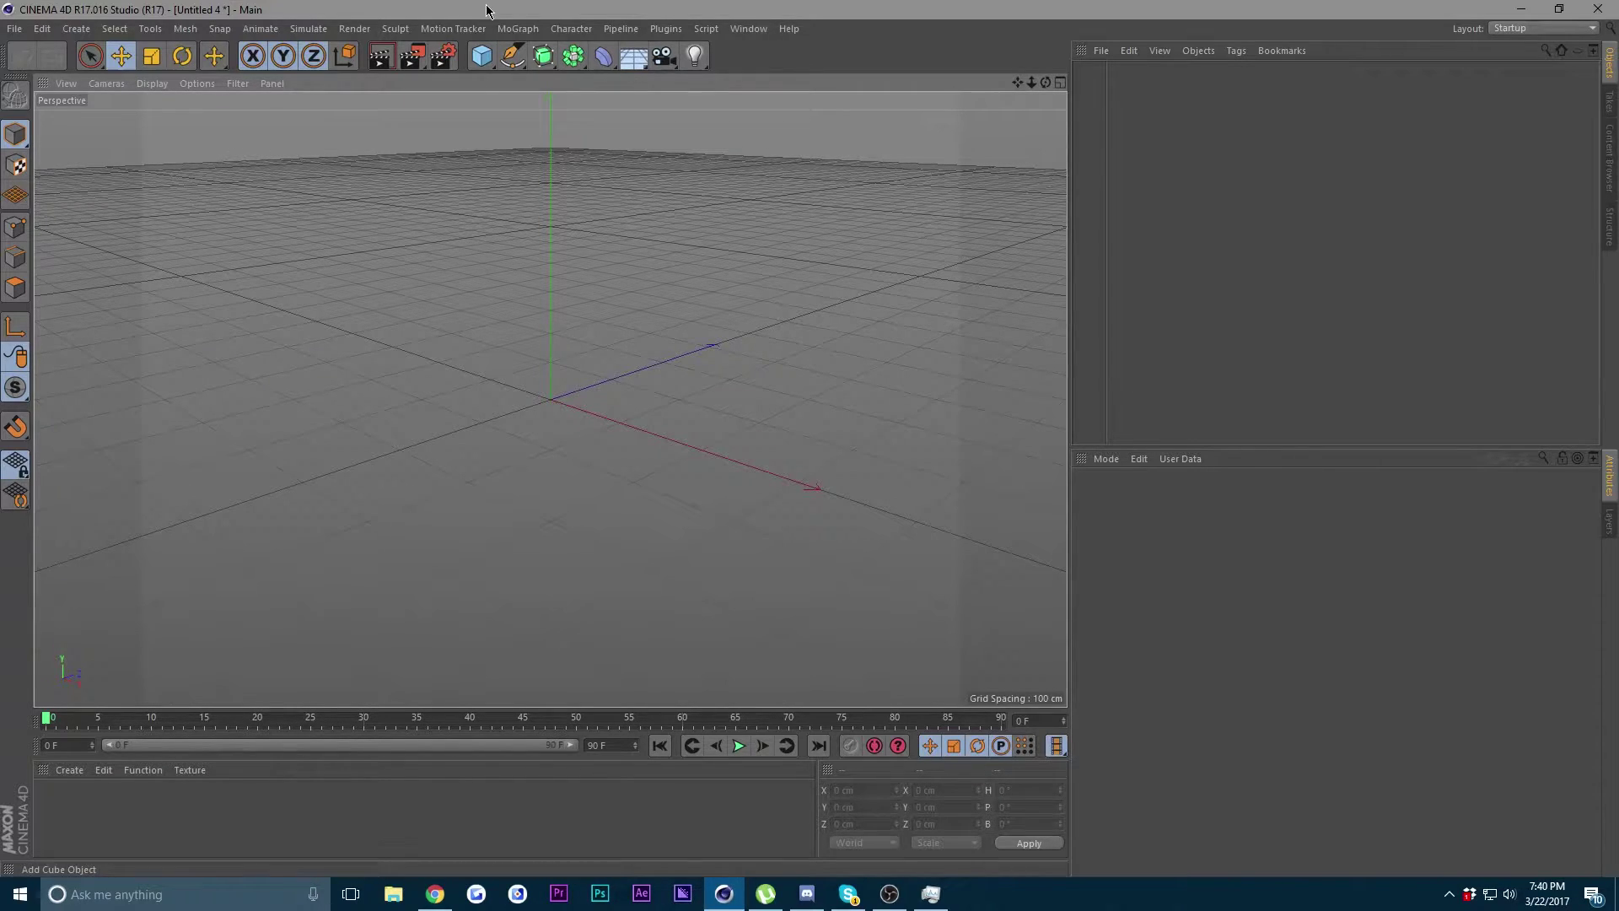
- Add a Sphere primitive from the object palette to the empty scene
{"action": "left_click", "coordinate": [481, 57]}
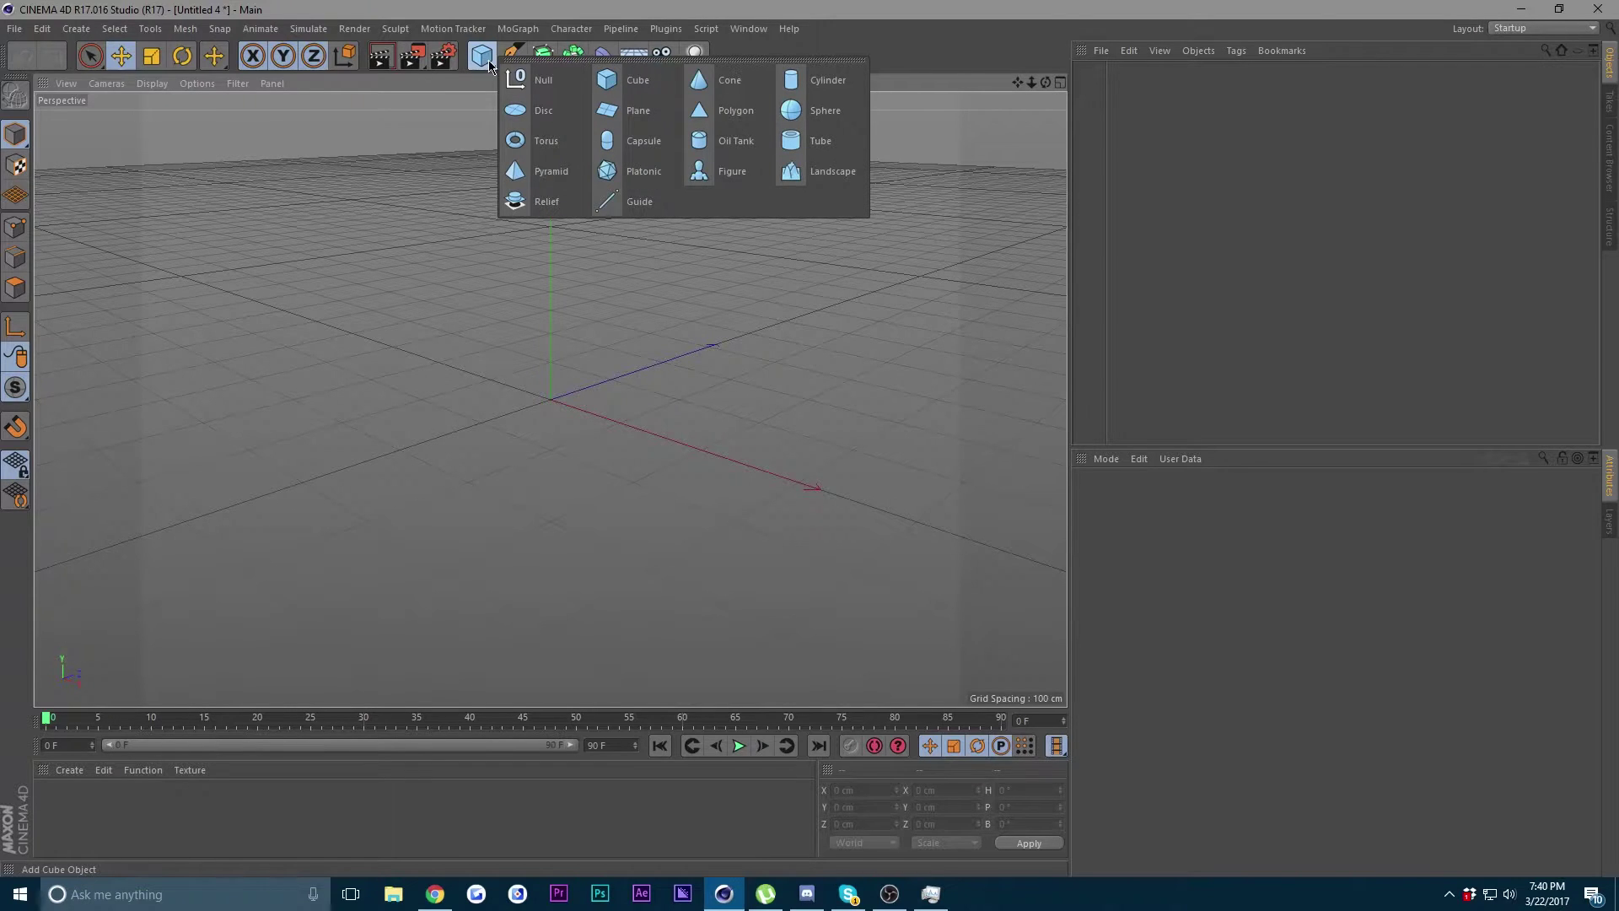
{"action": "left_click", "coordinate": [480, 57]}
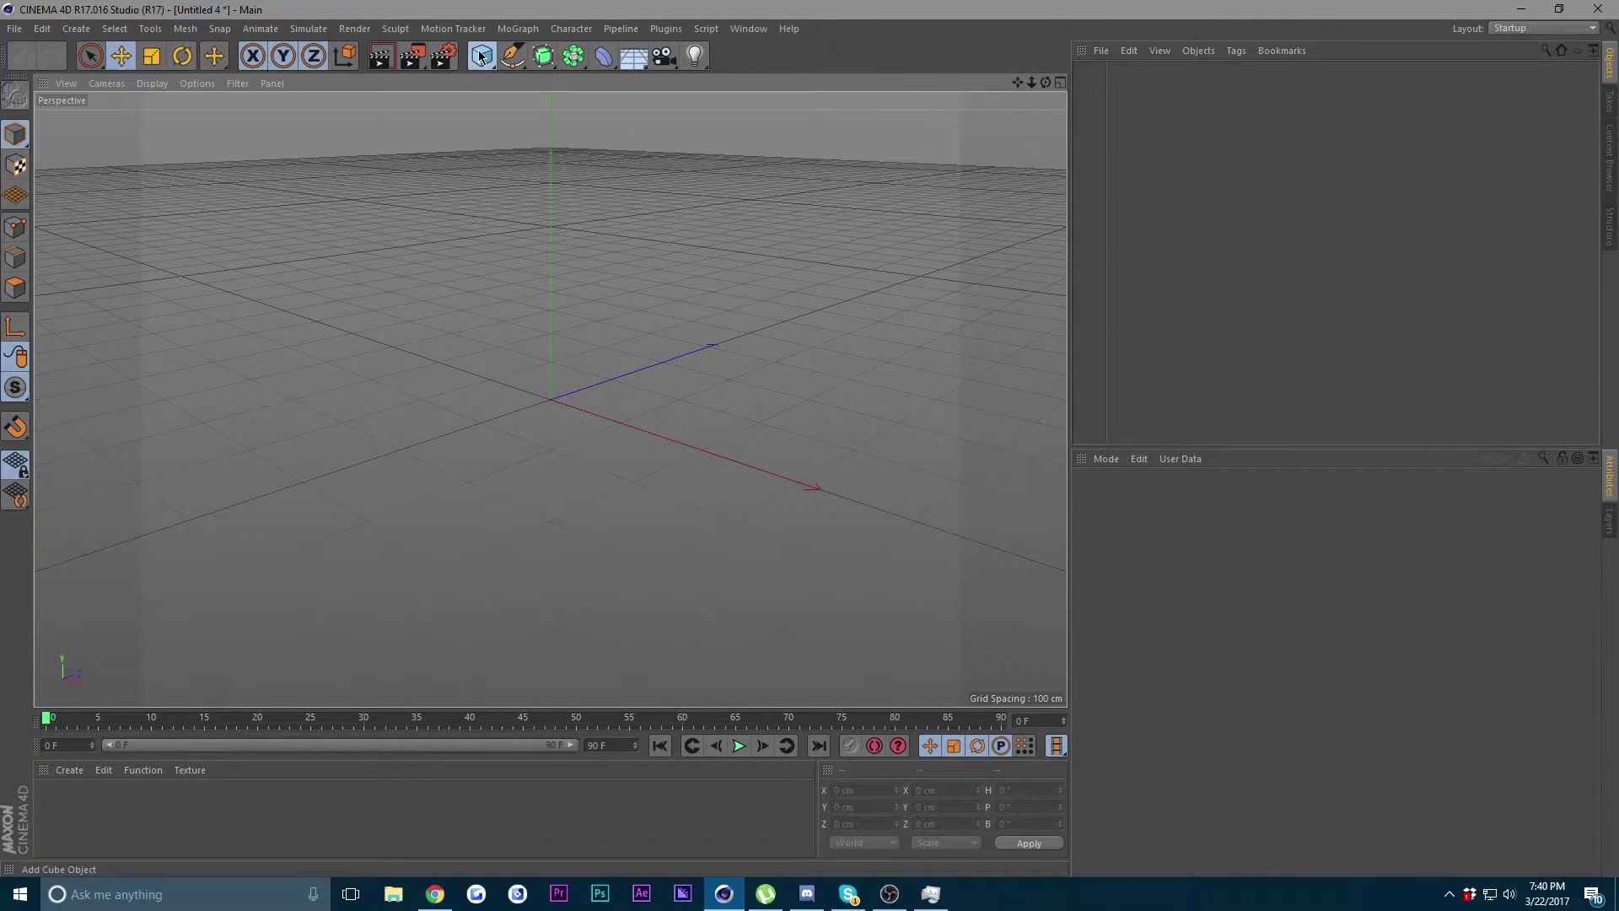
{"action": "left_click", "coordinate": [480, 56]}
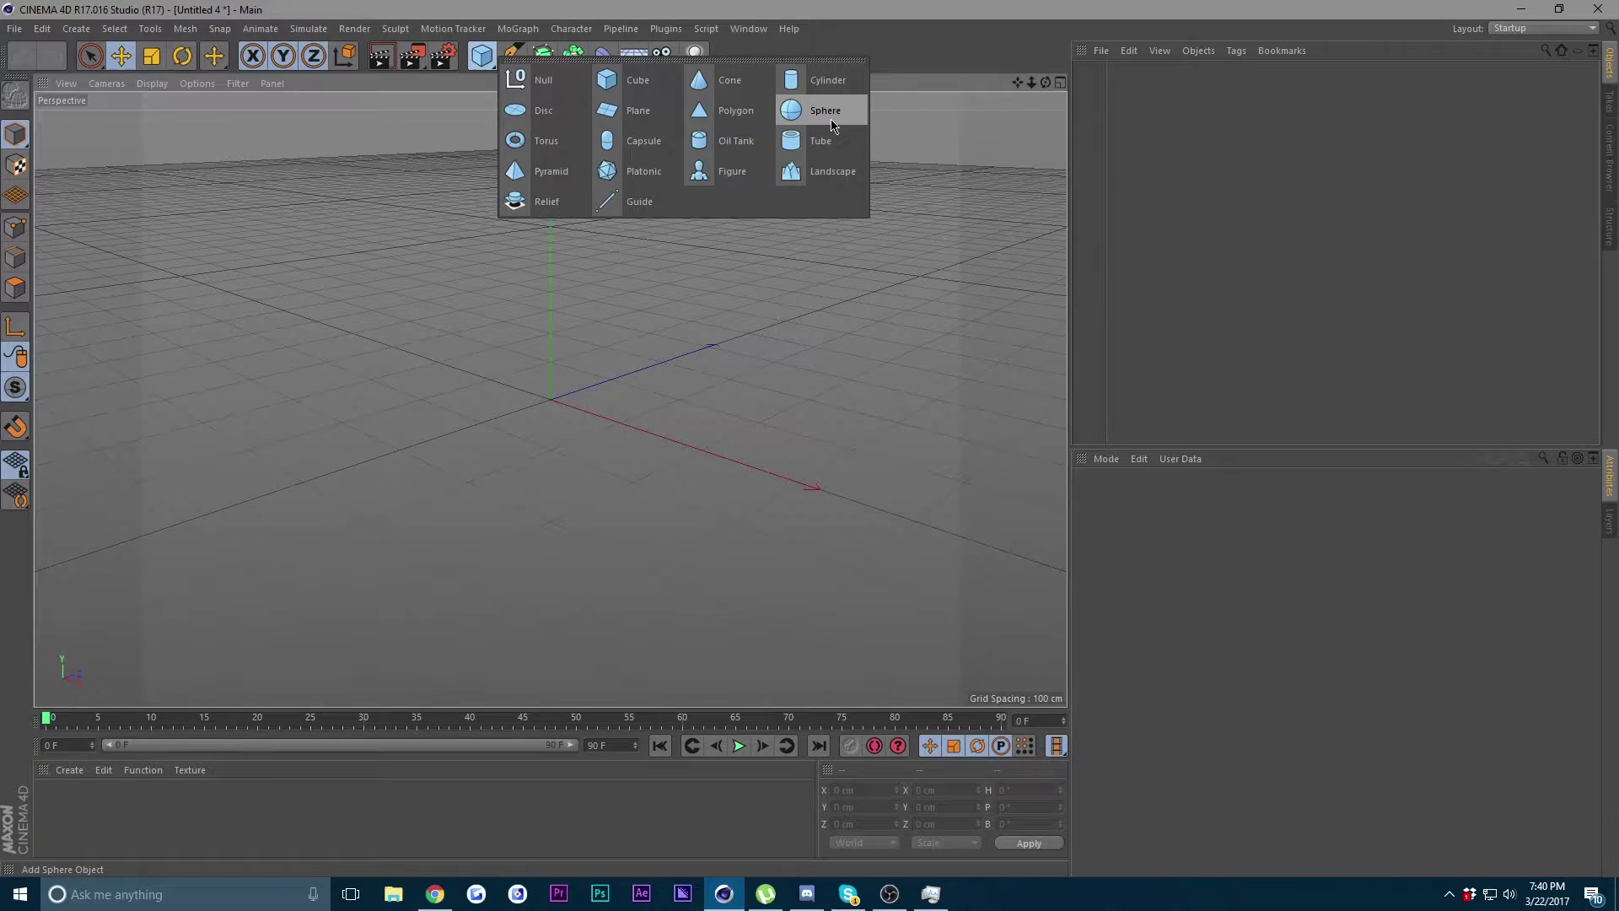
{"action": "left_click", "coordinate": [824, 110]}
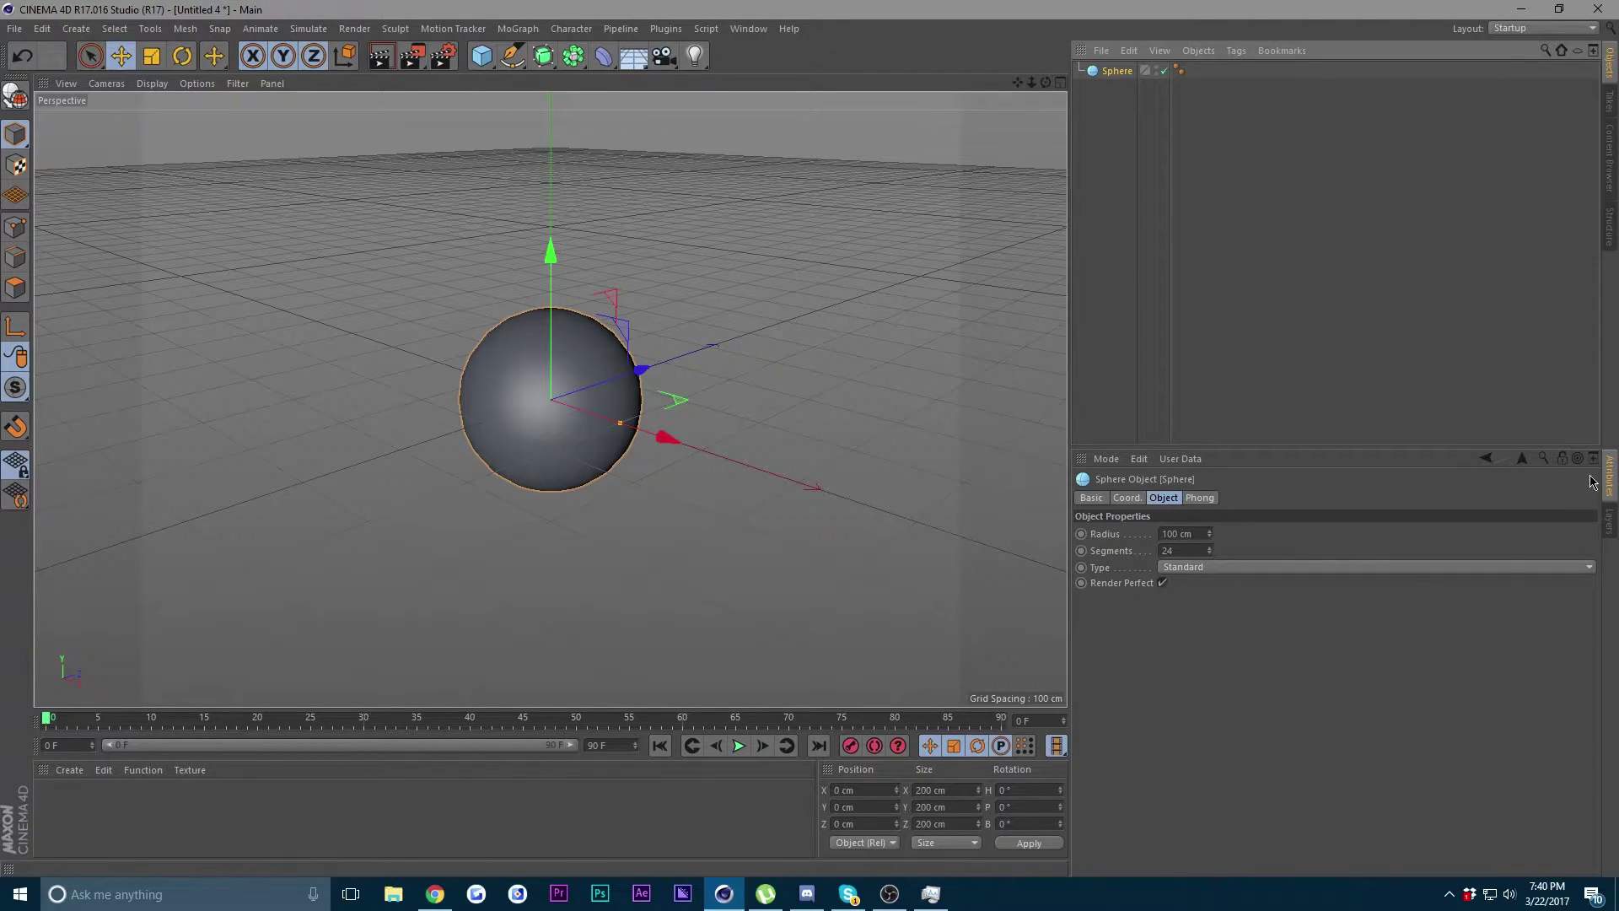
- Give the sphere a 160 cm radius and 500 segments, then deselect it
{"action": "left_click", "coordinate": [1178, 534]}
{"action": "key", "text": "BackSpace"}
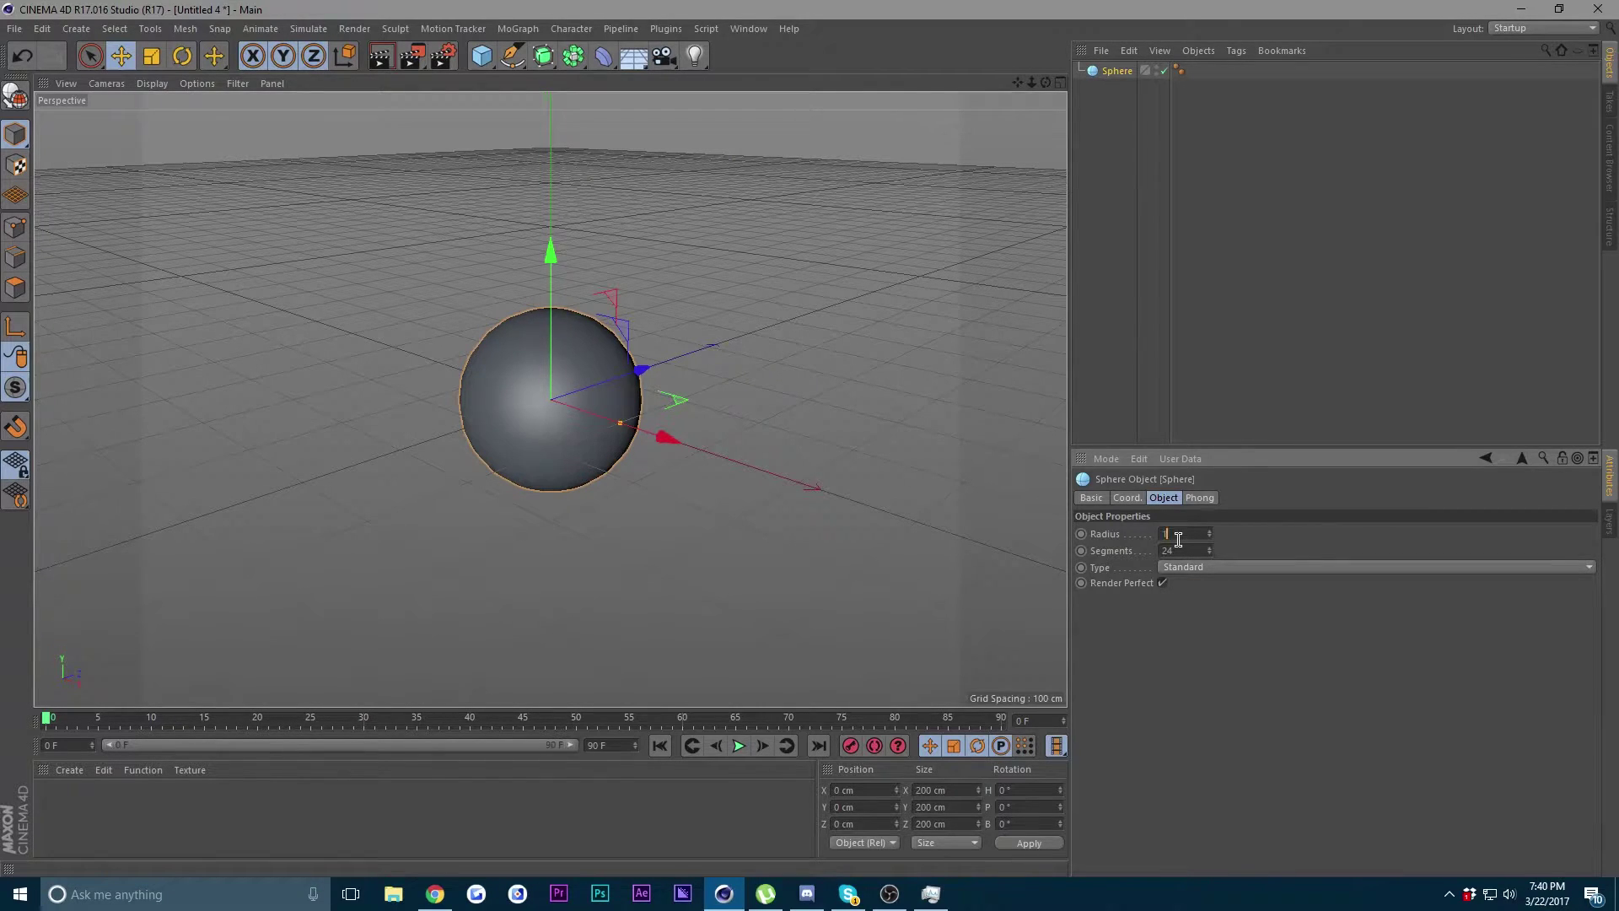
{"action": "key", "text": "Return"}
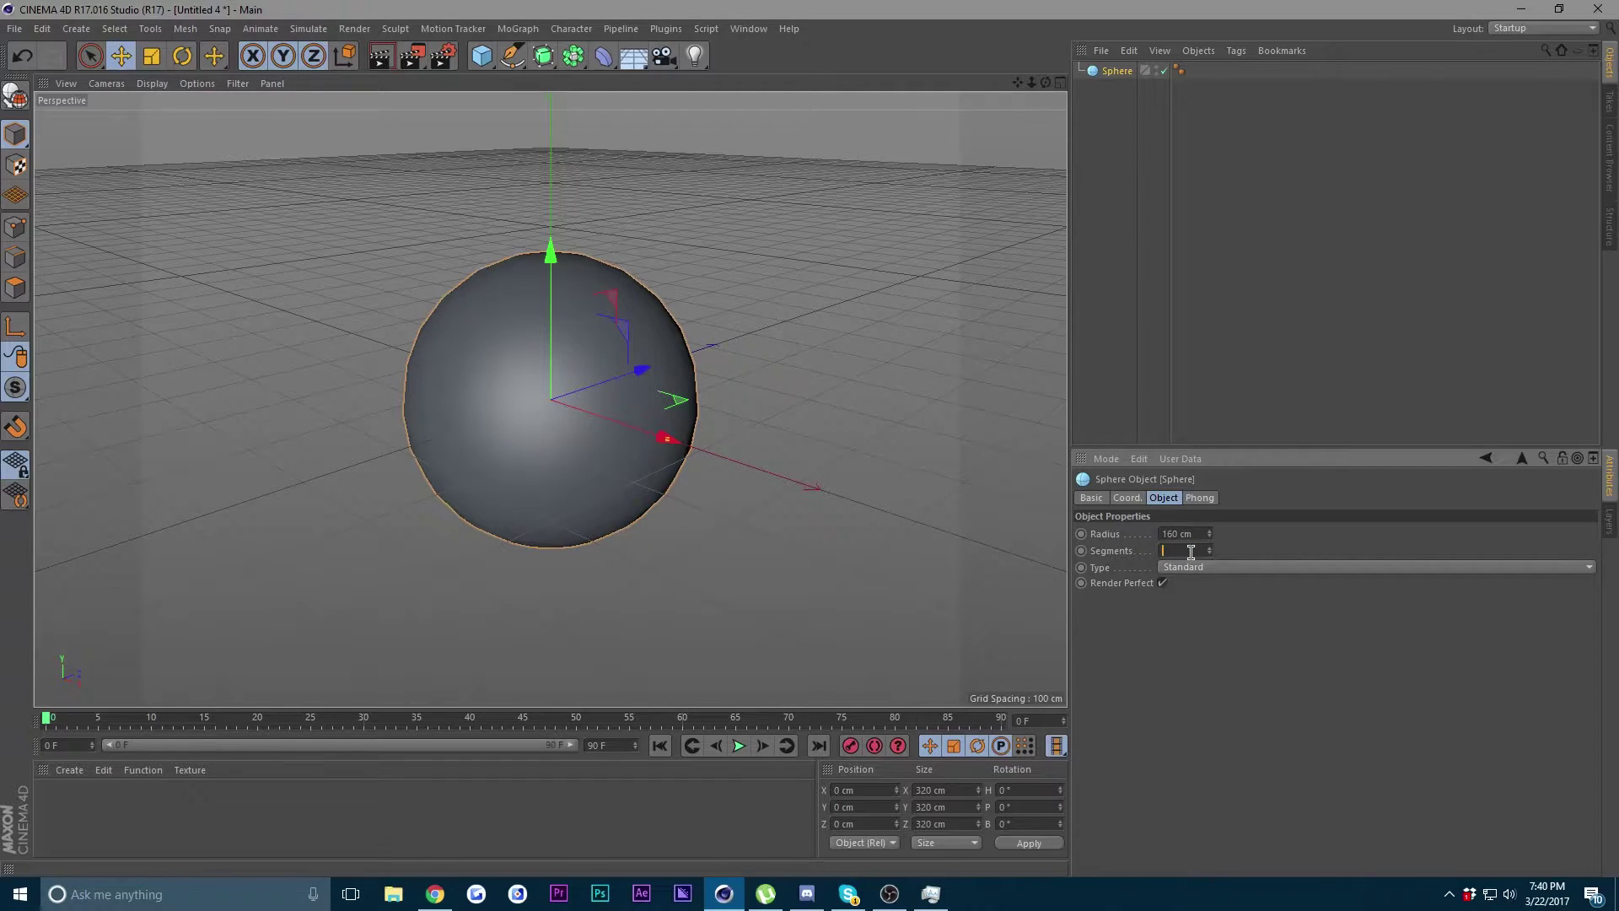
{"action": "left_click", "coordinate": [1190, 551]}
{"action": "type", "text": "500"}
{"action": "key", "text": "Return"}
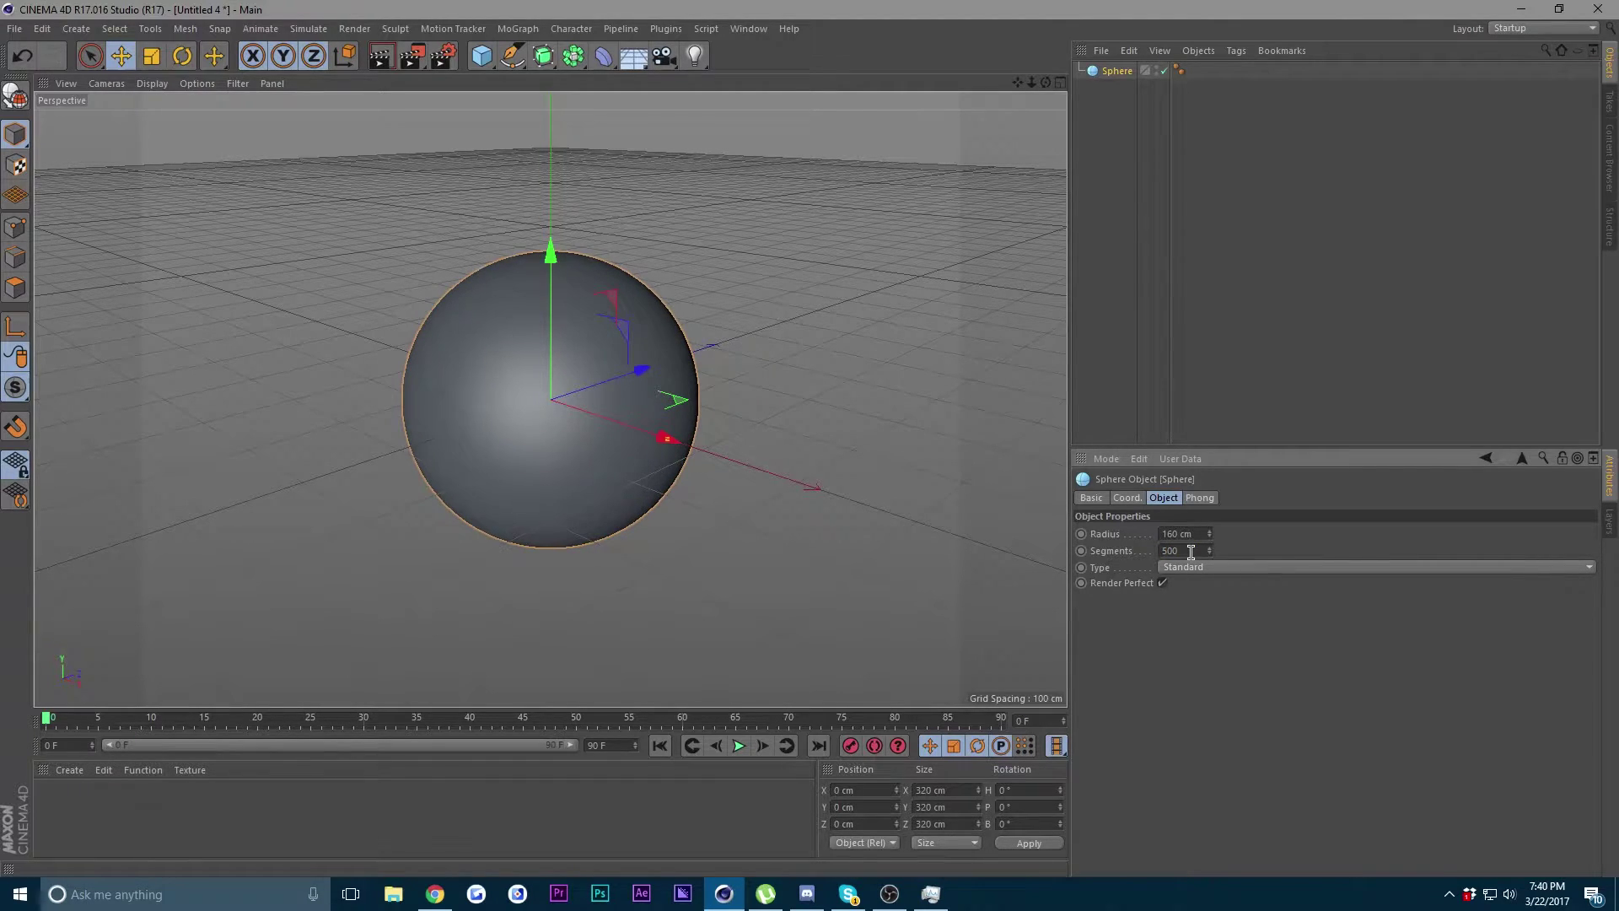
{"action": "left_click", "coordinate": [748, 138]}
- Create a new material 'Mat', open it in the Material Editor and enable Luminance
{"action": "left_click", "coordinate": [69, 770]}
{"action": "left_click", "coordinate": [113, 622]}
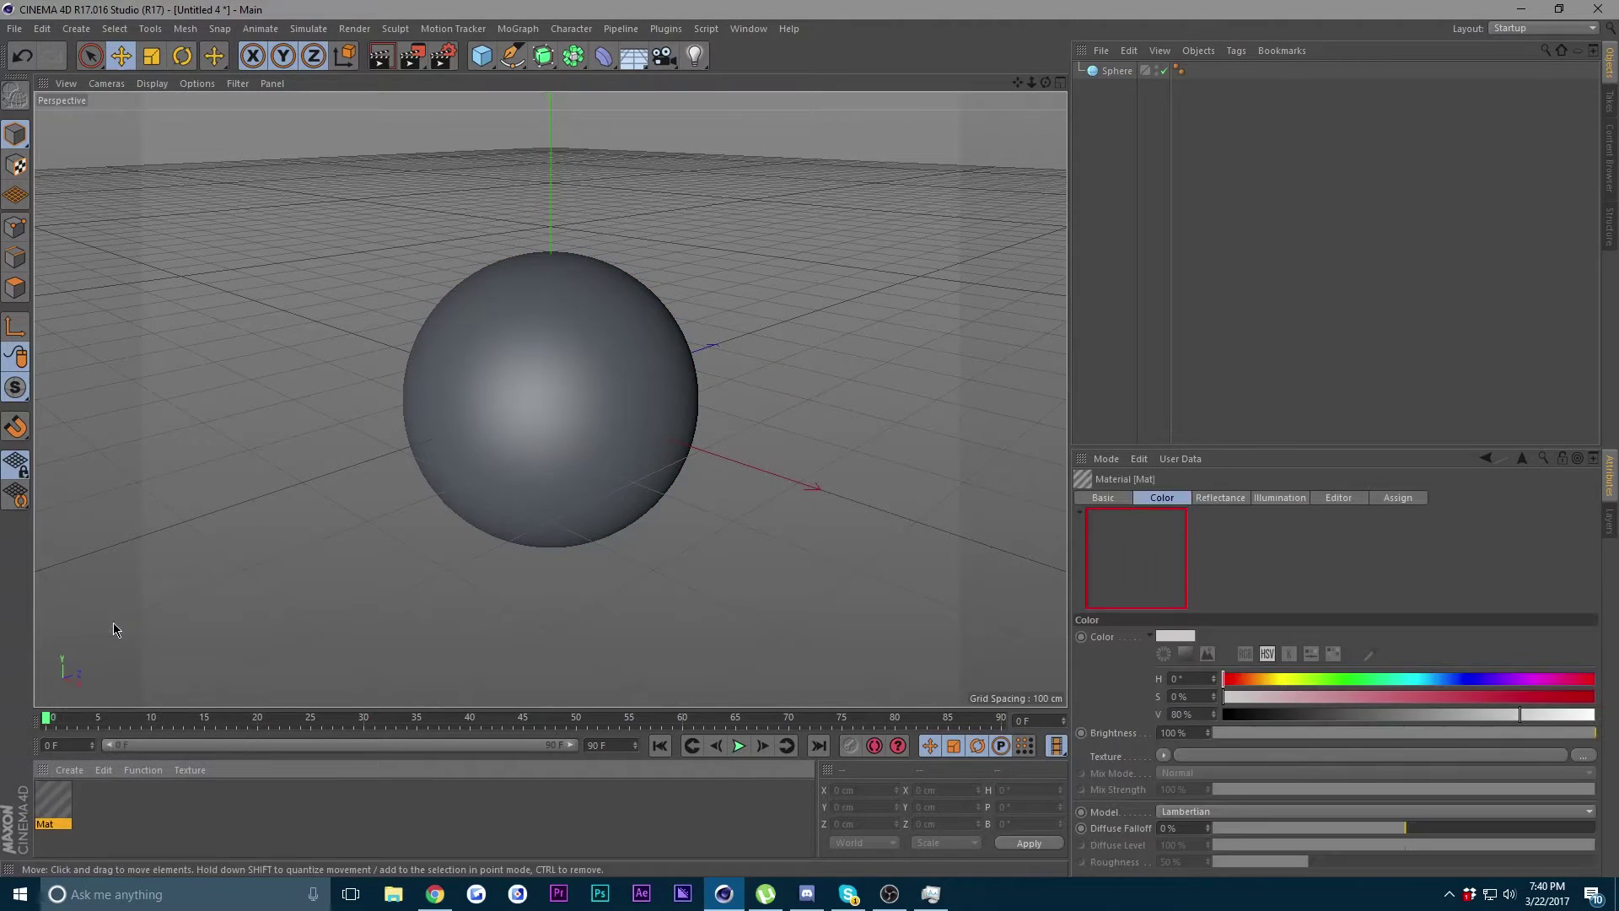
{"action": "double_click", "coordinate": [57, 796]}
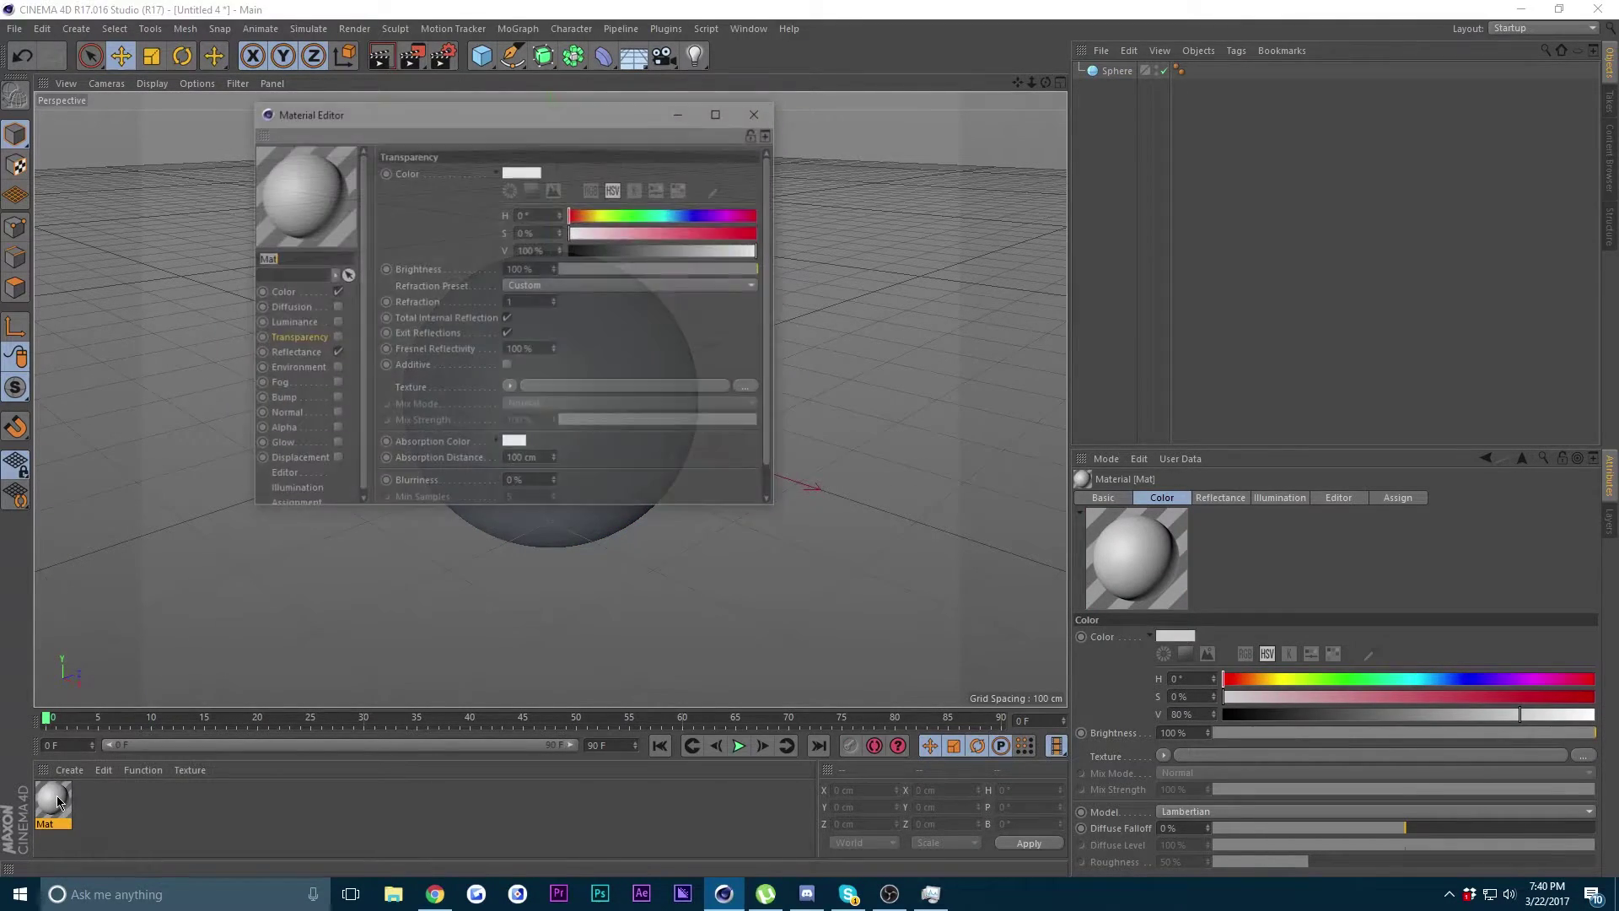
{"action": "left_click_drag", "start_coordinate": [435, 113], "coordinate": [1005, 210]}
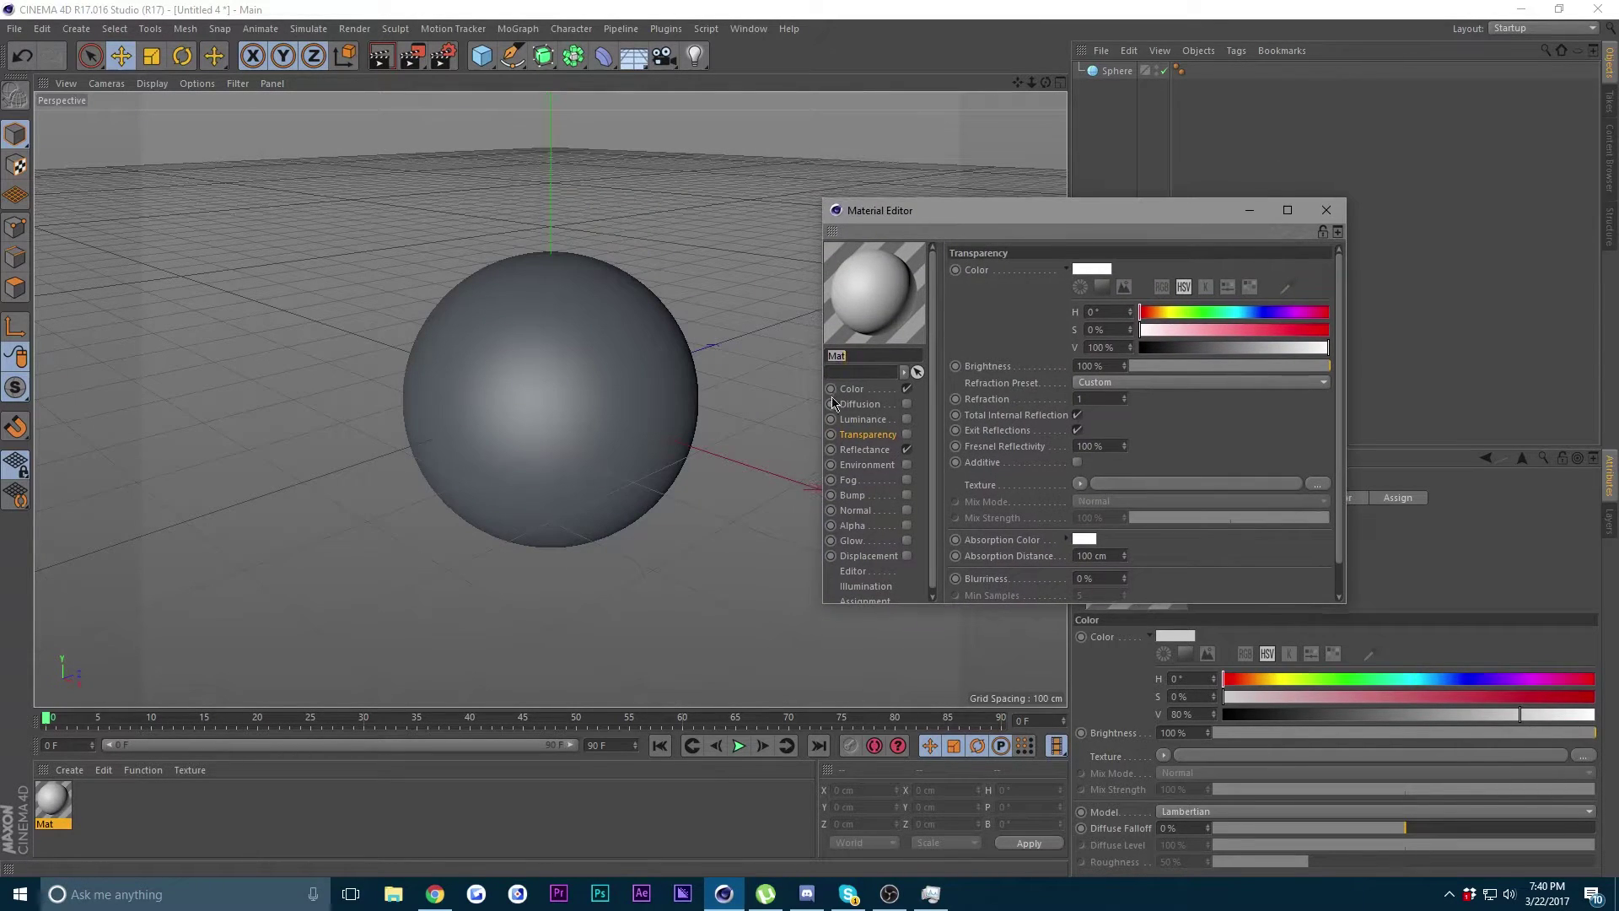
{"action": "left_click", "coordinate": [907, 419]}
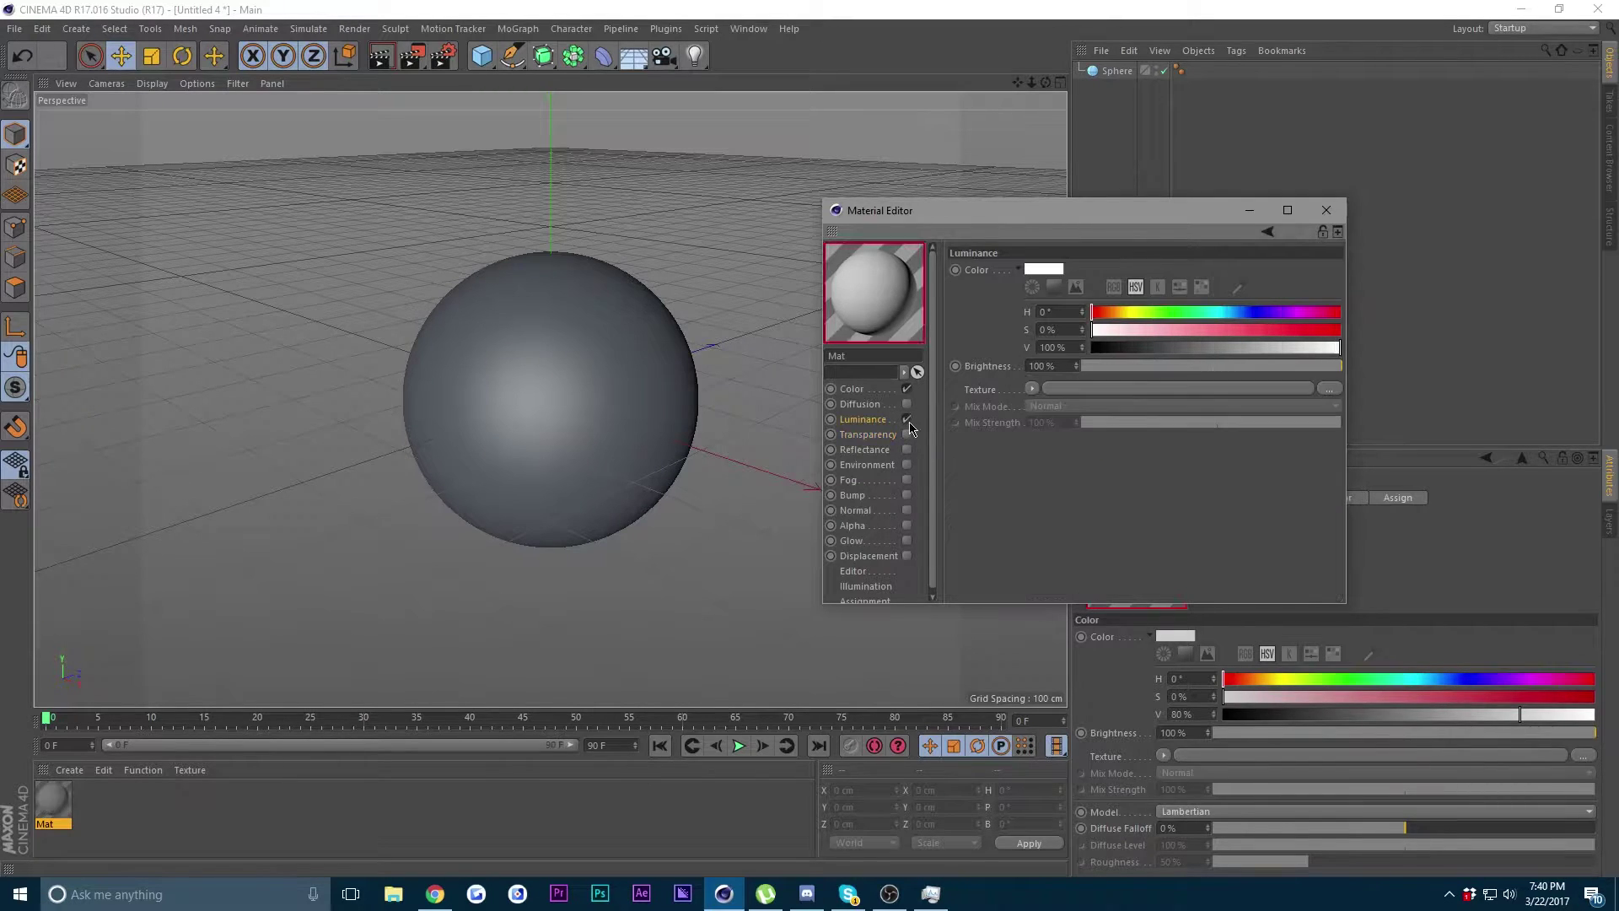
{"action": "left_click", "coordinate": [1034, 391]}
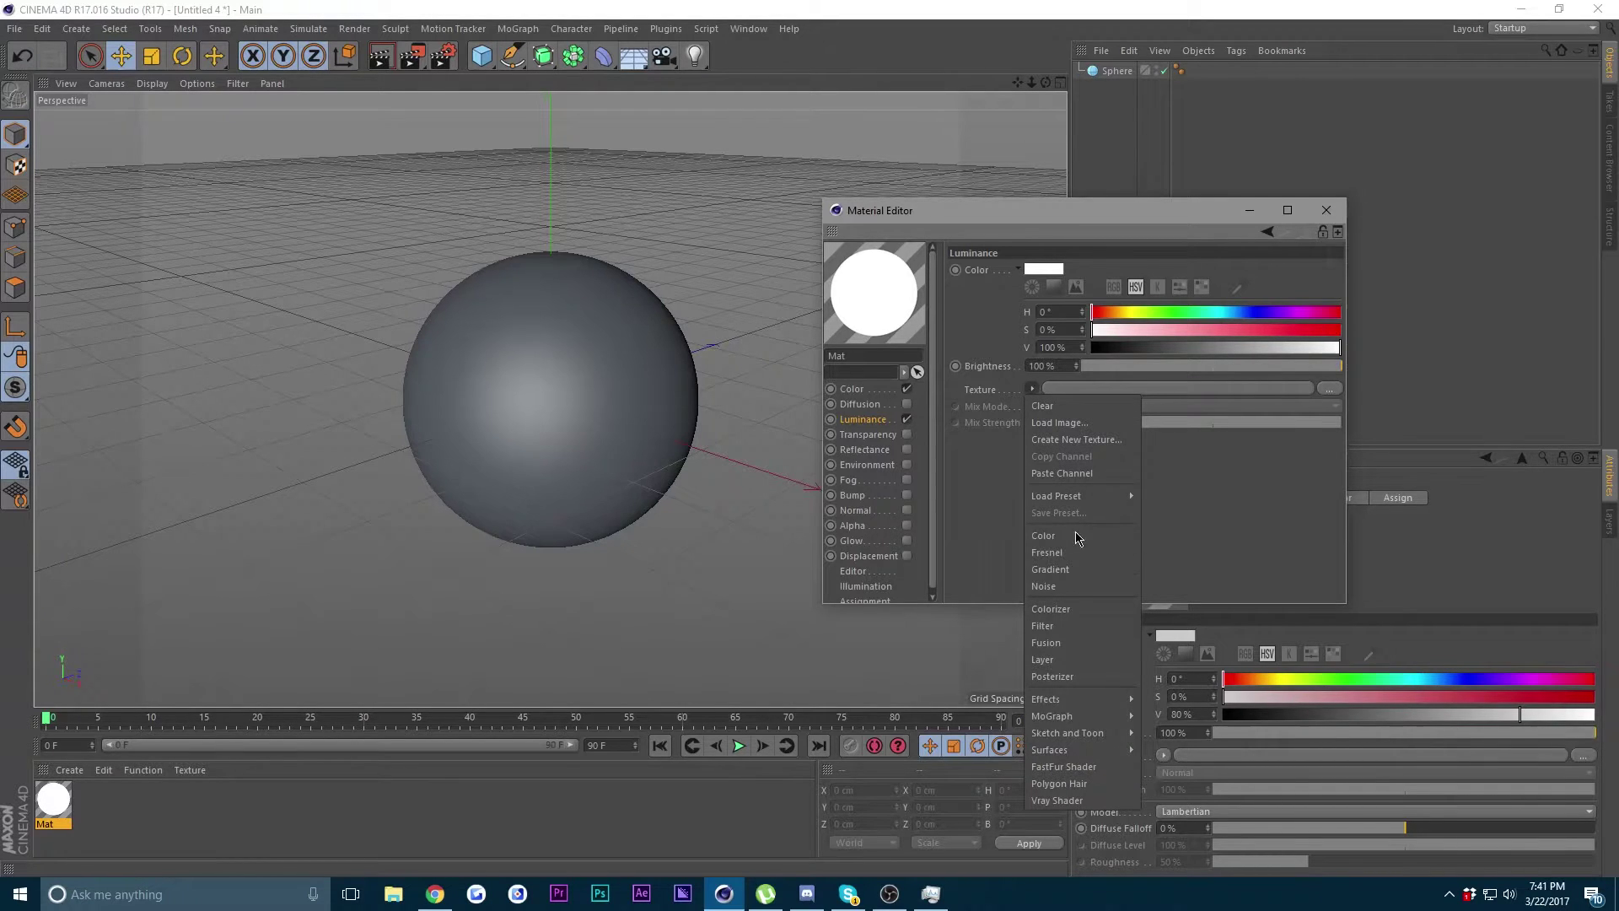
- Load a Noise shader as the Luminance texture: Gaseous, 20 octaves, 140% global scale
{"action": "left_click", "coordinate": [1050, 587]}
{"action": "left_click", "coordinate": [1082, 393]}
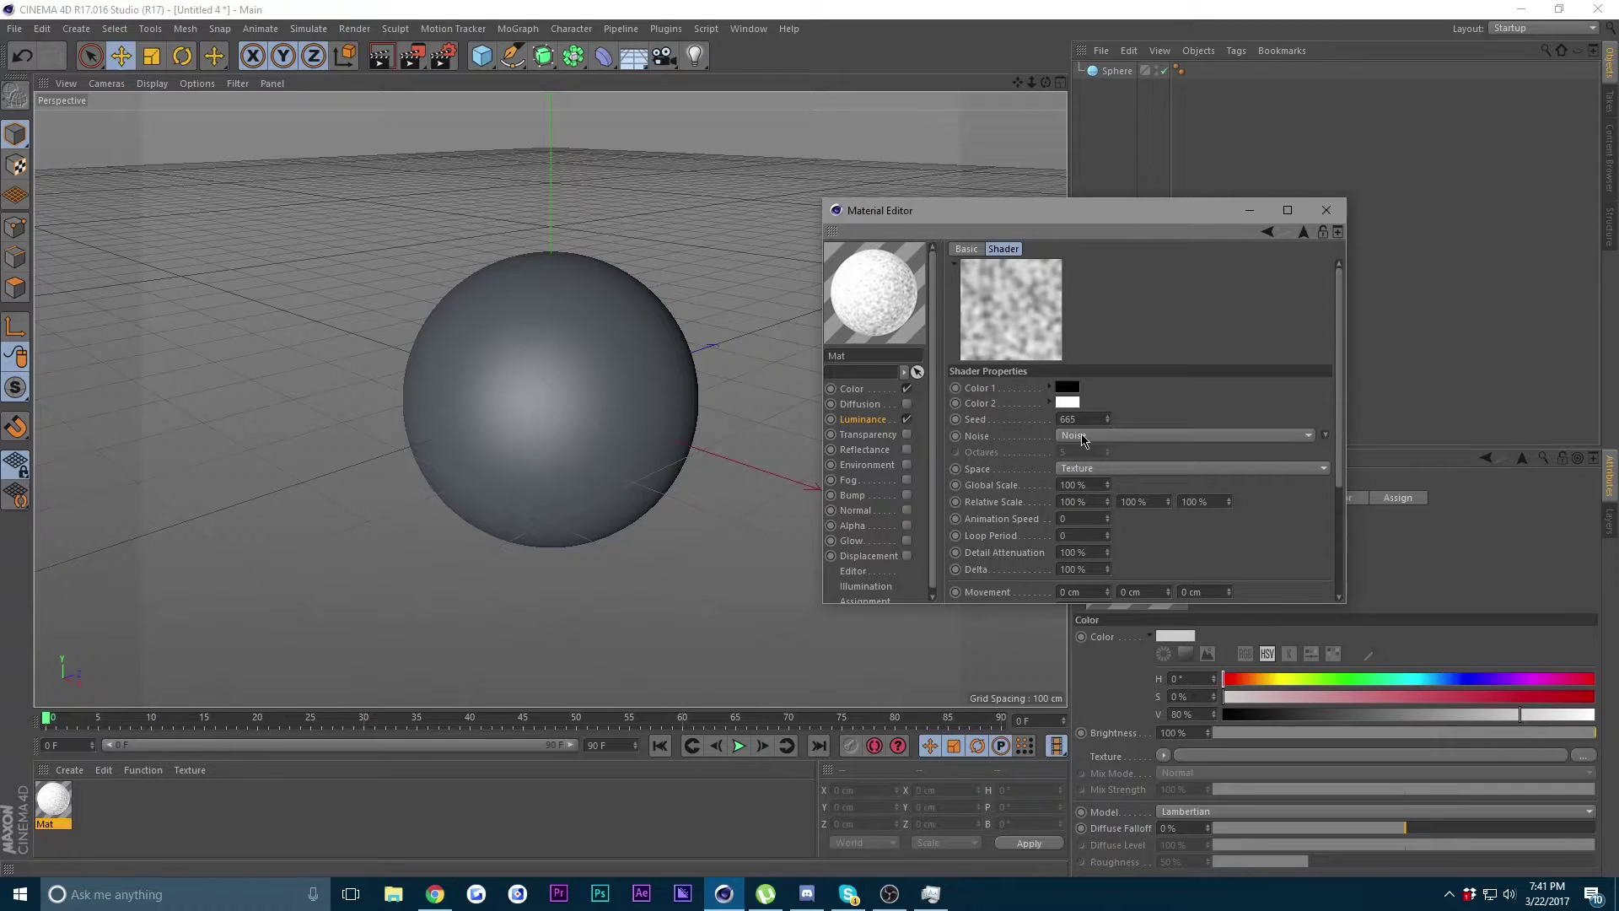
{"action": "left_click", "coordinate": [1100, 437]}
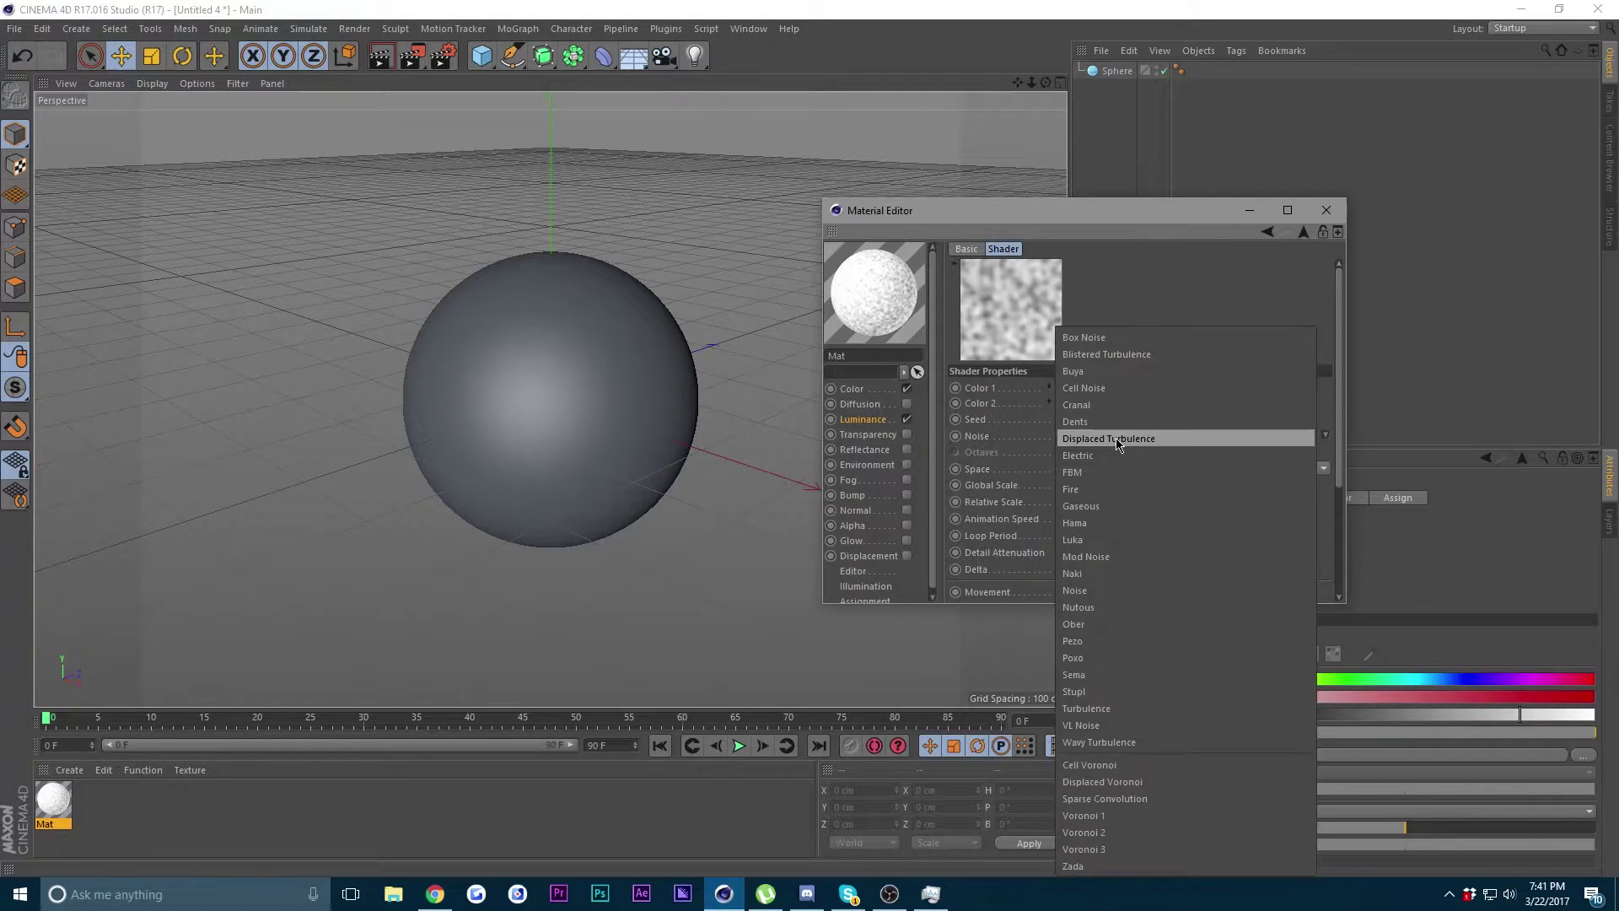
{"action": "left_click", "coordinate": [1111, 508]}
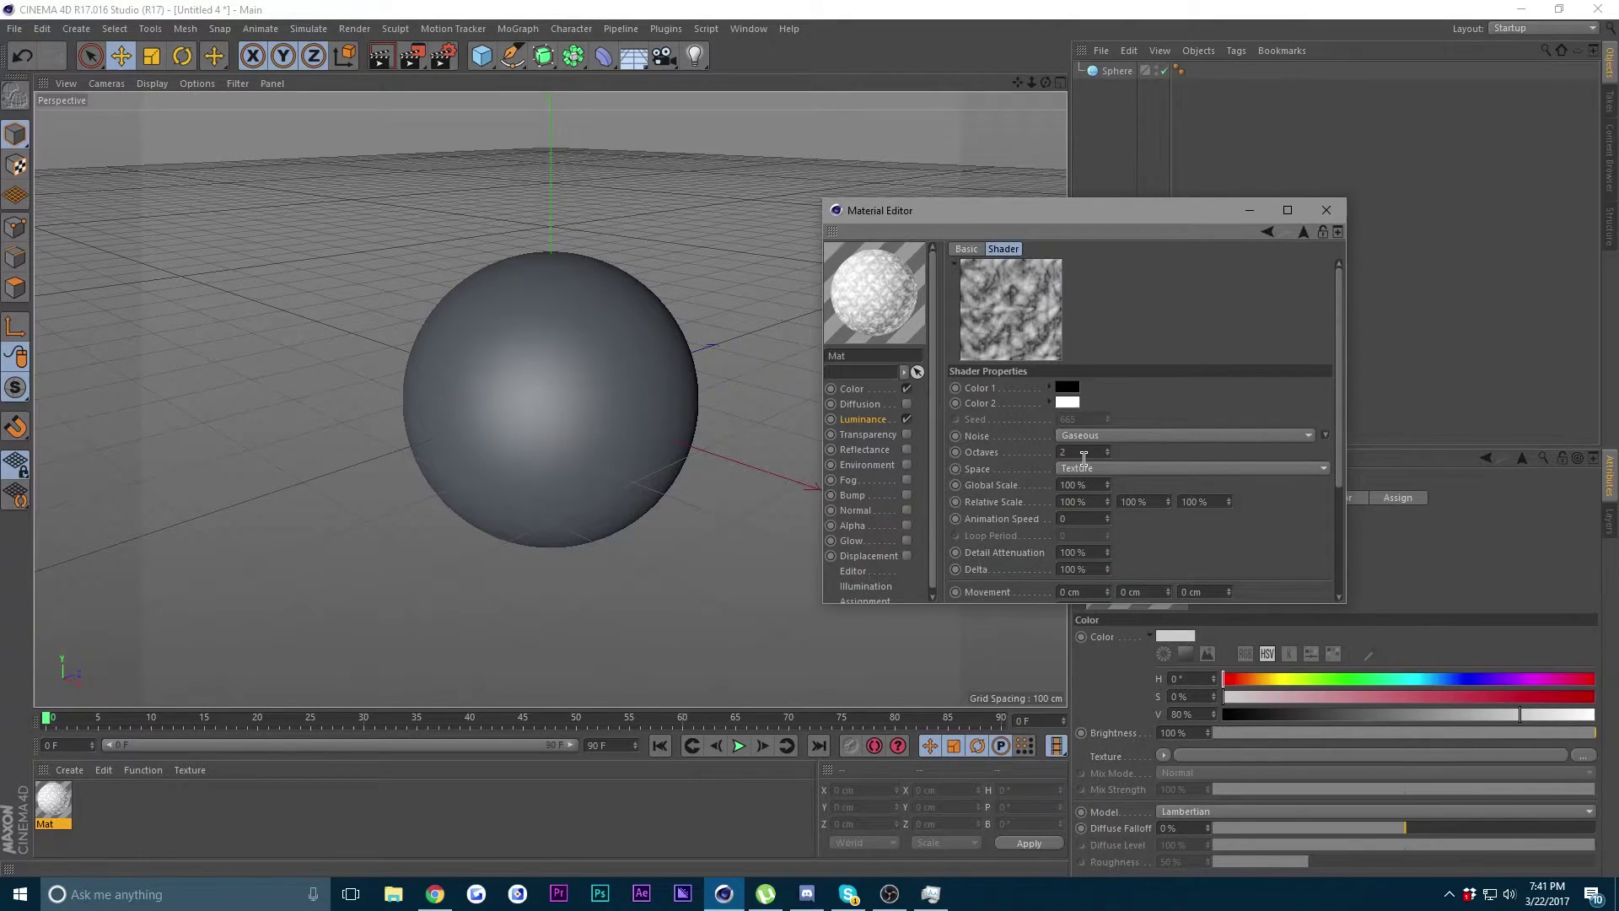
{"action": "left_click", "coordinate": [1099, 484]}
{"action": "key", "text": "BackSpace"}
{"action": "type", "text": "140"}
{"action": "key", "text": "Return"}
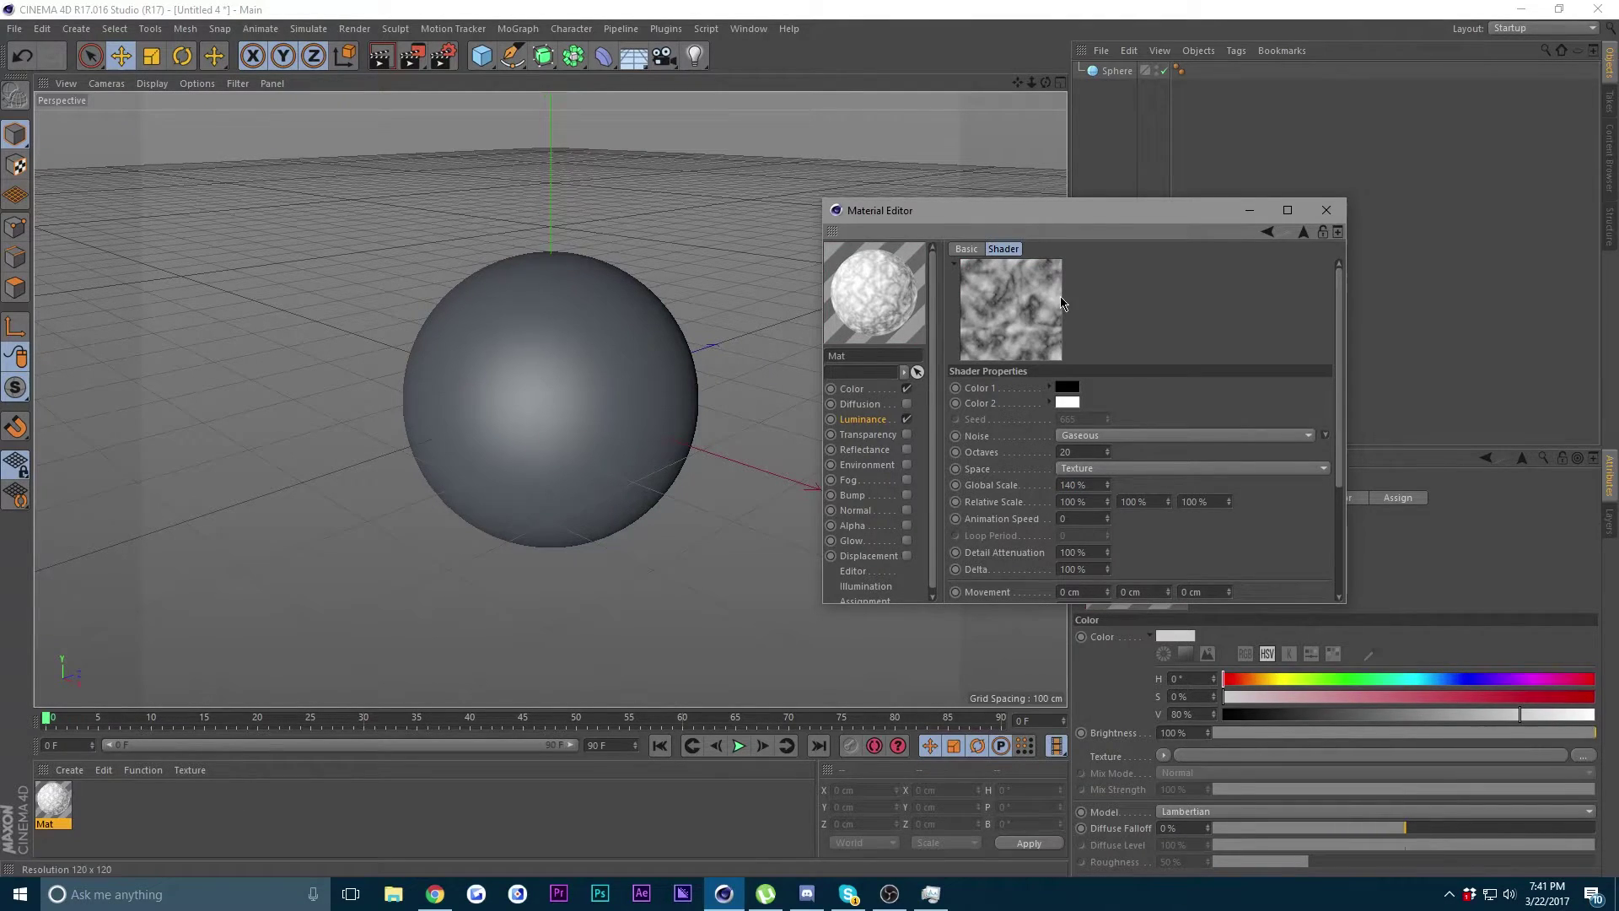
{"action": "left_click", "coordinate": [1300, 234]}
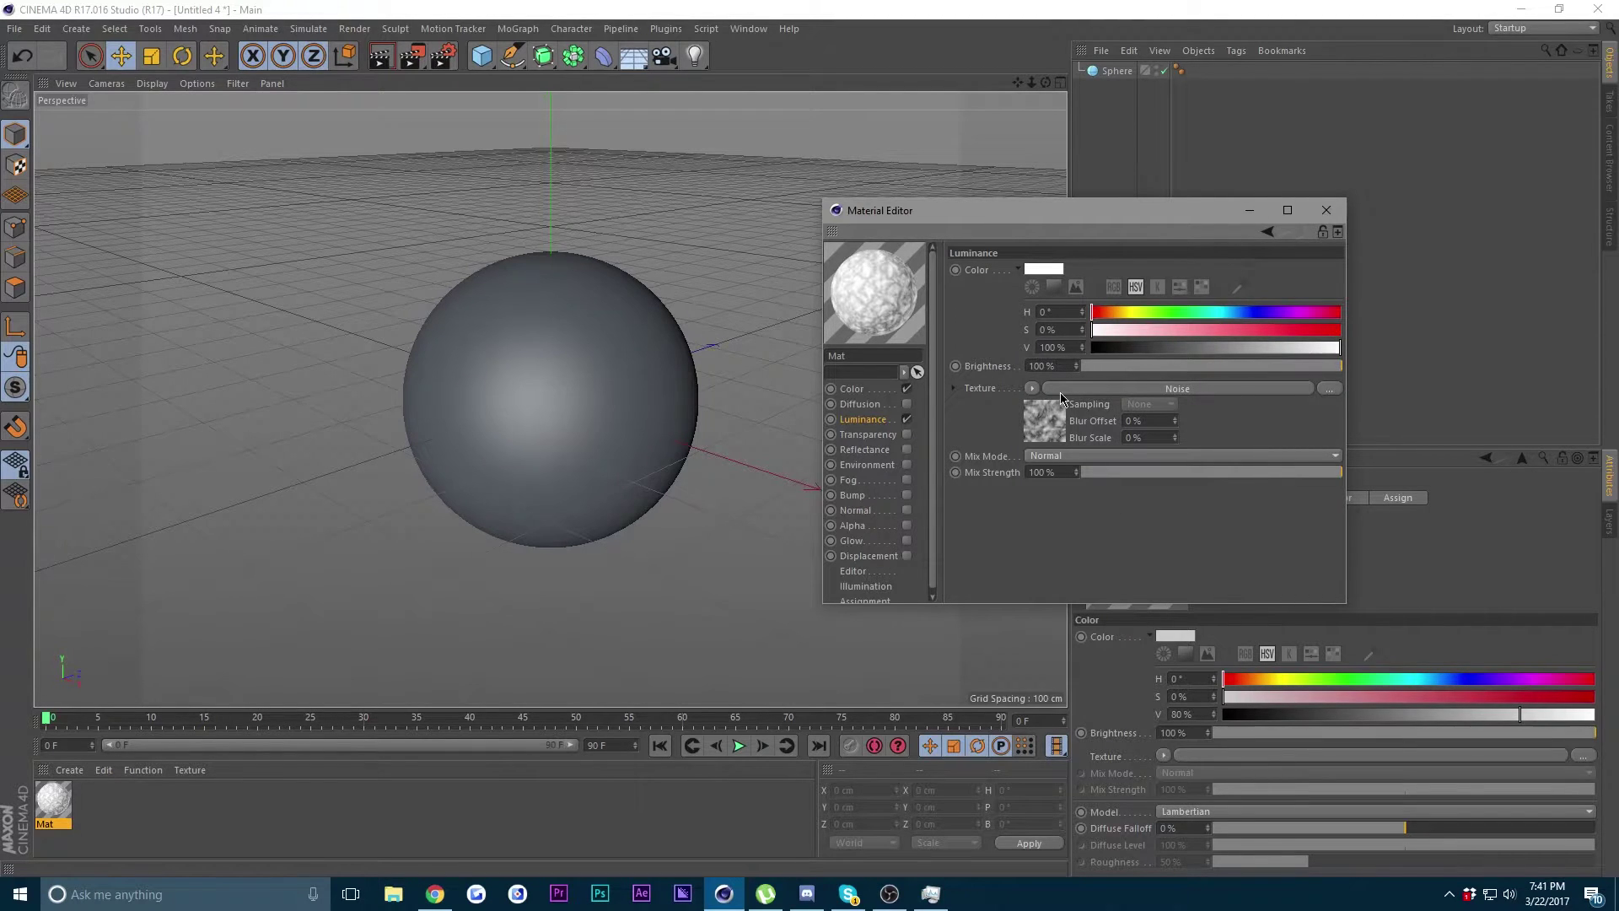
{"action": "left_click", "coordinate": [1031, 389]}
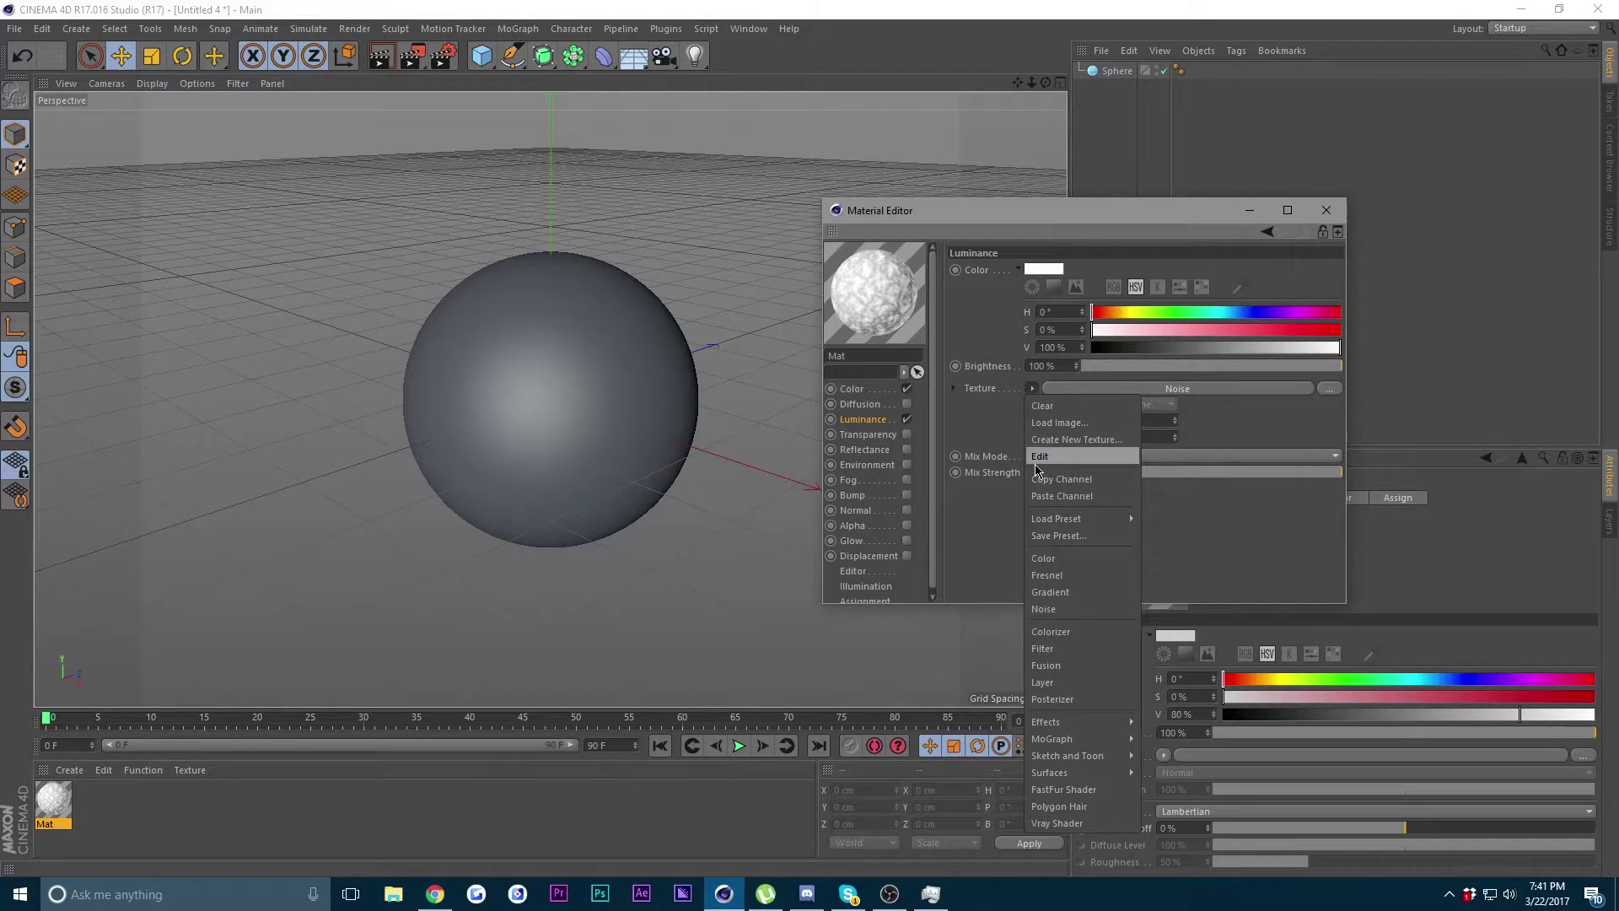
- After trying and undoing Gradient and Fusion, wrap the Luminance noise in a Layer shader
{"action": "left_click", "coordinate": [1062, 589]}
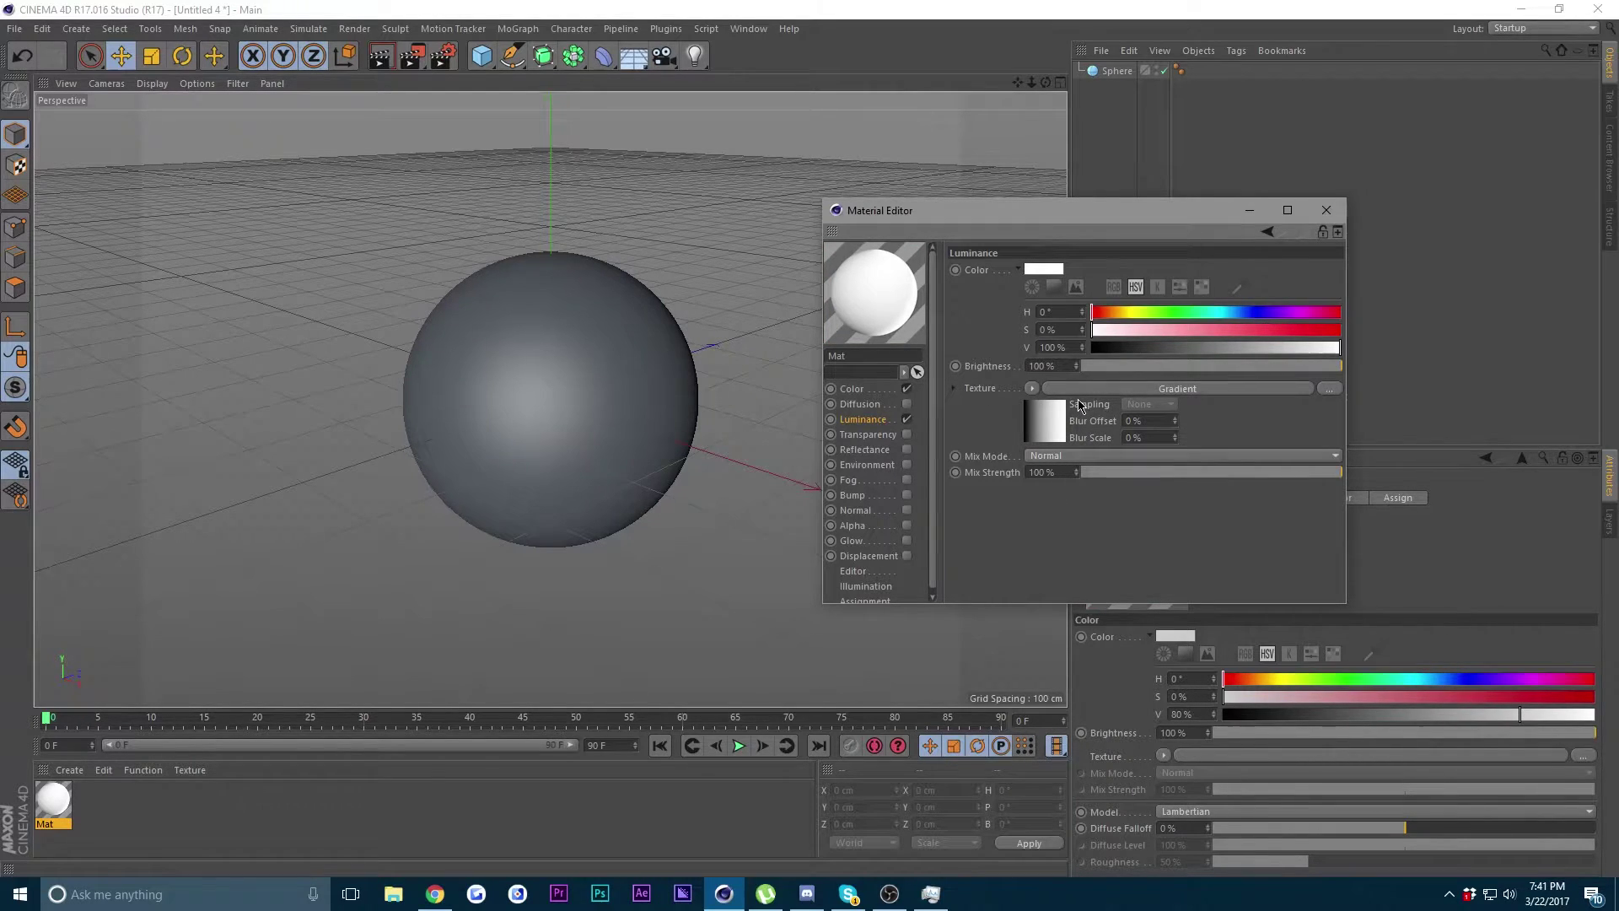
{"action": "key", "text": "ctrl+z"}
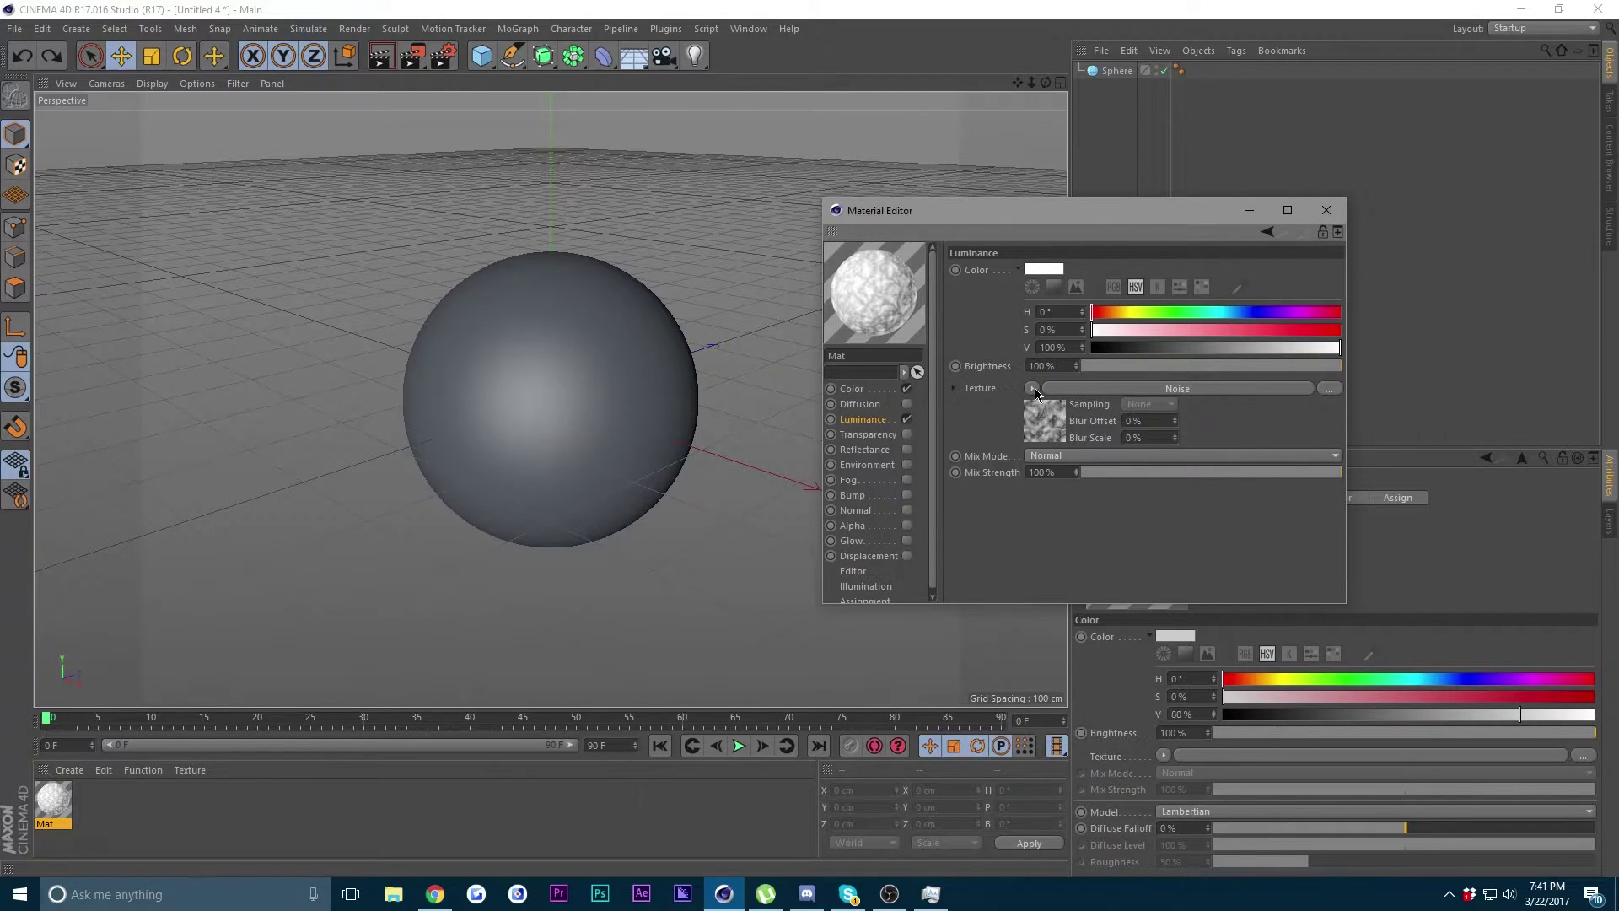
{"action": "left_click", "coordinate": [1032, 389]}
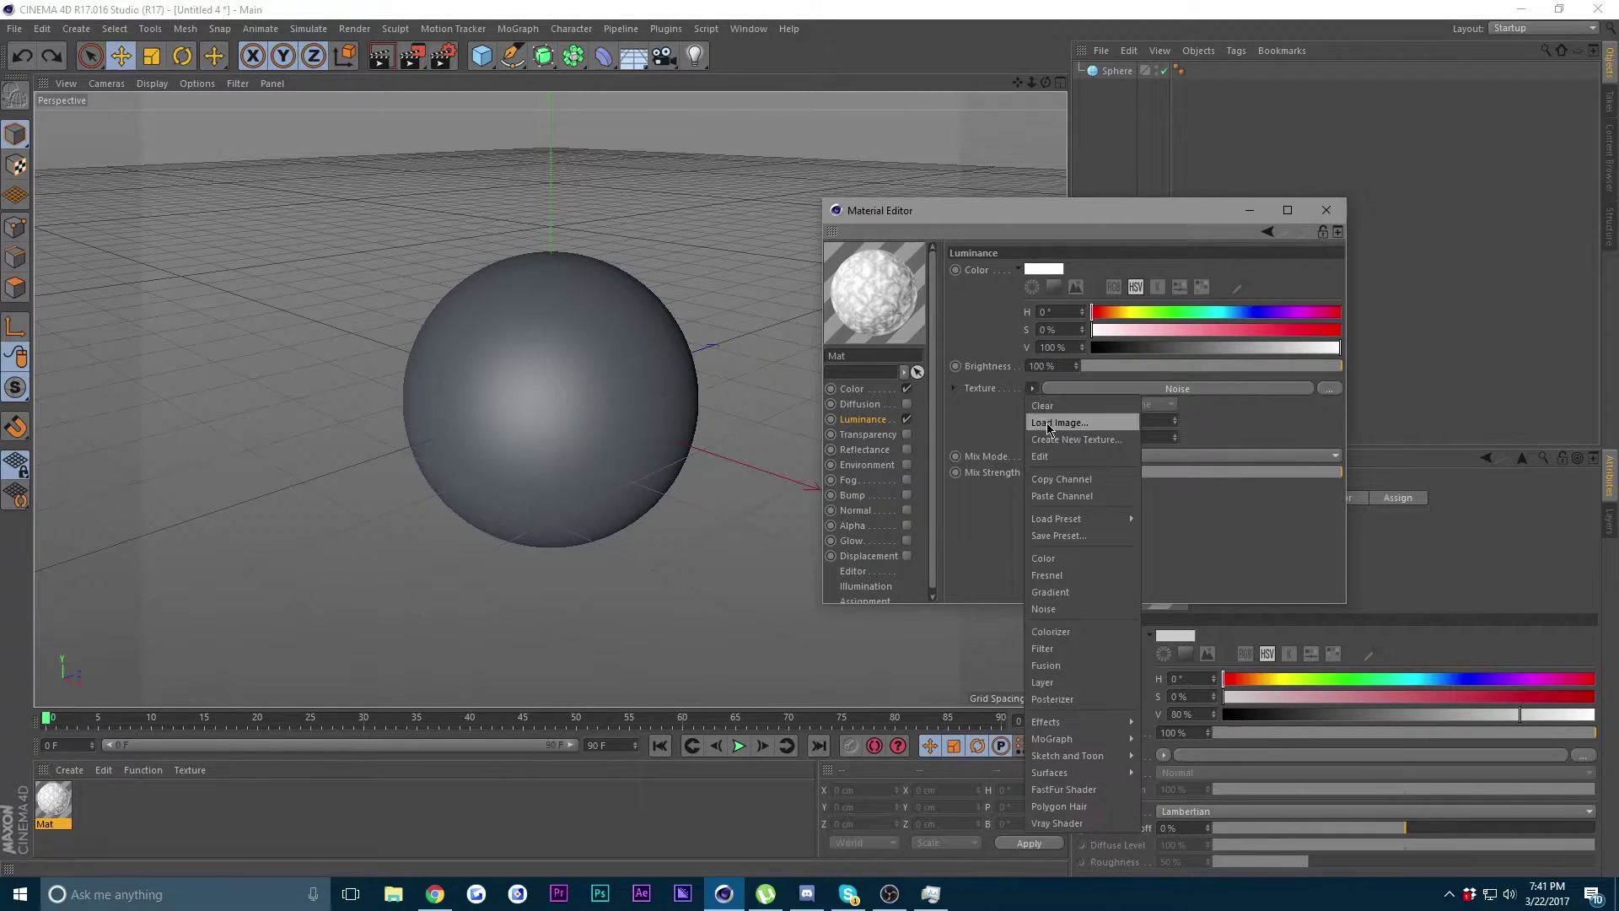
{"action": "left_click", "coordinate": [1046, 665]}
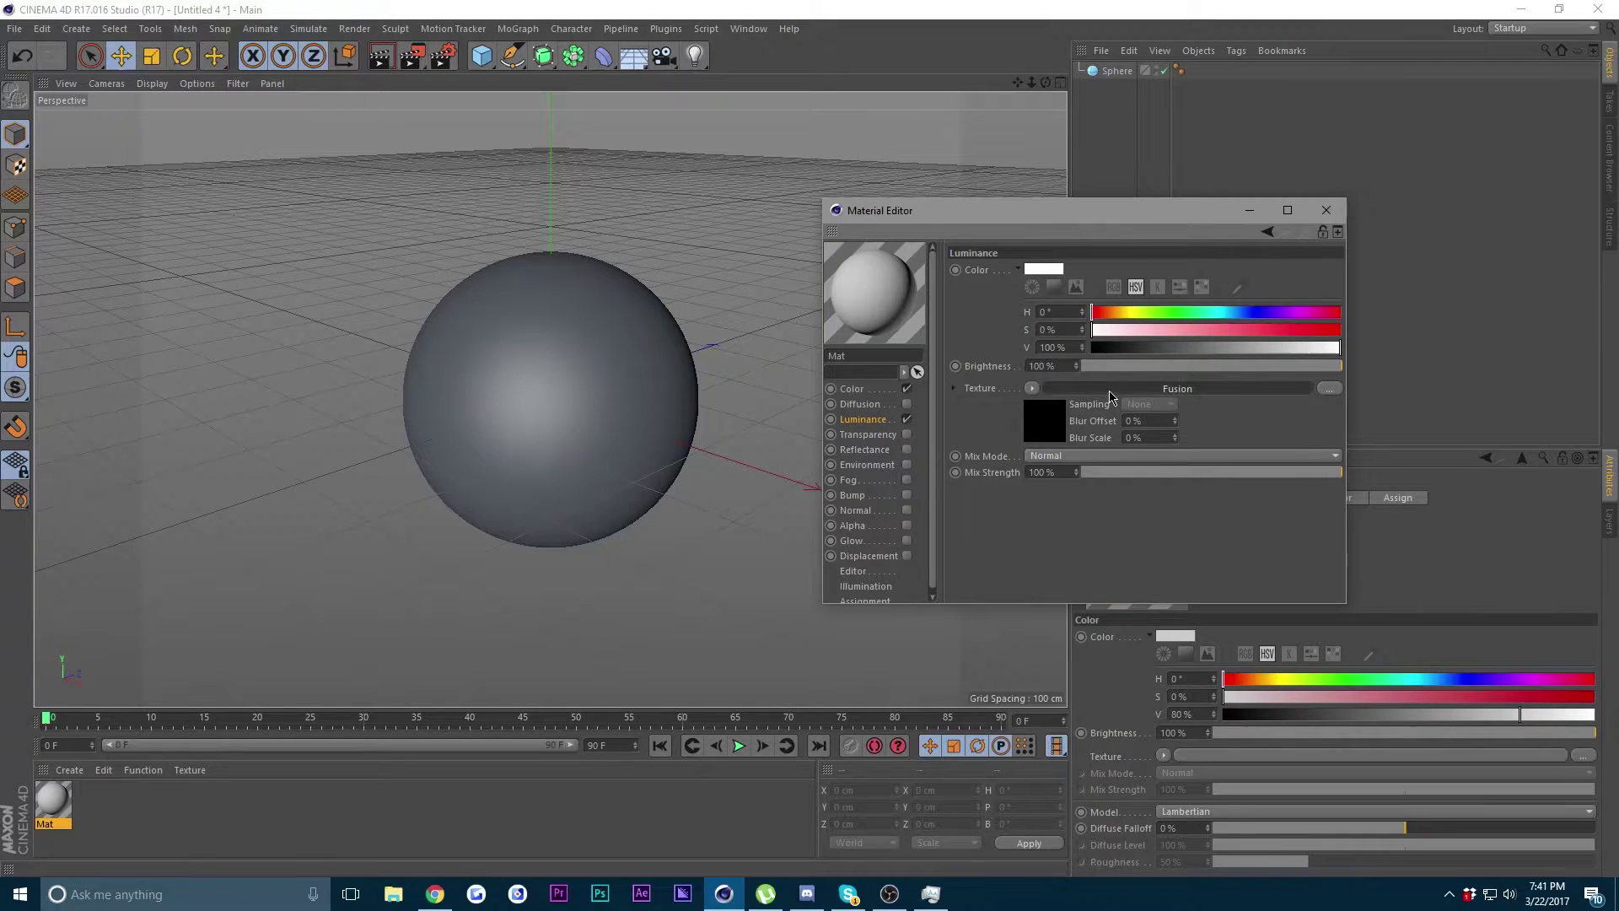
{"action": "left_click", "coordinate": [1108, 389]}
{"action": "key", "text": "ctrl+z"}
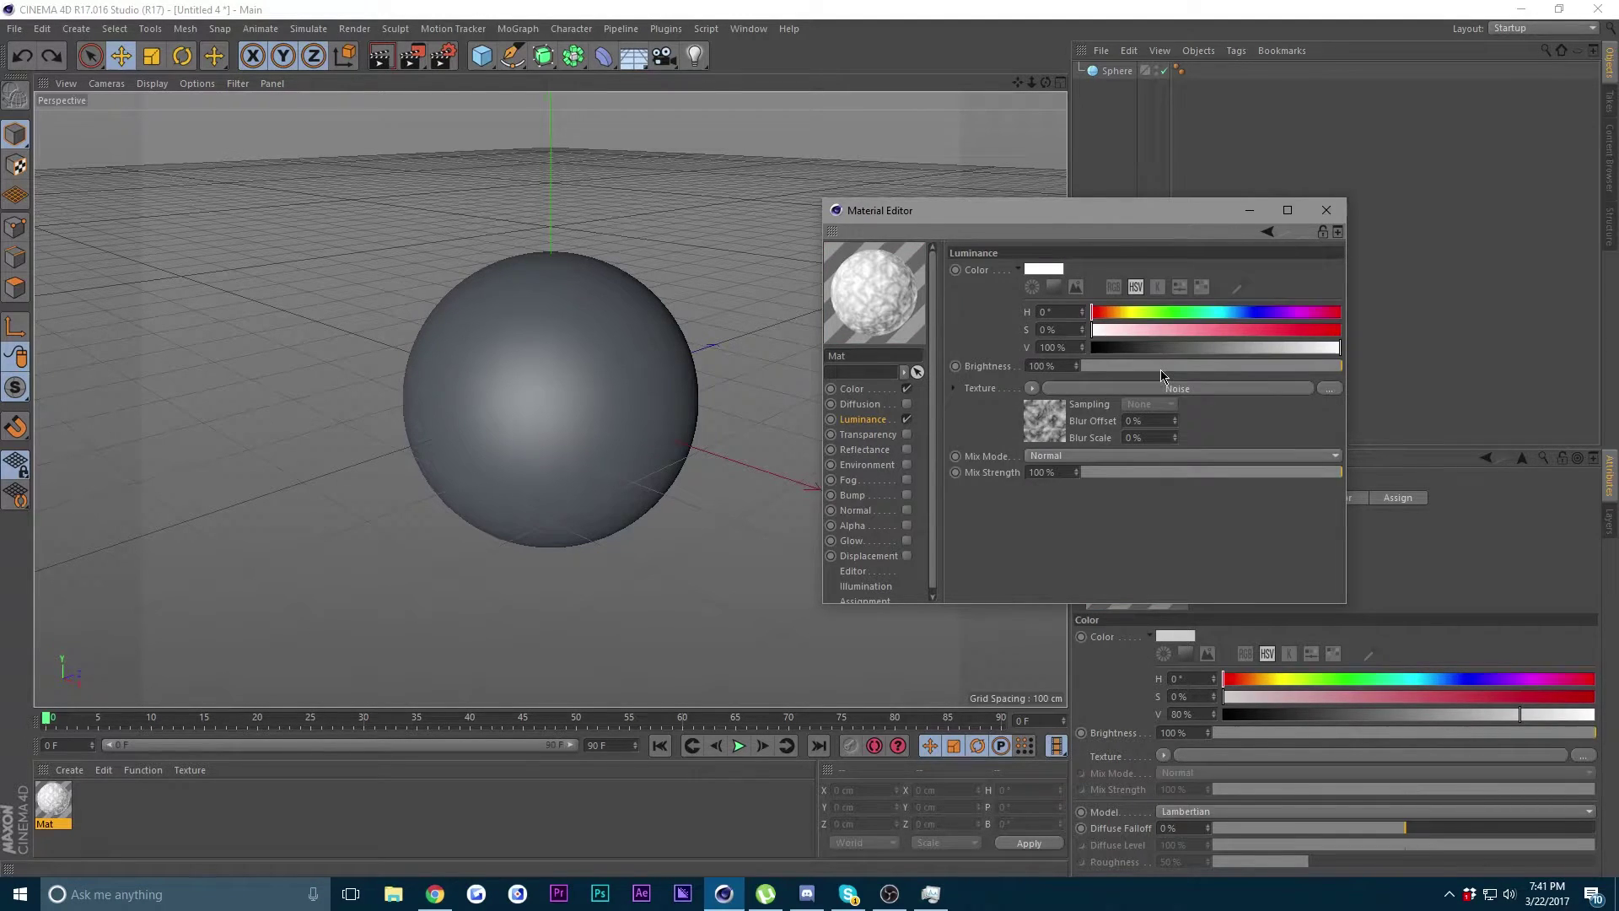
{"action": "left_click", "coordinate": [1032, 389]}
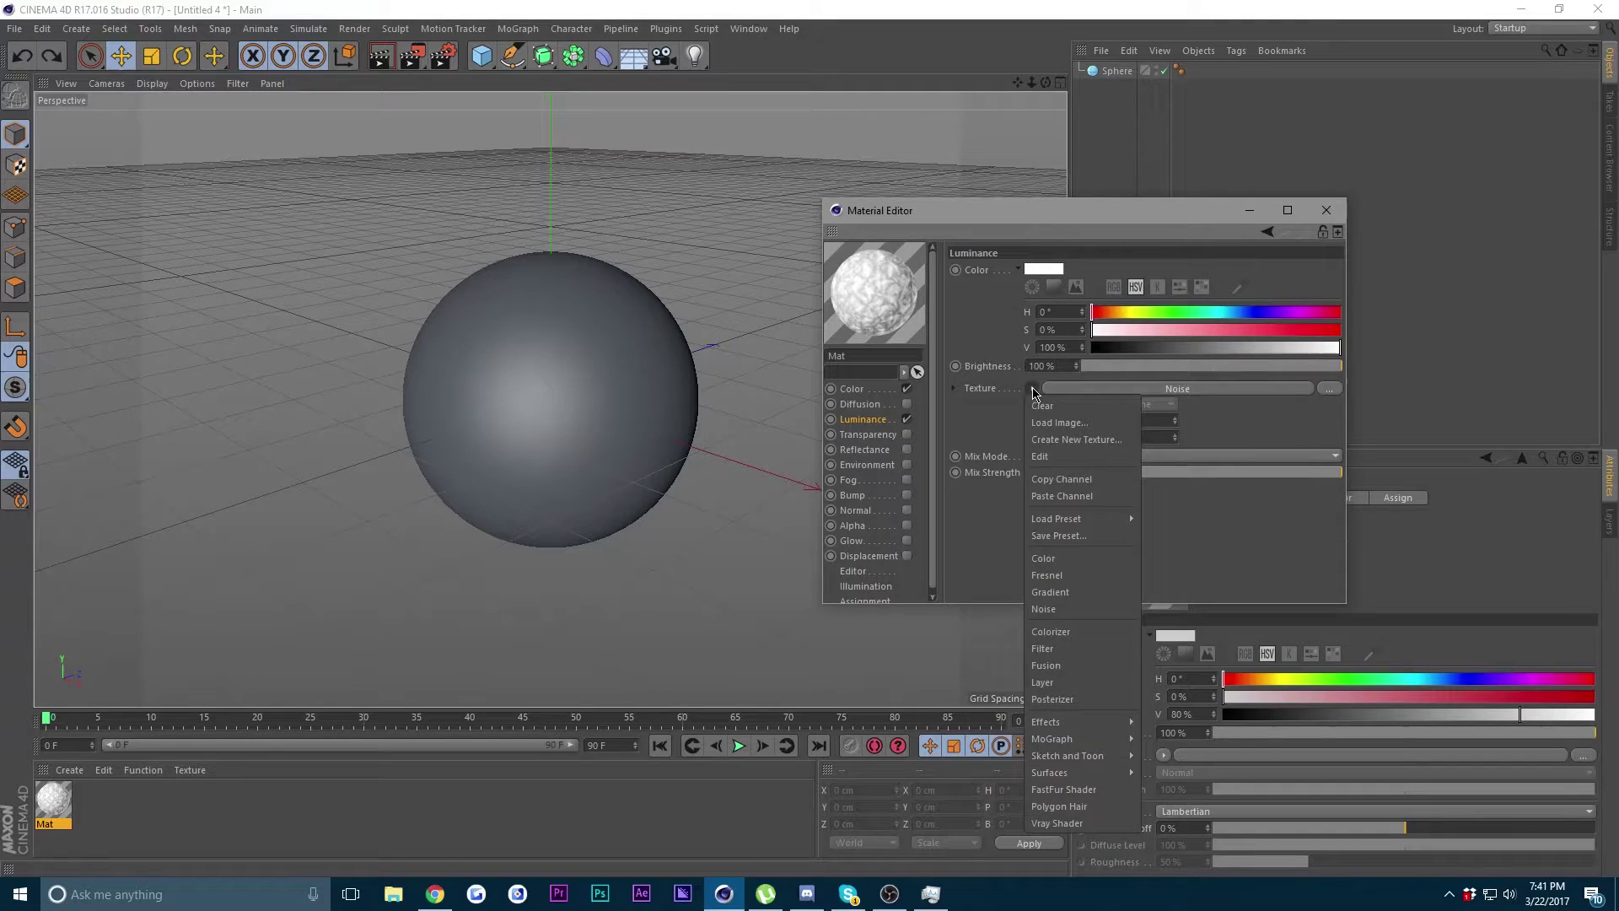
{"action": "left_click", "coordinate": [1061, 682]}
{"action": "left_click", "coordinate": [1085, 388]}
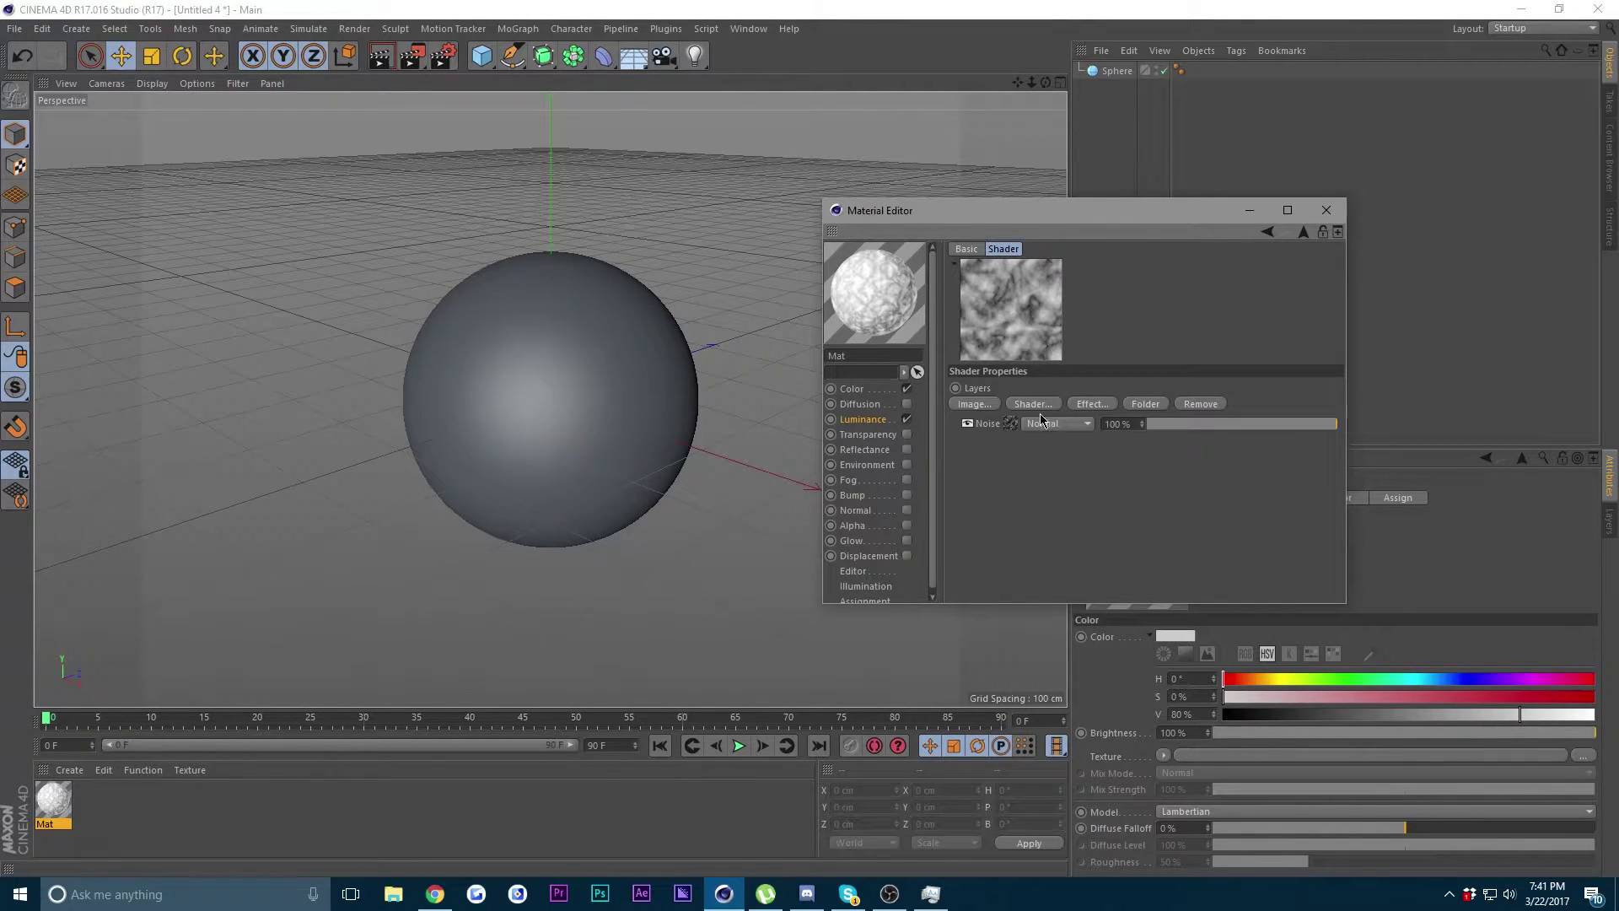
- Add a Gradient layer above the noise, set to 2D - Circular with inverted knots
{"action": "left_click", "coordinate": [1042, 409]}
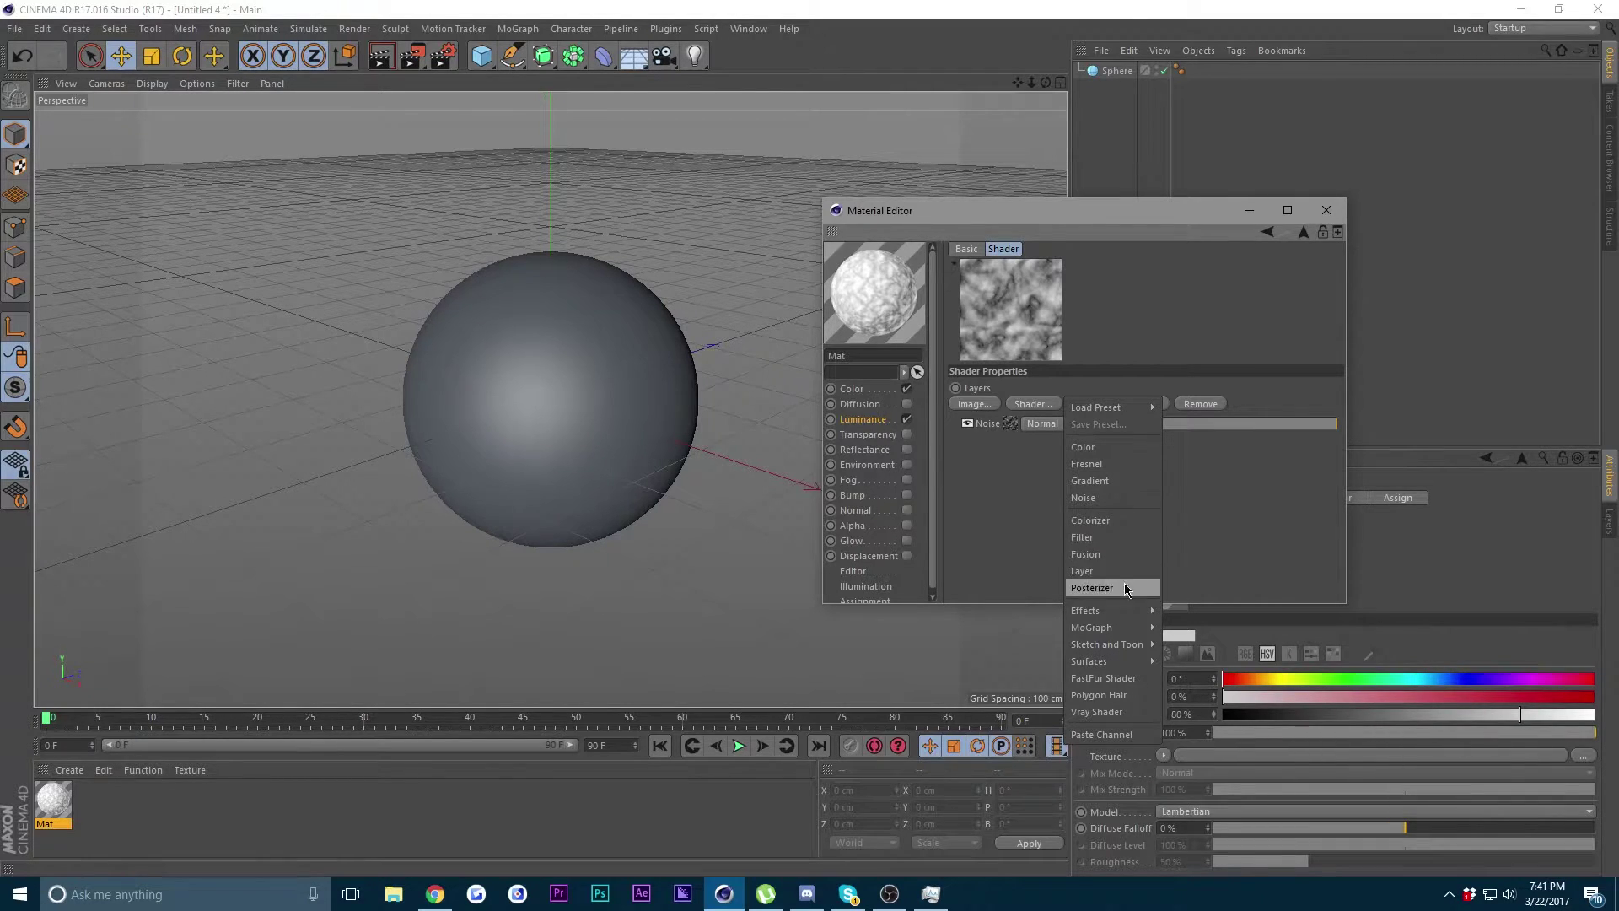
{"action": "left_click", "coordinate": [1104, 488]}
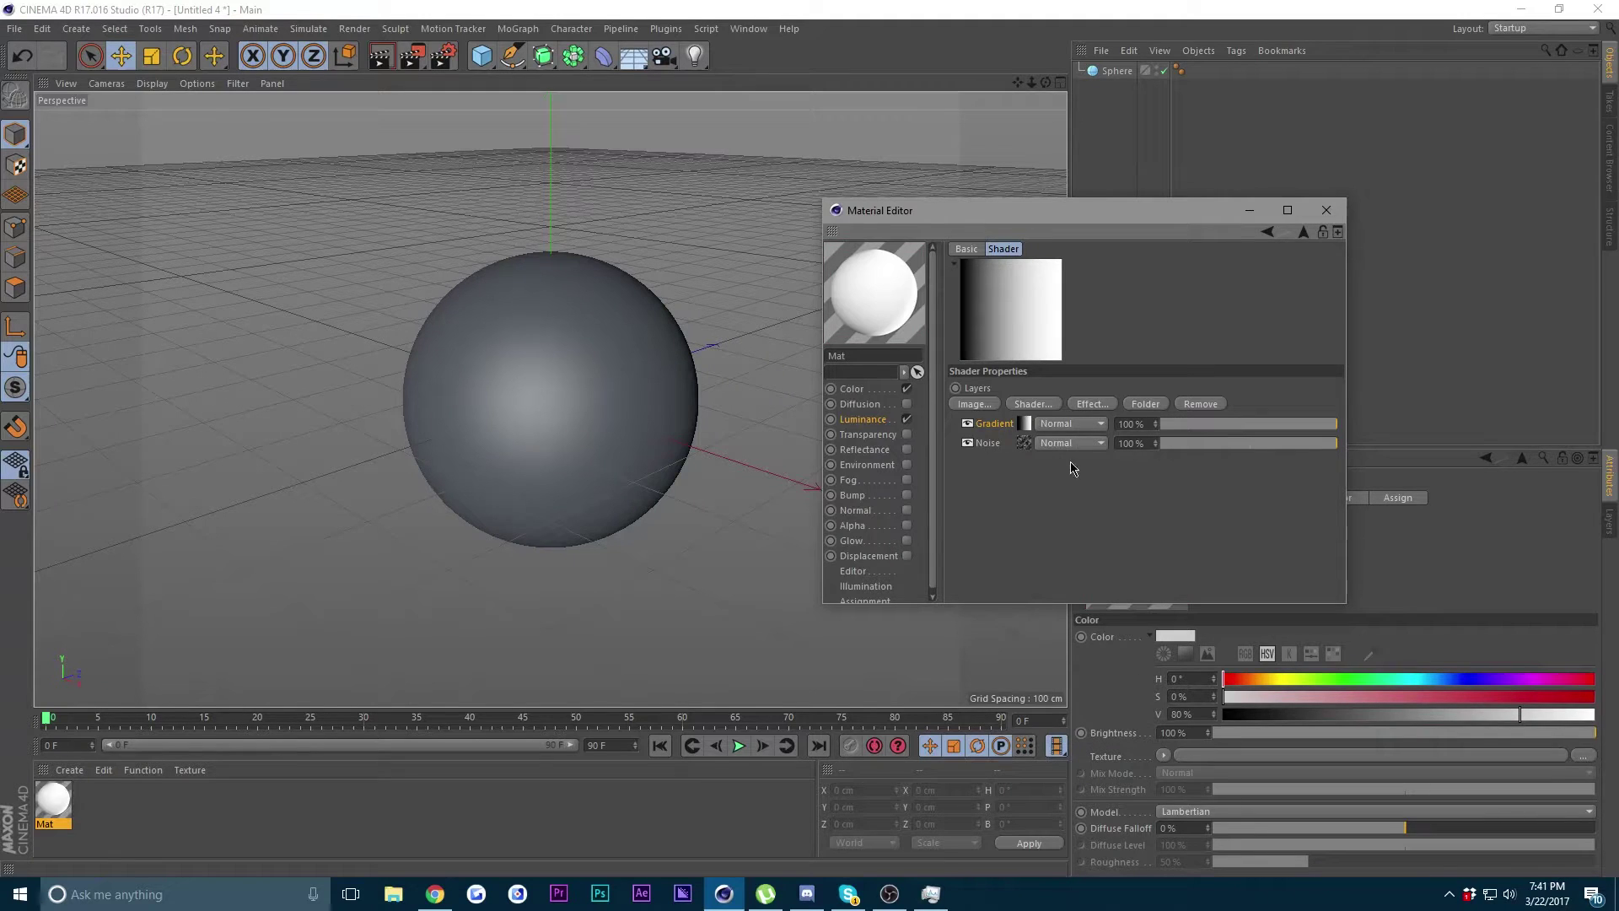
{"action": "left_click", "coordinate": [1025, 425]}
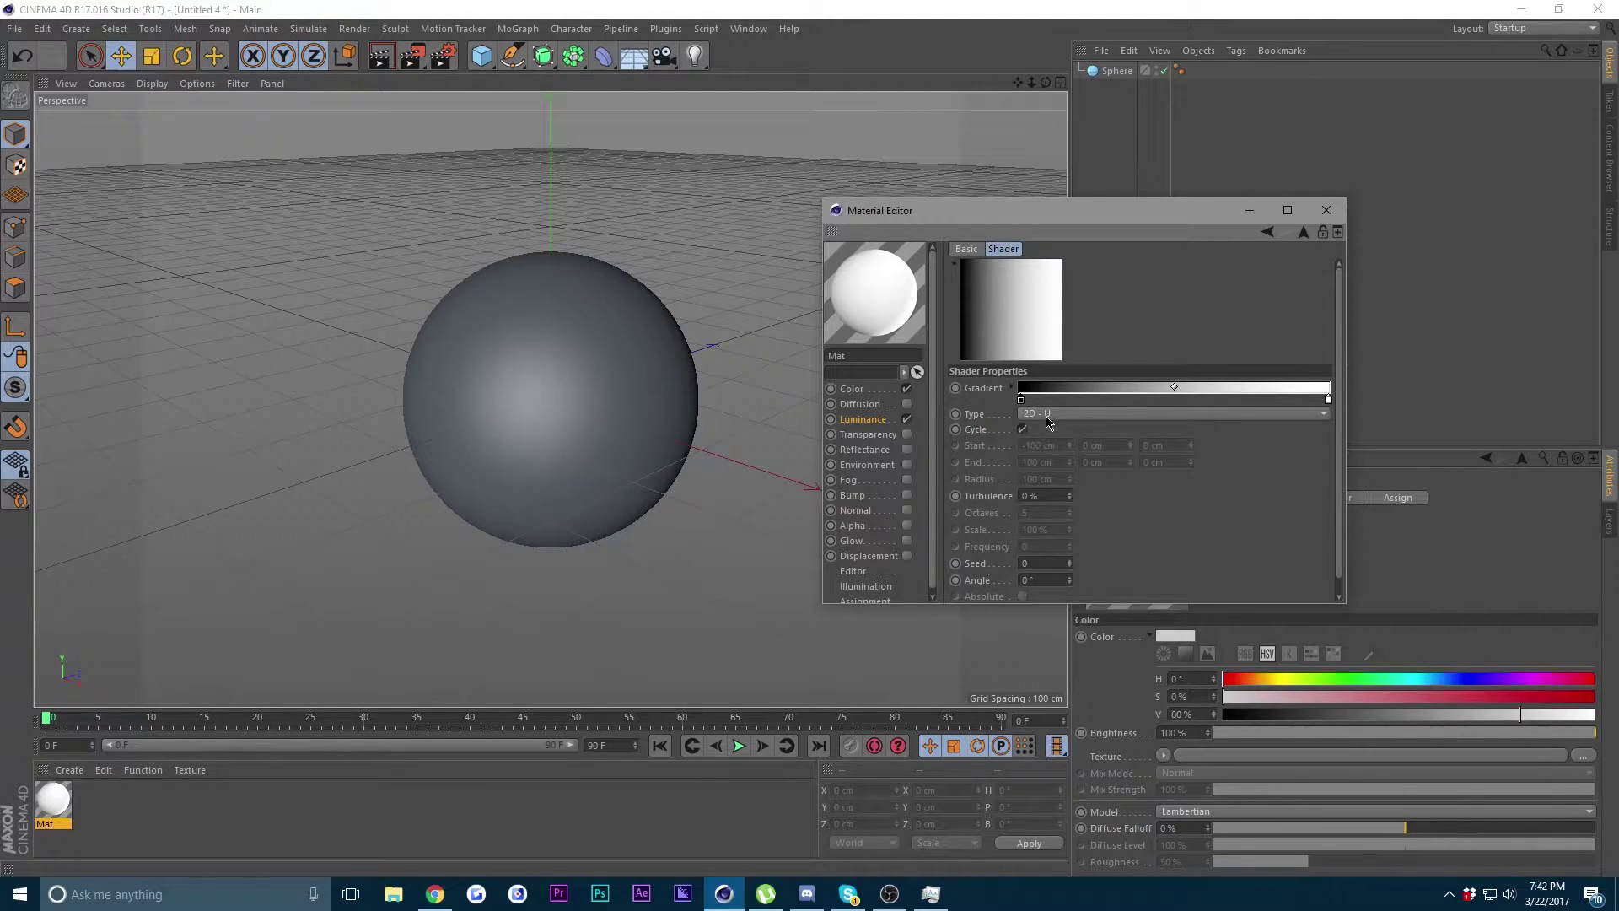
{"action": "left_click", "coordinate": [1050, 415]}
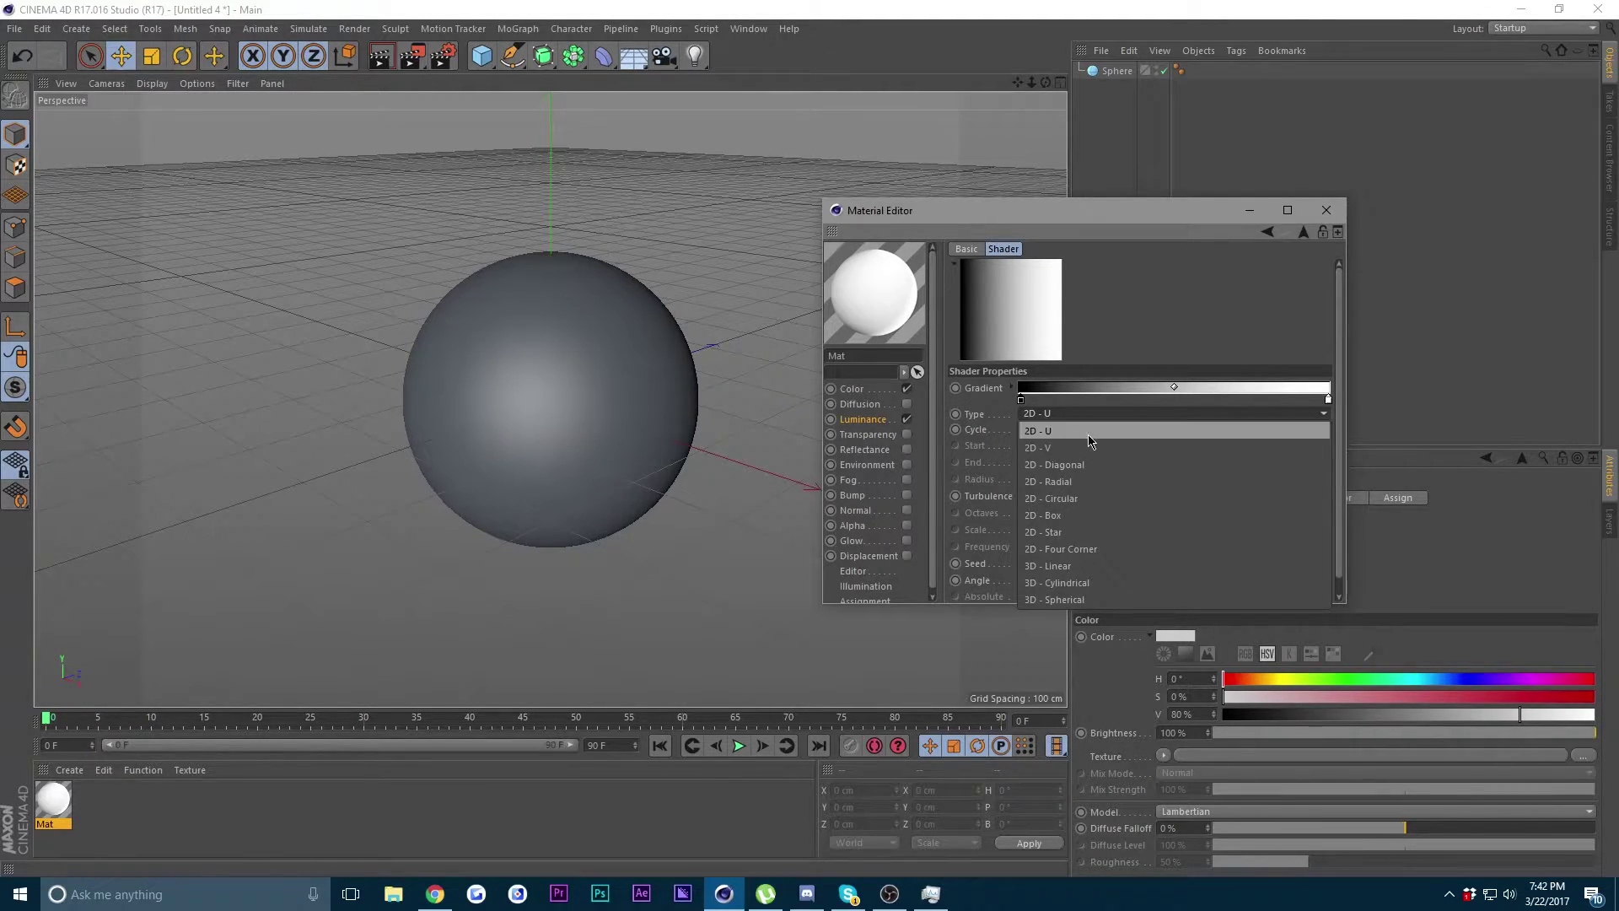
{"action": "left_click", "coordinate": [1071, 497]}
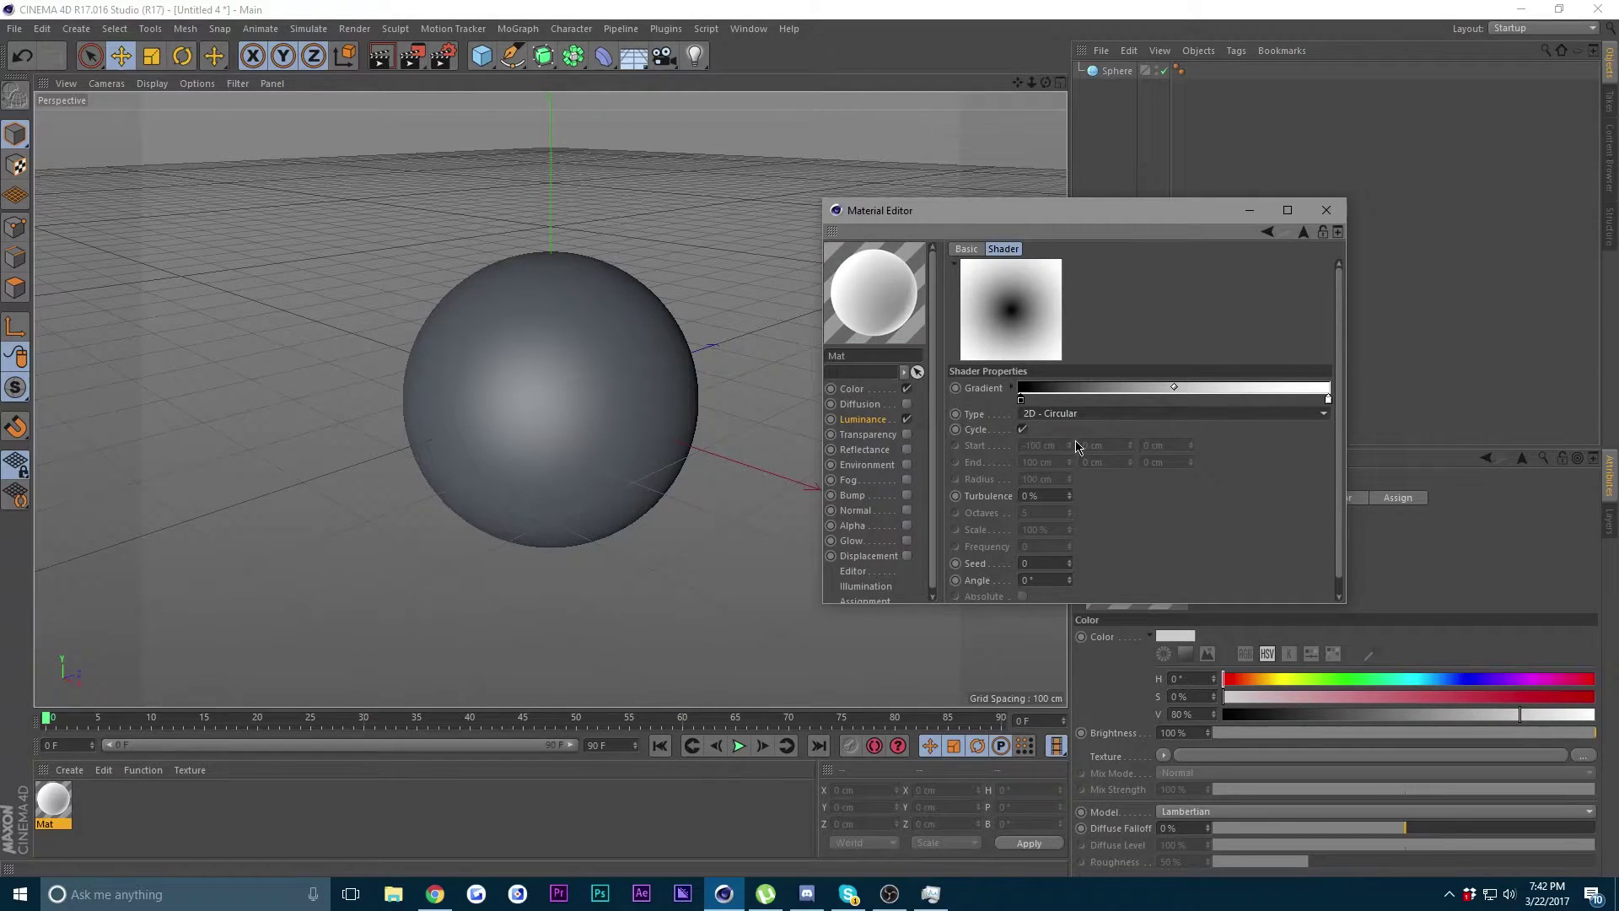
{"action": "right_click", "coordinate": [1027, 409]}
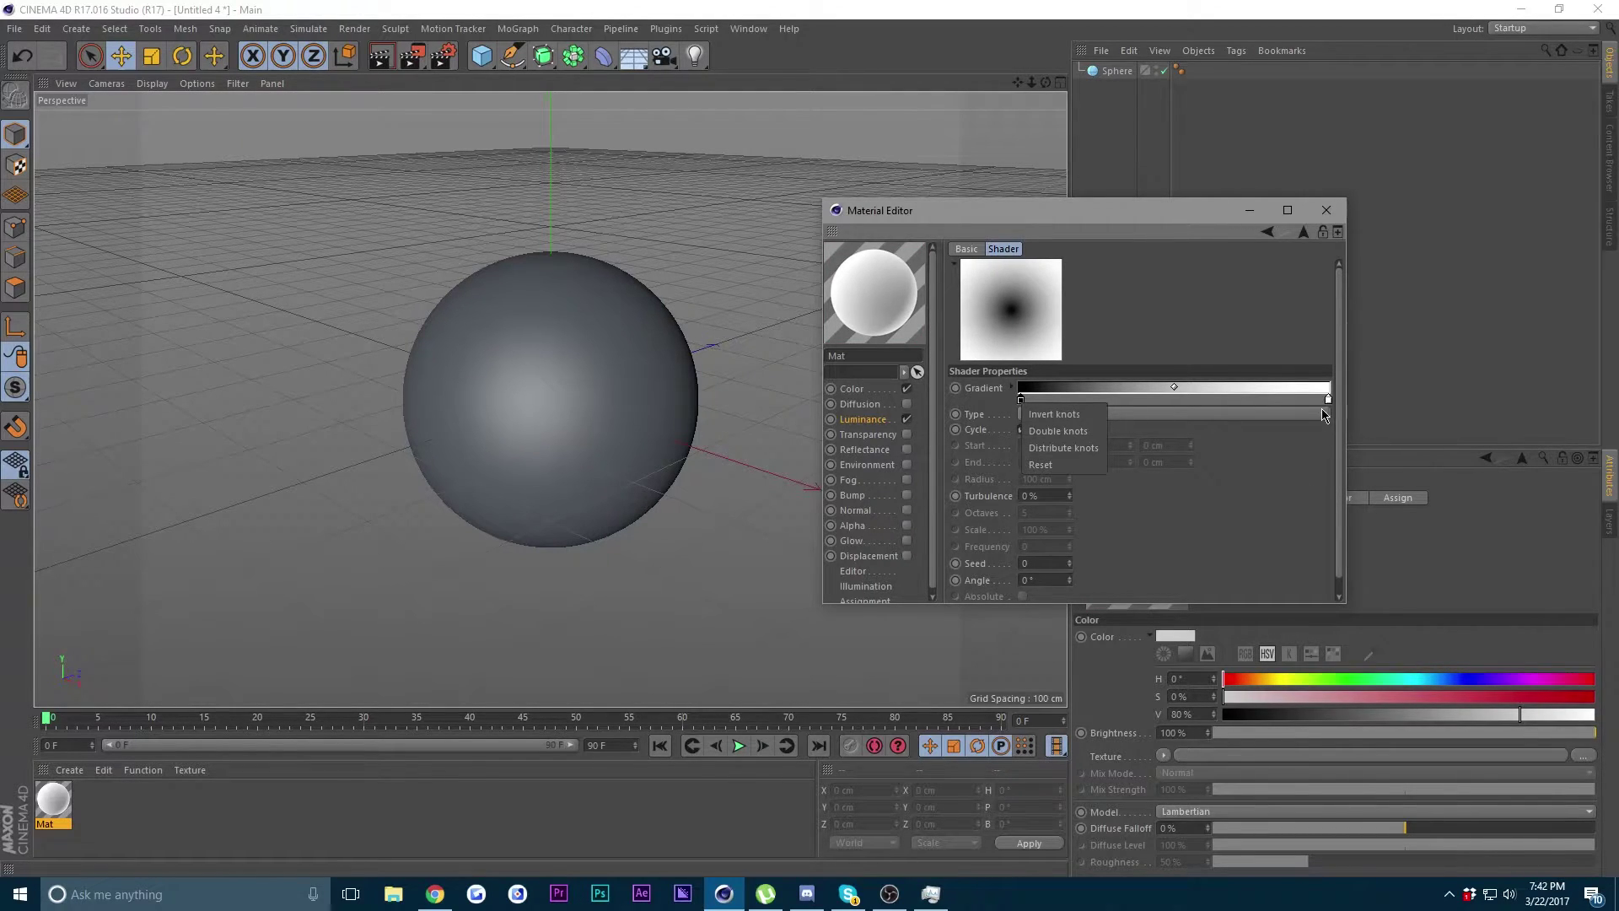
{"action": "left_click", "coordinate": [1050, 414]}
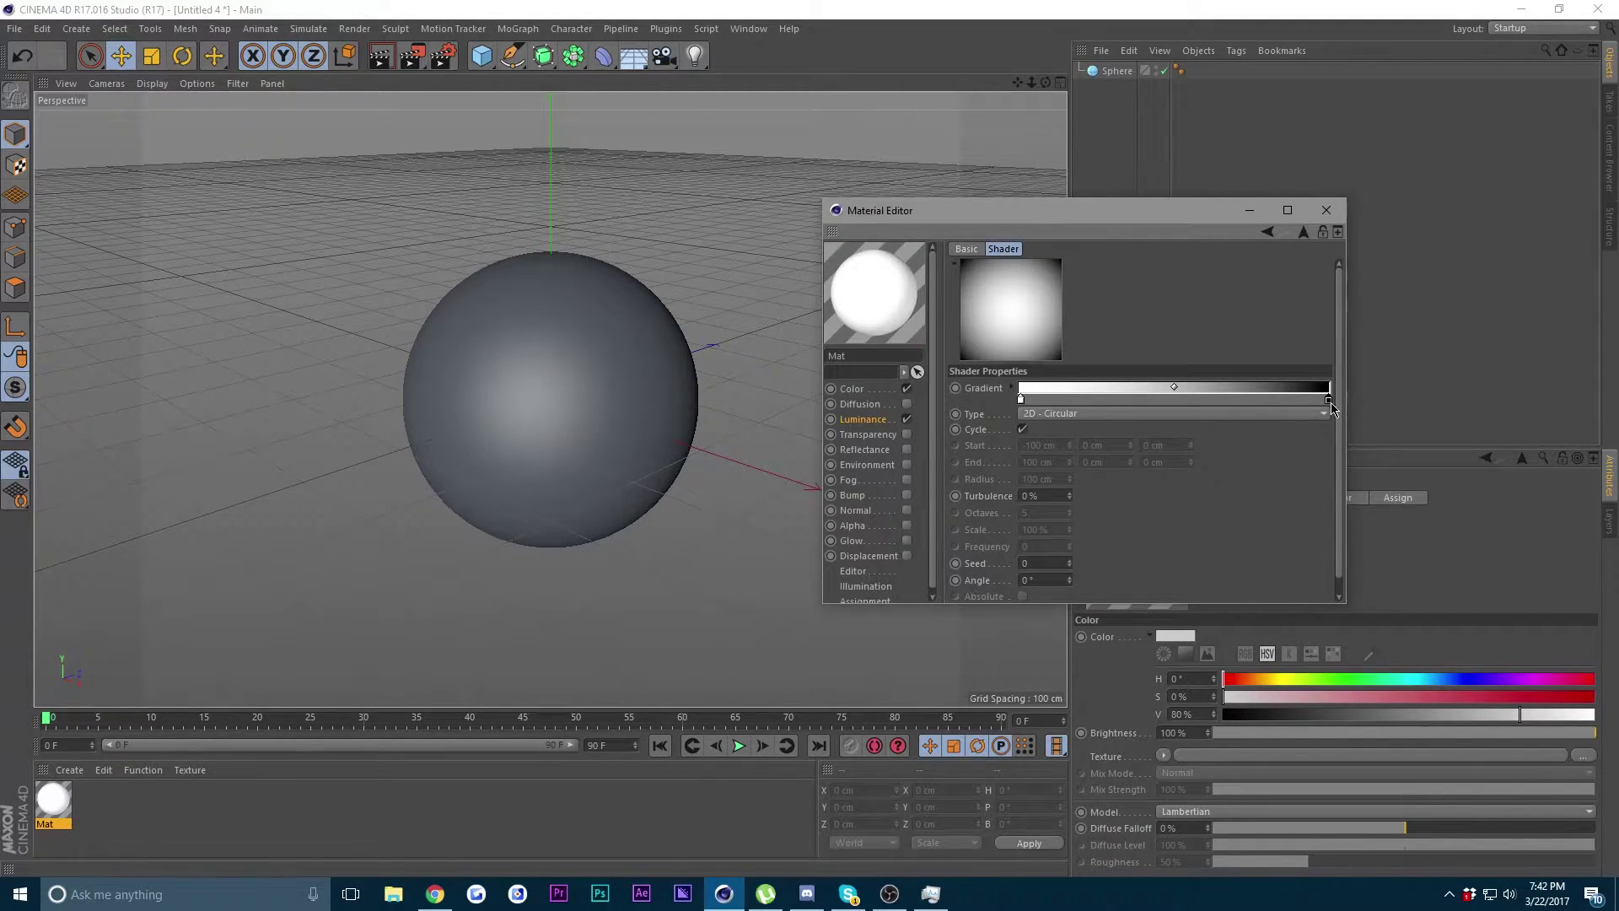
- Make the outer gradient knot cyan, reposition the knots and set Turbulence to 20%
{"action": "double_click", "coordinate": [1329, 401]}
{"action": "left_click_drag", "start_coordinate": [1339, 404], "coordinate": [1440, 421]}
{"action": "left_click", "coordinate": [1435, 438]}
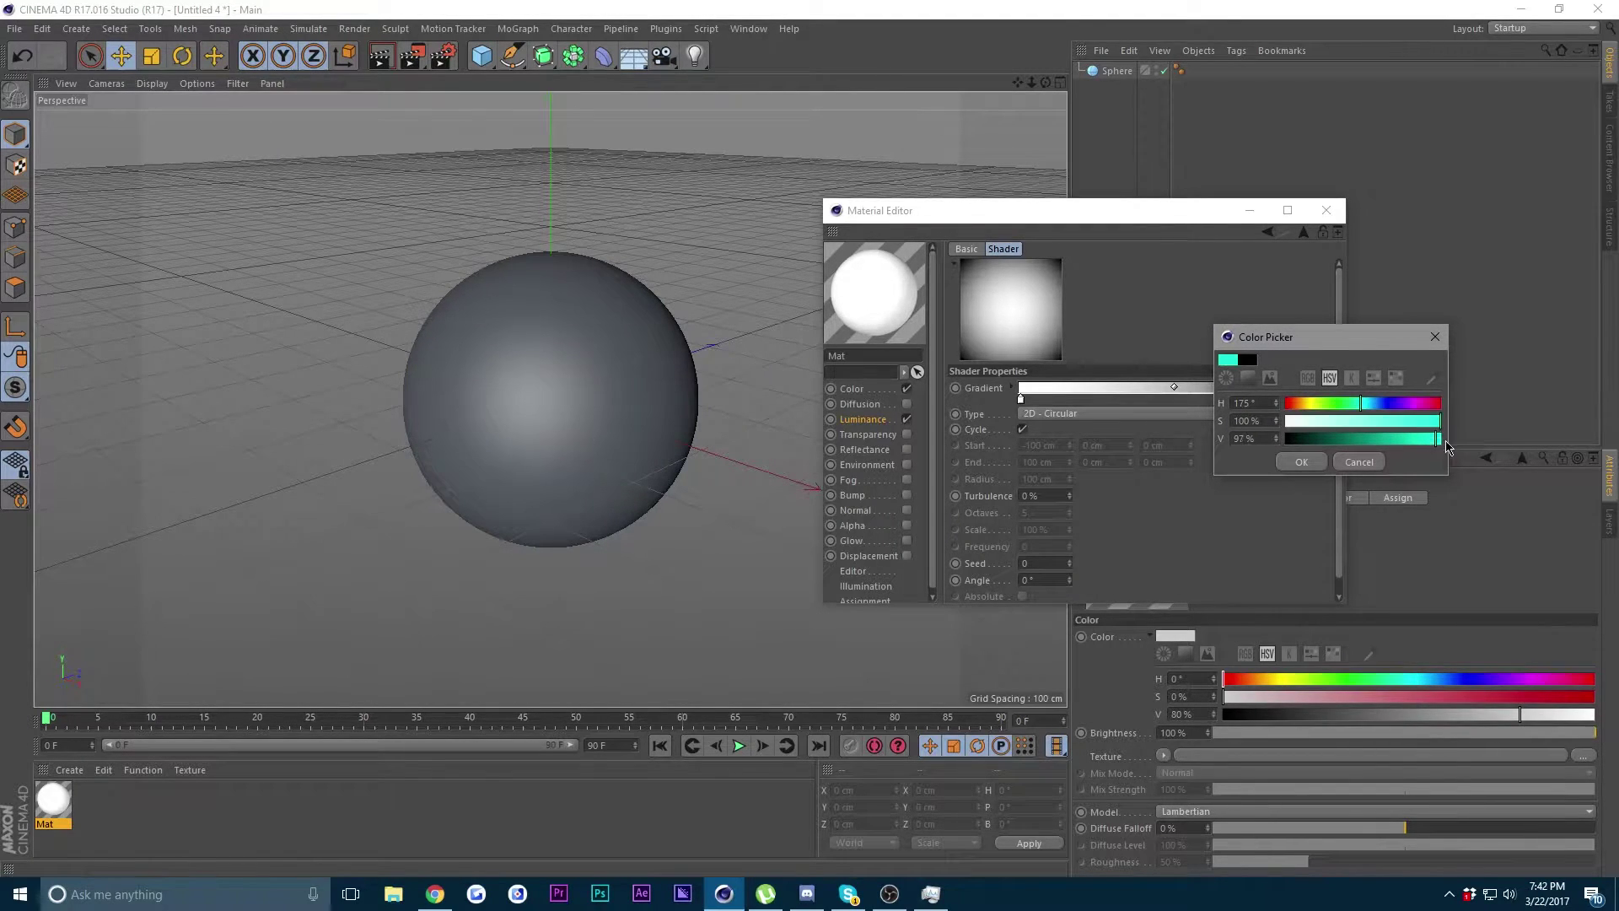
{"action": "left_click", "coordinate": [1301, 461]}
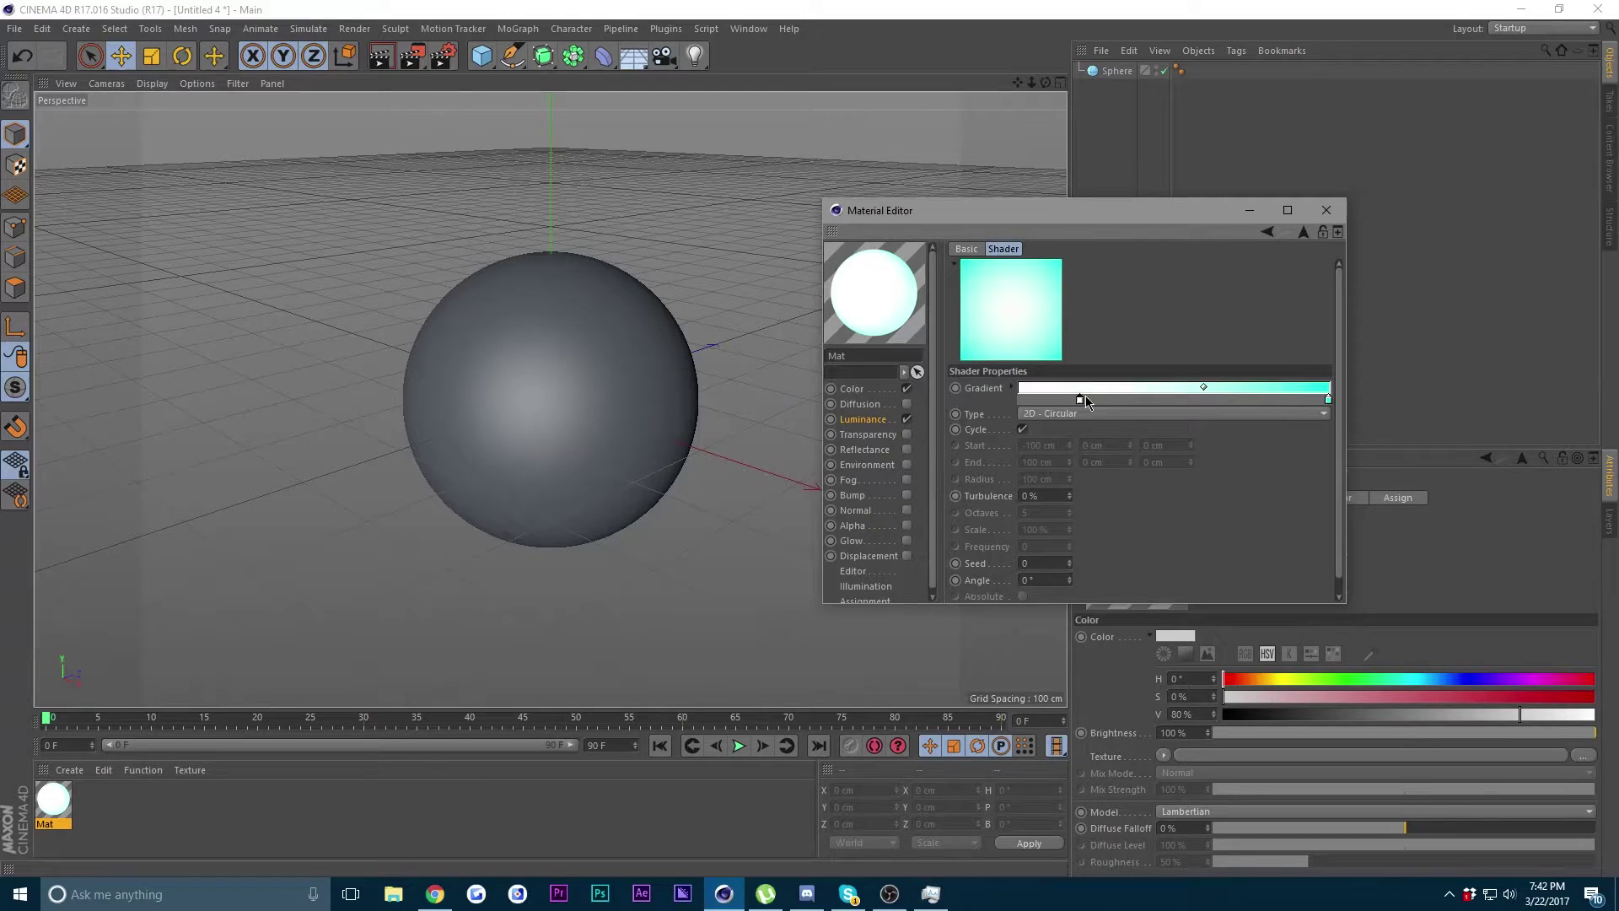
{"action": "left_click_drag", "start_coordinate": [1125, 401], "coordinate": [1145, 400]}
{"action": "left_click_drag", "start_coordinate": [1327, 405], "coordinate": [1178, 404]}
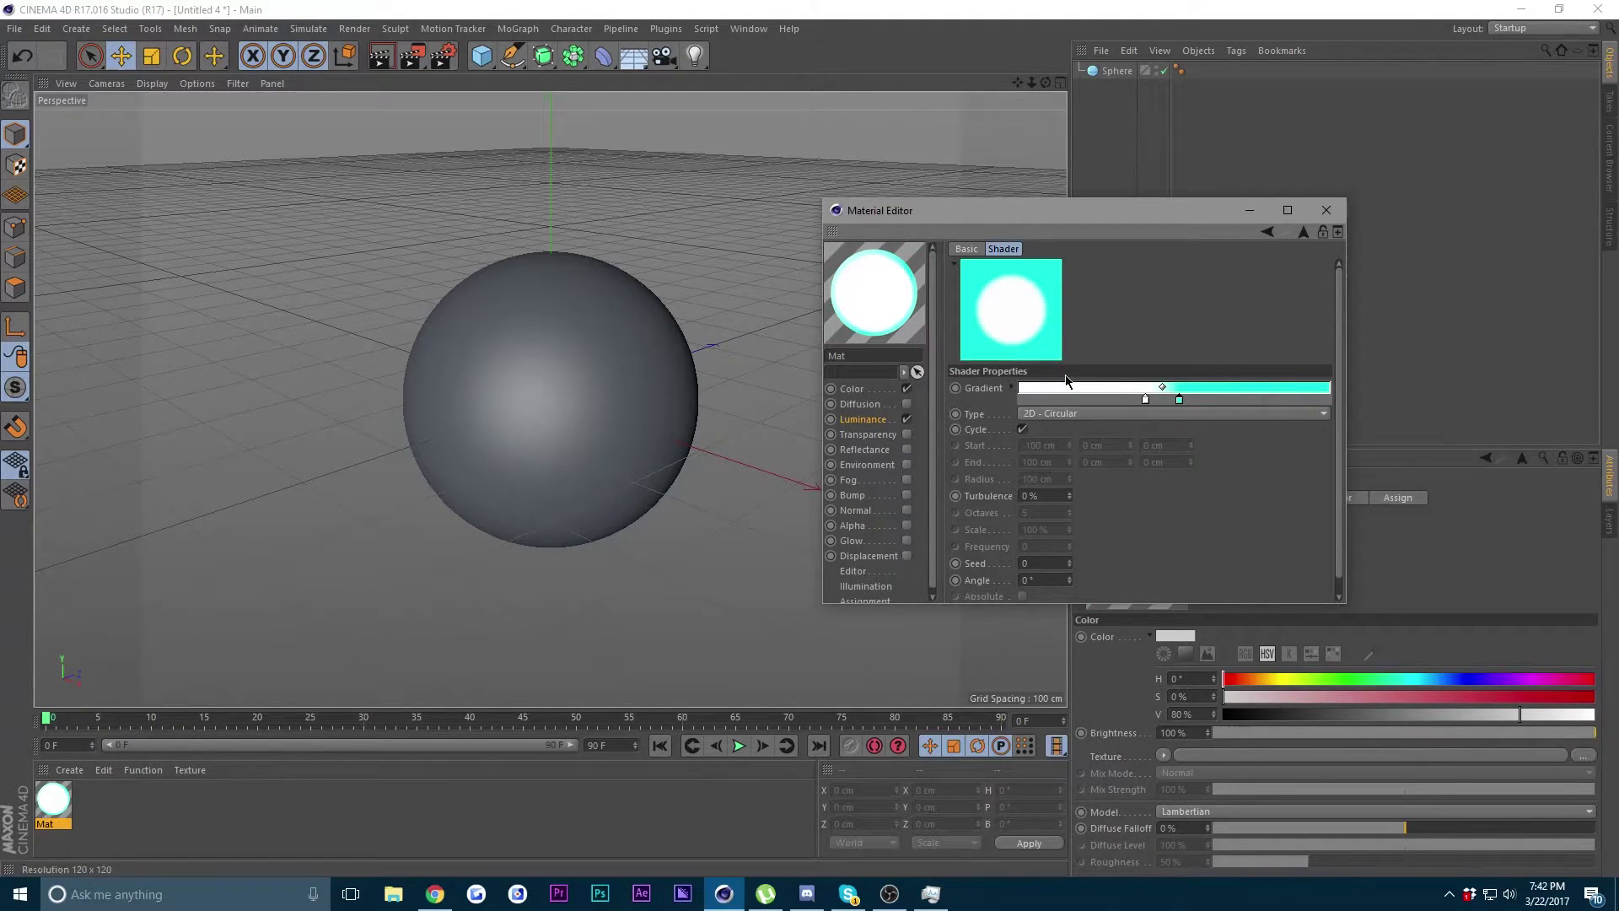
{"action": "left_click", "coordinate": [1057, 495]}
{"action": "key", "text": "BackSpace"}
{"action": "key", "text": "Return"}
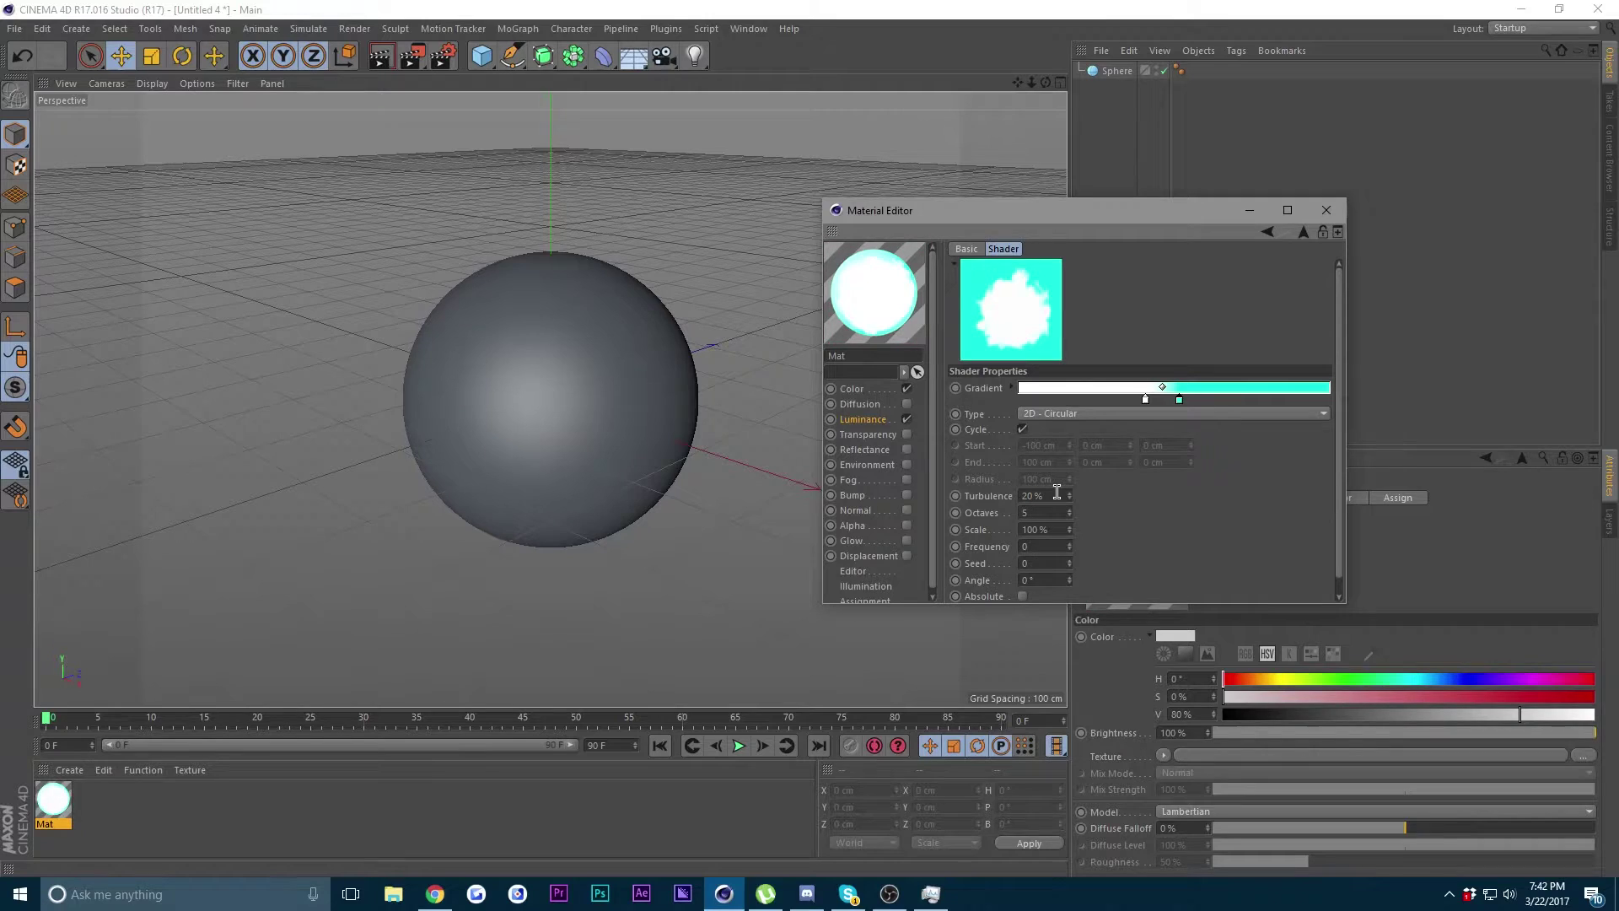
{"action": "left_click", "coordinate": [1304, 234]}
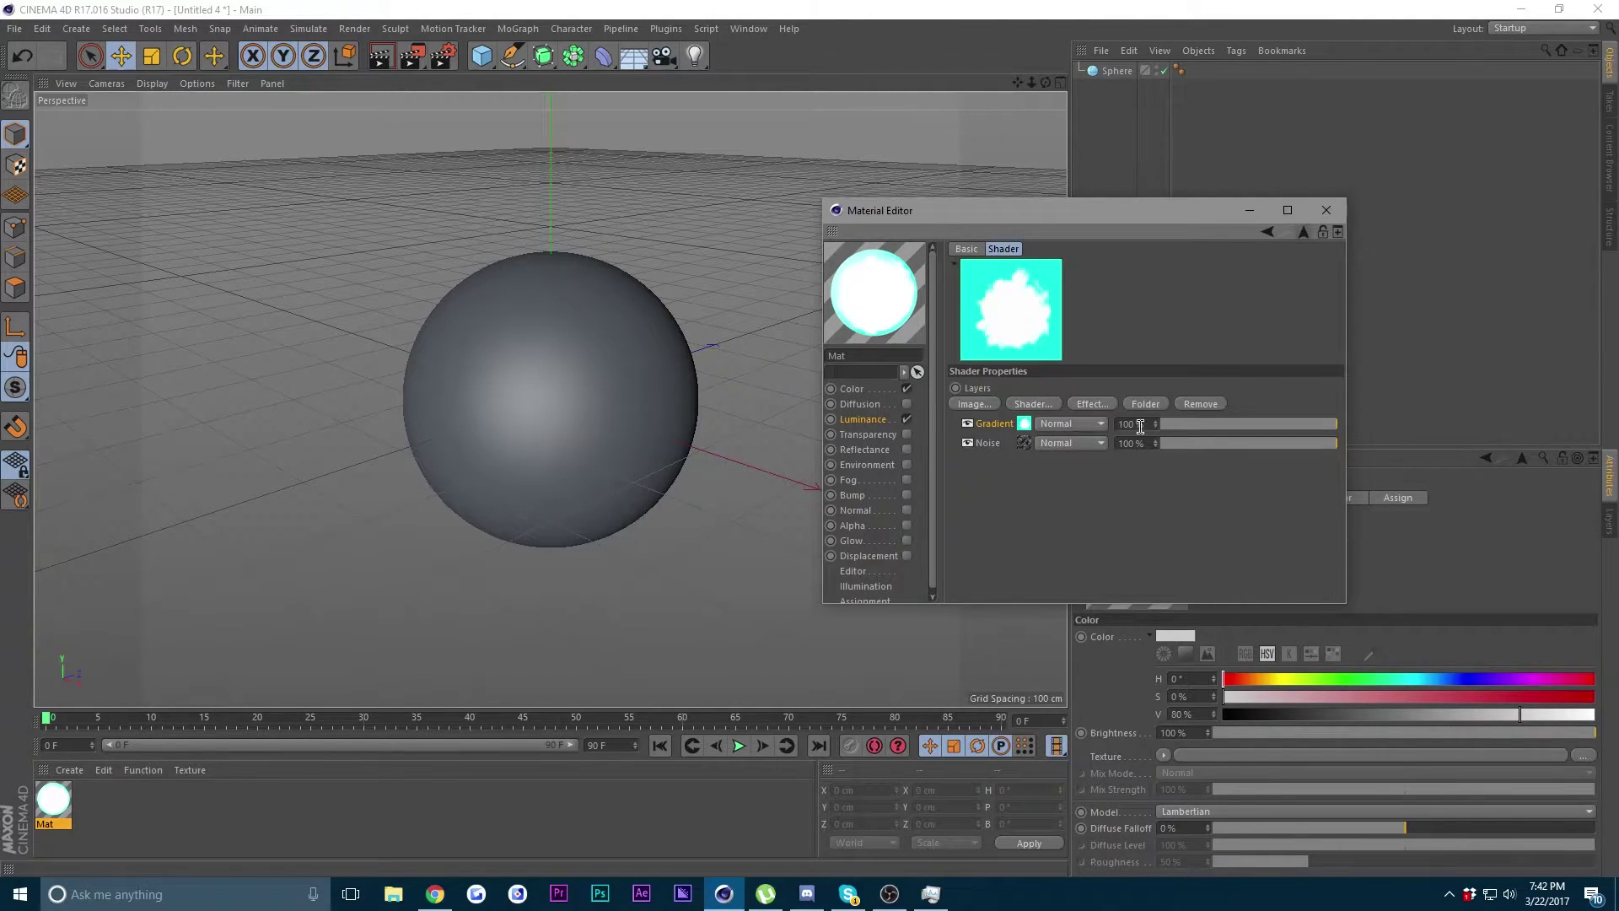
- Set the Noise layer's Color 1 to dark blue (H204 S100 V36)
{"action": "left_click", "coordinate": [1023, 444]}
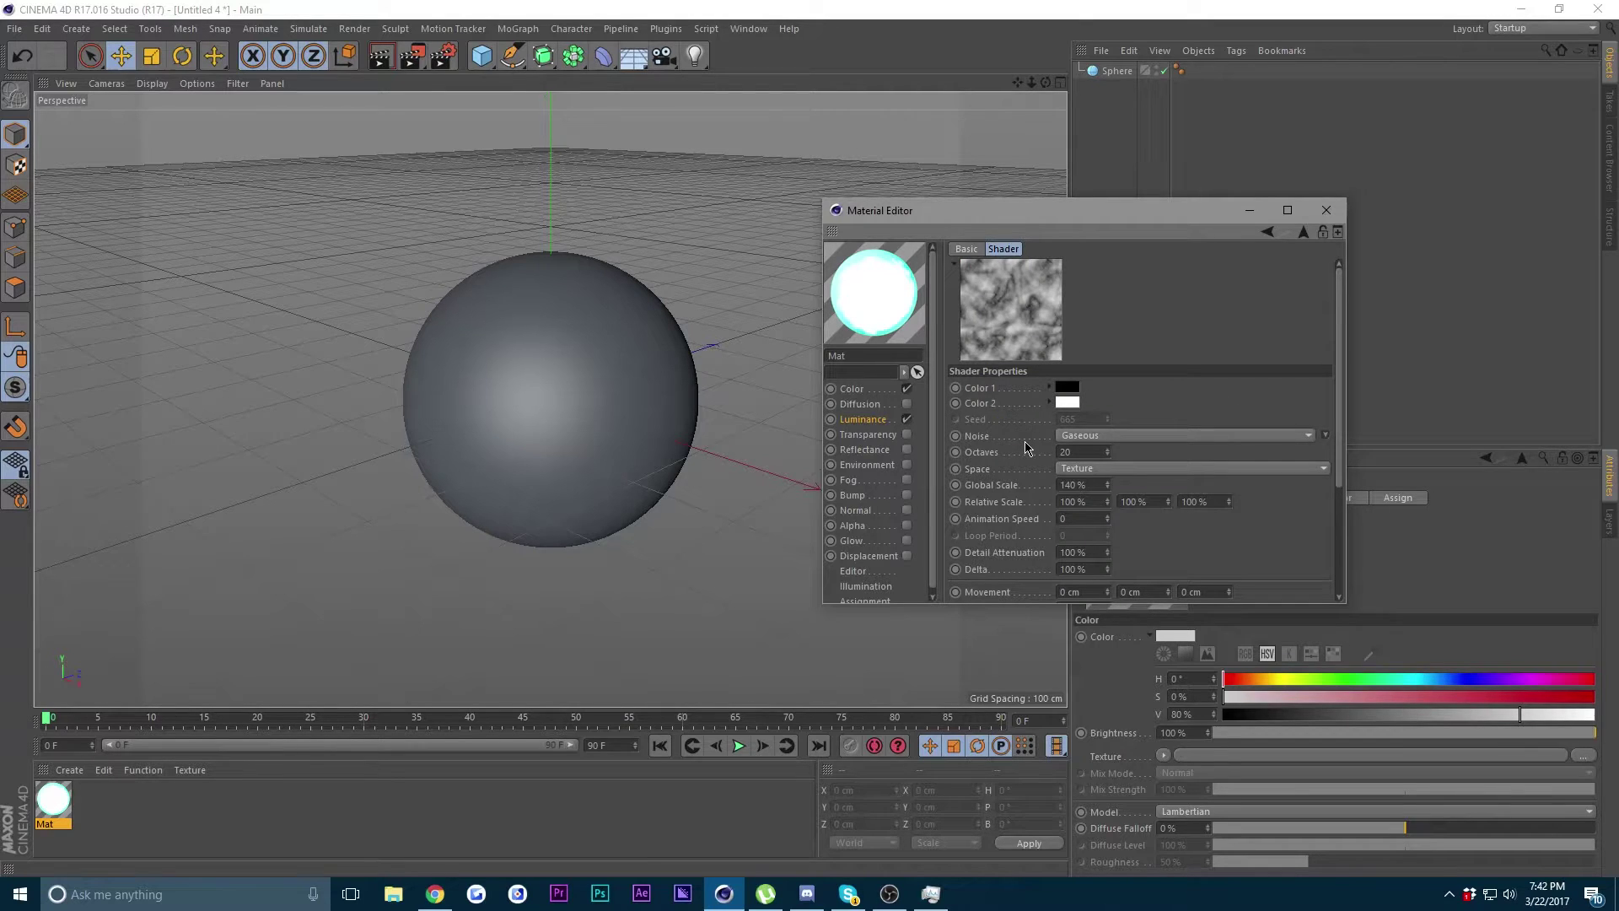
{"action": "left_click", "coordinate": [998, 391]}
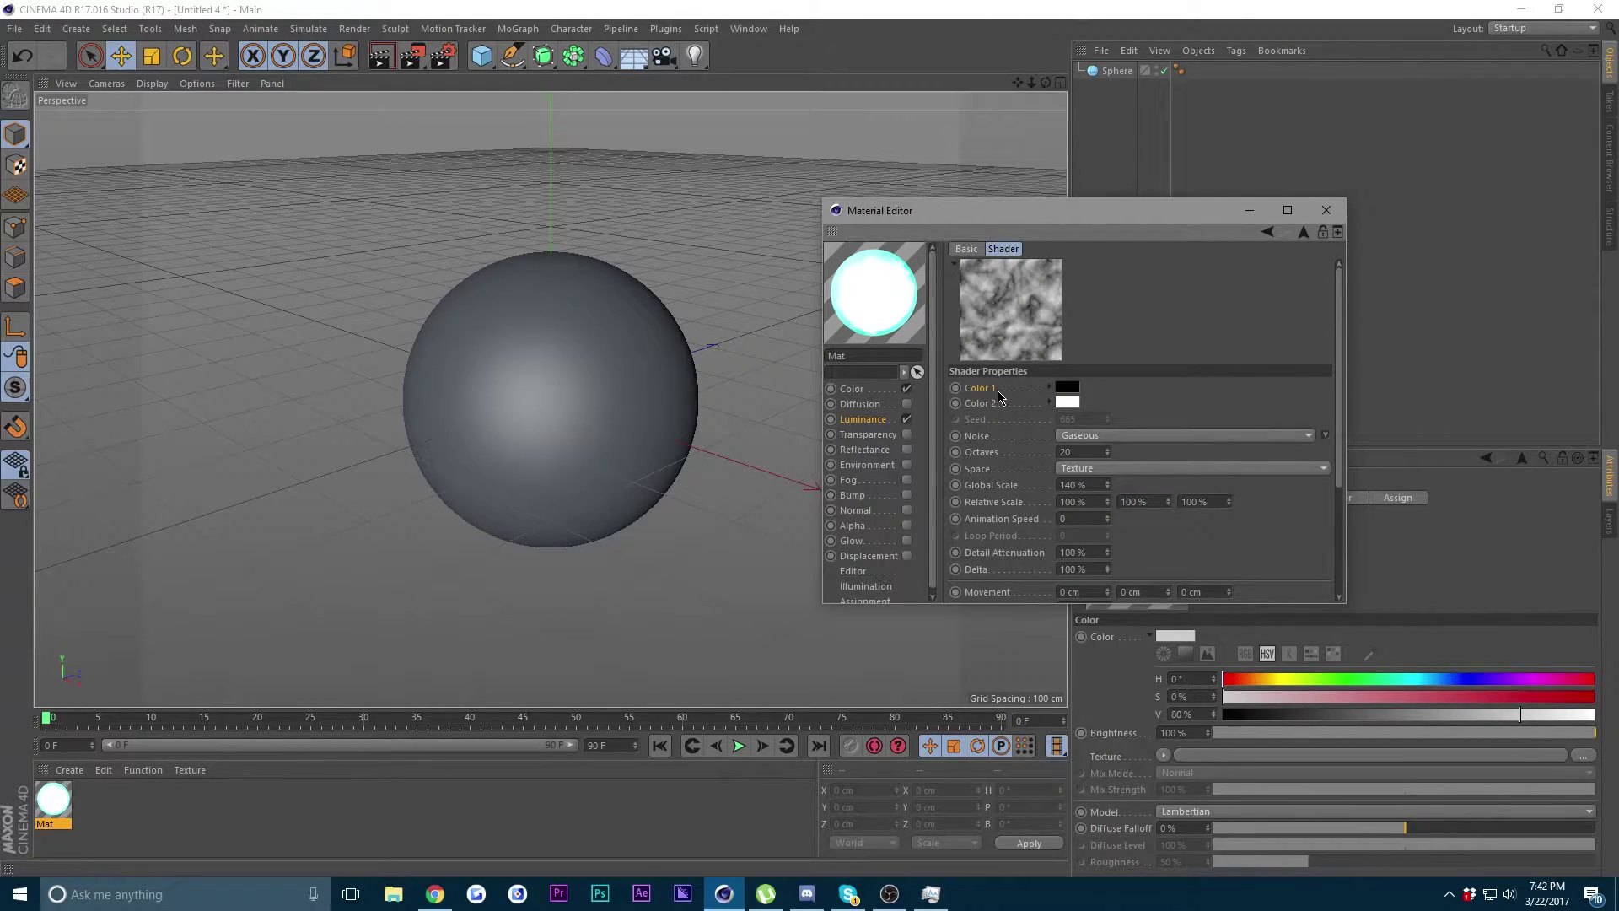
{"action": "left_click", "coordinate": [1060, 390]}
{"action": "left_click", "coordinate": [1100, 392]}
{"action": "left_click_drag", "start_coordinate": [1100, 392], "coordinate": [1220, 413]}
{"action": "mouse_move", "coordinate": [1059, 428]}
{"action": "left_mouse_down"}
{"action": "mouse_move", "coordinate": [1043, 445]}
{"action": "mouse_move", "coordinate": [1053, 432]}
{"action": "left_mouse_up"}
{"action": "left_click", "coordinate": [1101, 391]}
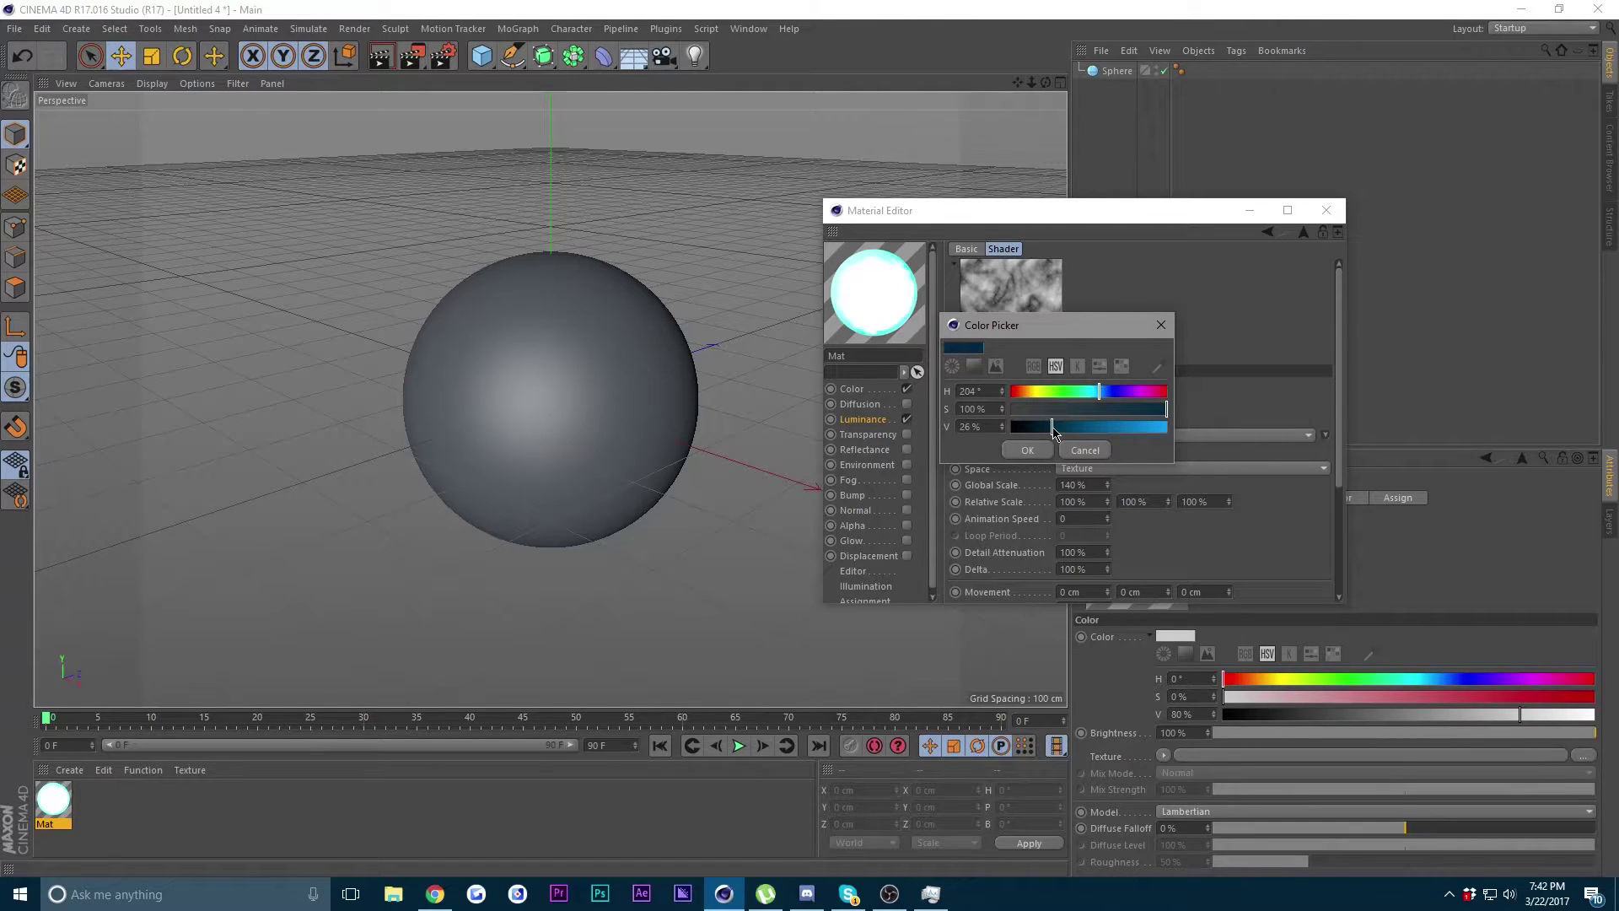
{"action": "left_click", "coordinate": [1055, 430]}
{"action": "left_click_drag", "start_coordinate": [979, 331], "coordinate": [1079, 309]}
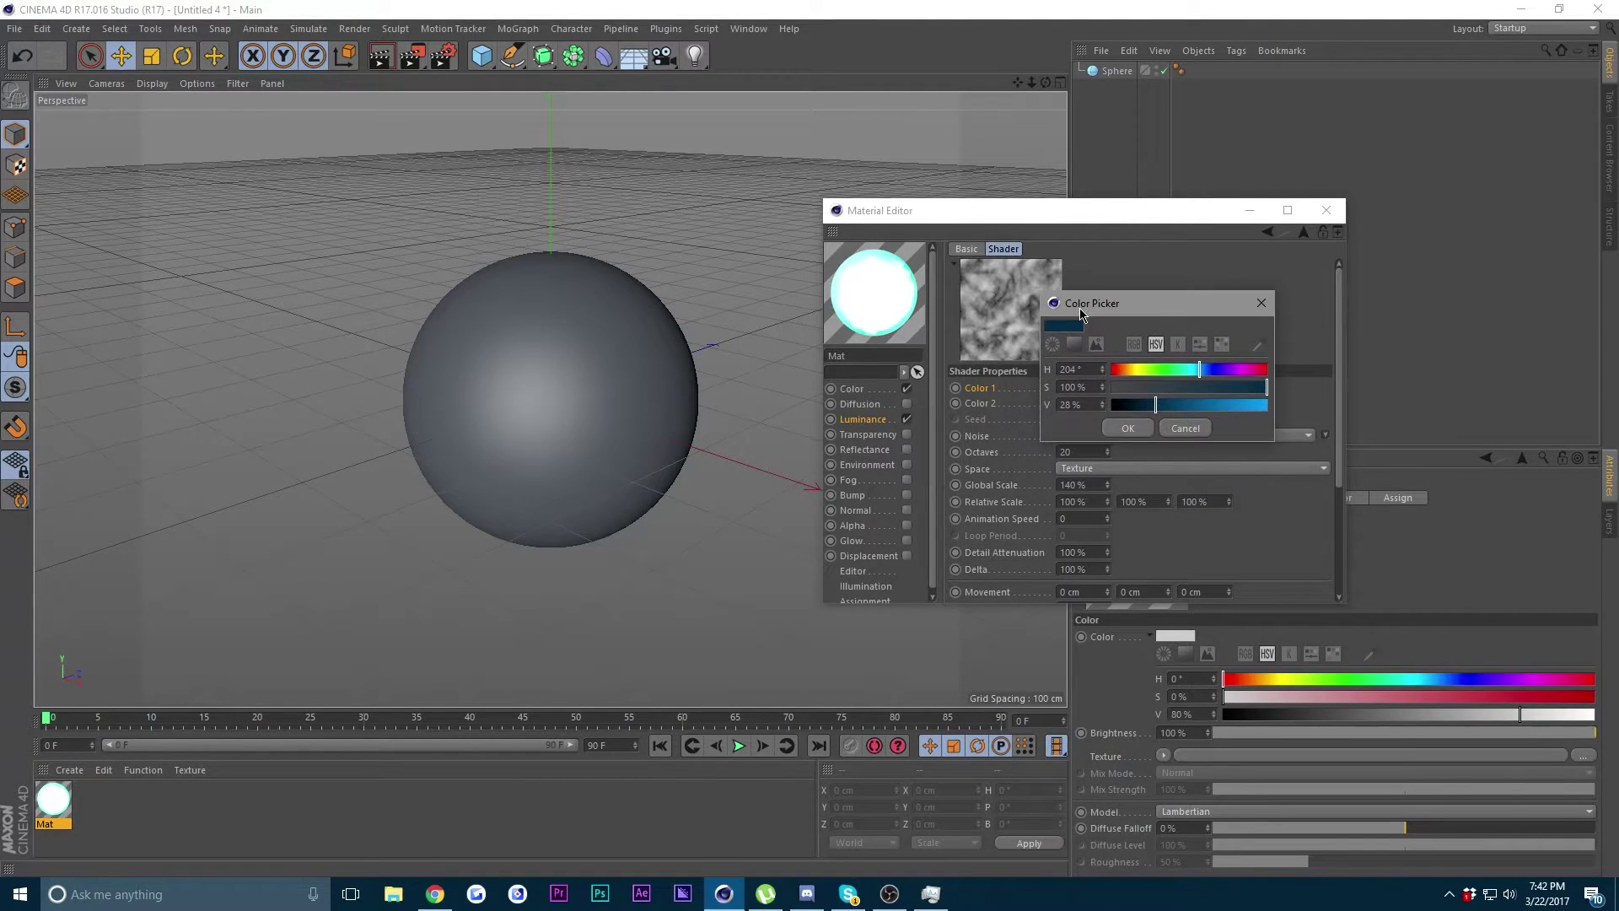
{"action": "left_click", "coordinate": [1166, 406]}
{"action": "left_click_drag", "start_coordinate": [1166, 405], "coordinate": [1169, 405]}
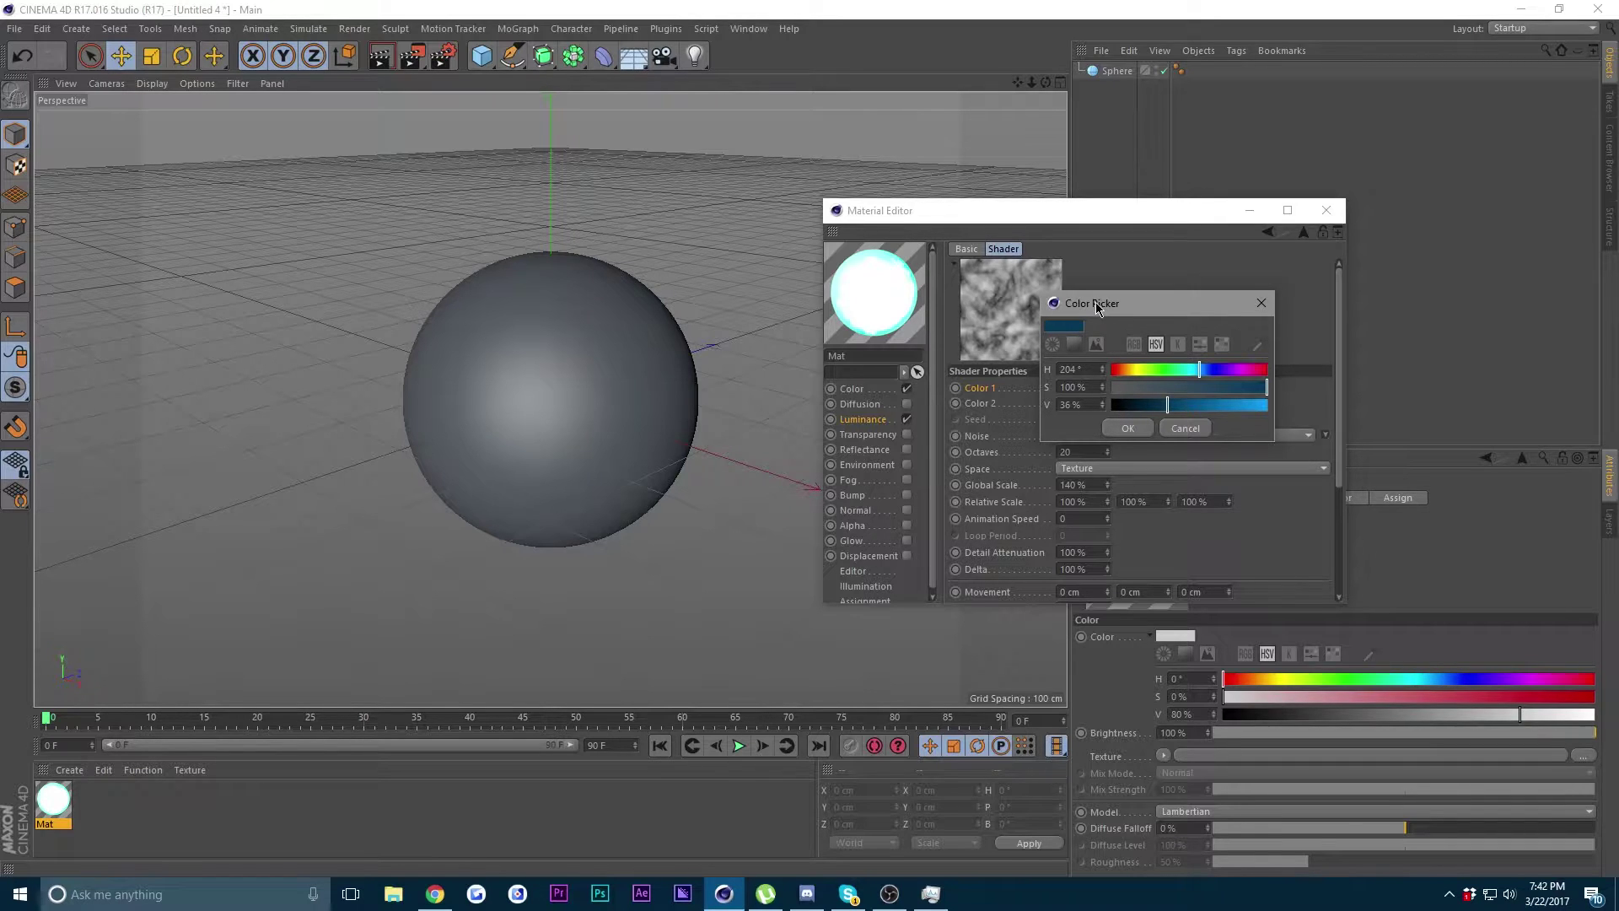
{"action": "left_click_drag", "start_coordinate": [1095, 314], "coordinate": [1150, 273]}
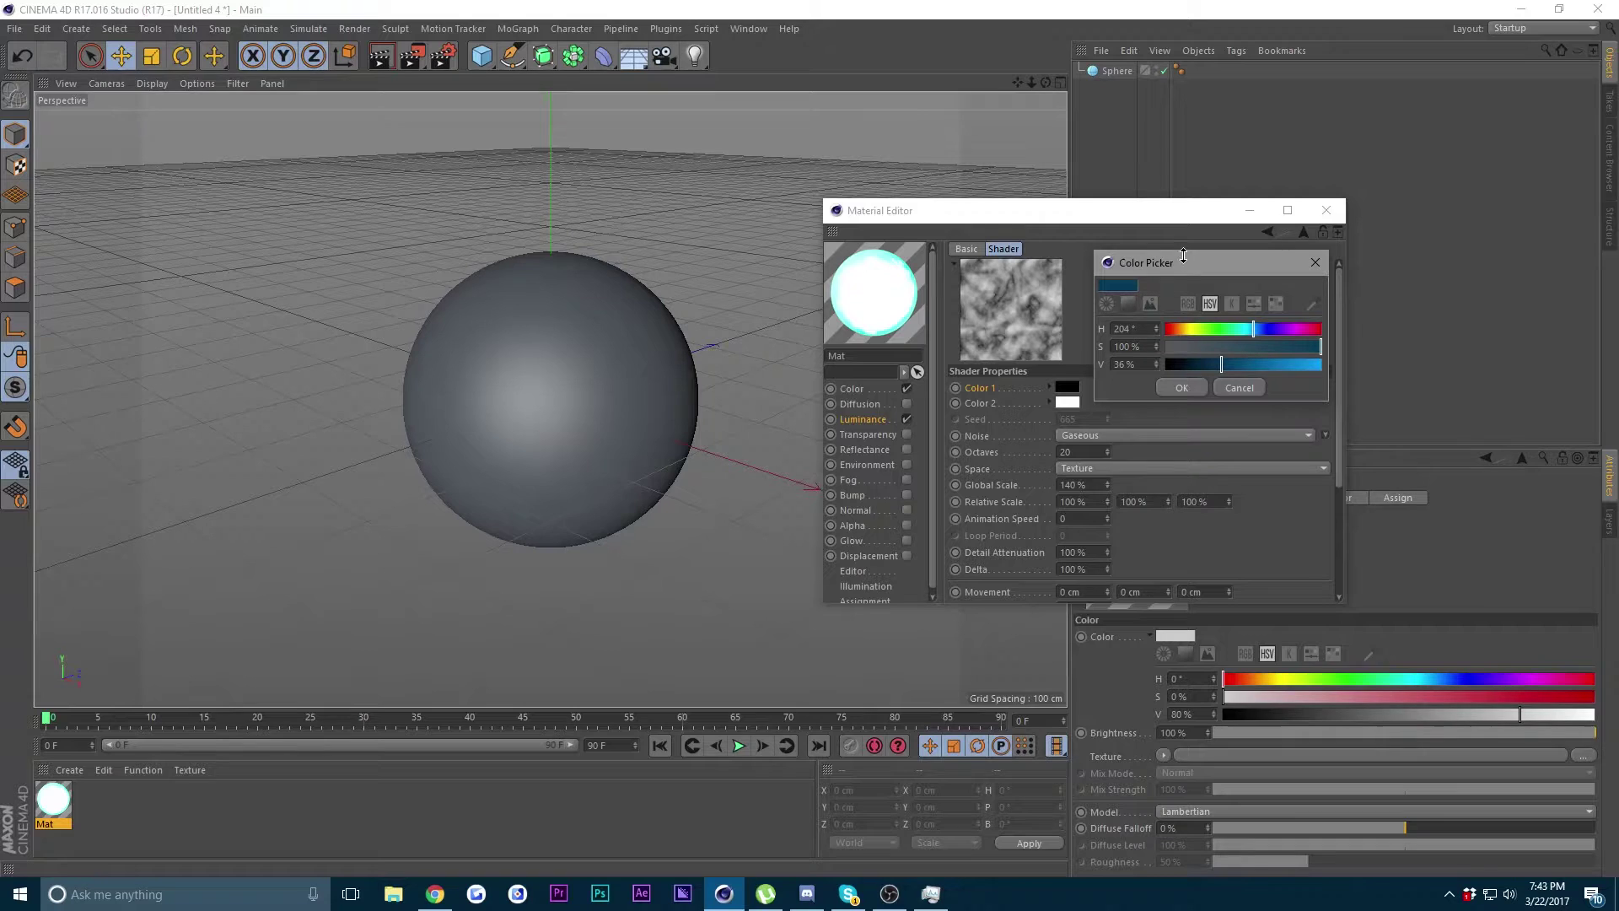
{"action": "left_click_drag", "start_coordinate": [1175, 265], "coordinate": [1131, 293]}
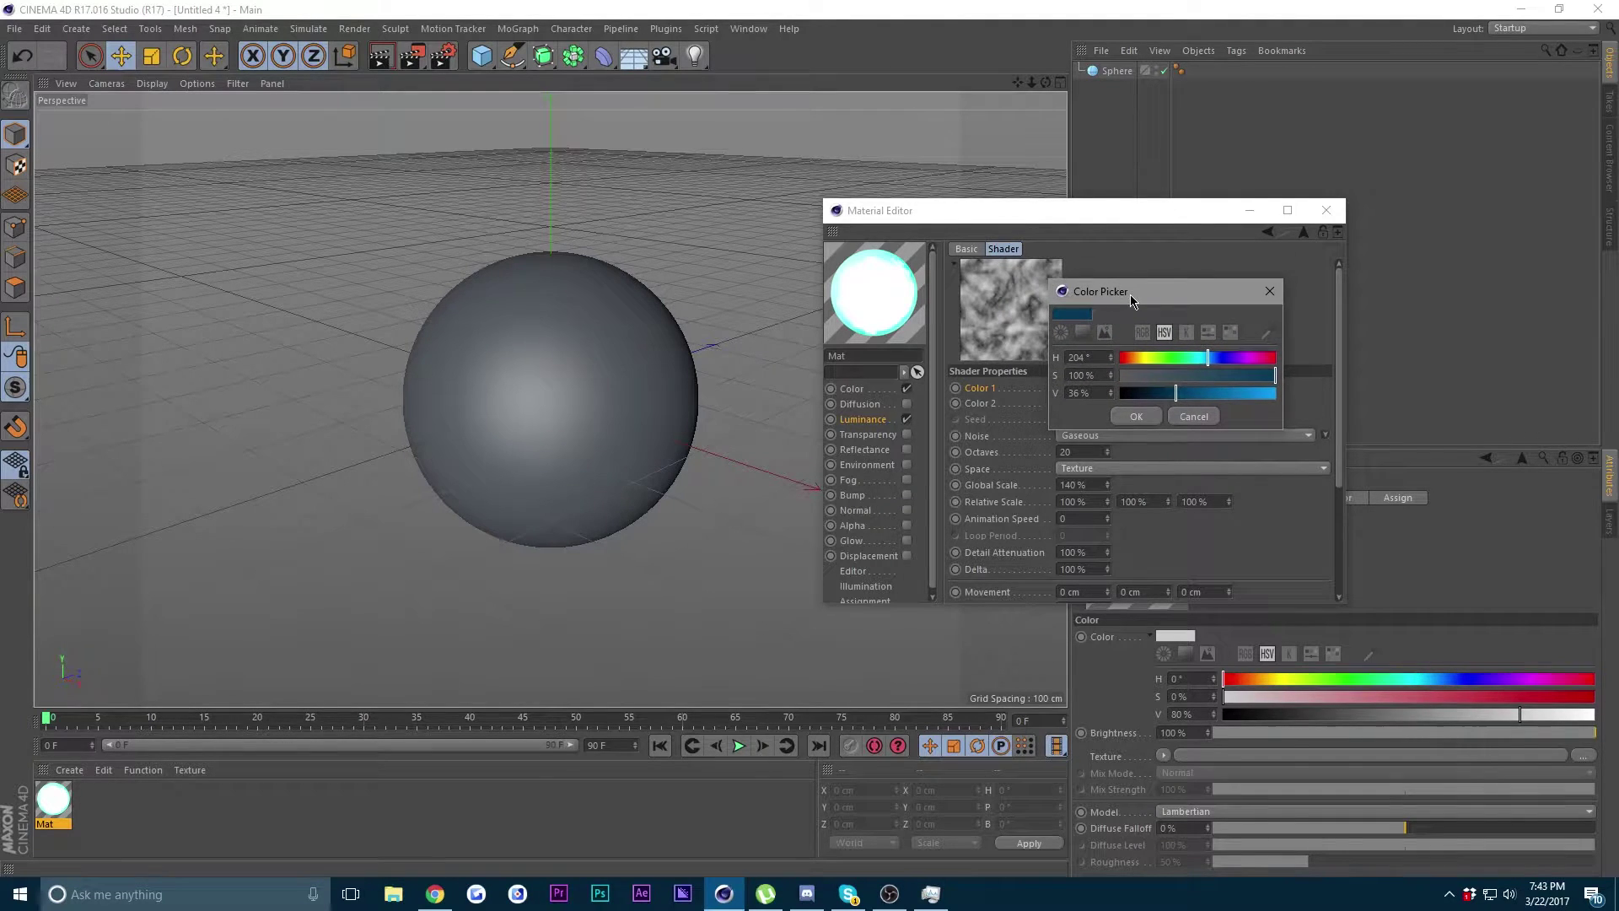
{"action": "left_click", "coordinate": [1138, 417]}
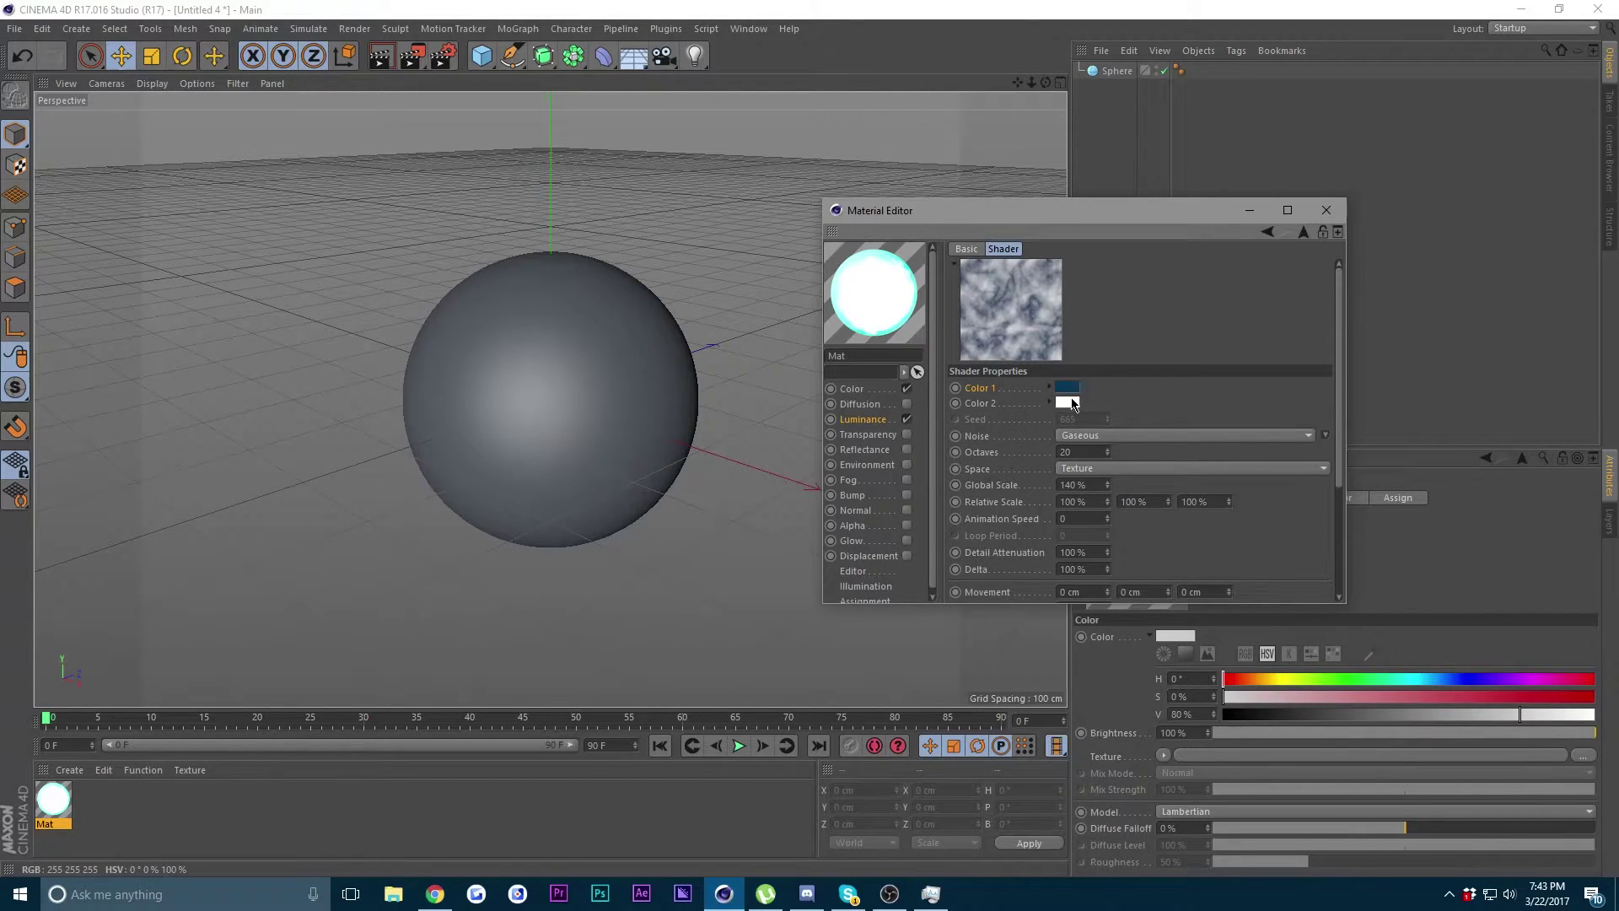
- Set the Noise layer's Color 2 to pale cyan (H185 S51 V100)
{"action": "mouse_move", "coordinate": [1073, 405]}
{"action": "left_click", "coordinate": [1070, 404]}
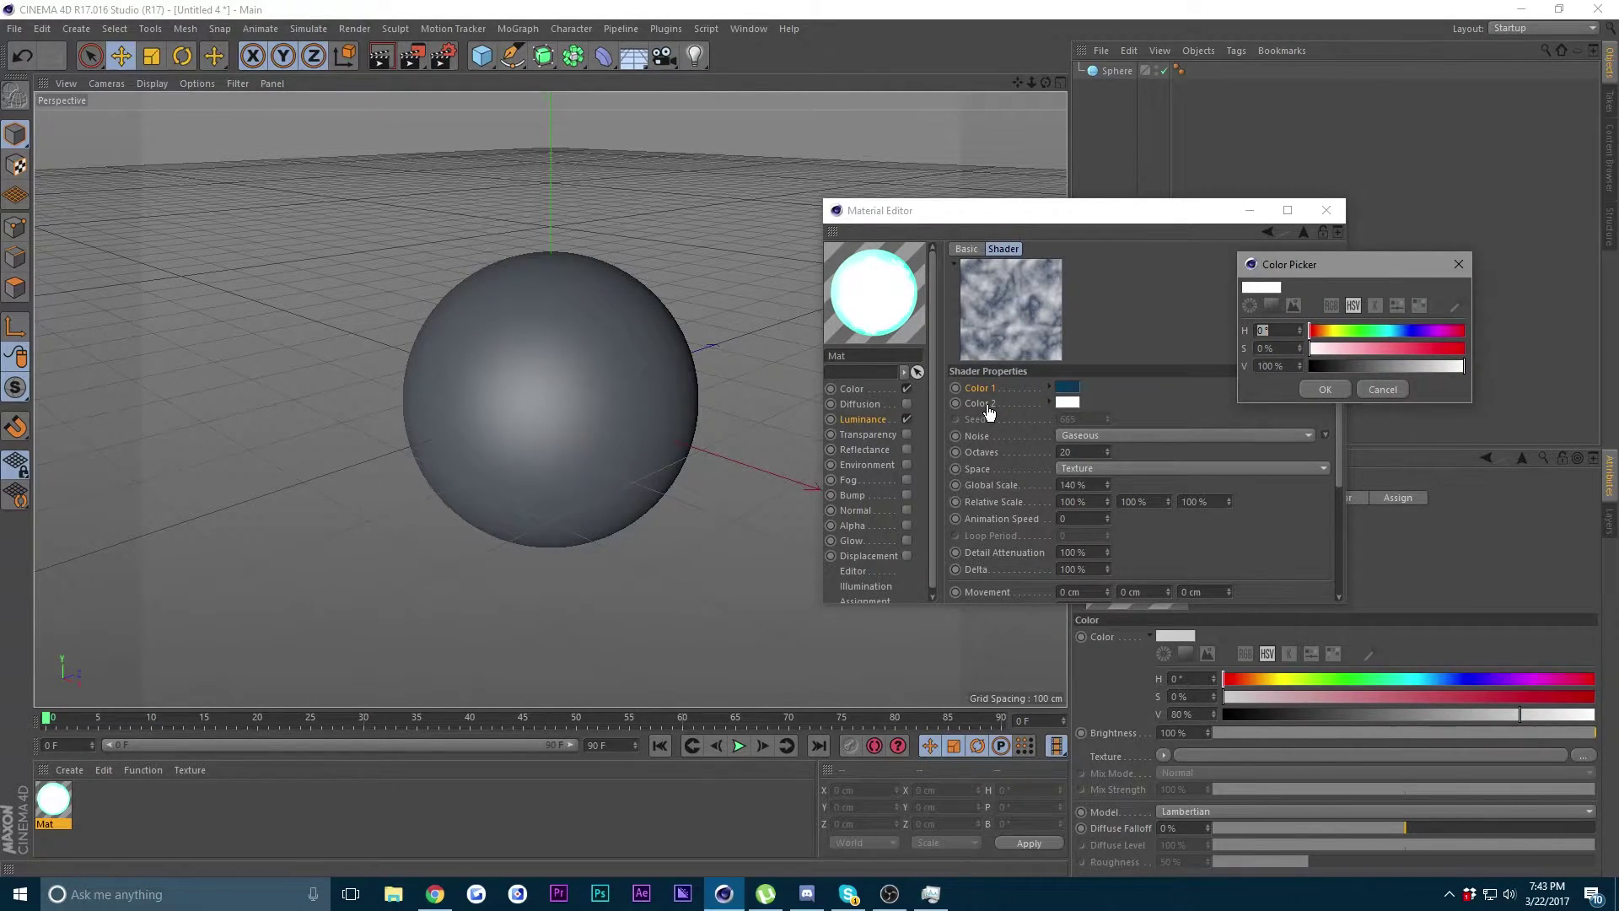
{"action": "left_click", "coordinate": [1382, 331]}
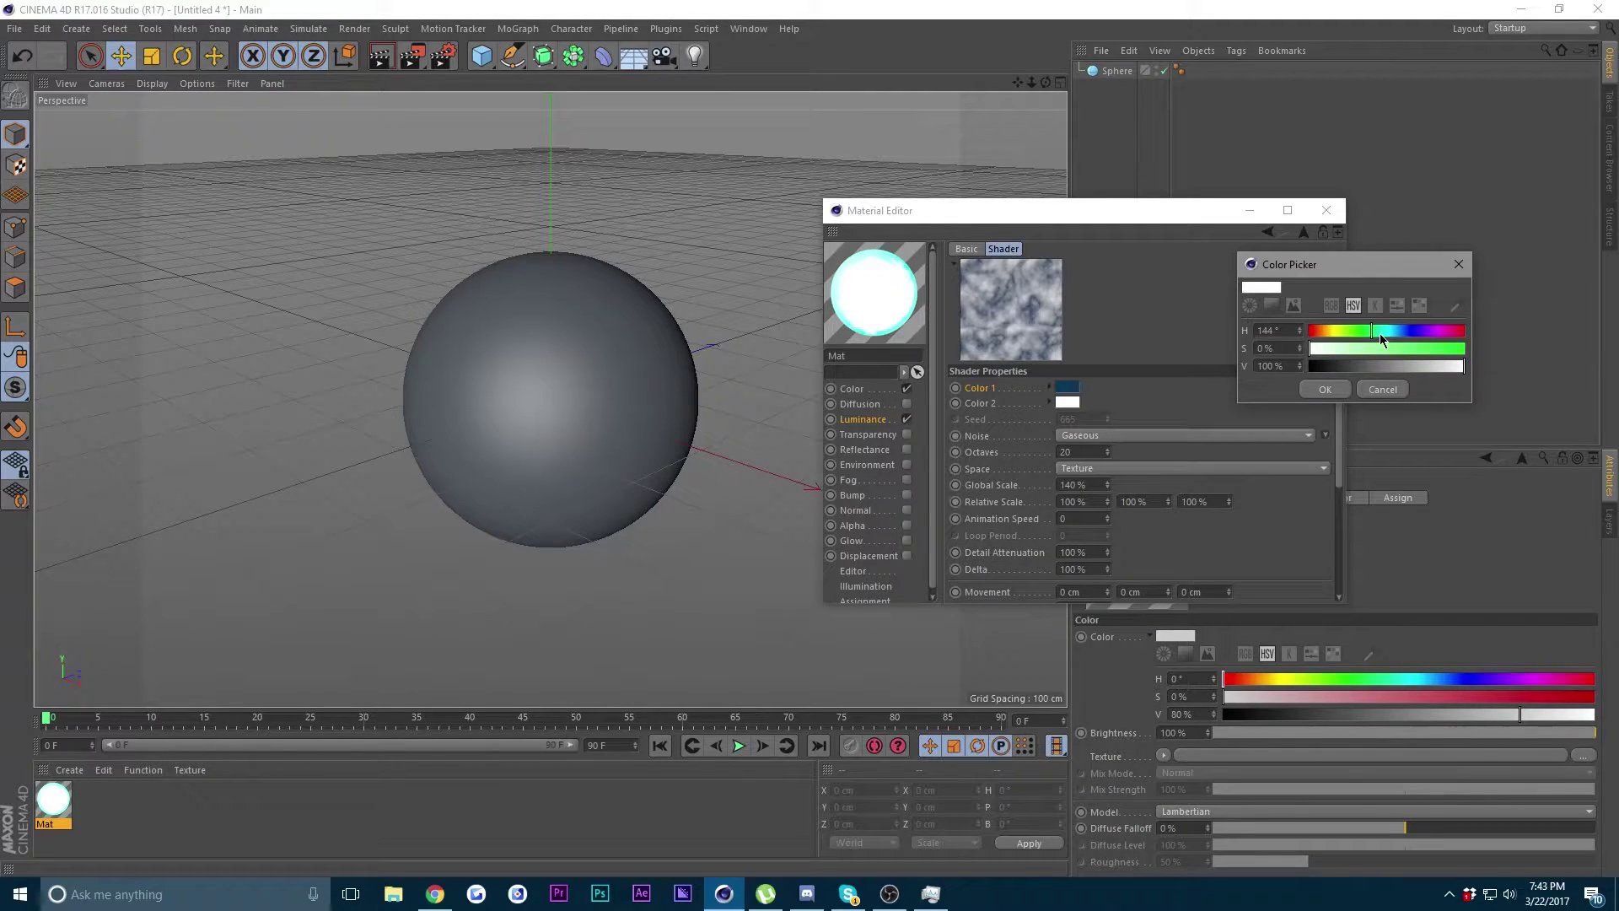
{"action": "left_click", "coordinate": [1369, 348]}
{"action": "left_click_drag", "start_coordinate": [1377, 355], "coordinate": [1430, 349]}
{"action": "left_click", "coordinate": [1324, 389]}
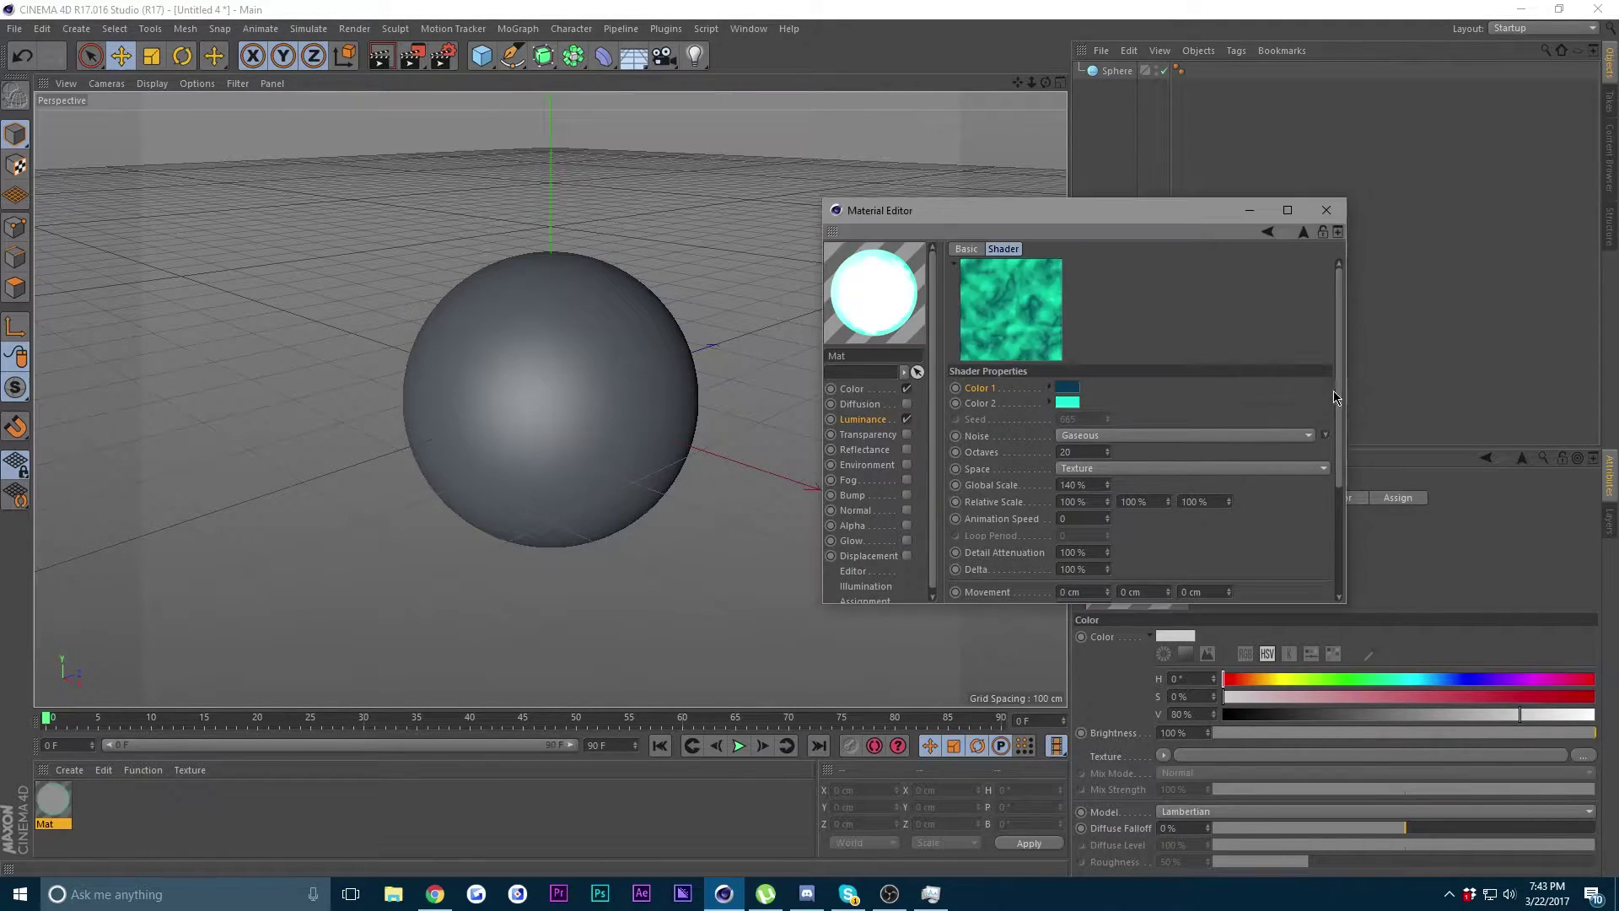
{"action": "left_click", "coordinate": [1067, 403]}
{"action": "left_click_drag", "start_coordinate": [1146, 423], "coordinate": [1052, 452]}
{"action": "left_click", "coordinate": [1050, 461]}
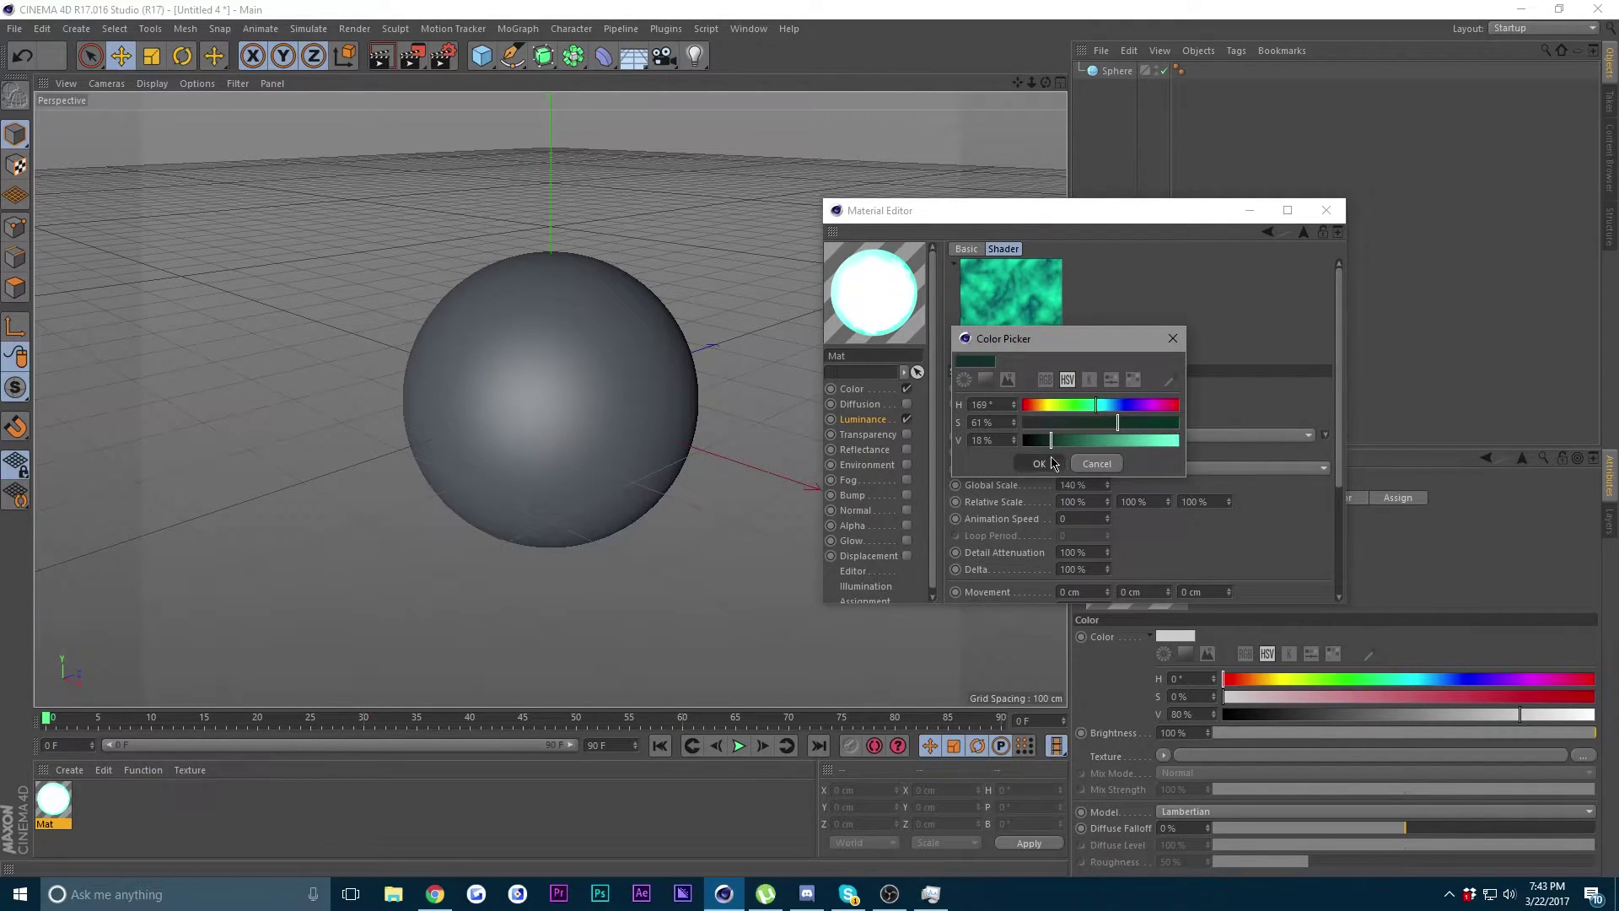
{"action": "left_click", "coordinate": [1111, 419]}
{"action": "type", "text": "185"}
{"action": "key", "text": "Tab"}
{"action": "type", "text": "100"}
{"action": "key", "text": "Tab"}
{"action": "type", "text": "100"}
{"action": "key", "text": "Tab"}
{"action": "left_click", "coordinate": [1104, 424]}
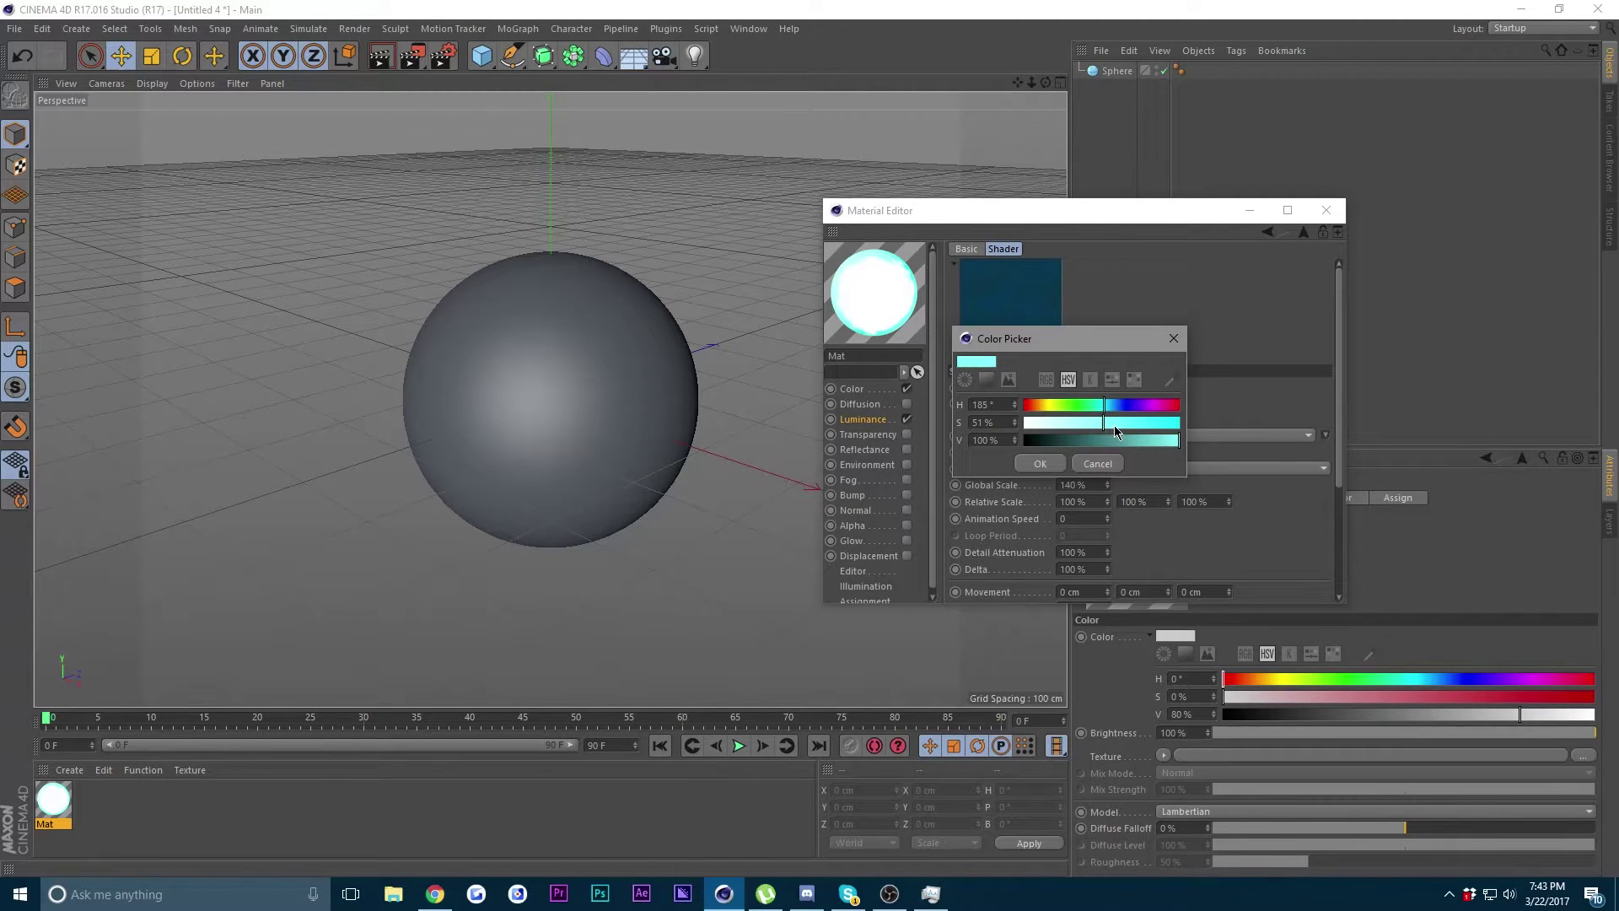
{"action": "left_click", "coordinate": [1040, 464]}
{"action": "left_click_drag", "start_coordinate": [1148, 214], "coordinate": [1176, 213]}
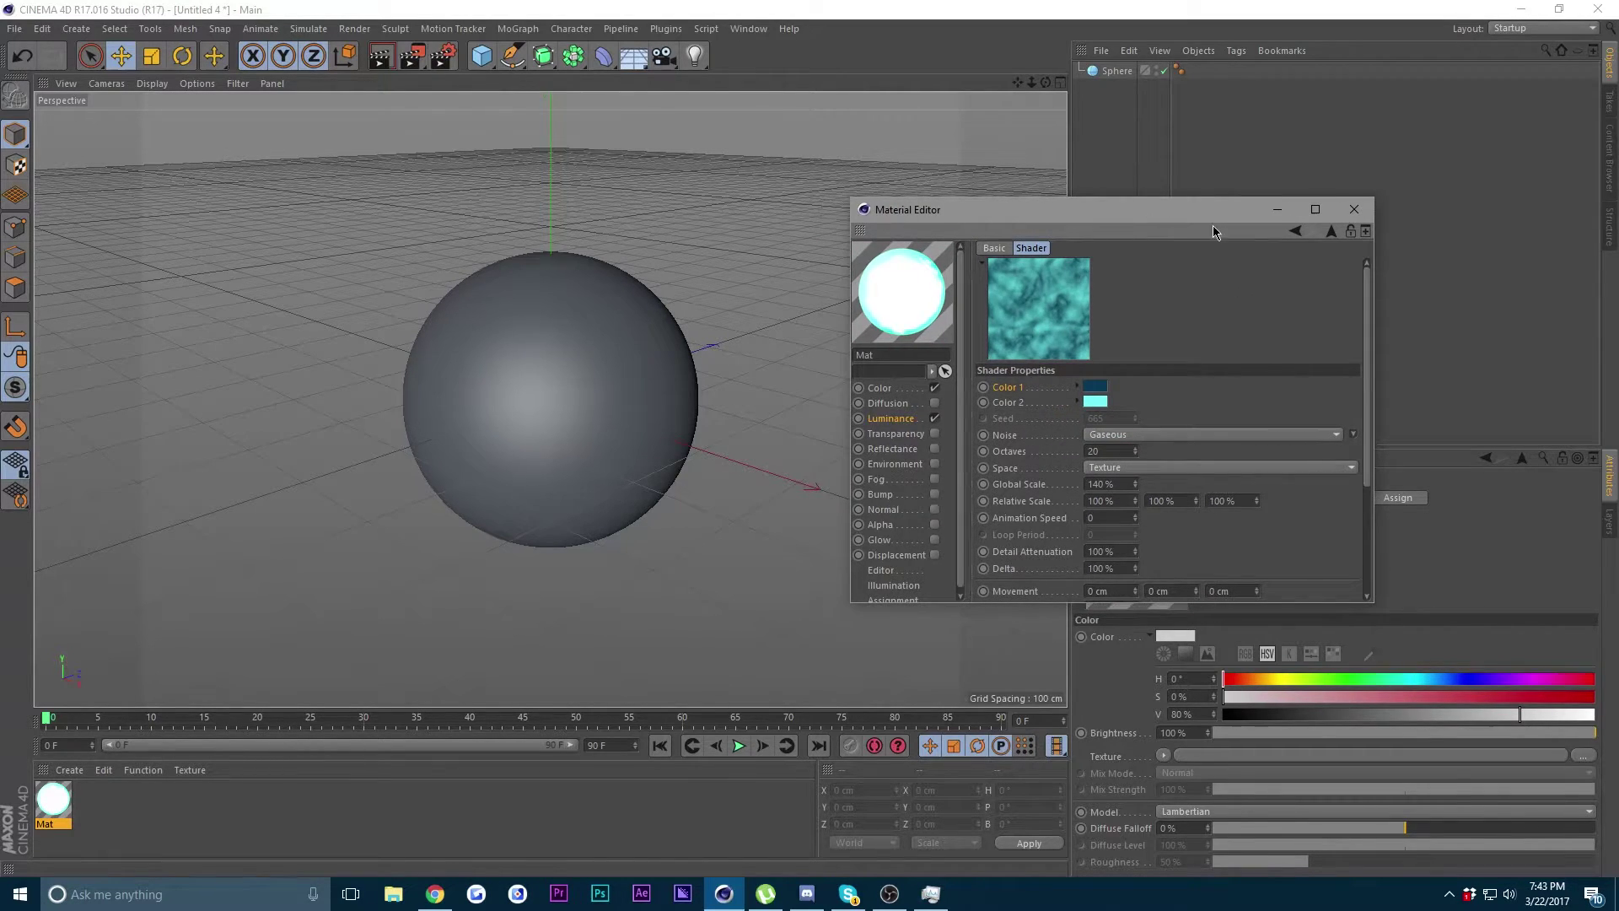
- Set the Gradient layer's blend mode to Add
{"action": "left_click", "coordinate": [1330, 231]}
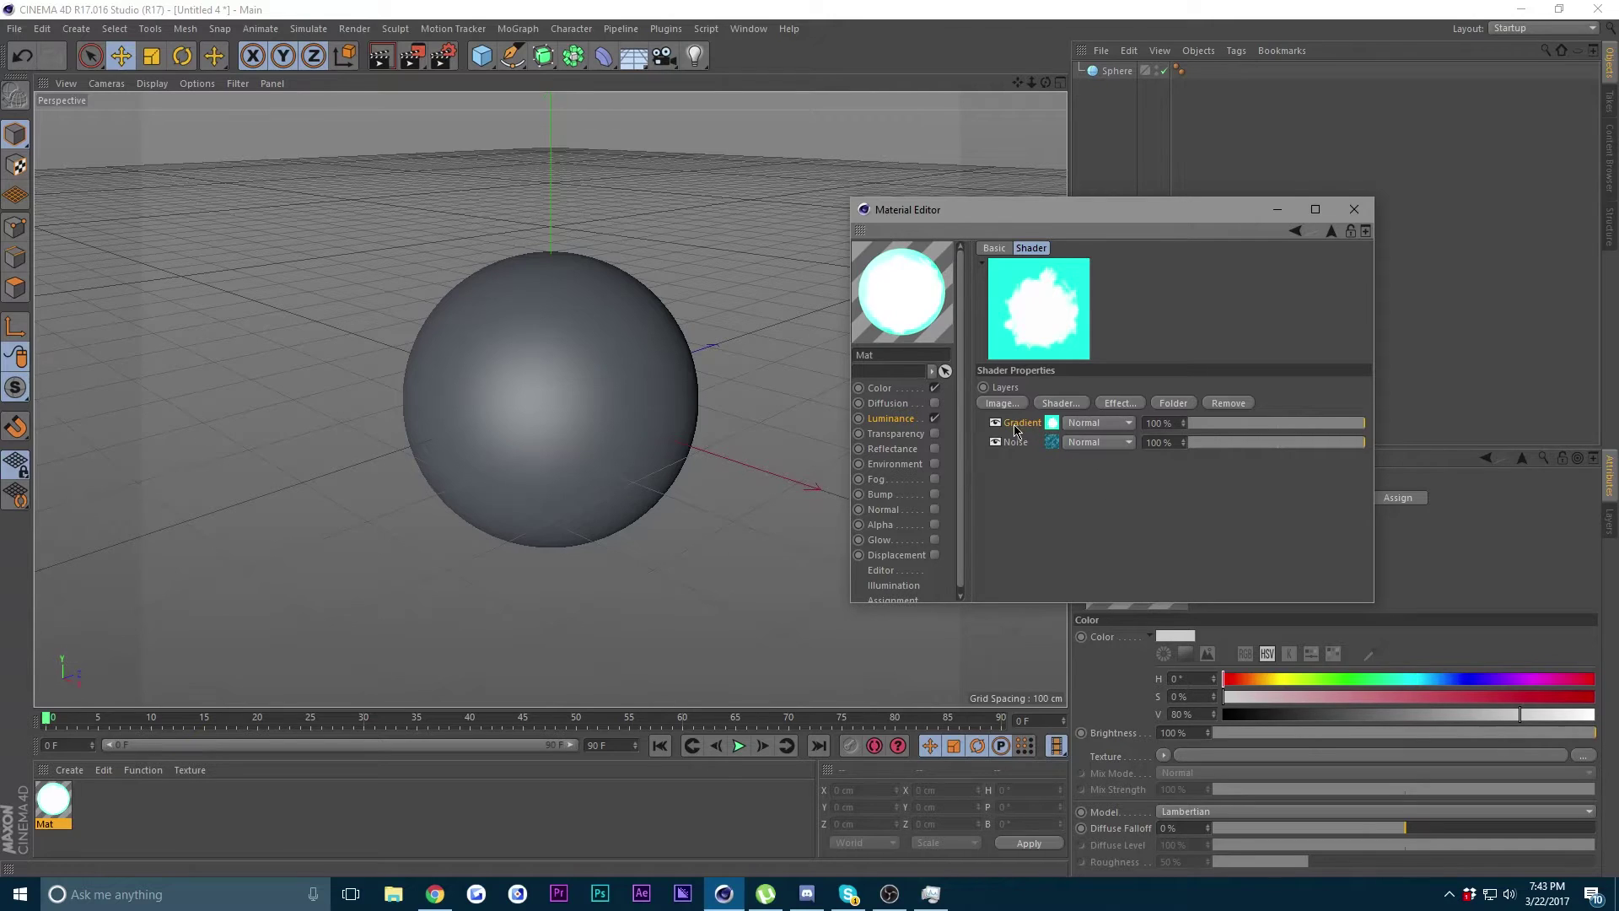
{"action": "left_click", "coordinate": [1130, 424]}
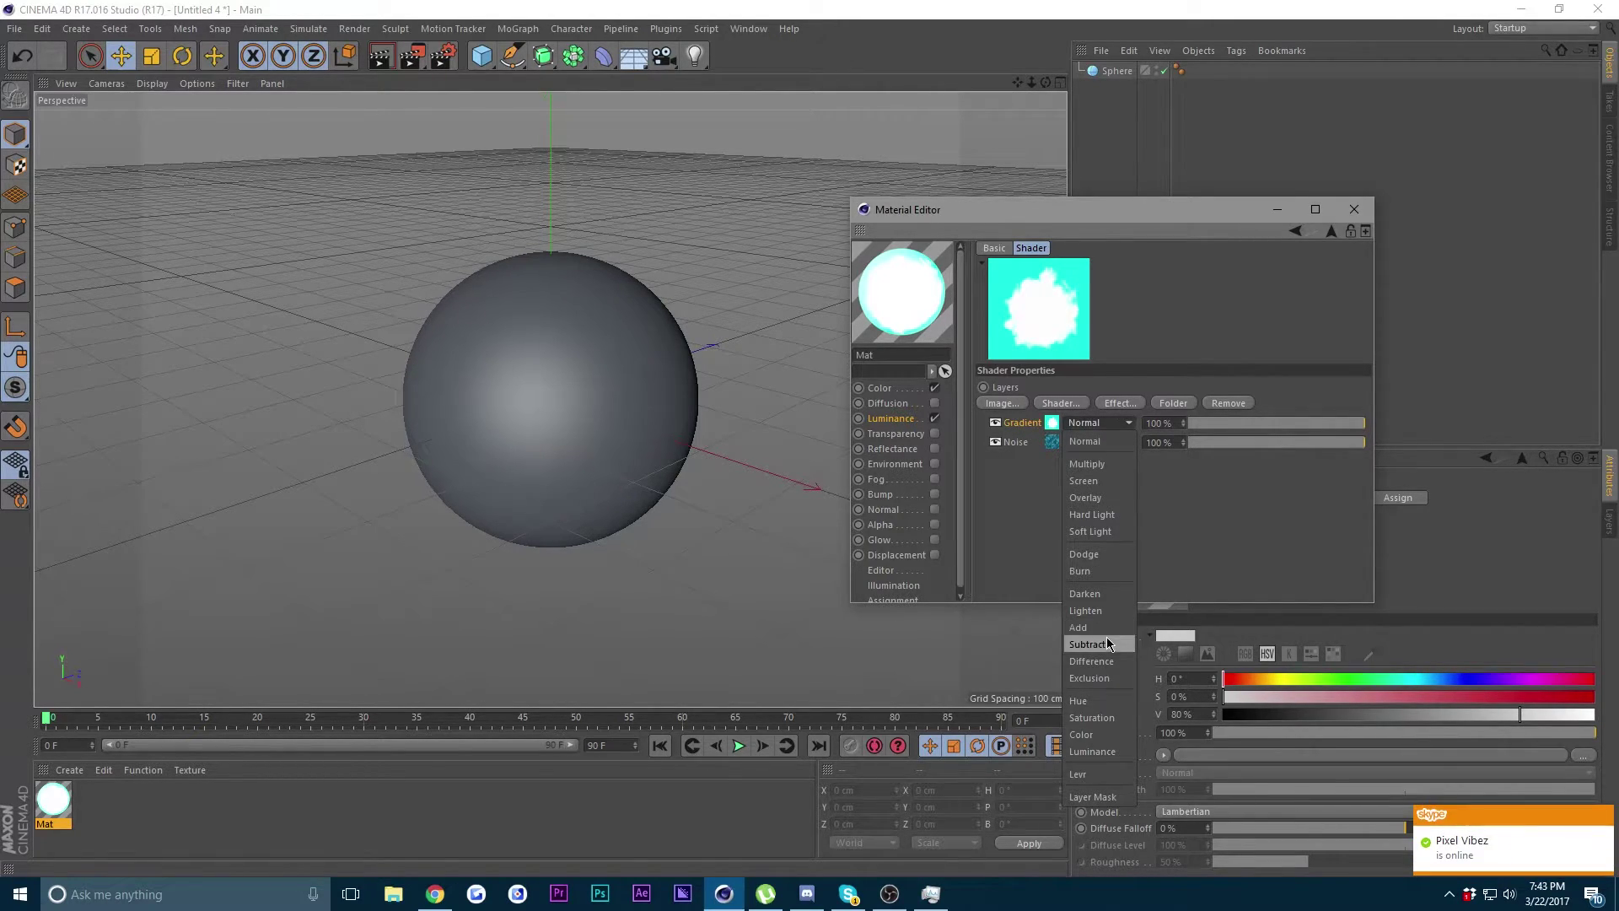
{"action": "left_click", "coordinate": [1079, 627]}
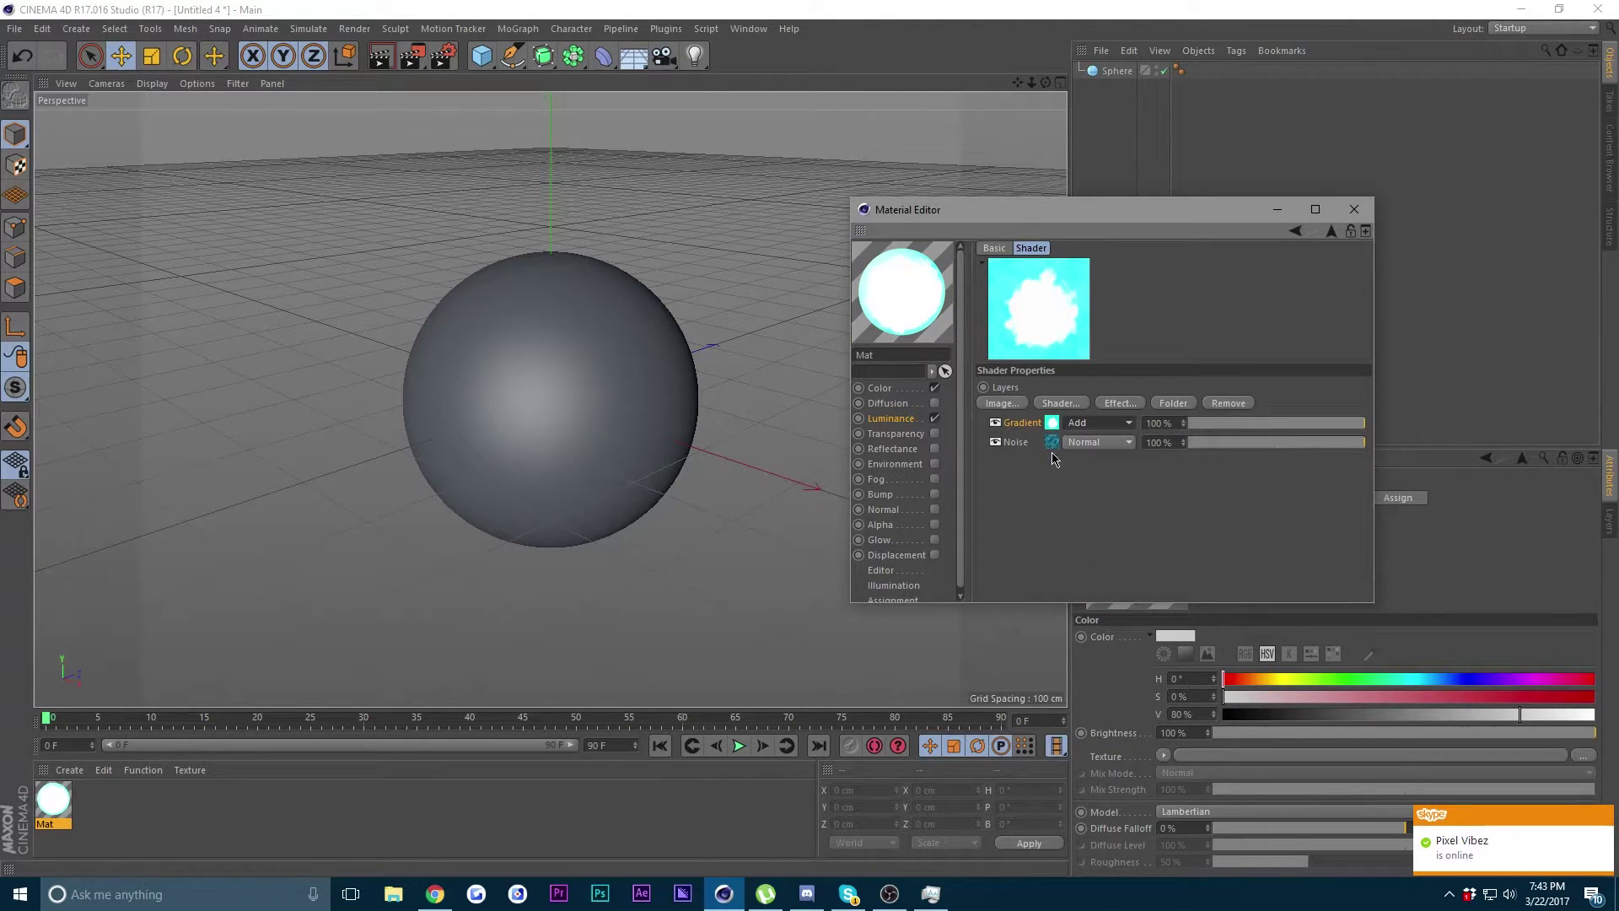
- Retint the Noise's Color 1 to a dark teal at 29% value
{"action": "left_click", "coordinate": [1027, 443]}
{"action": "left_click", "coordinate": [1332, 233]}
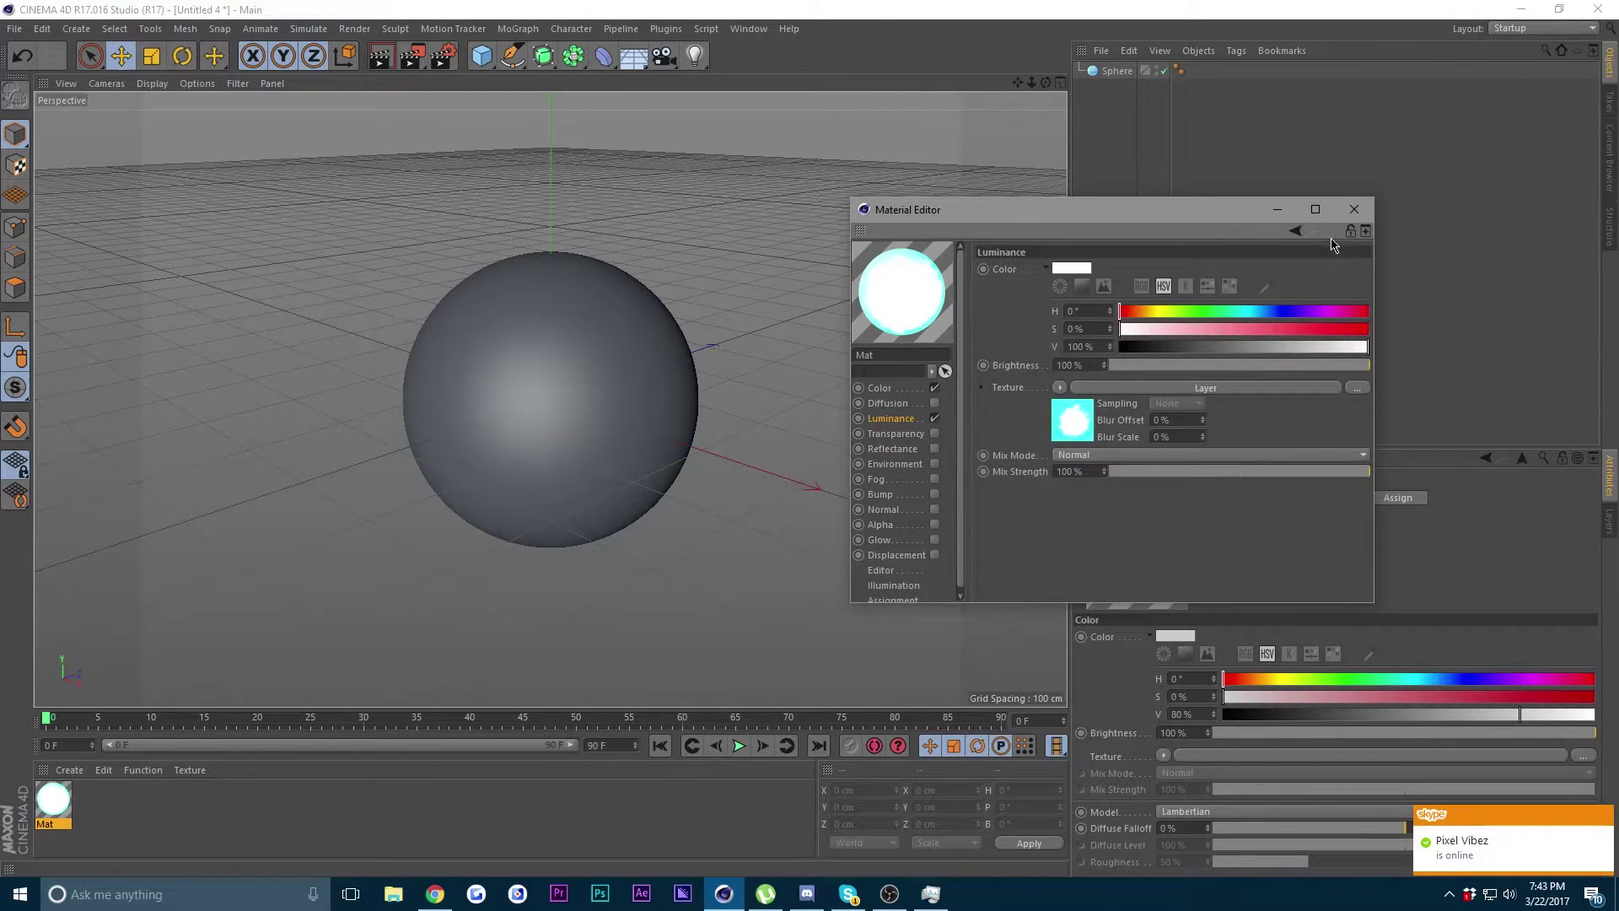
{"action": "left_click", "coordinate": [1135, 387]}
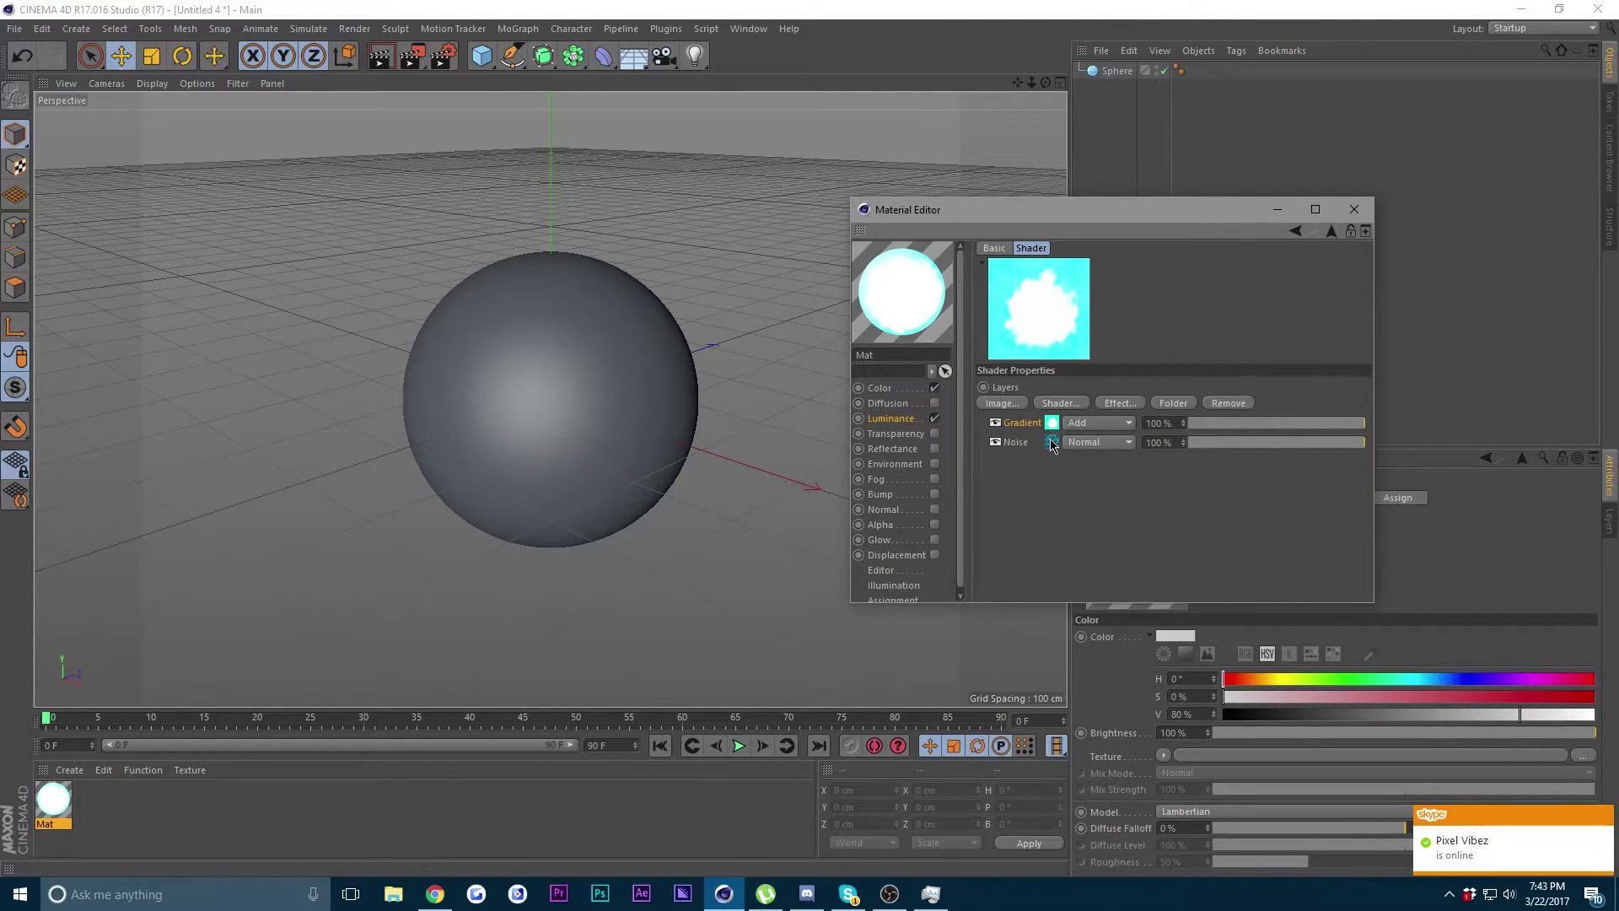
{"action": "left_click", "coordinate": [1051, 442]}
{"action": "left_click", "coordinate": [1096, 390]}
{"action": "left_click_drag", "start_coordinate": [1101, 422], "coordinate": [1097, 422]}
{"action": "left_click", "coordinate": [1133, 387]}
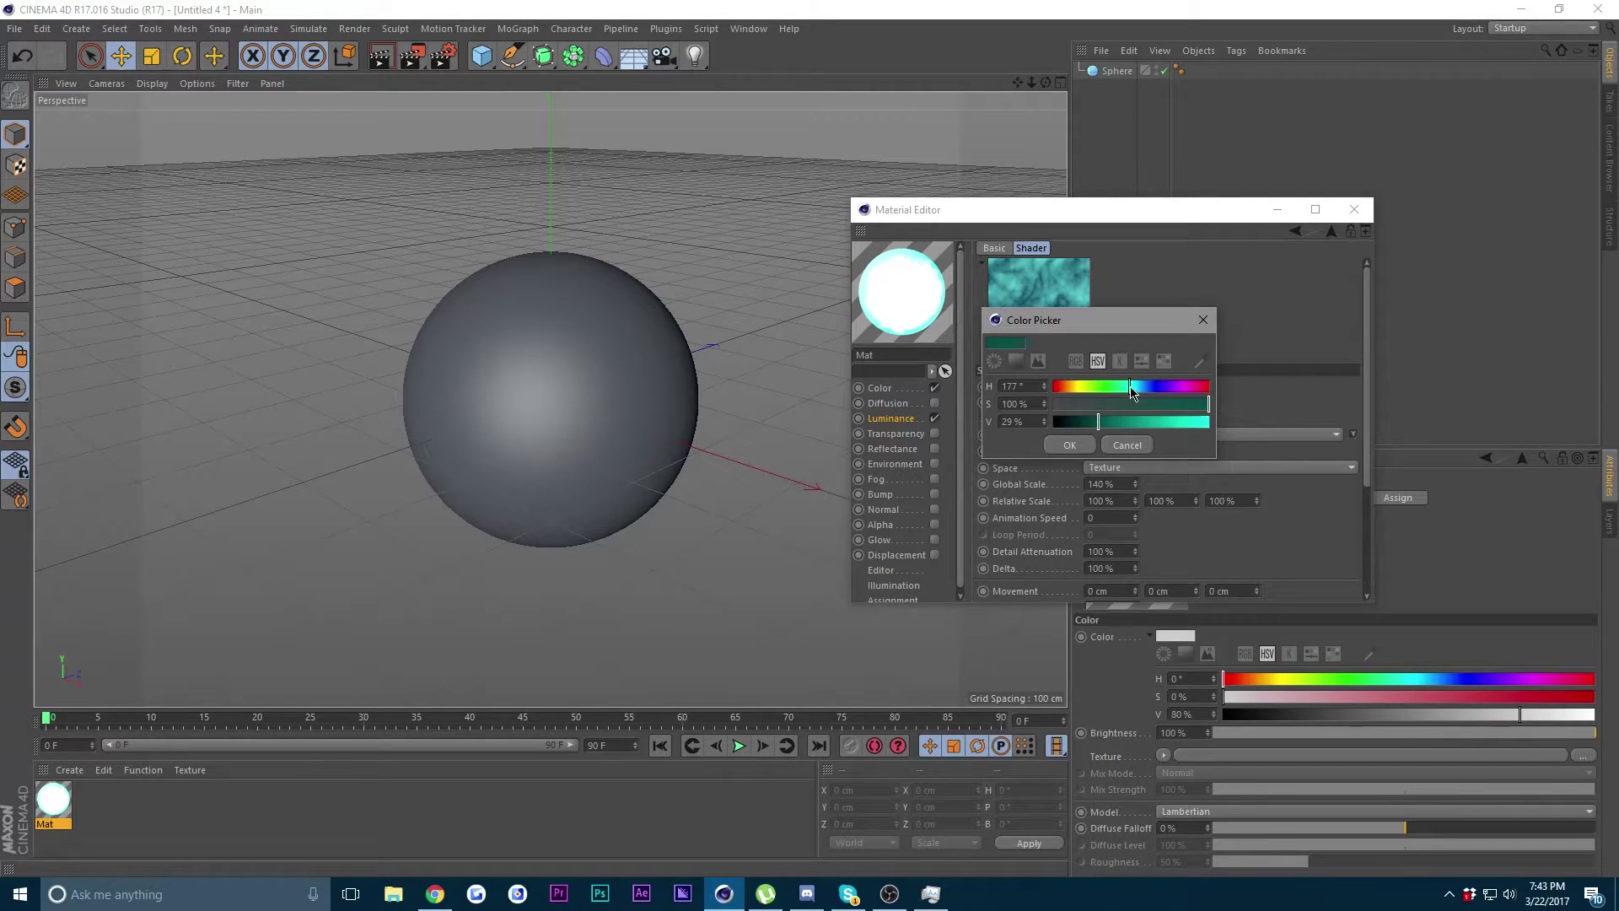
{"action": "left_click", "coordinate": [1085, 445]}
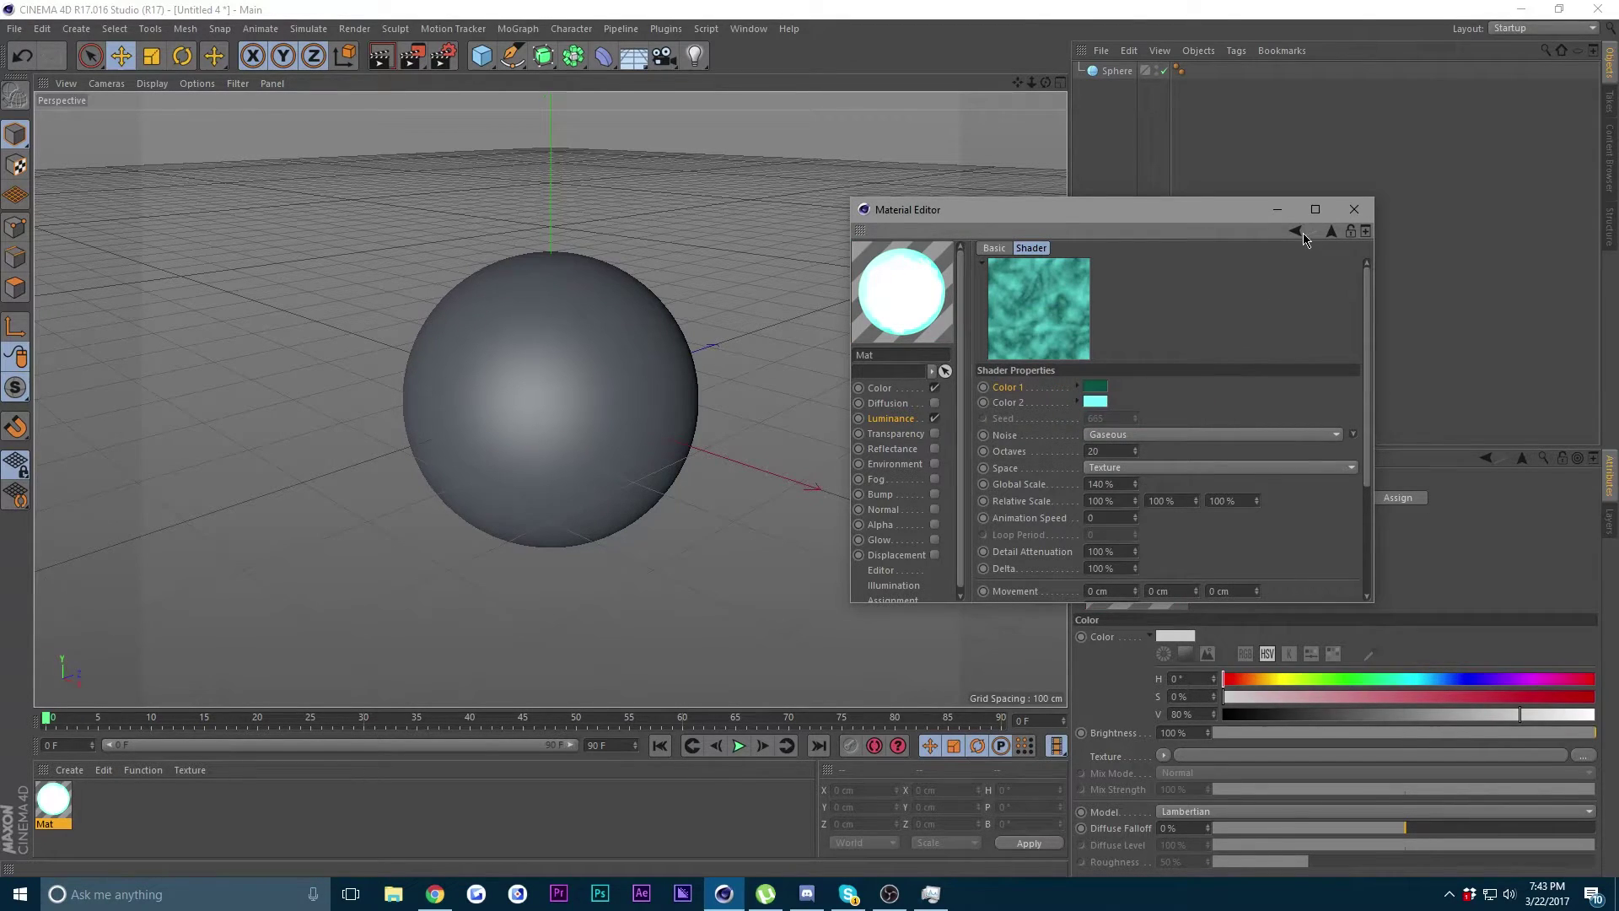
- Apply the Mat material to the Sphere in the Object Manager
{"action": "left_click", "coordinate": [1331, 231]}
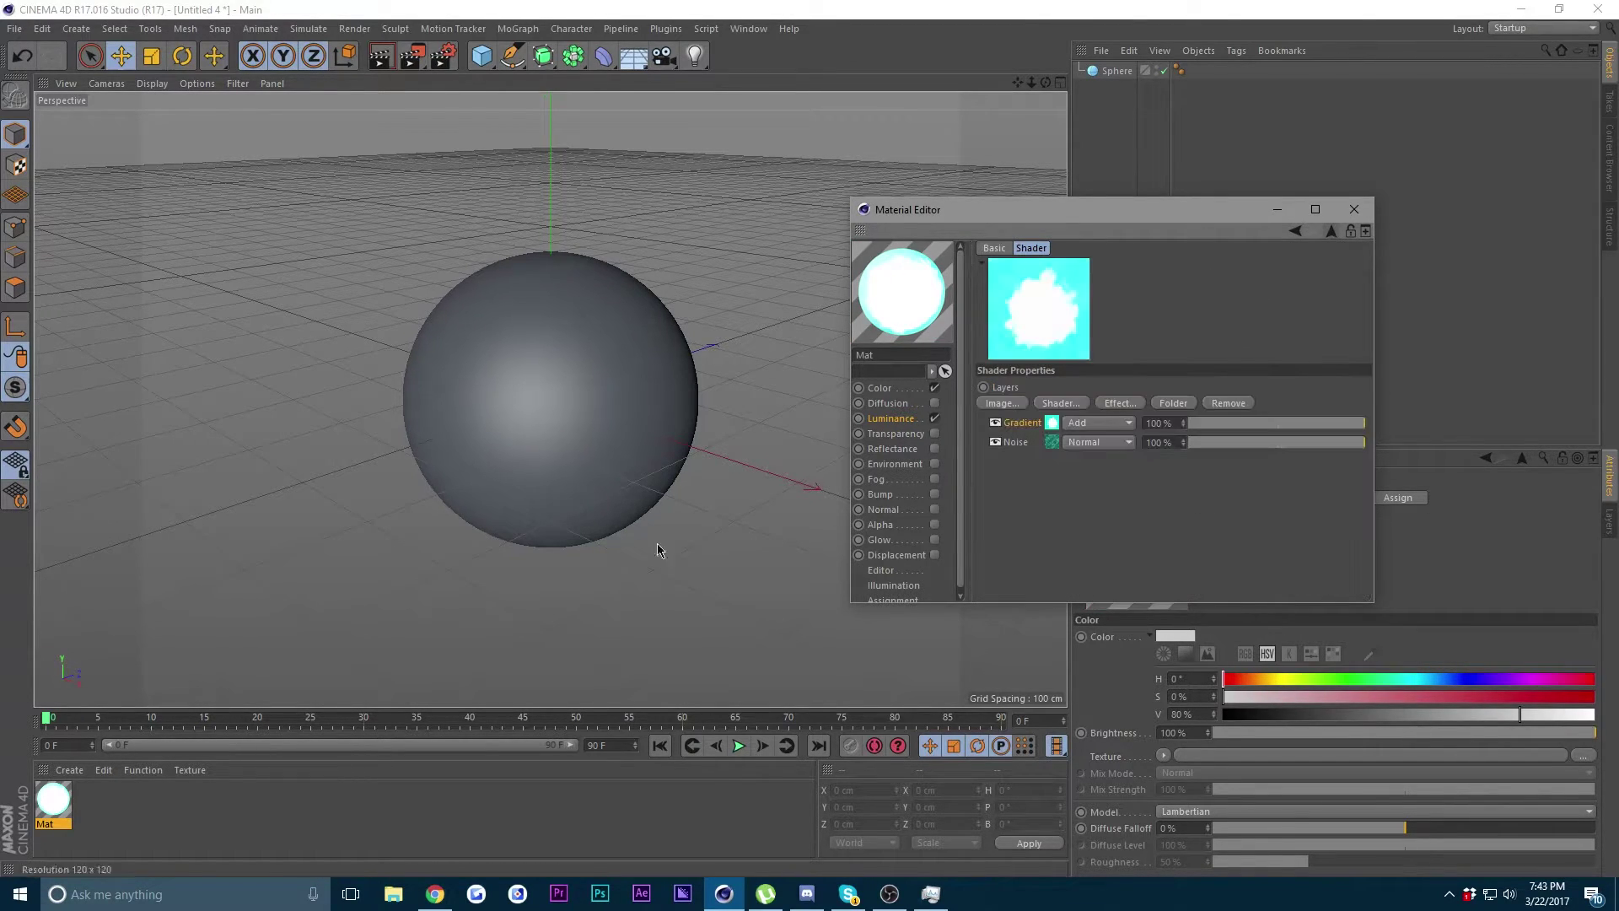
{"action": "left_click", "coordinate": [57, 814]}
{"action": "left_click_drag", "start_coordinate": [495, 428], "coordinate": [1114, 72]}
- Set the sphere's Texture tag tiling to 0.1 in U and V
{"action": "left_click_drag", "start_coordinate": [1050, 210], "coordinate": [439, 389]}
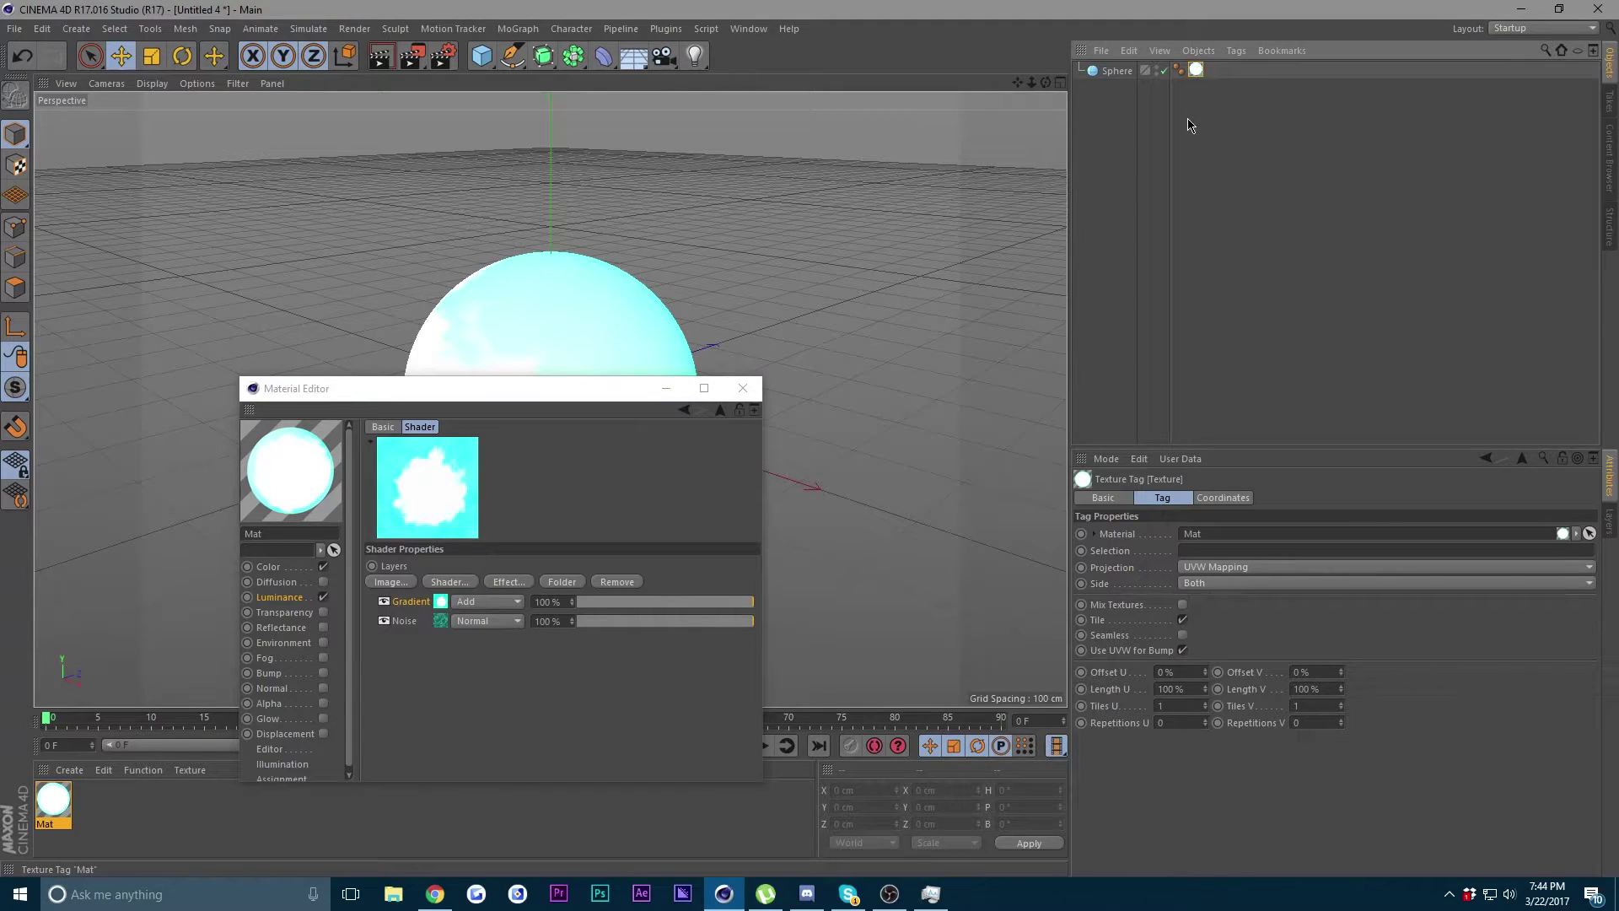
{"action": "left_click", "coordinate": [1177, 703]}
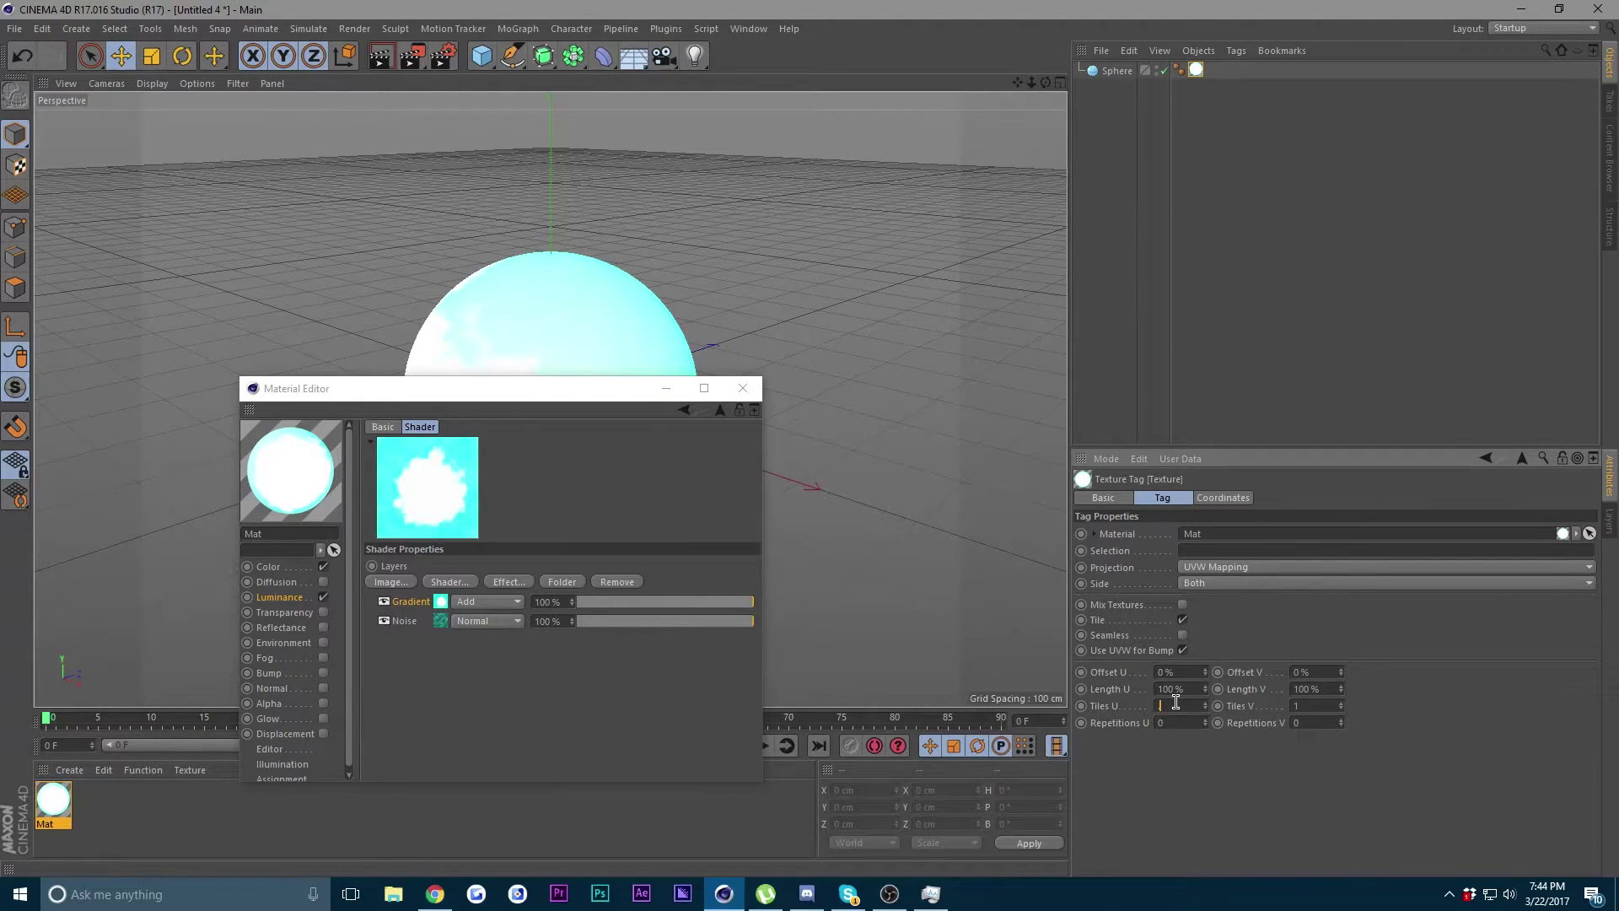
{"action": "type", "text": "0.1"}
{"action": "key", "text": "Return"}
{"action": "left_click", "coordinate": [1324, 705]}
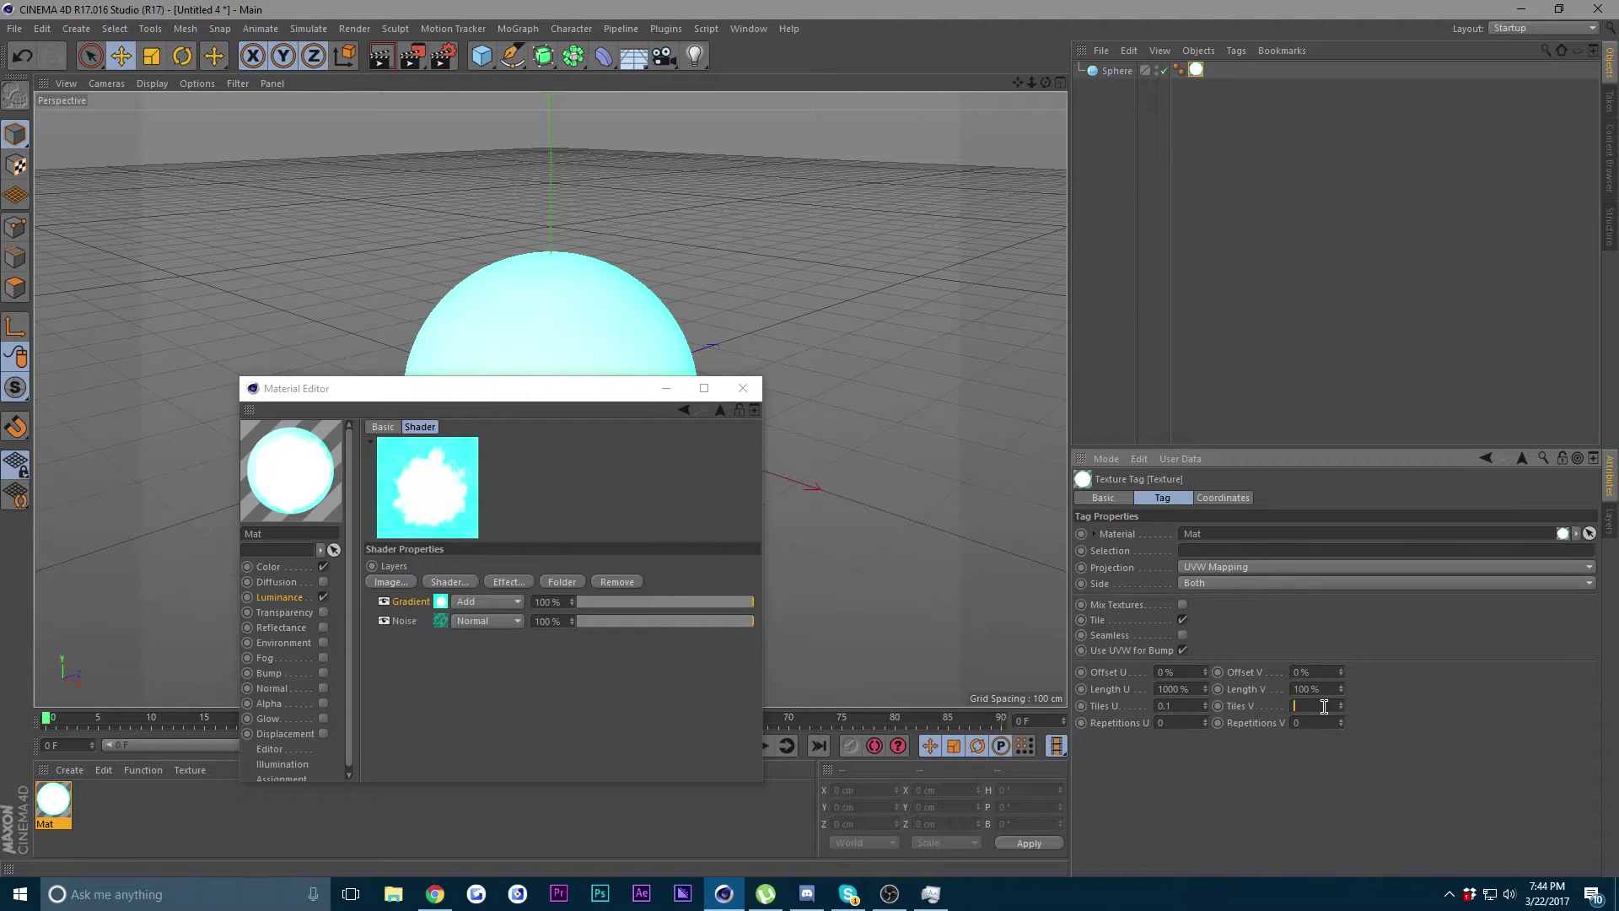
- Render a viewport preview of the glowing cyan sphere
{"action": "left_click_drag", "start_coordinate": [498, 388], "coordinate": [1282, 207]}
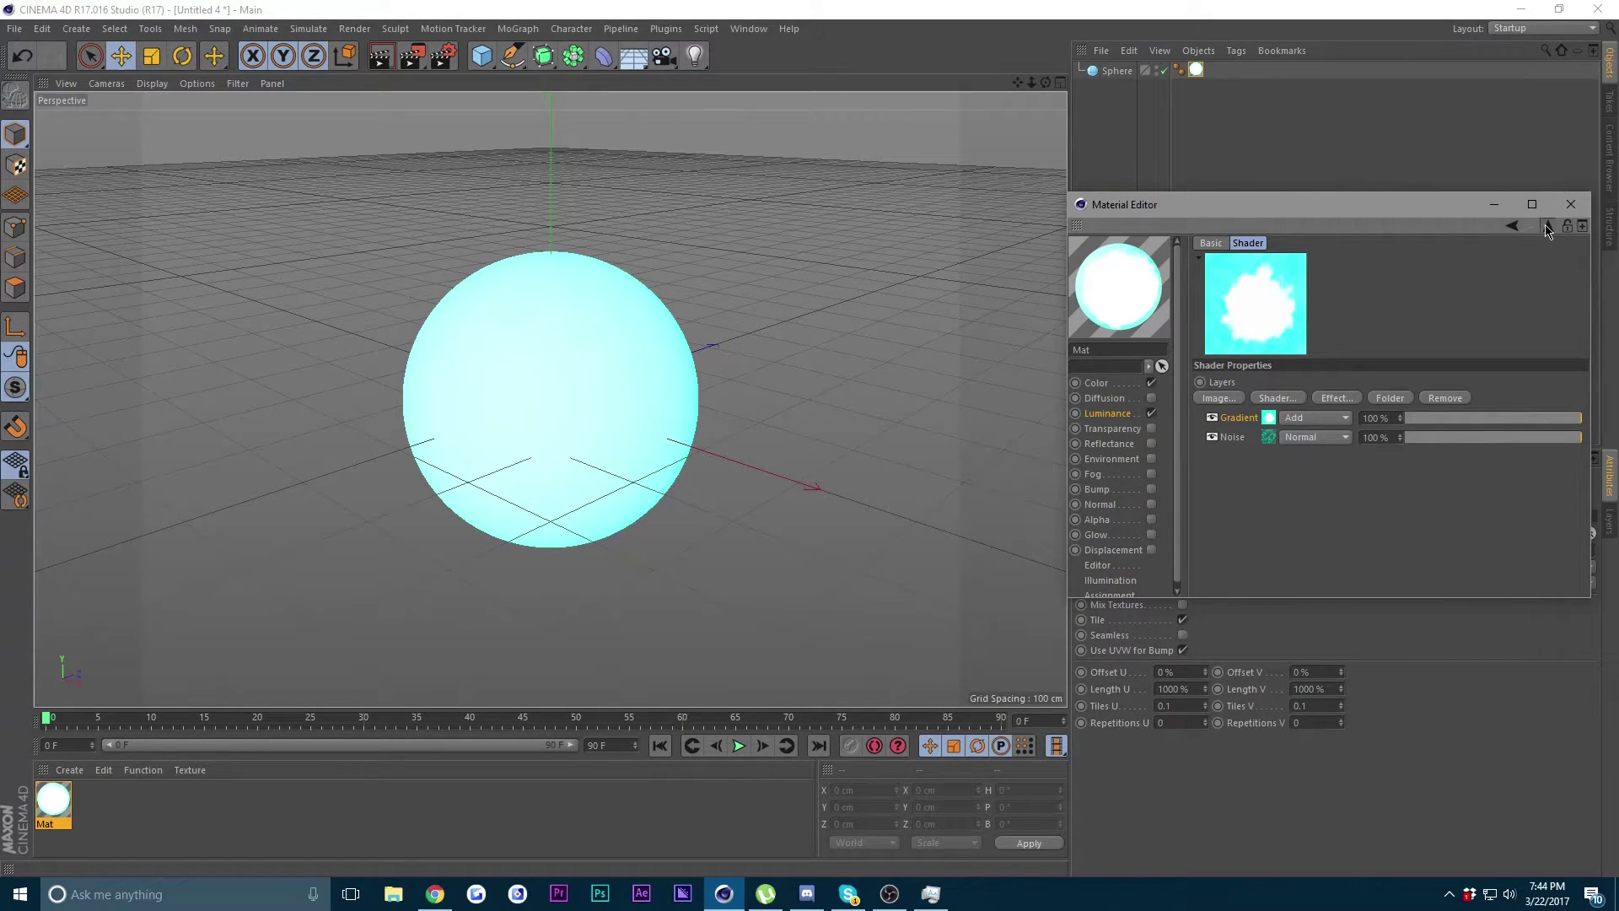
{"action": "left_click", "coordinate": [1548, 230]}
{"action": "left_click", "coordinate": [1354, 378]}
{"action": "left_click", "coordinate": [1104, 413]}
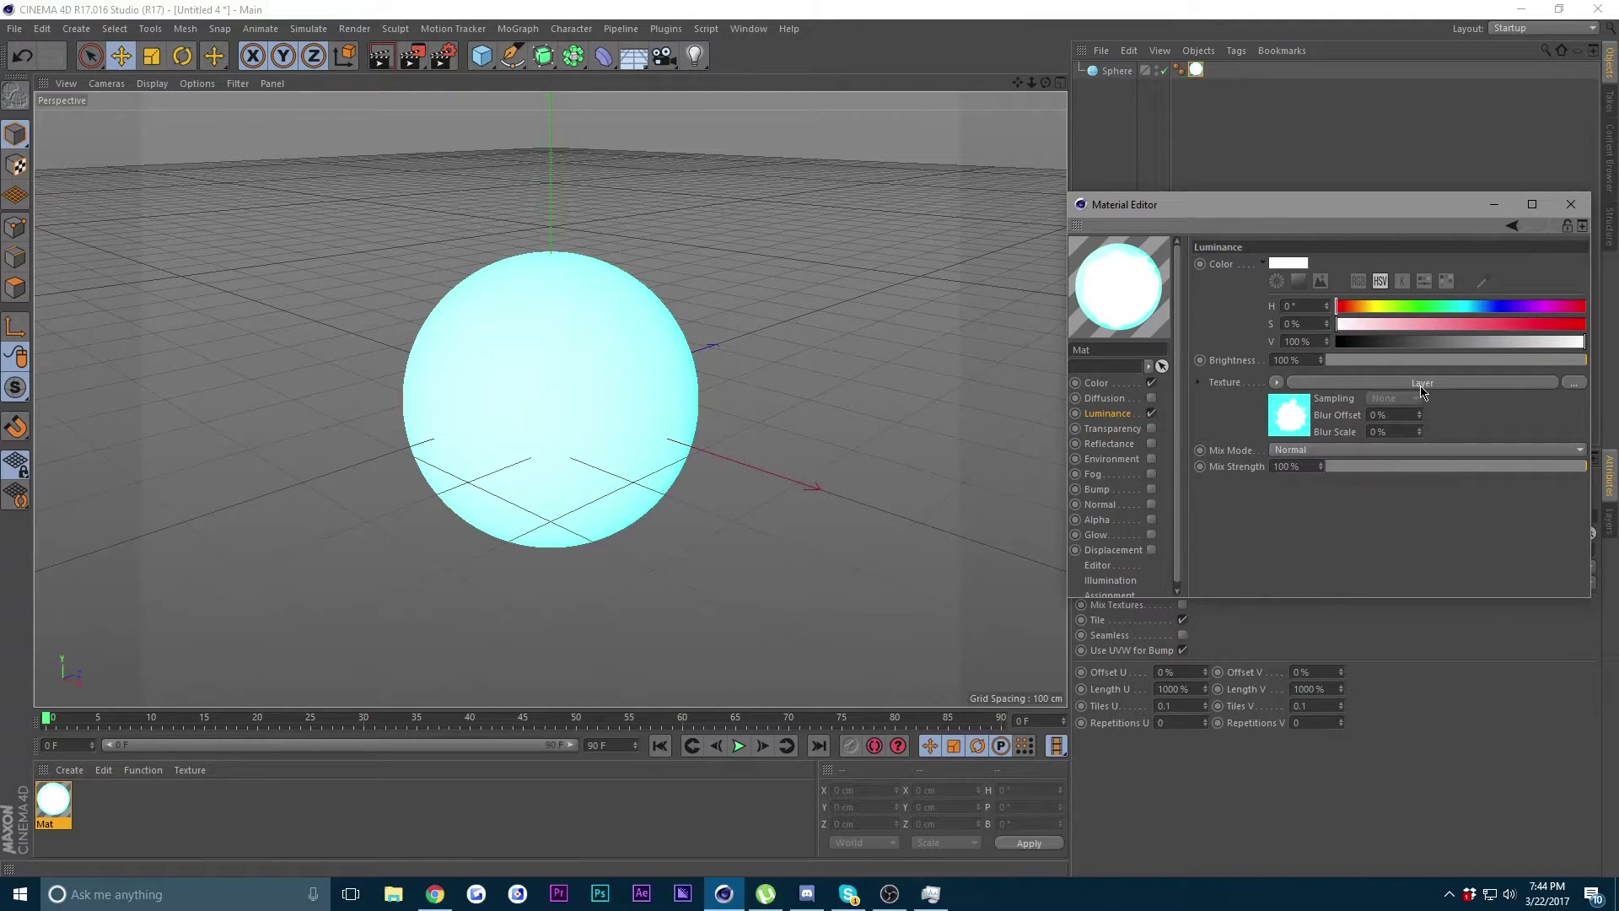
{"action": "left_click", "coordinate": [1421, 384]}
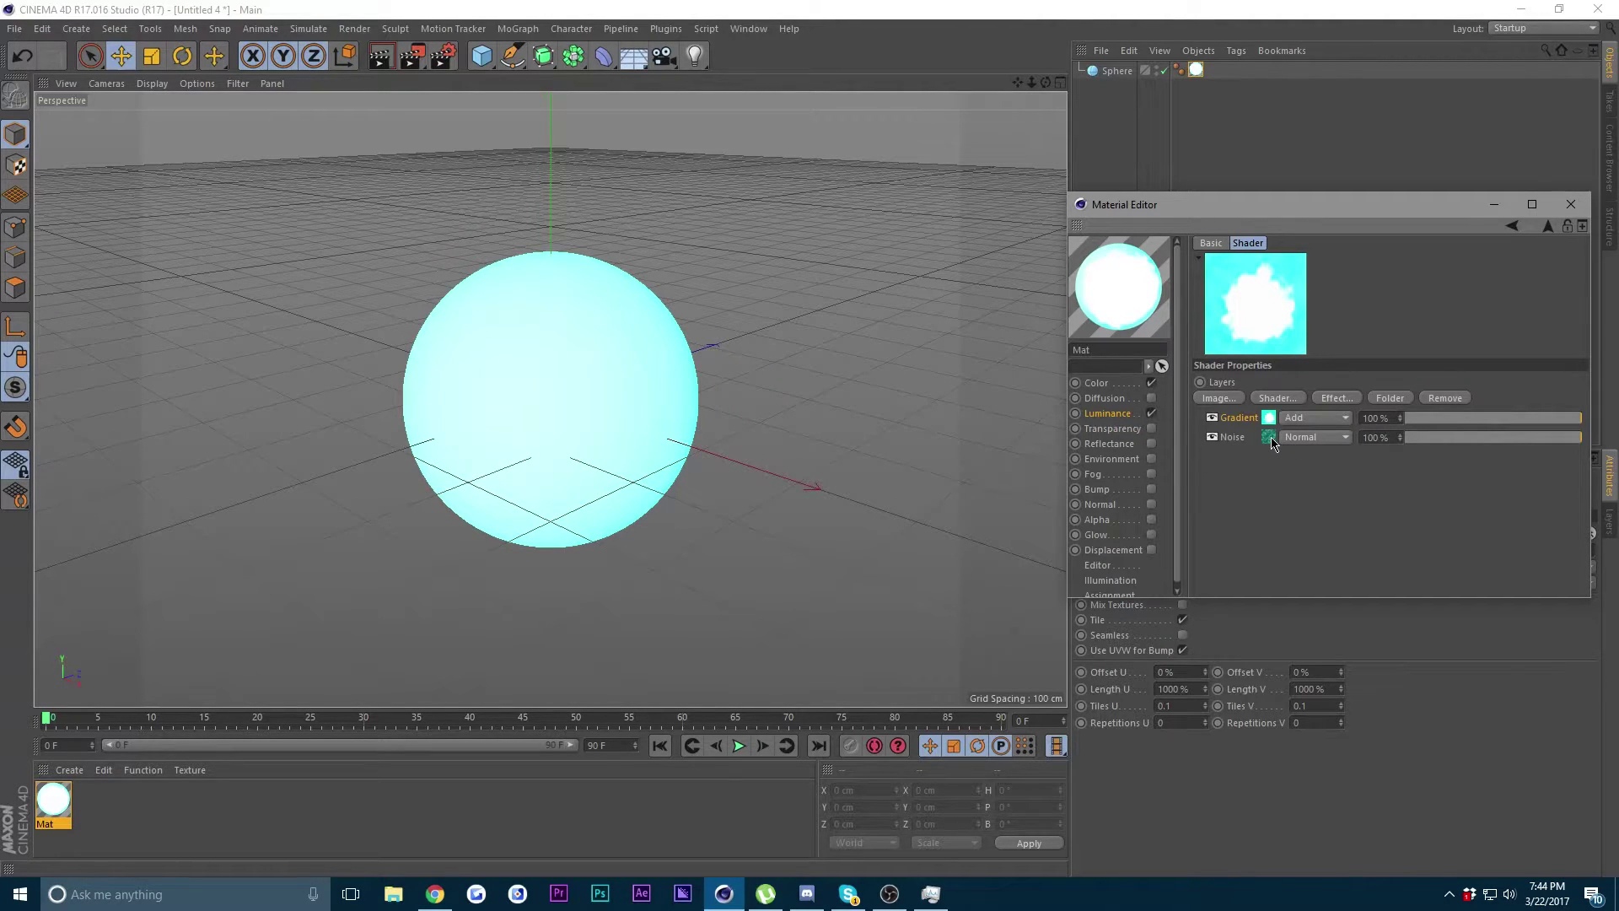
{"action": "left_click", "coordinate": [380, 56]}
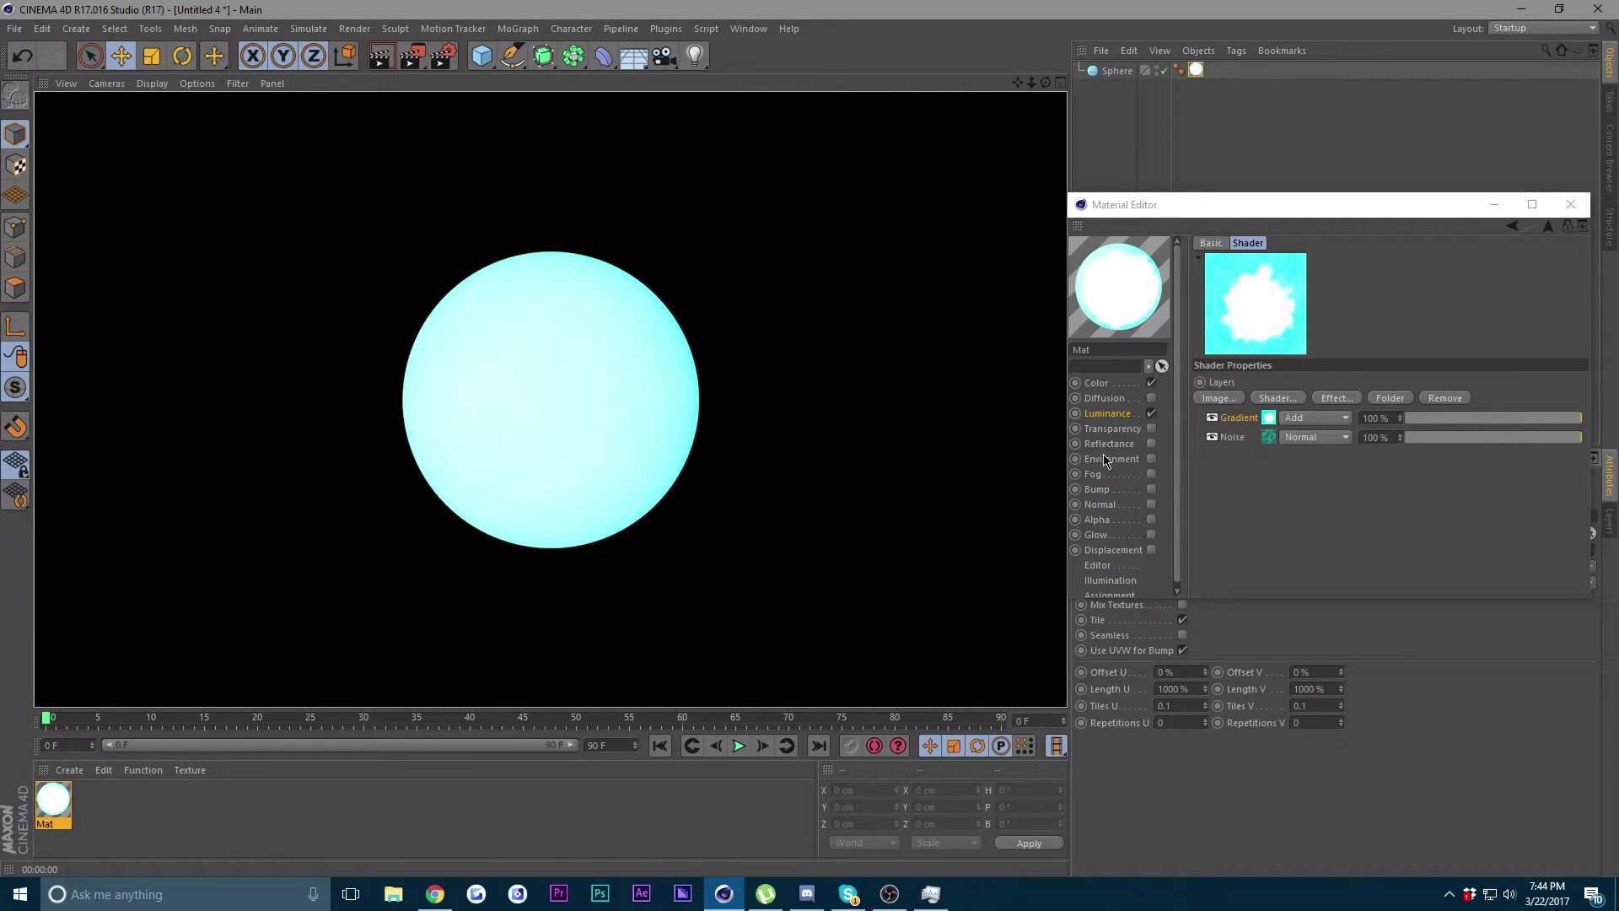
- Enable Transparency at 82% brightness with the Water refraction preset (1.333)
{"action": "left_click", "coordinate": [1122, 521]}
{"action": "left_click", "coordinate": [1135, 430]}
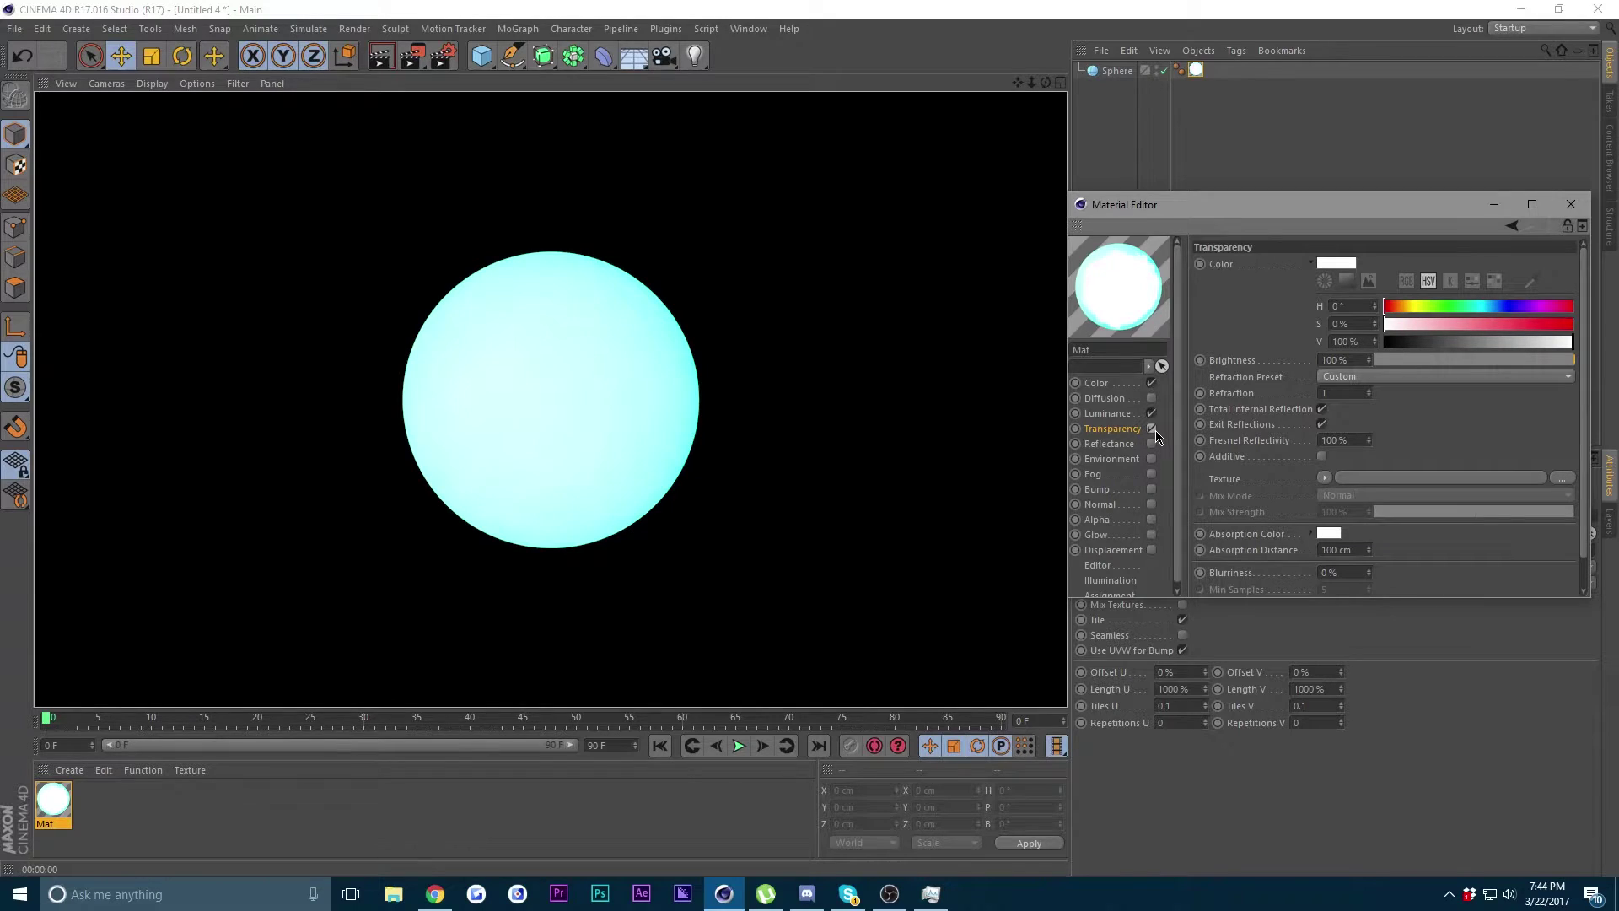
{"action": "left_click", "coordinate": [1152, 429]}
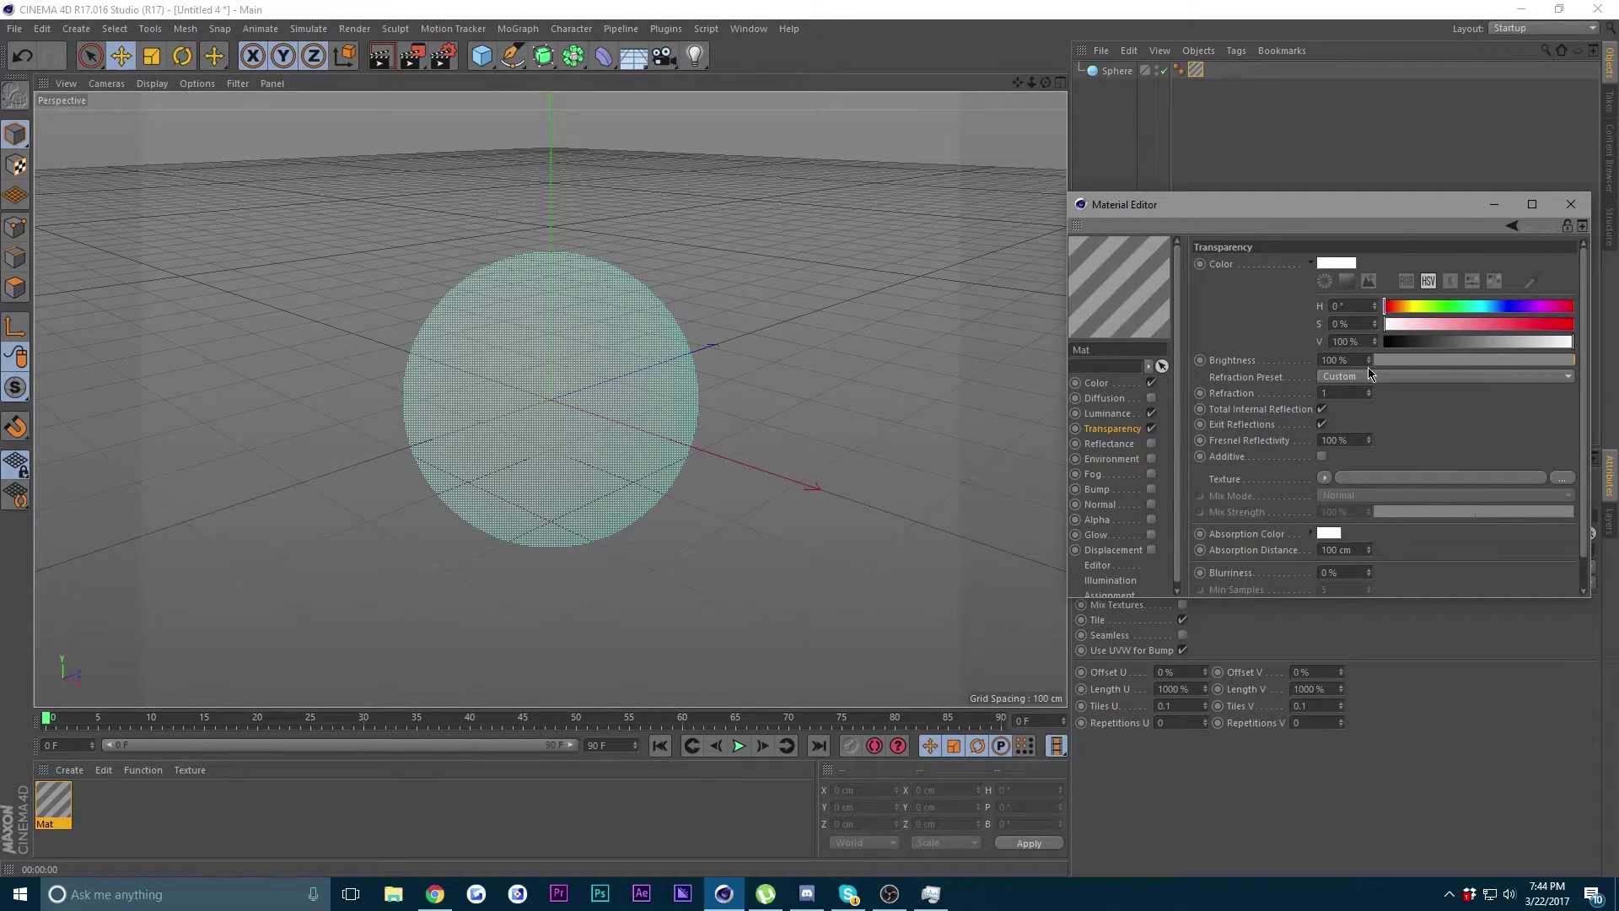
{"action": "left_click", "coordinate": [1540, 360]}
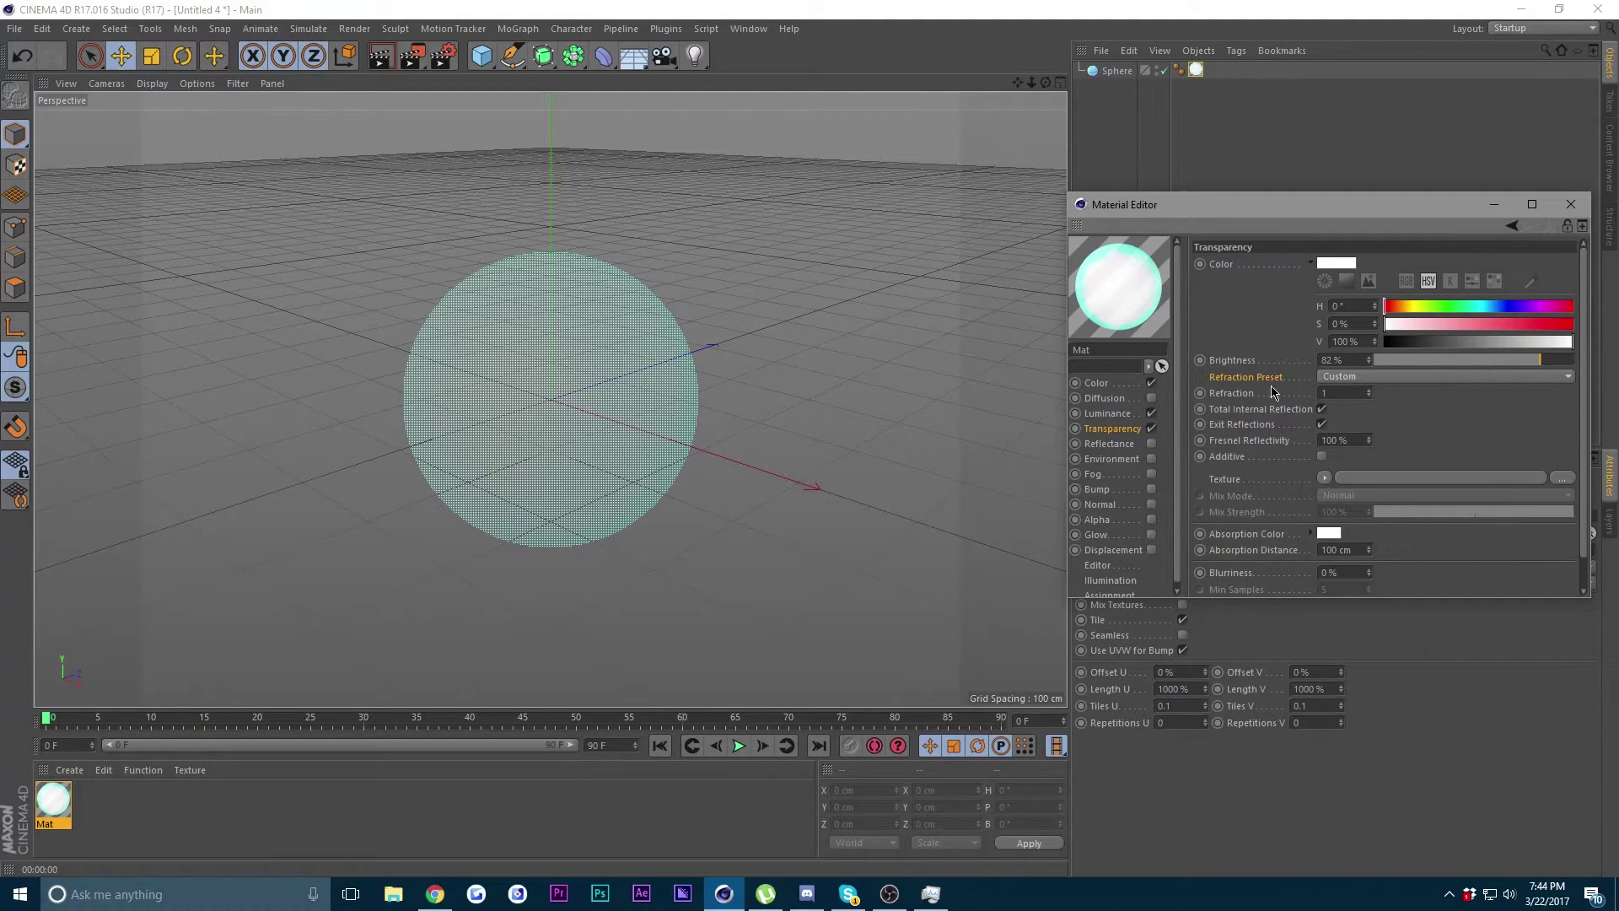
{"action": "left_click", "coordinate": [1351, 380]}
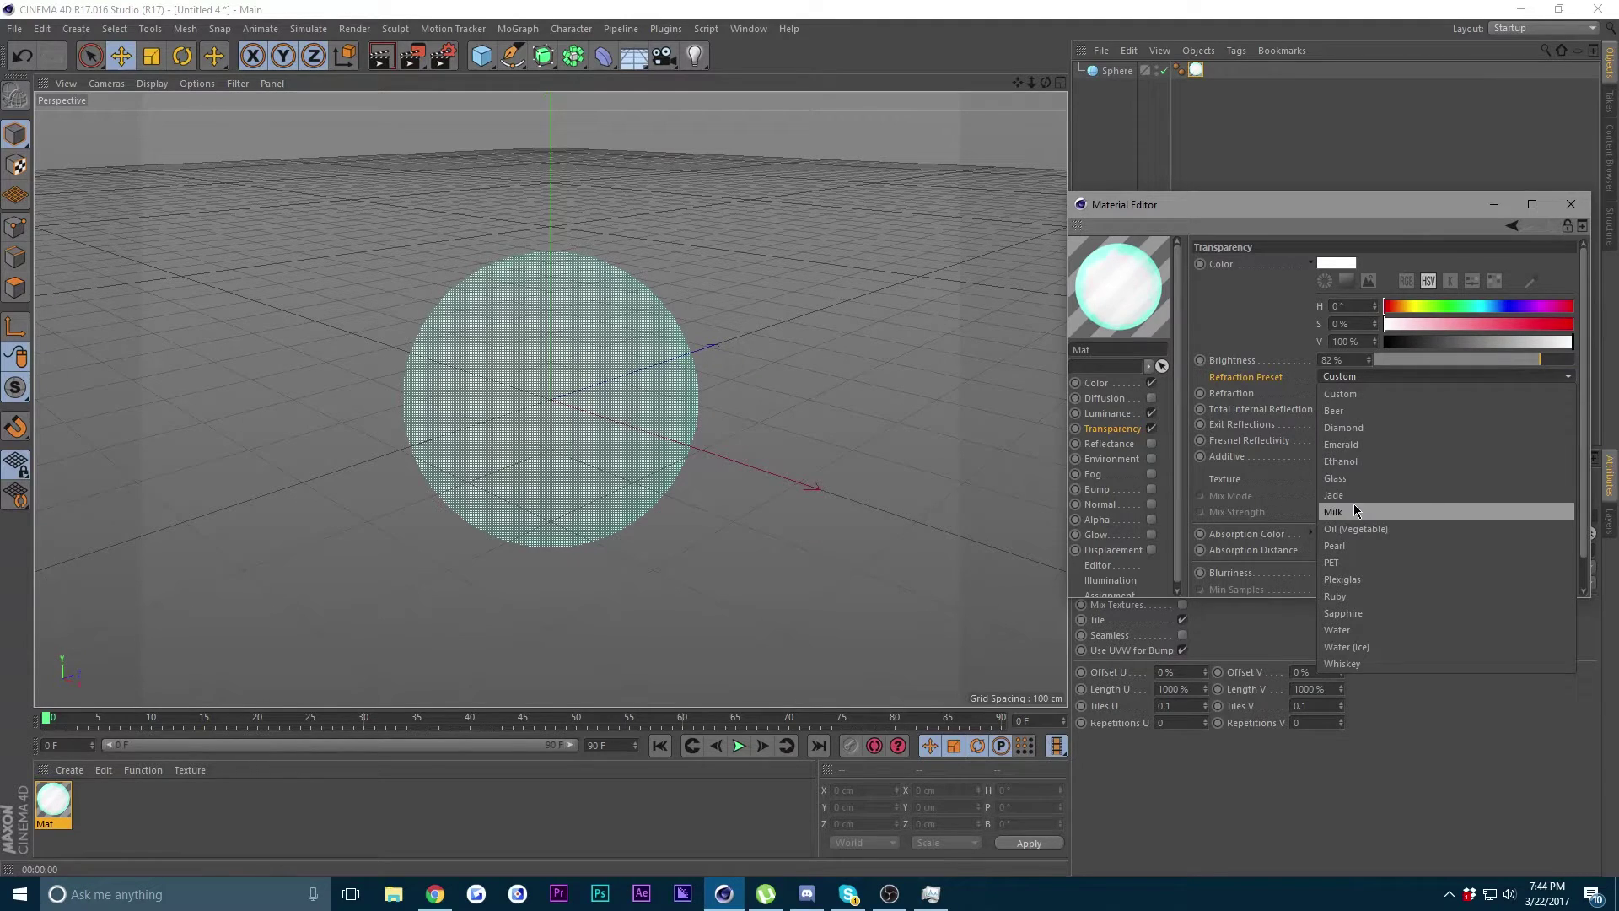
{"action": "left_click", "coordinate": [1341, 630]}
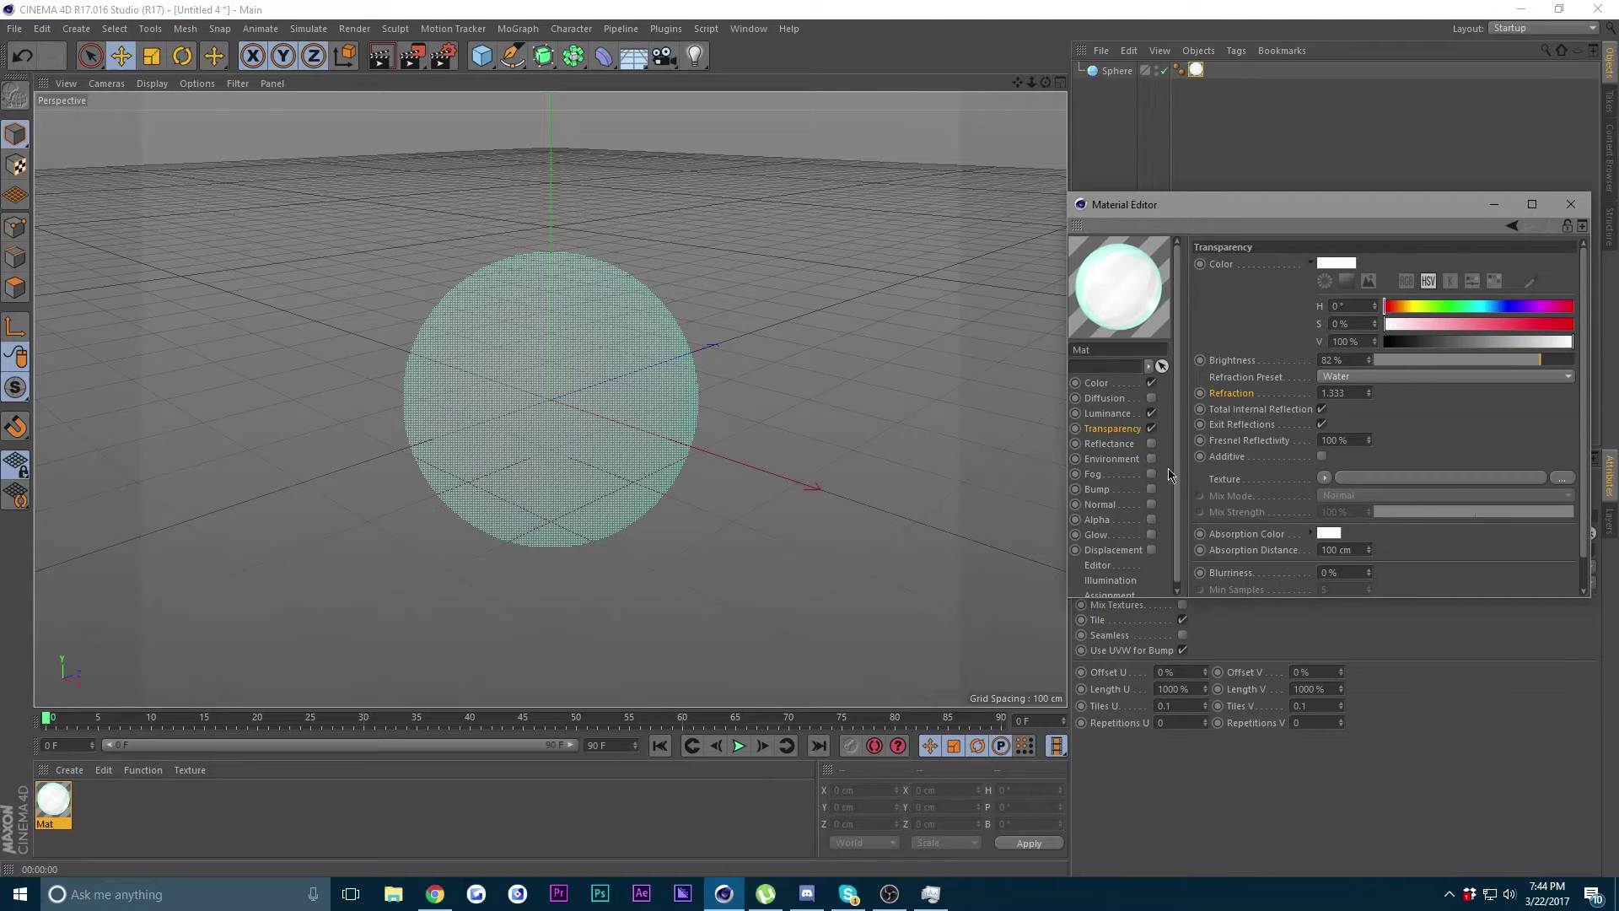
{"action": "left_click", "coordinate": [1137, 549]}
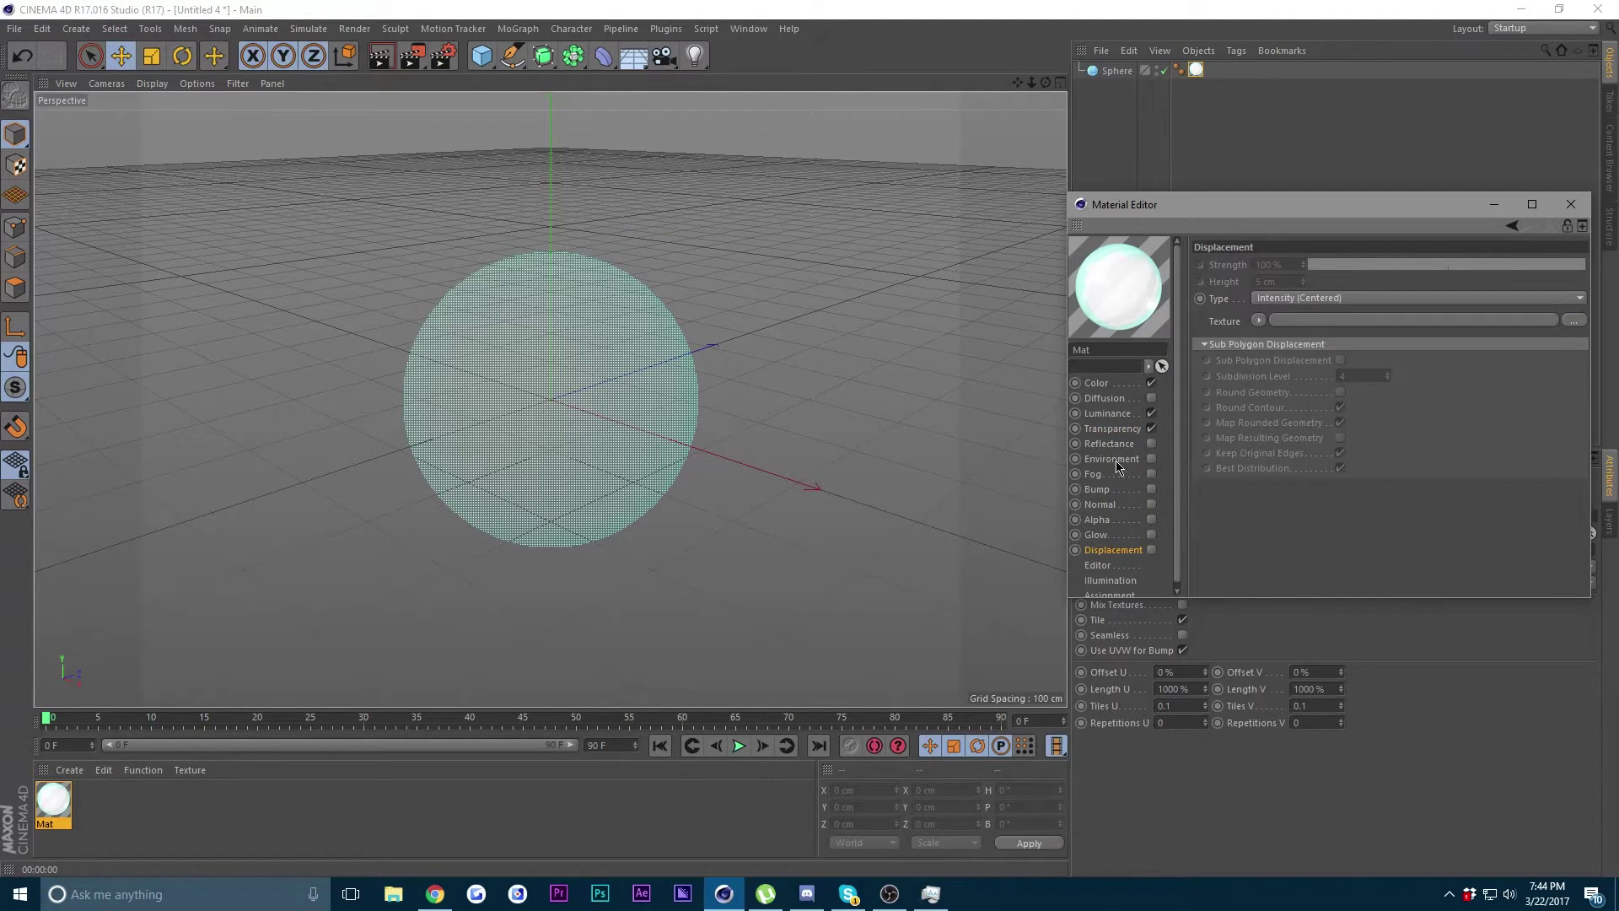
- Enable the Alpha channel and load a Noise shader as its texture
{"action": "left_click", "coordinate": [1122, 519]}
{"action": "left_click", "coordinate": [1152, 521]}
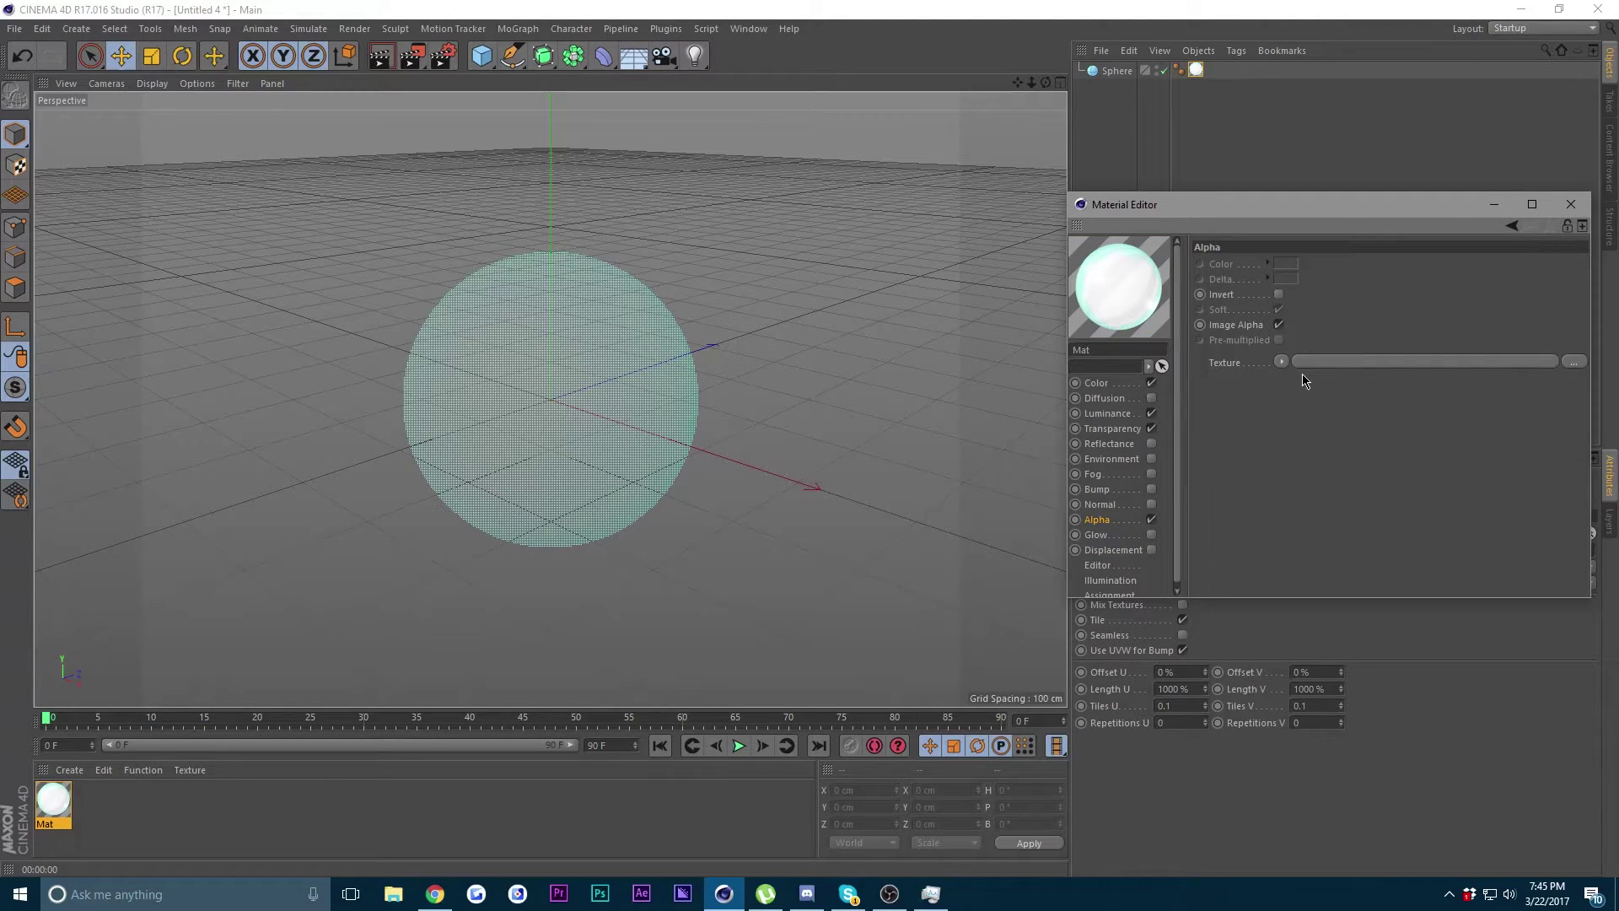
{"action": "left_click", "coordinate": [1282, 363]}
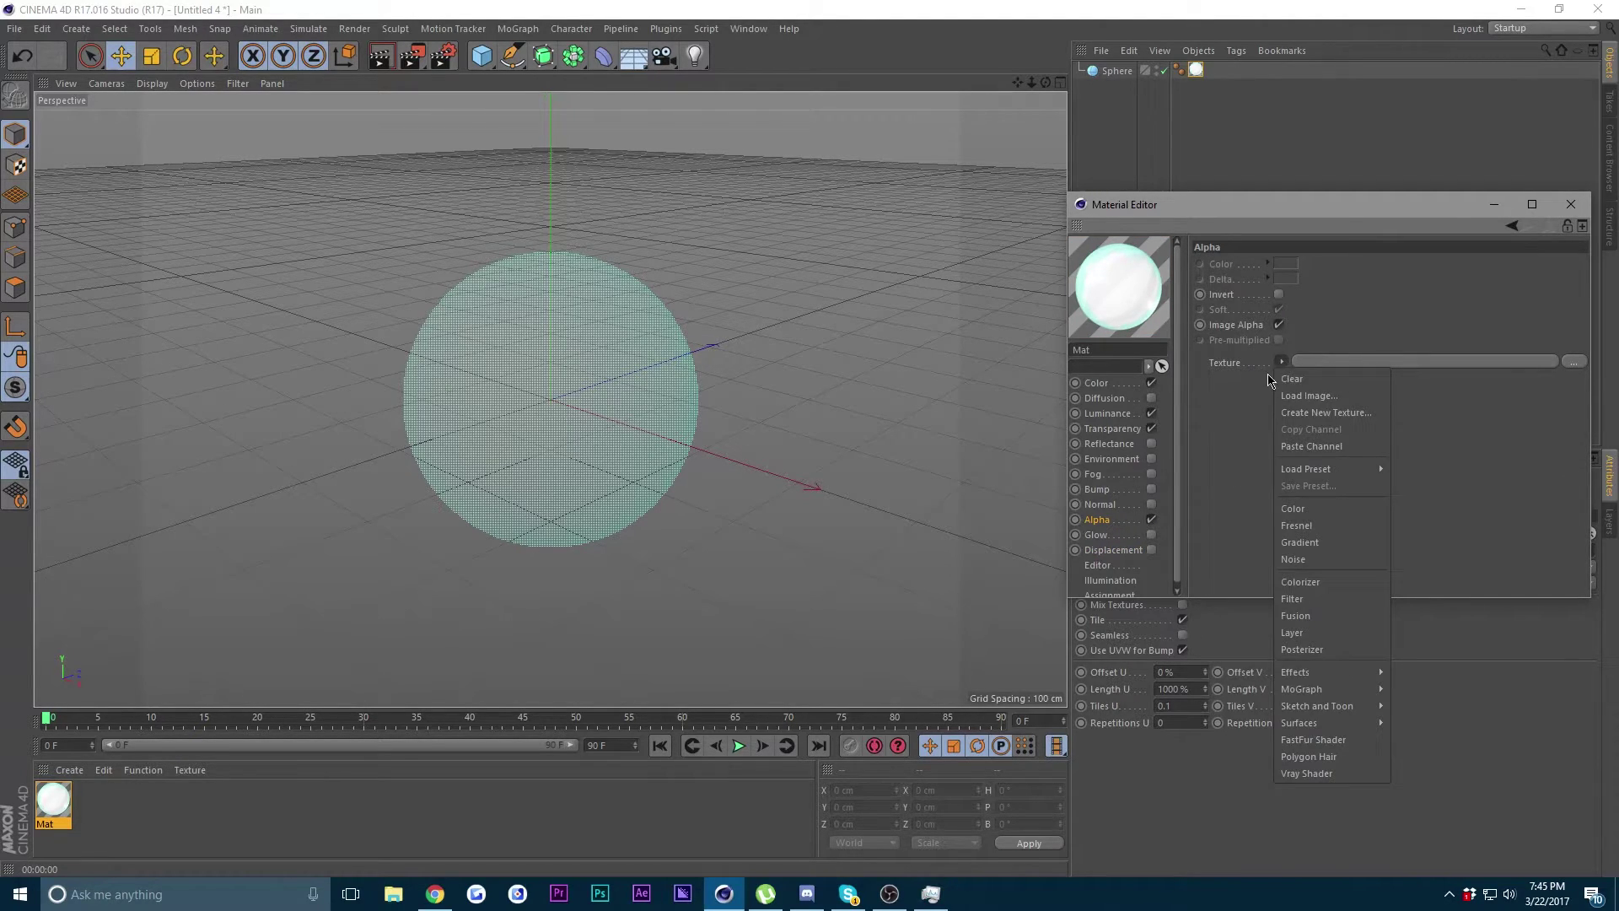
{"action": "left_click", "coordinate": [1305, 559]}
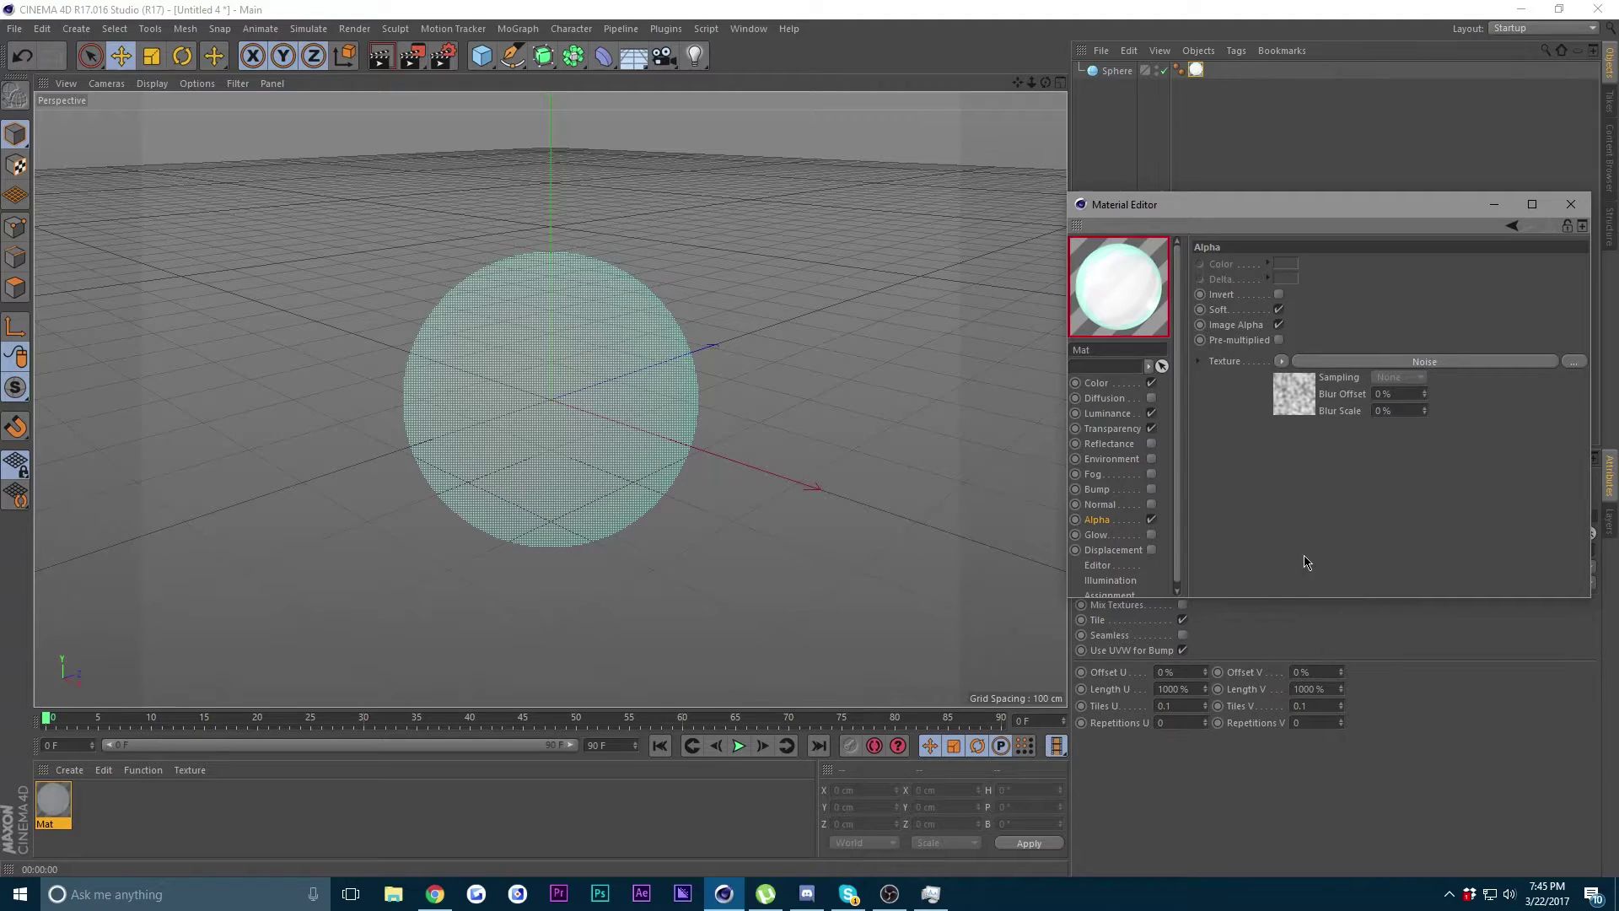
{"action": "left_click", "coordinate": [1349, 364]}
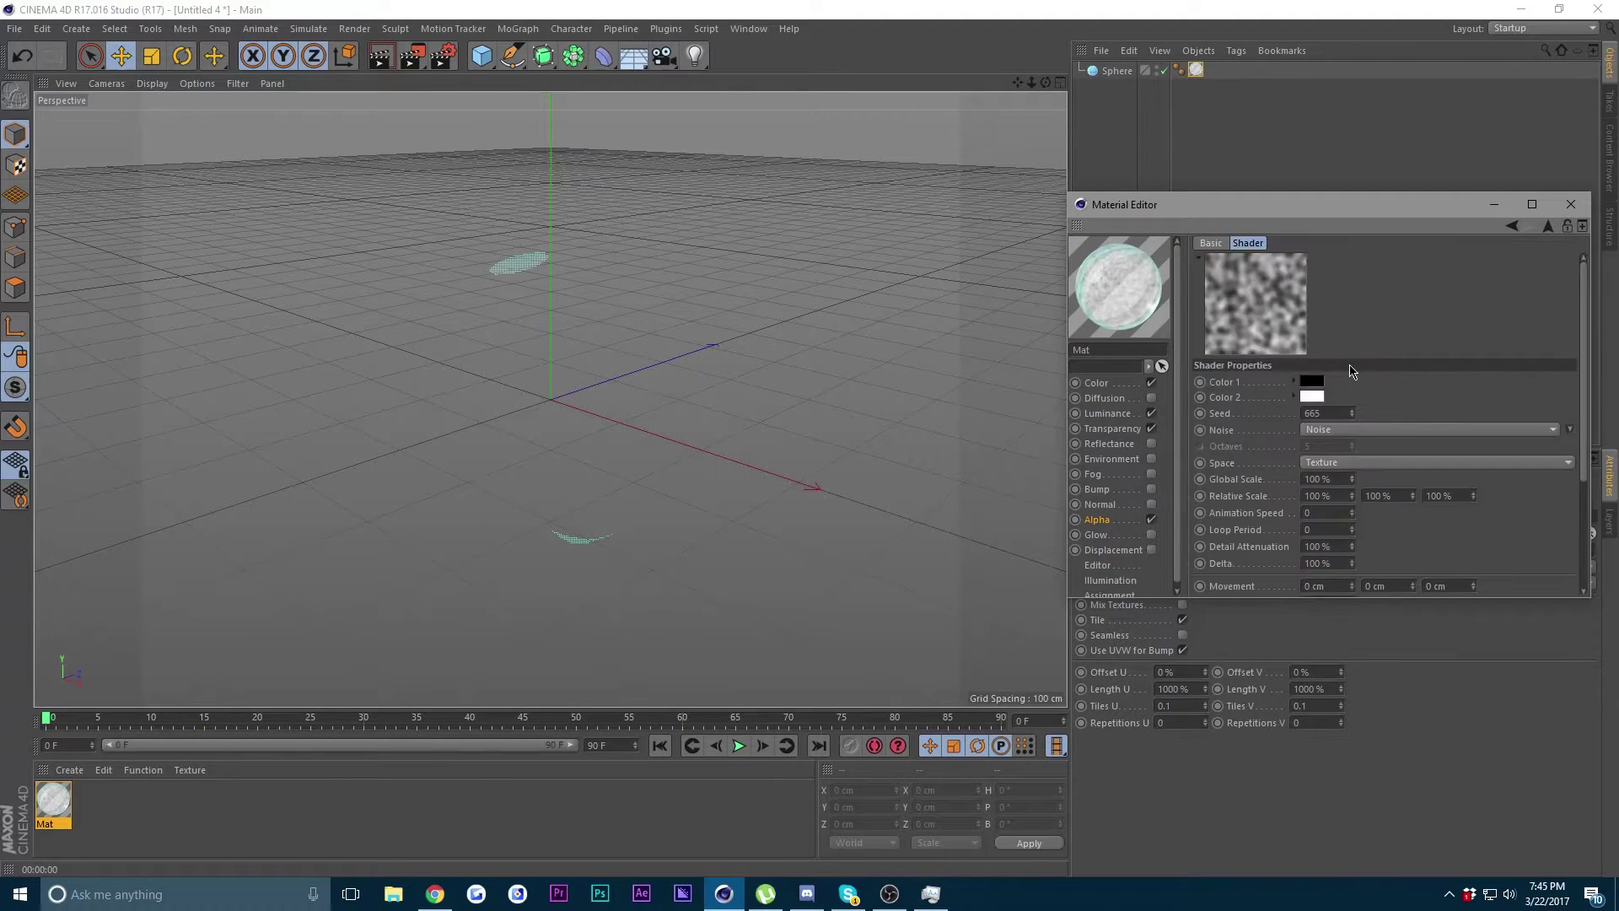
- Set the alpha Noise to Gaseous with a 140% global scale
{"action": "left_click", "coordinate": [1352, 432]}
{"action": "left_click", "coordinate": [1252, 439]}
{"action": "left_click", "coordinate": [1340, 434]}
{"action": "left_click", "coordinate": [1283, 443]}
{"action": "left_click", "coordinate": [1347, 435]}
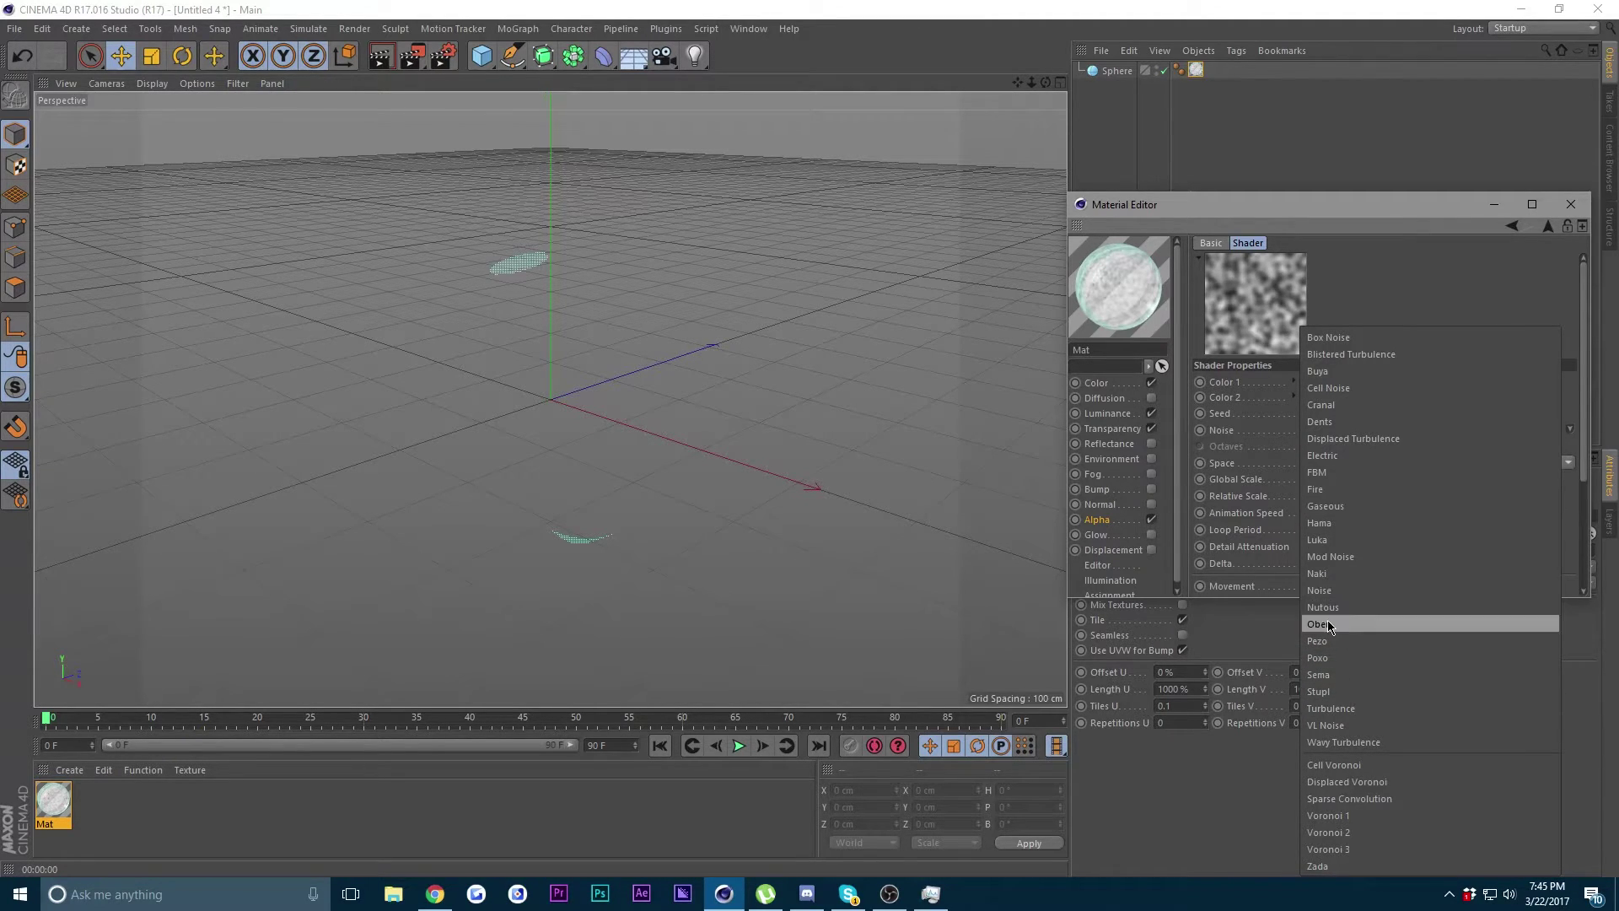
{"action": "left_click", "coordinate": [1337, 506]}
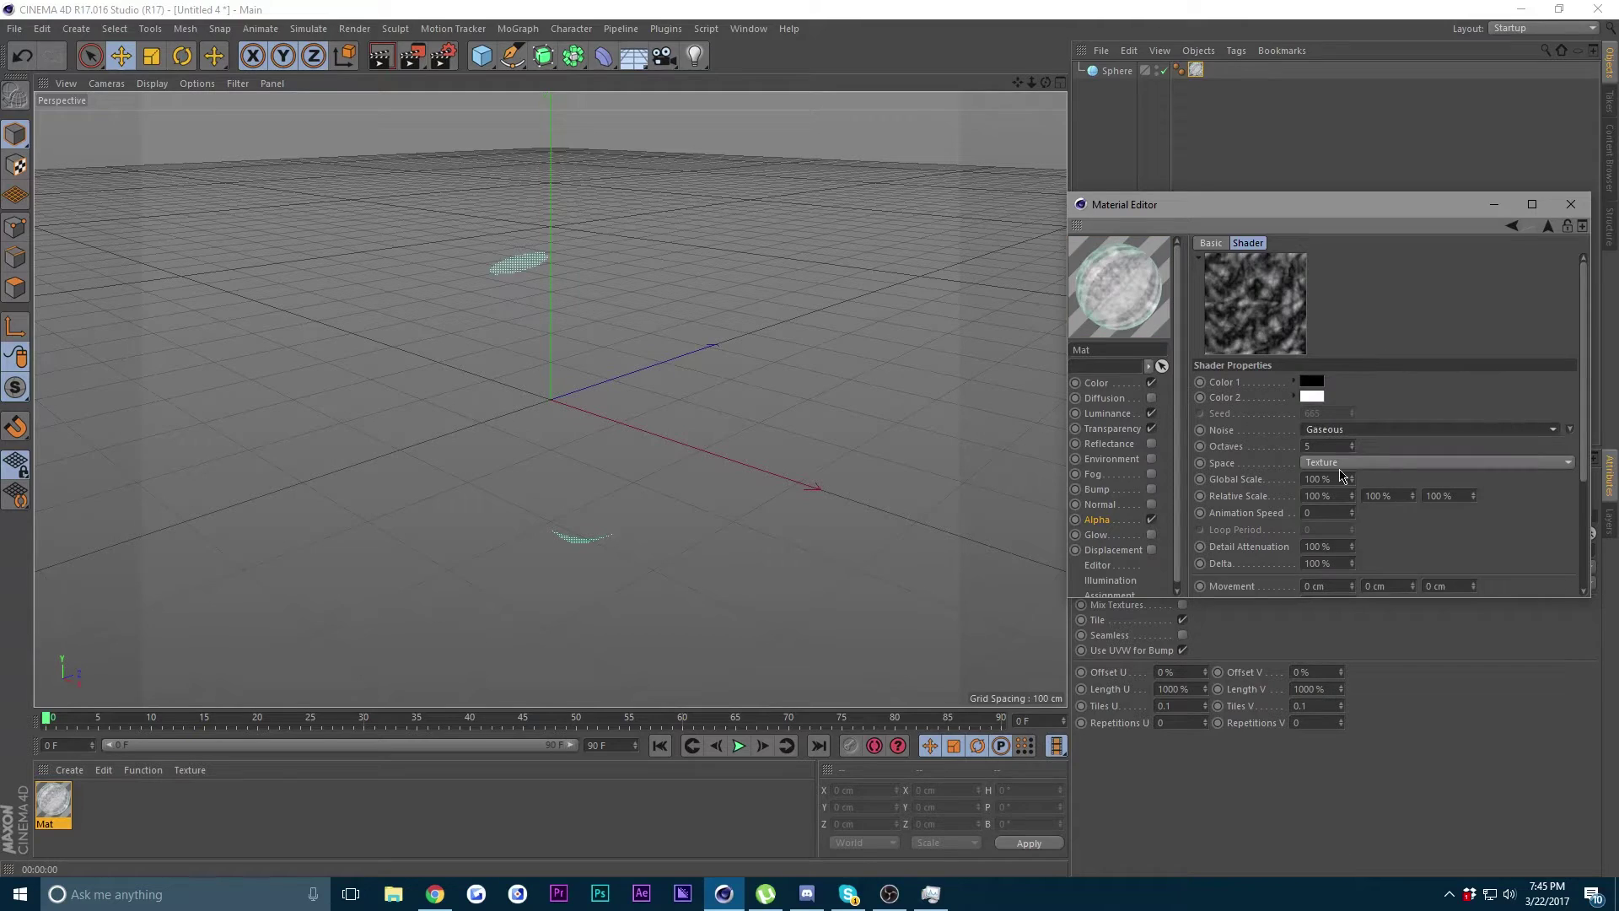
{"action": "double_click", "coordinate": [1335, 480]}
{"action": "key", "text": "BackSpace"}
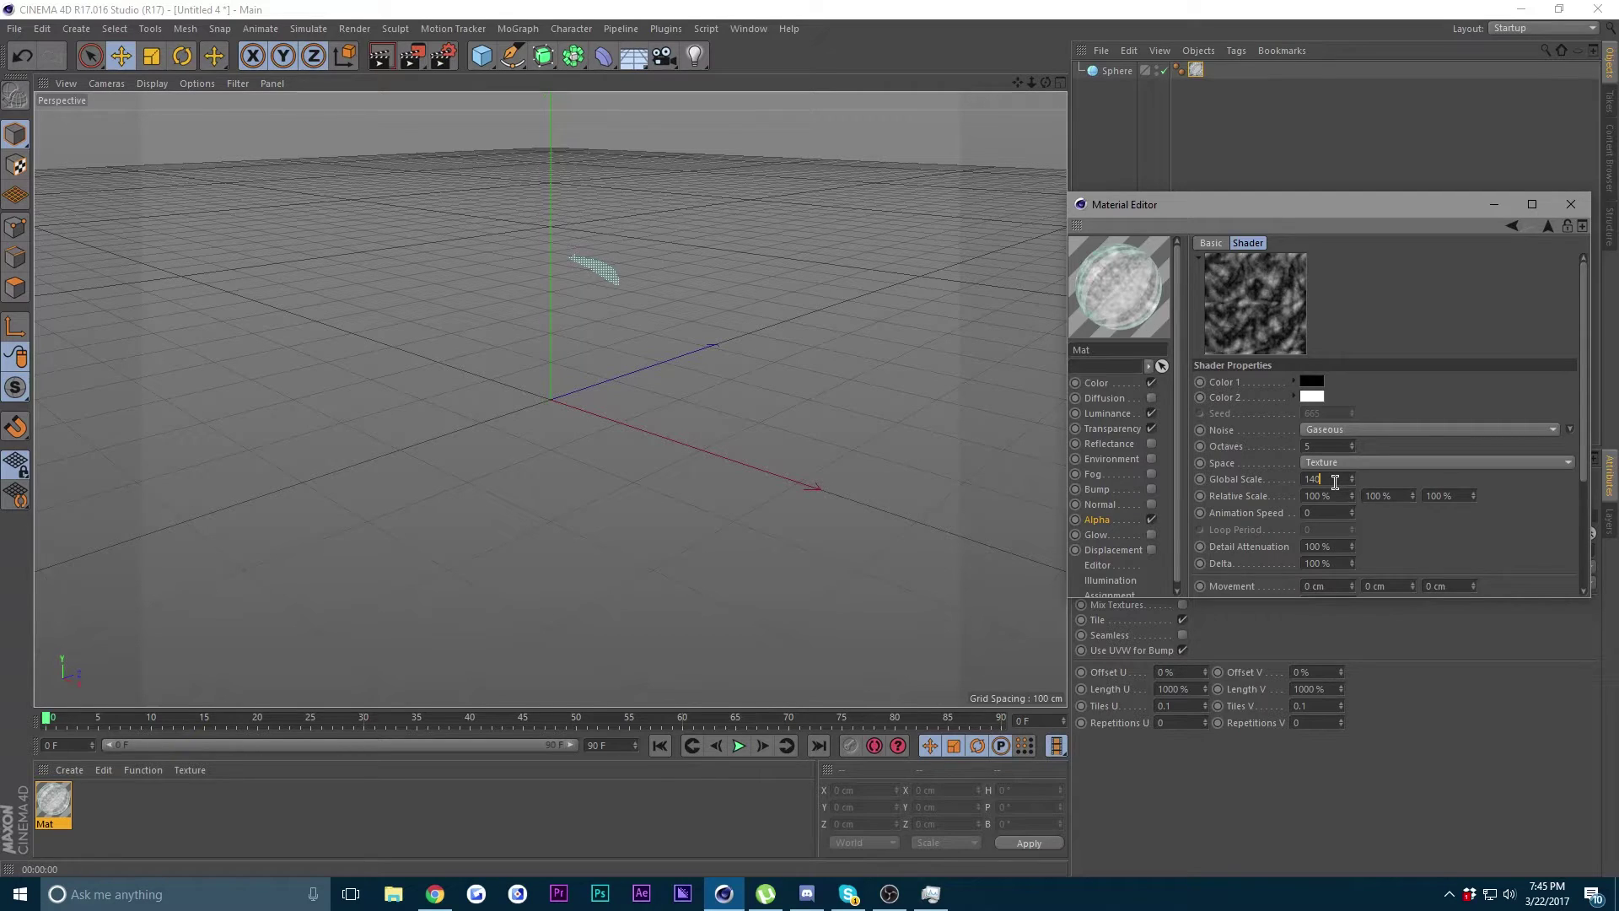
{"action": "type", "text": "140"}
{"action": "key", "text": "Return"}
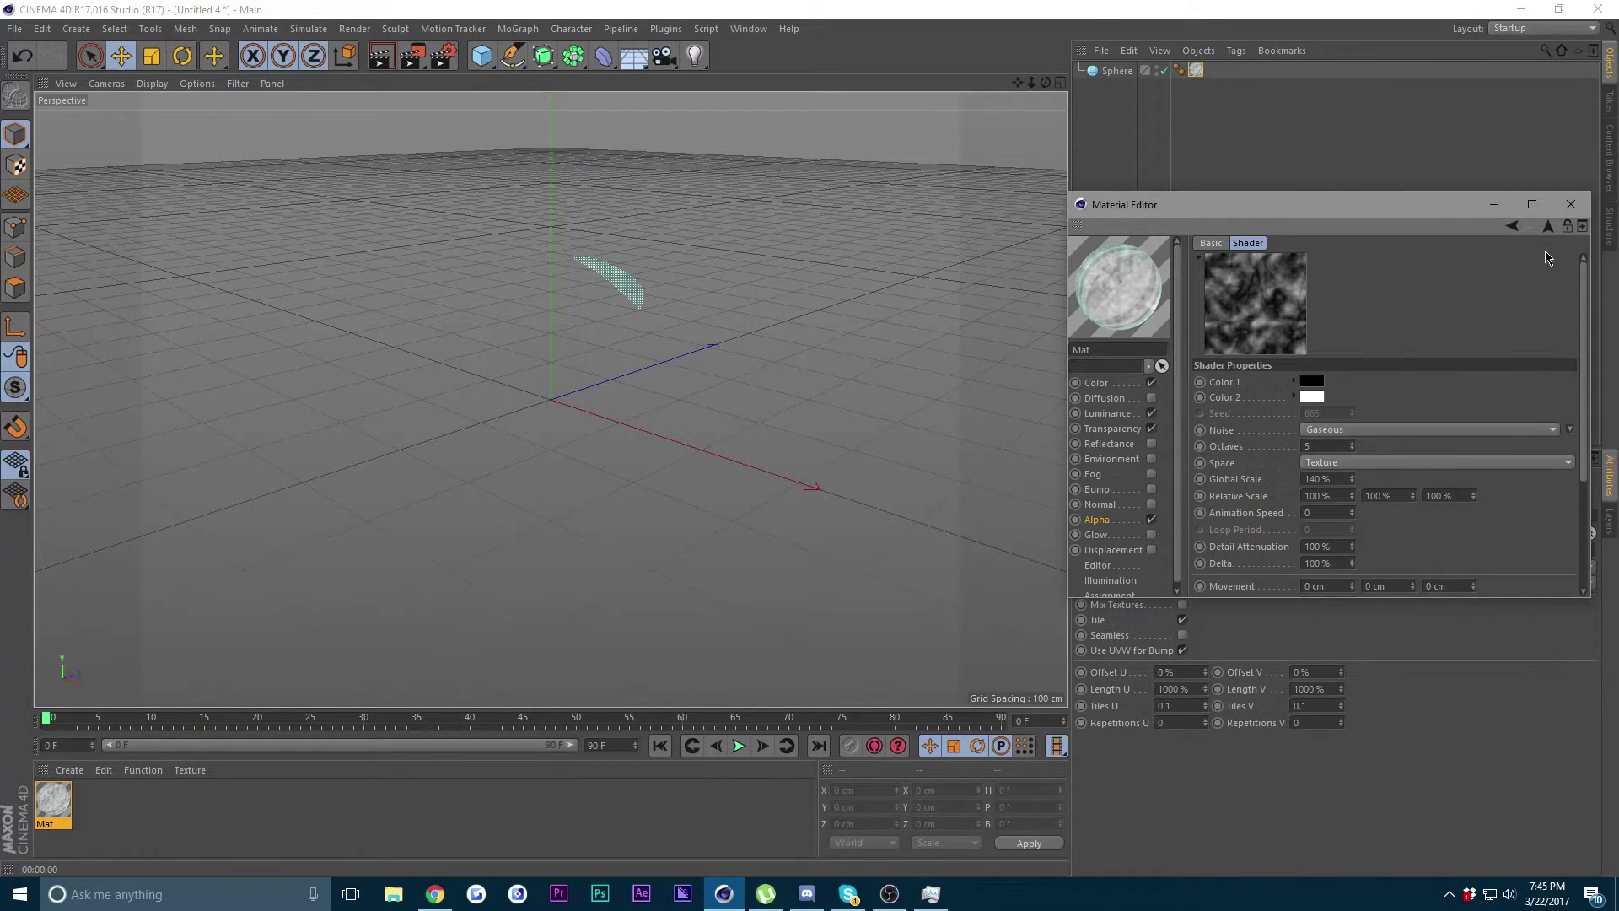
{"action": "left_click", "coordinate": [1548, 226]}
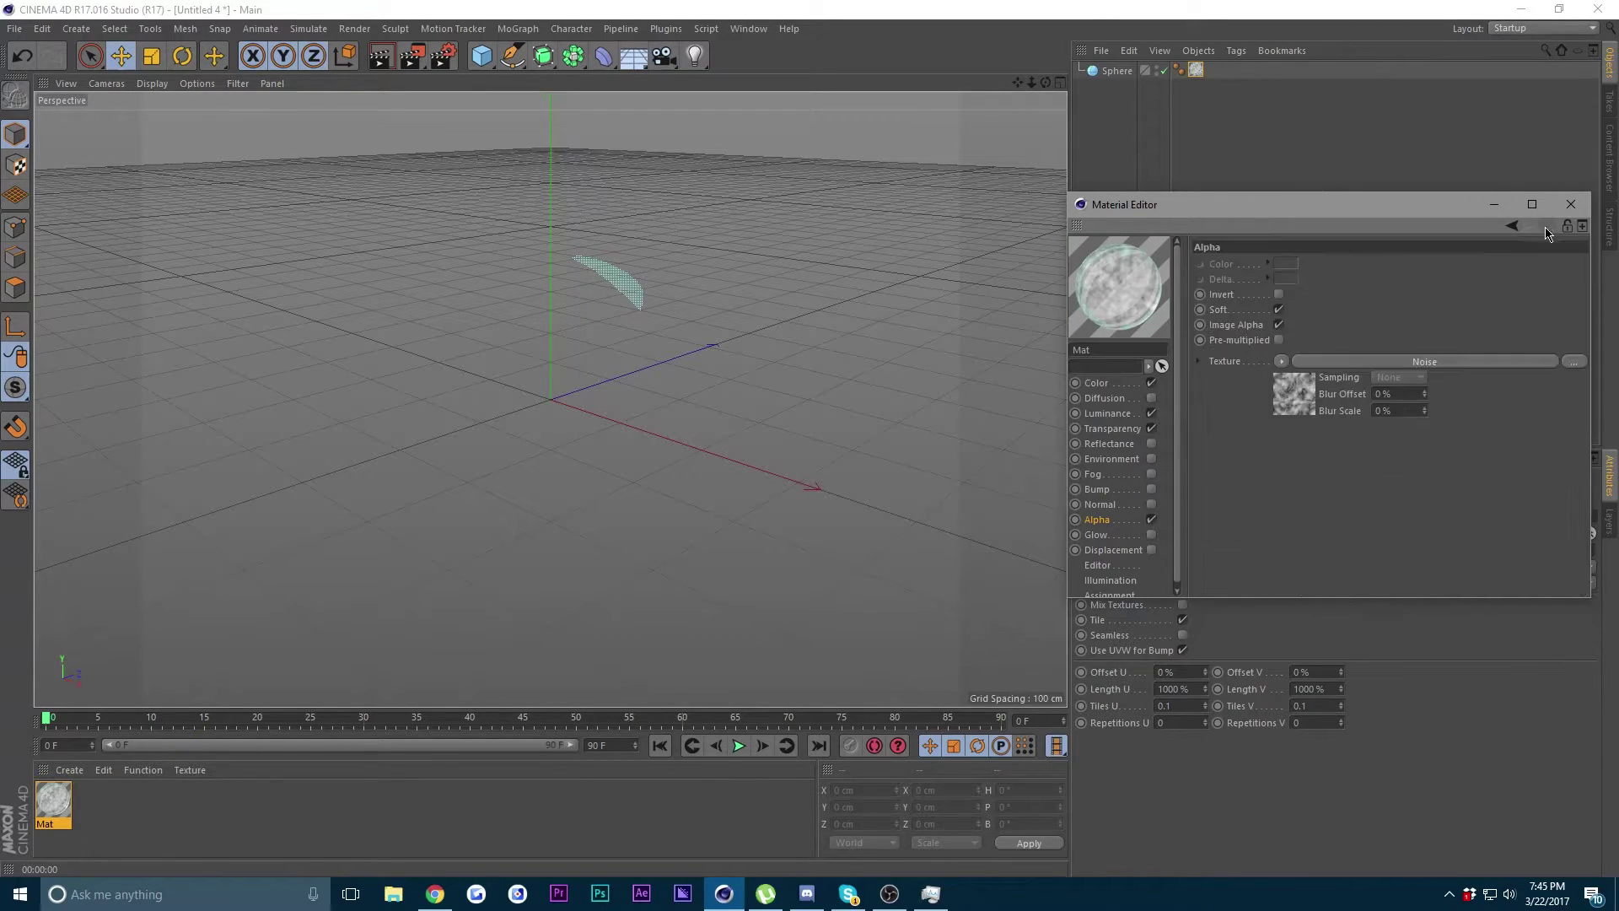
- Copy the alpha Noise texture into Mat's Displacement channel, set to Intensity at 5 cm height
{"action": "left_click", "coordinate": [1280, 363]}
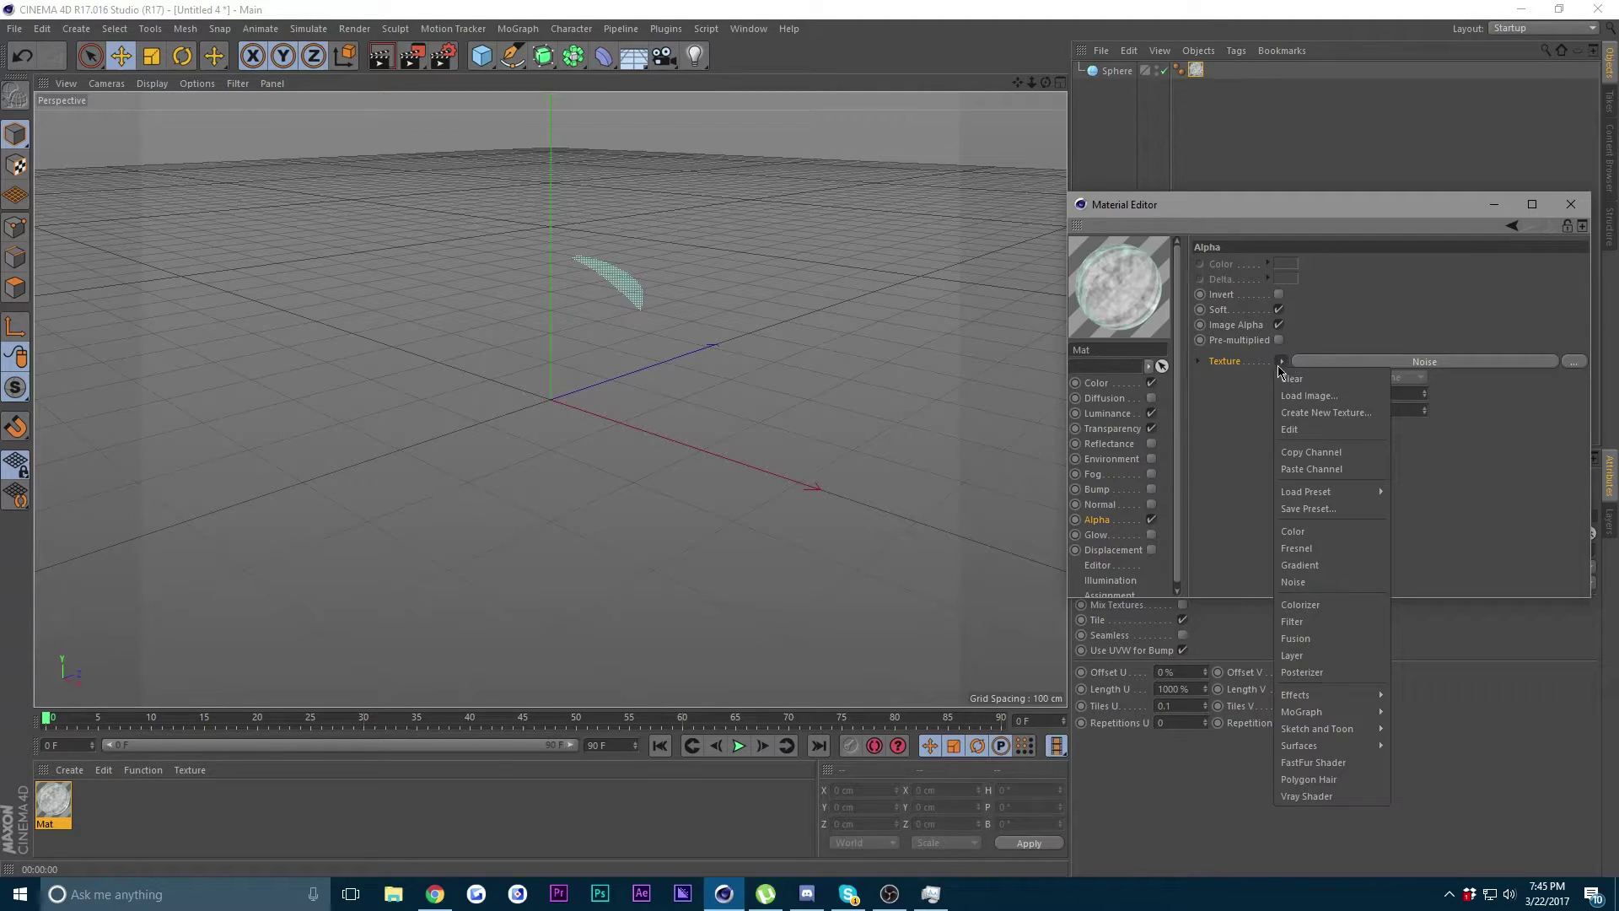
{"action": "left_click", "coordinate": [1309, 452]}
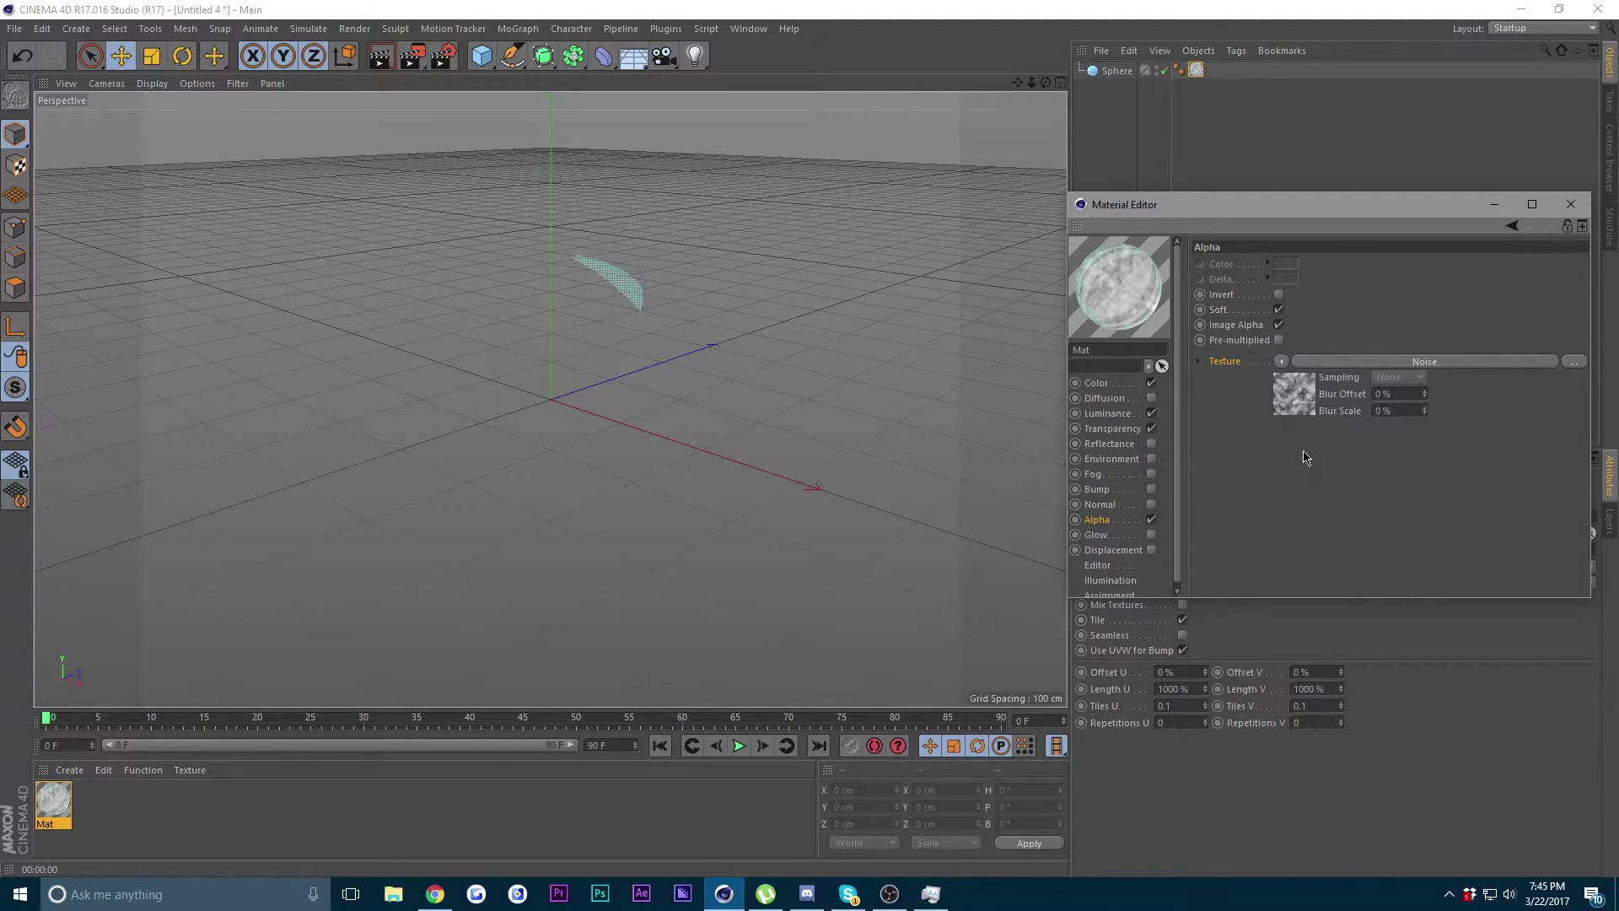
{"action": "left_click", "coordinate": [1118, 550]}
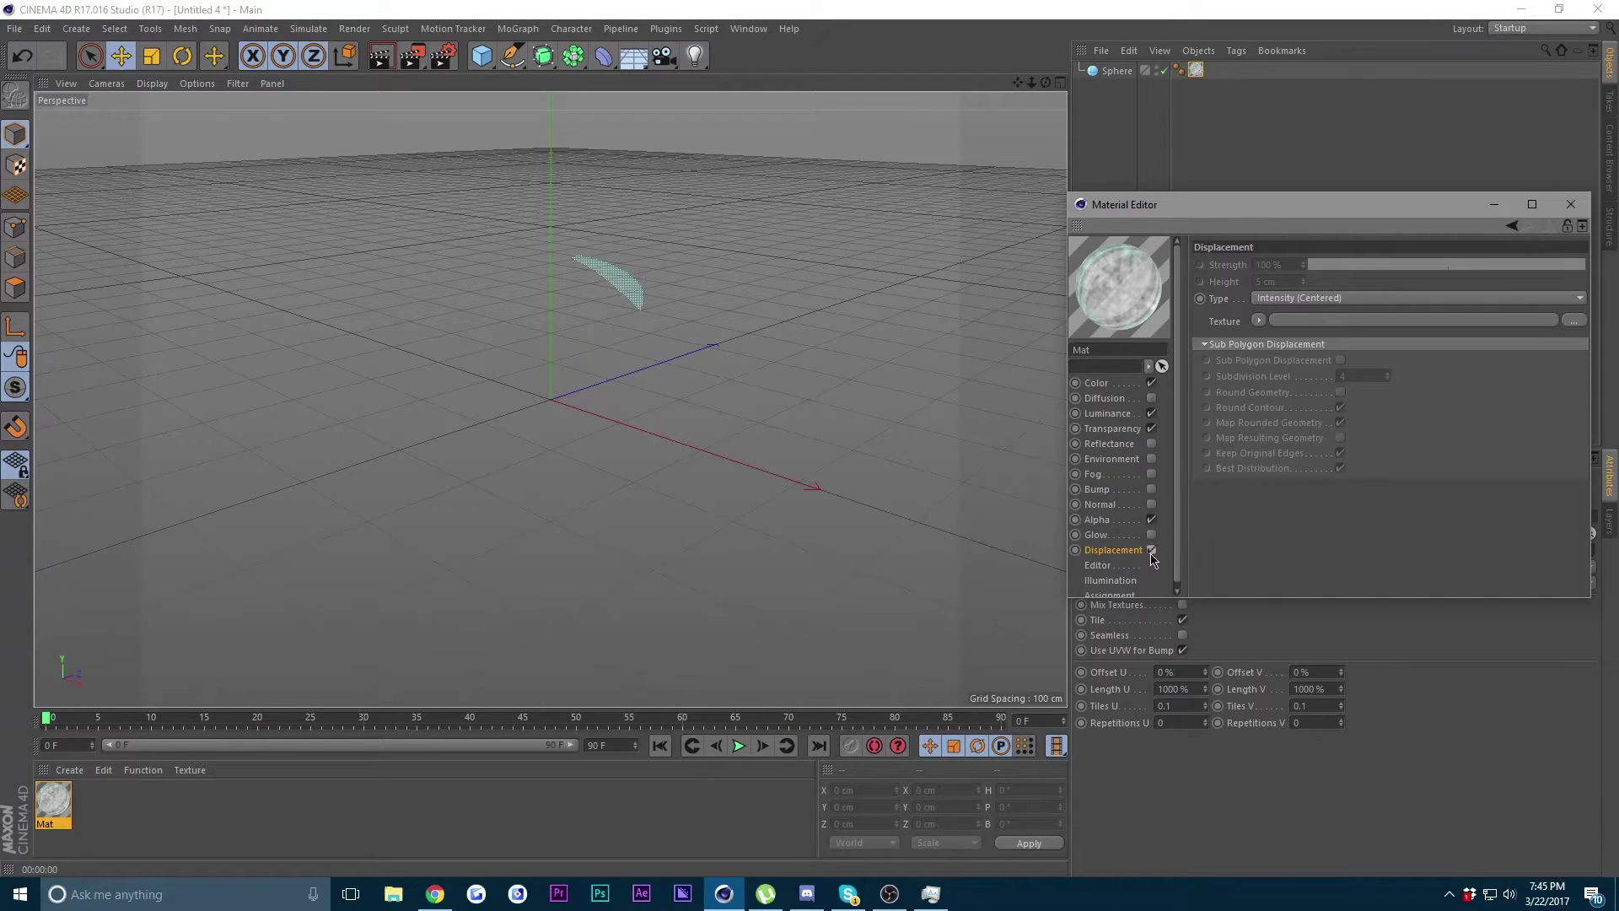
{"action": "left_click", "coordinate": [1260, 322]}
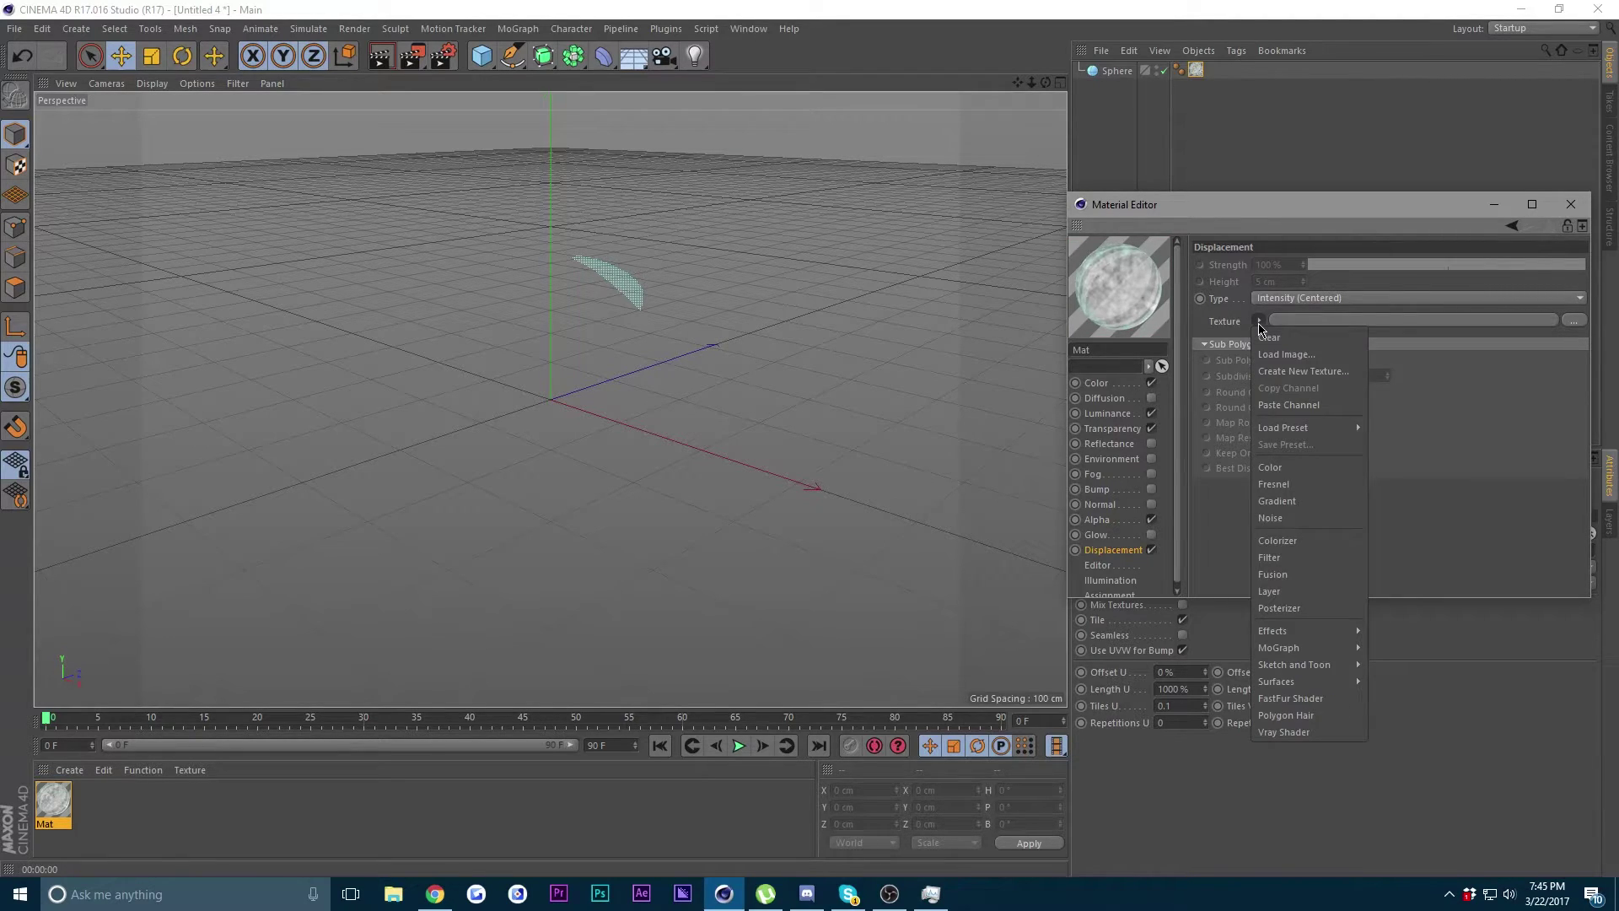
{"action": "left_click", "coordinate": [1290, 405]}
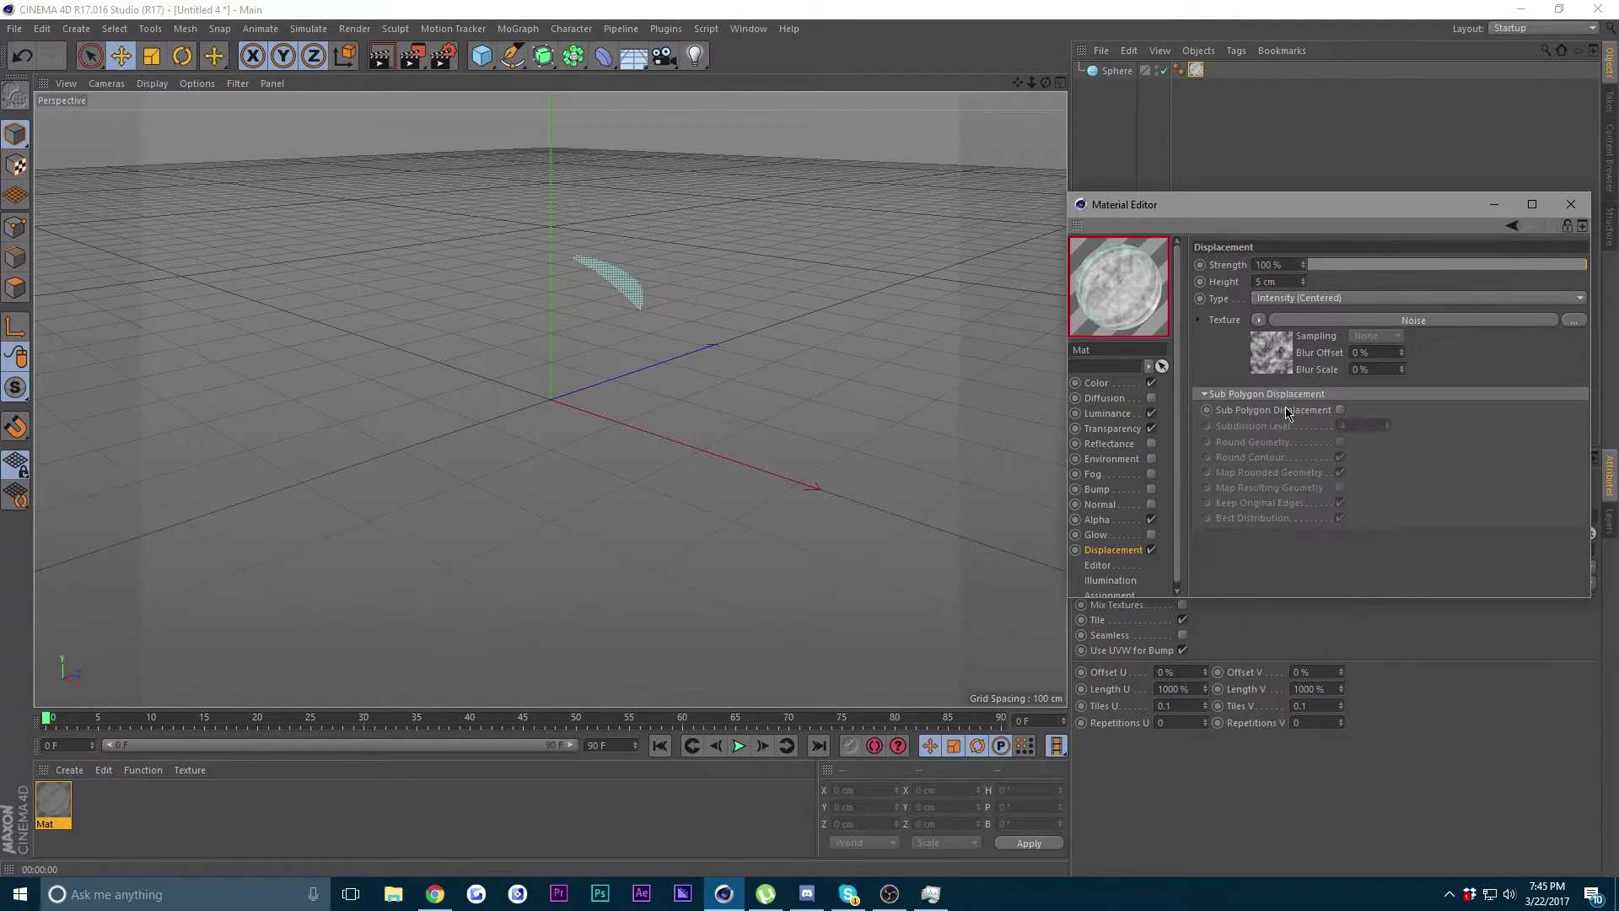
{"action": "left_click", "coordinate": [1291, 298]}
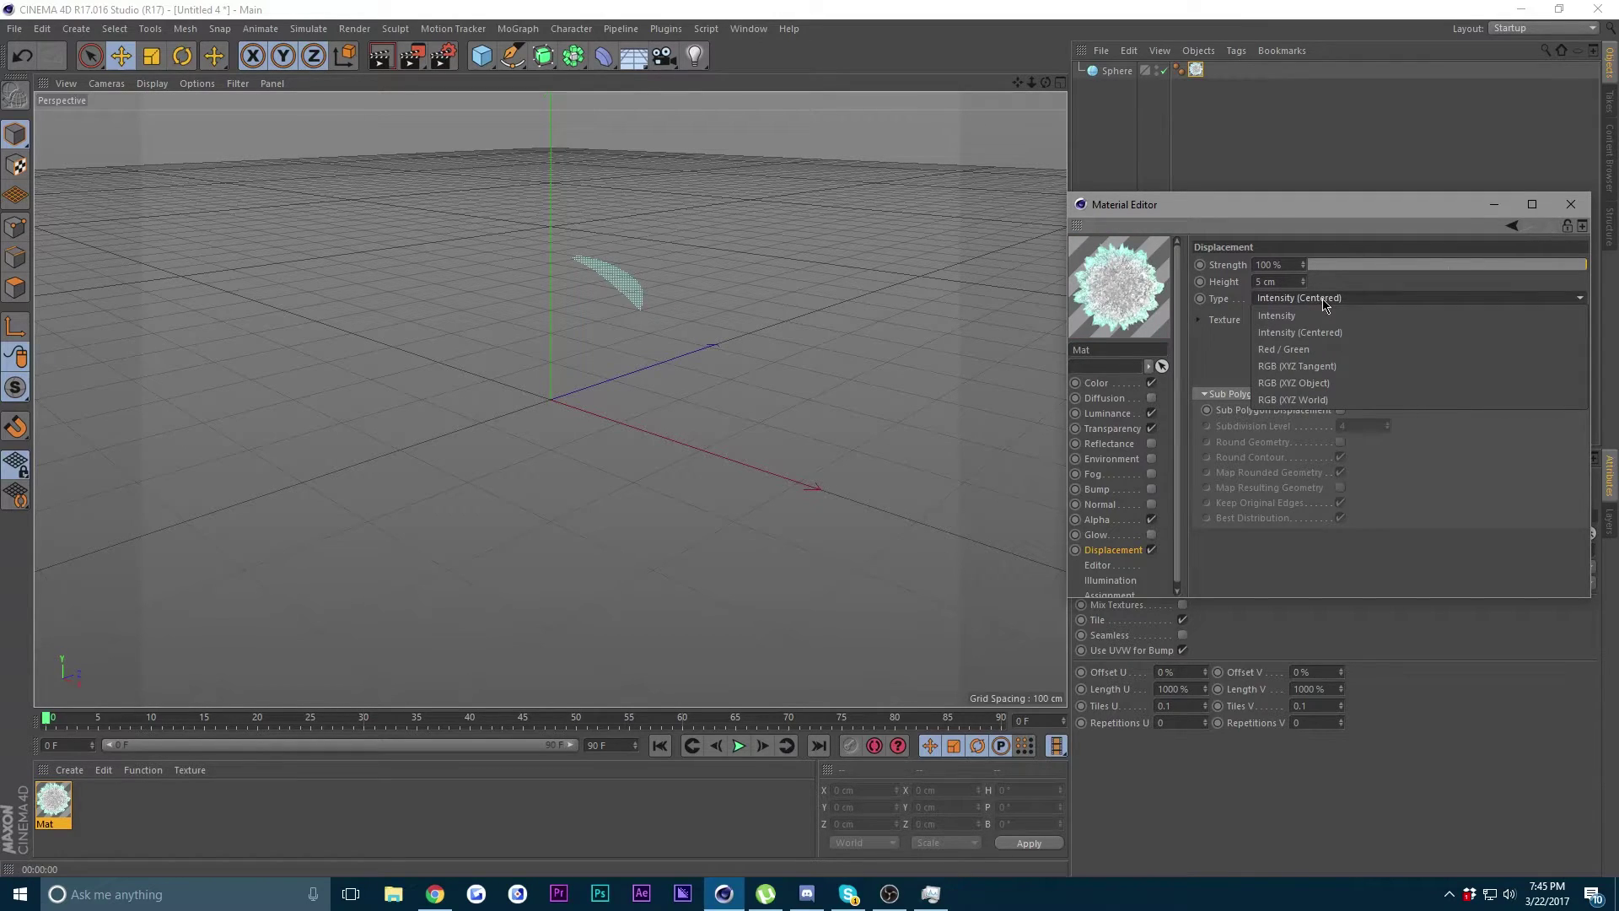
{"action": "left_click", "coordinate": [1296, 315]}
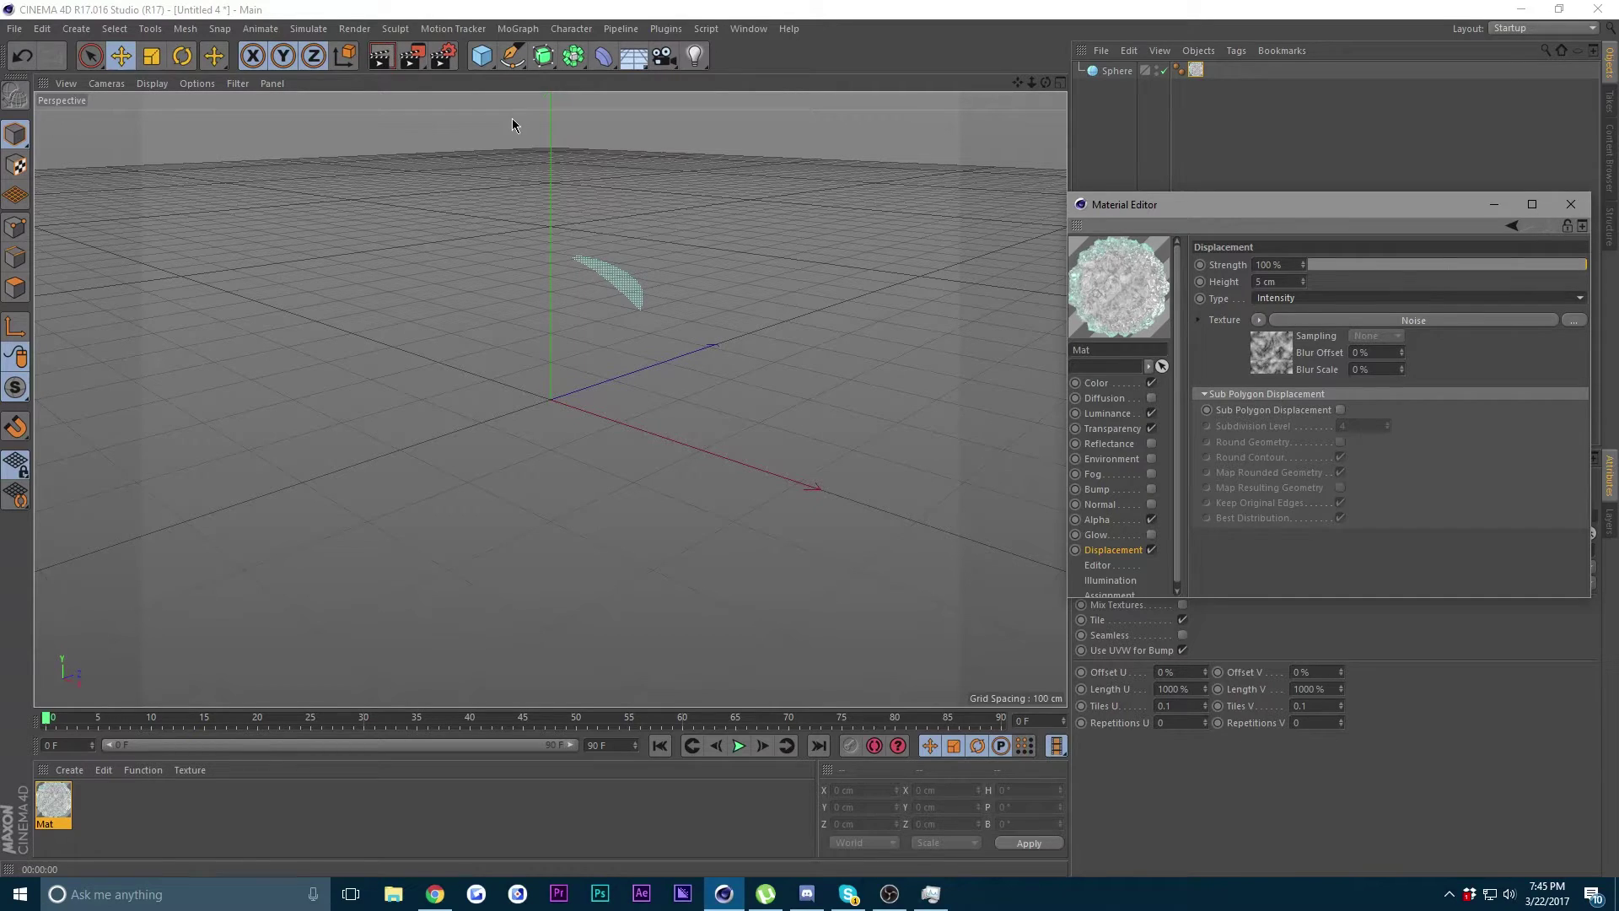
- Render a preview of the displaced sphere, then tilt the view toward the horizon
{"action": "left_click", "coordinate": [381, 58]}
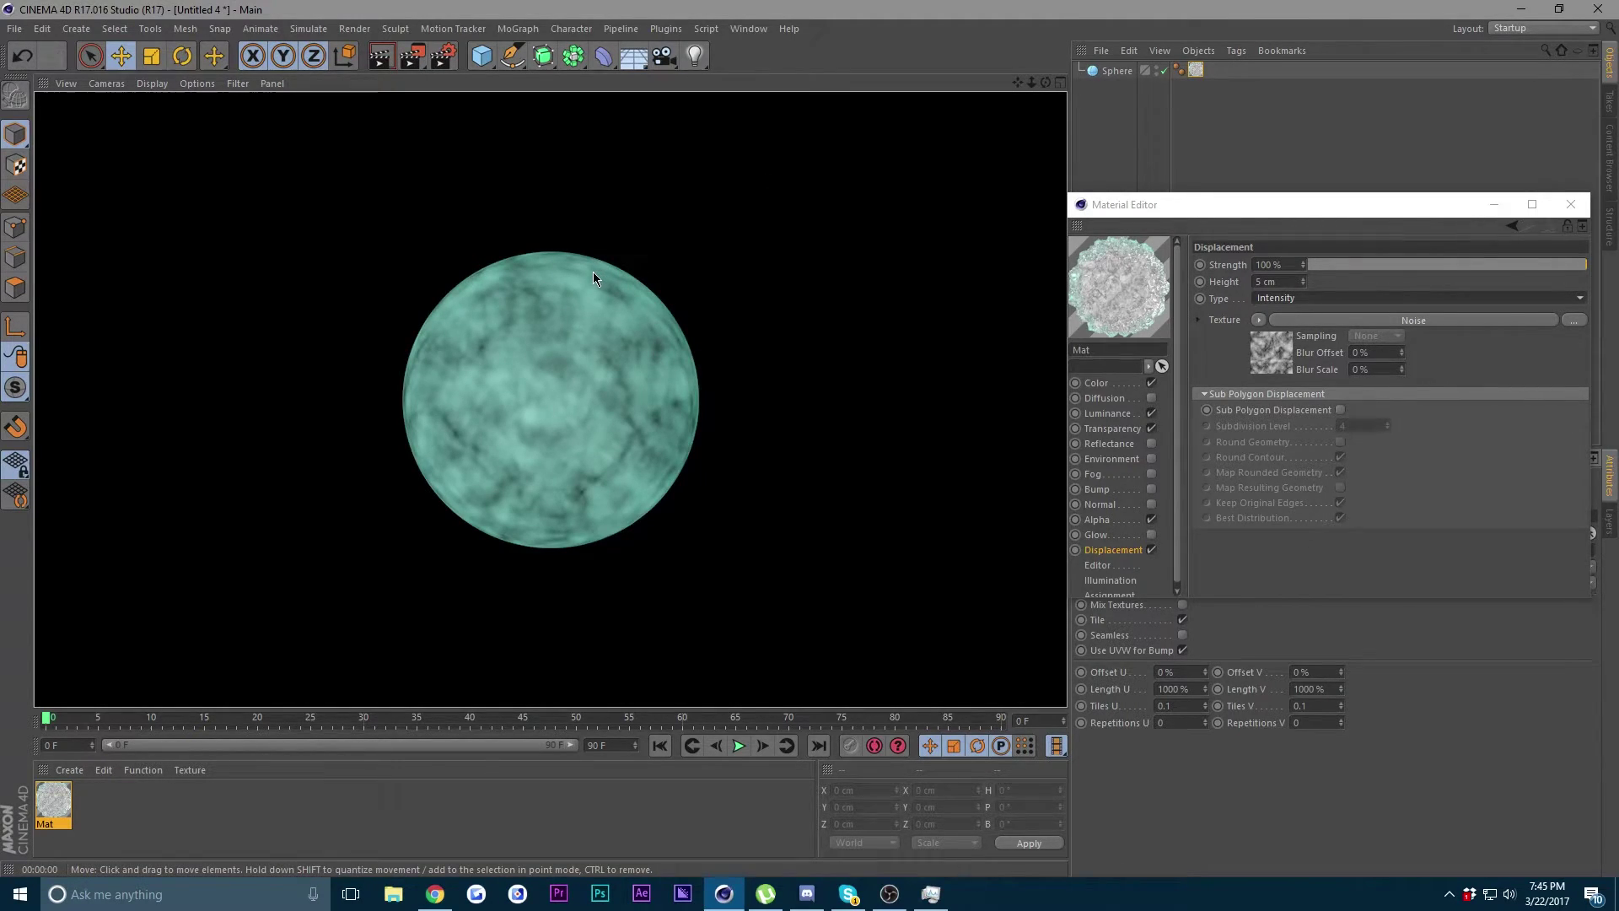
{"action": "left_click", "coordinate": [549, 399]}
{"action": "left_click_drag", "start_coordinate": [549, 398], "coordinate": [549, 397], "text": "alt"}
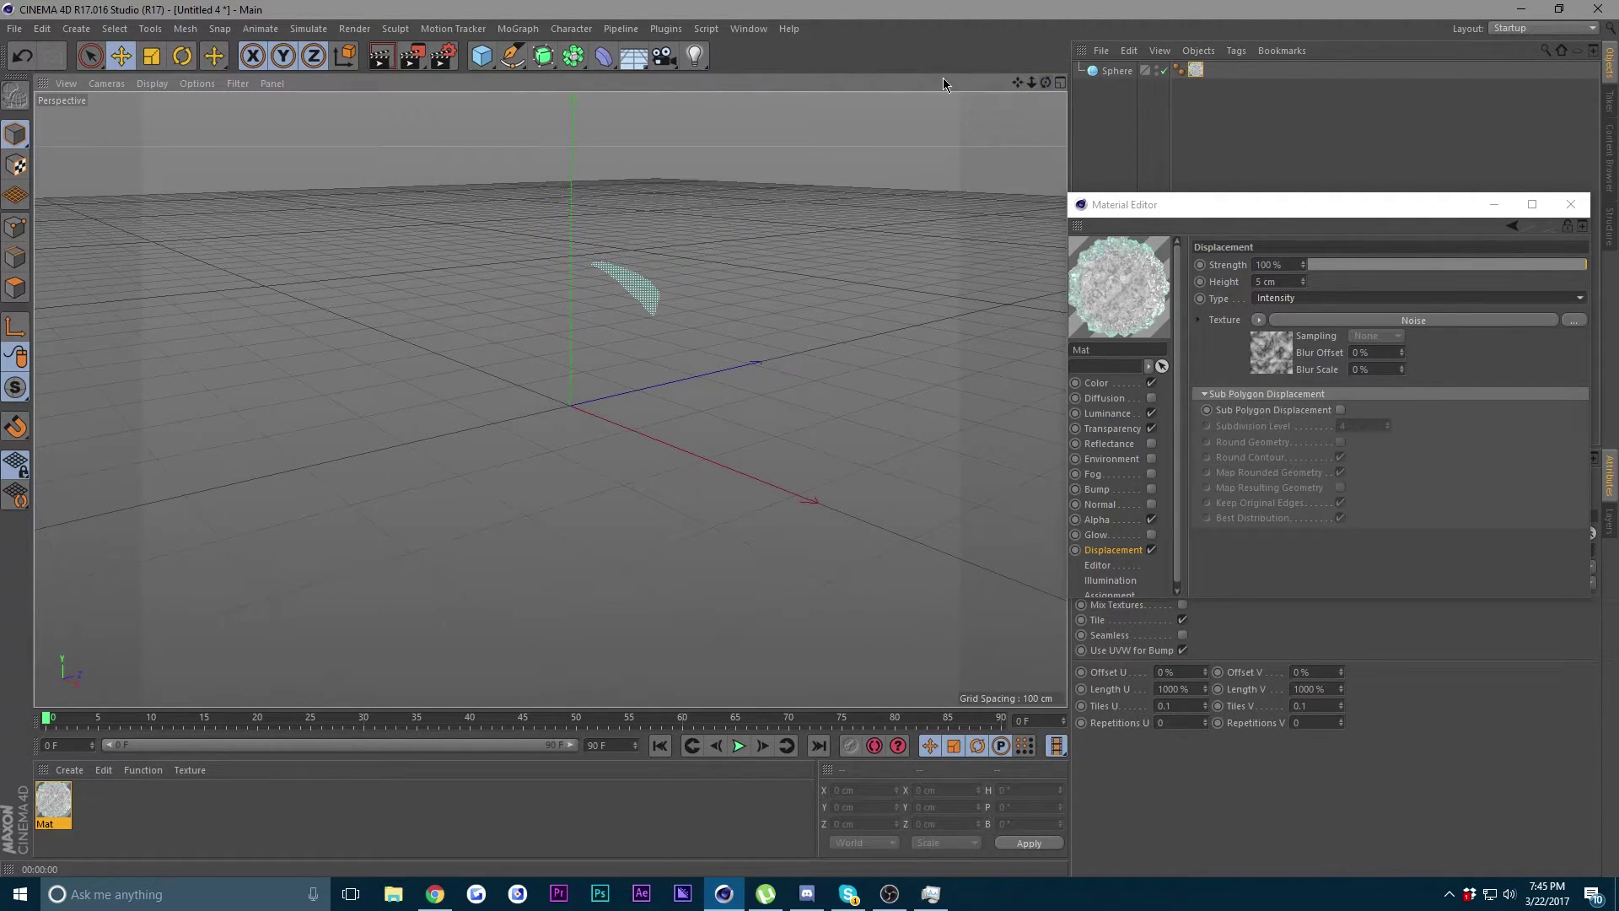
{"action": "left_click_drag", "start_coordinate": [1046, 82], "coordinate": [1047, 144]}
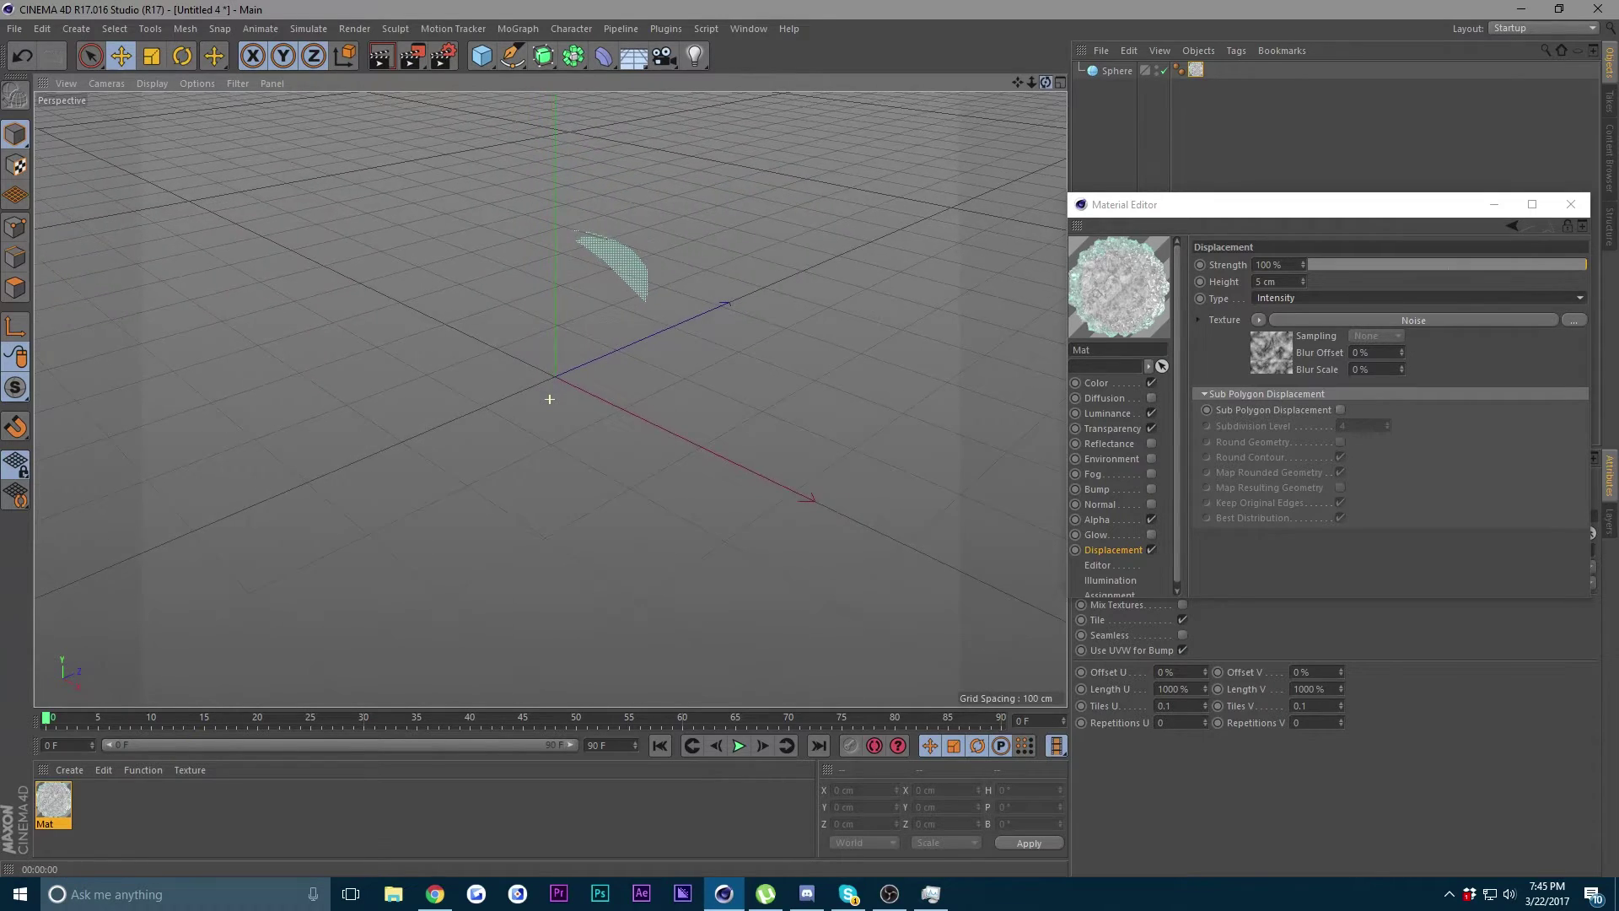
- Show Mat's Luminance settings and move the Material Editor to the lower left
{"action": "left_click", "coordinate": [1108, 414]}
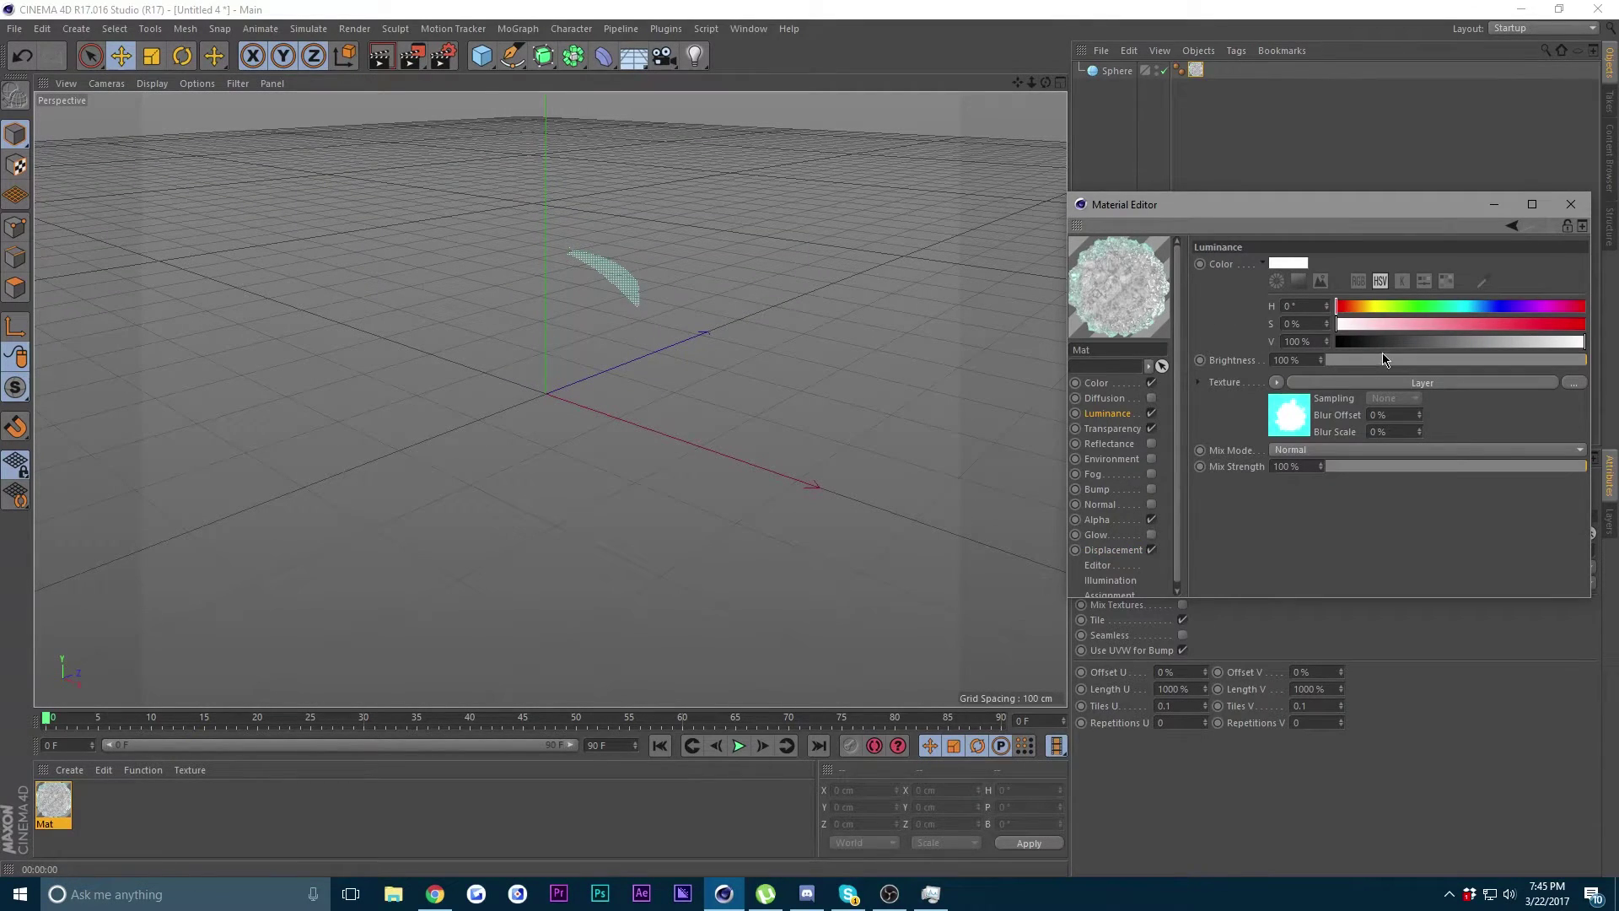
{"action": "left_click", "coordinate": [483, 59]}
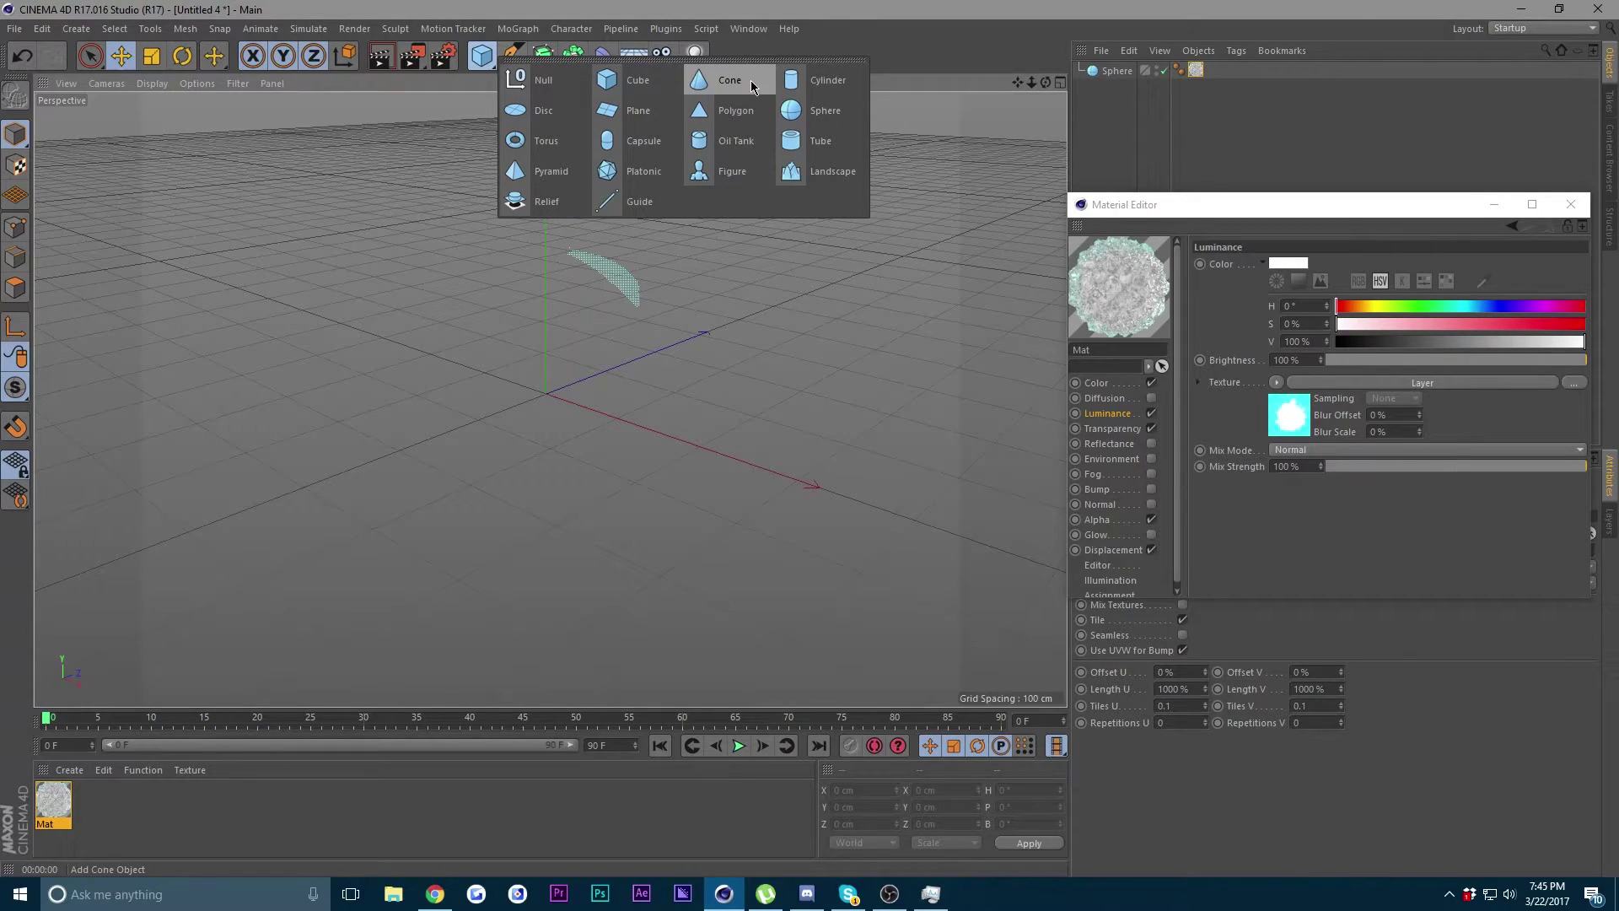
{"action": "left_click", "coordinate": [780, 105]}
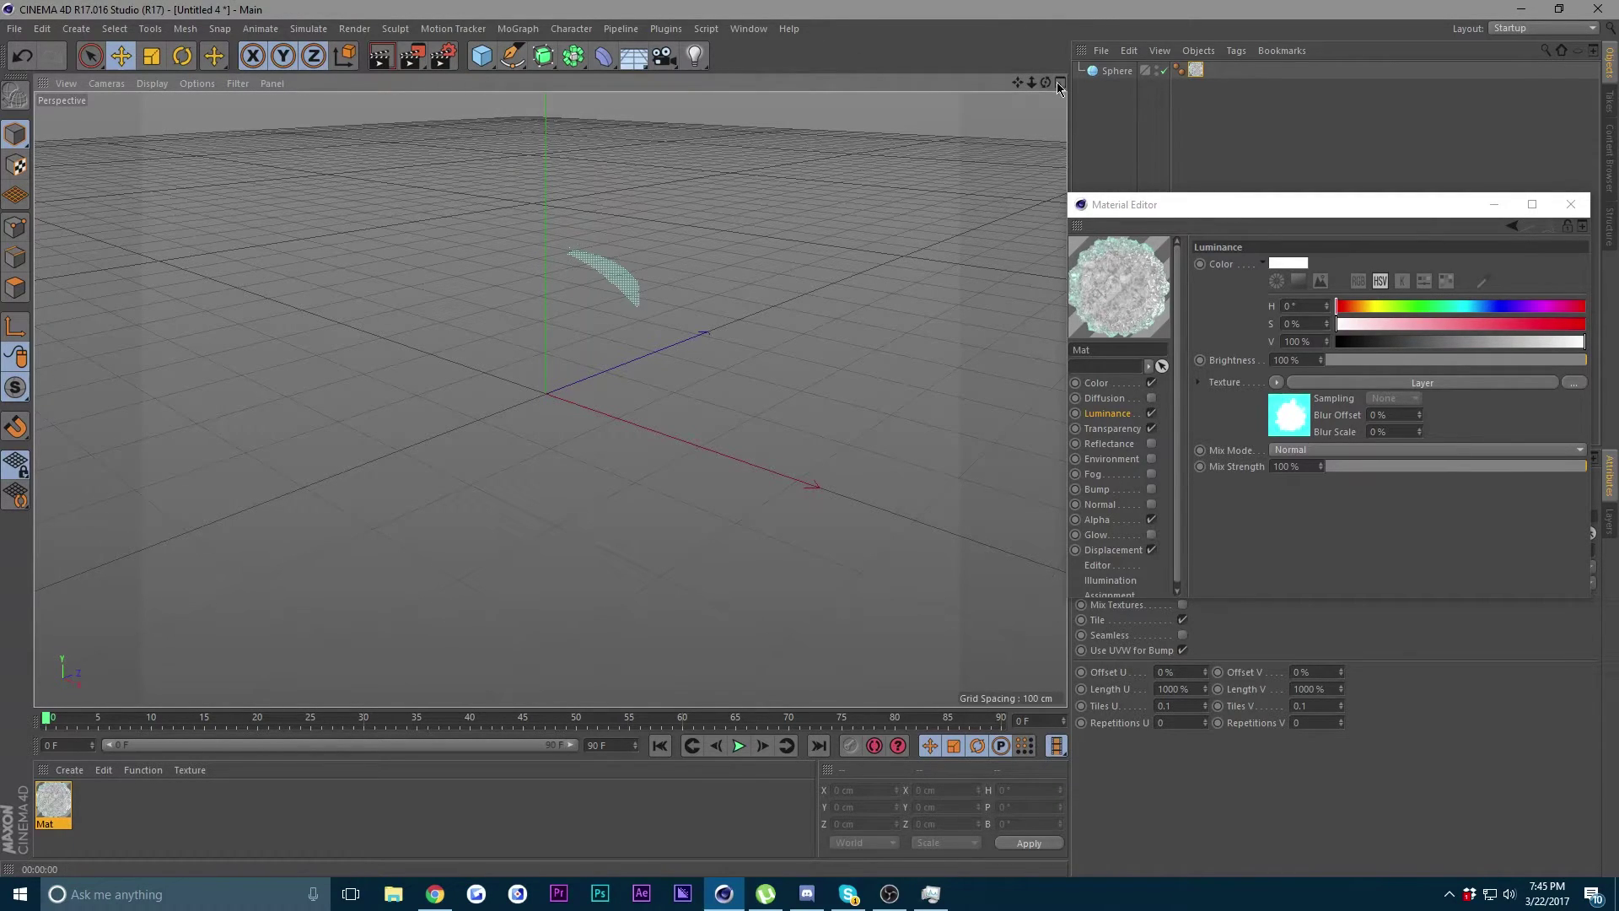
{"action": "left_click_drag", "start_coordinate": [1207, 233], "coordinate": [276, 683]}
- Turn off Render Perfect on the Sphere and render the view to preview the cyan noise ball
{"action": "left_click", "coordinate": [1095, 73]}
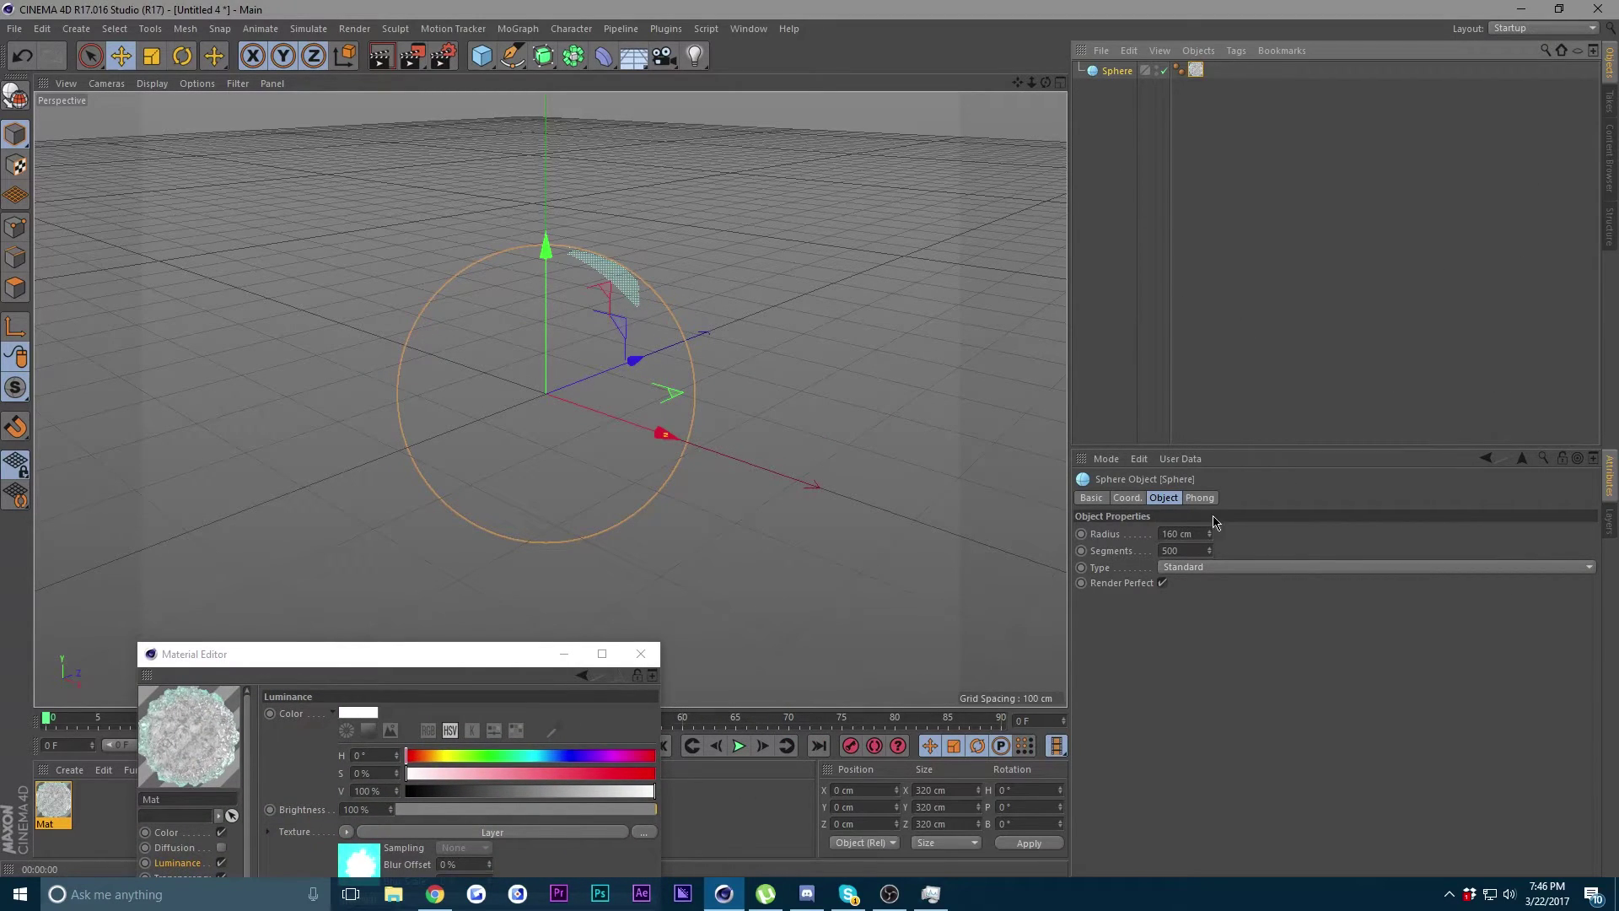
{"action": "left_click", "coordinate": [1163, 583]}
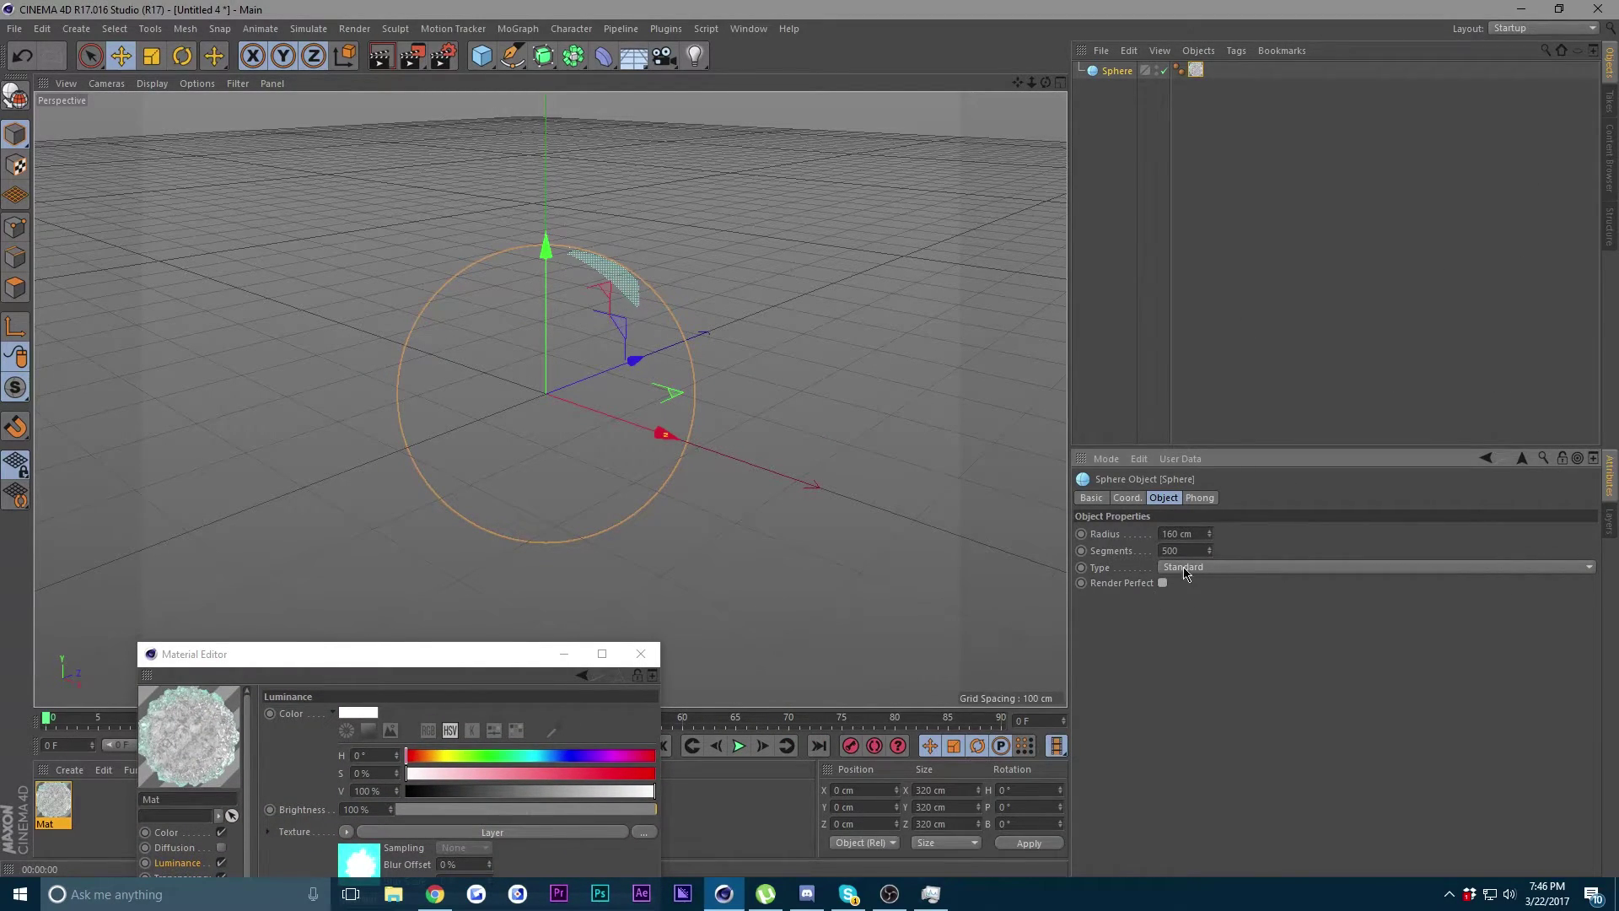
{"action": "mouse_move", "coordinate": [1046, 82]}
{"action": "left_mouse_down"}
{"action": "mouse_move", "coordinate": [1061, 56]}
{"action": "mouse_move", "coordinate": [1021, 80]}
{"action": "mouse_move", "coordinate": [1034, 79]}
{"action": "left_mouse_up"}
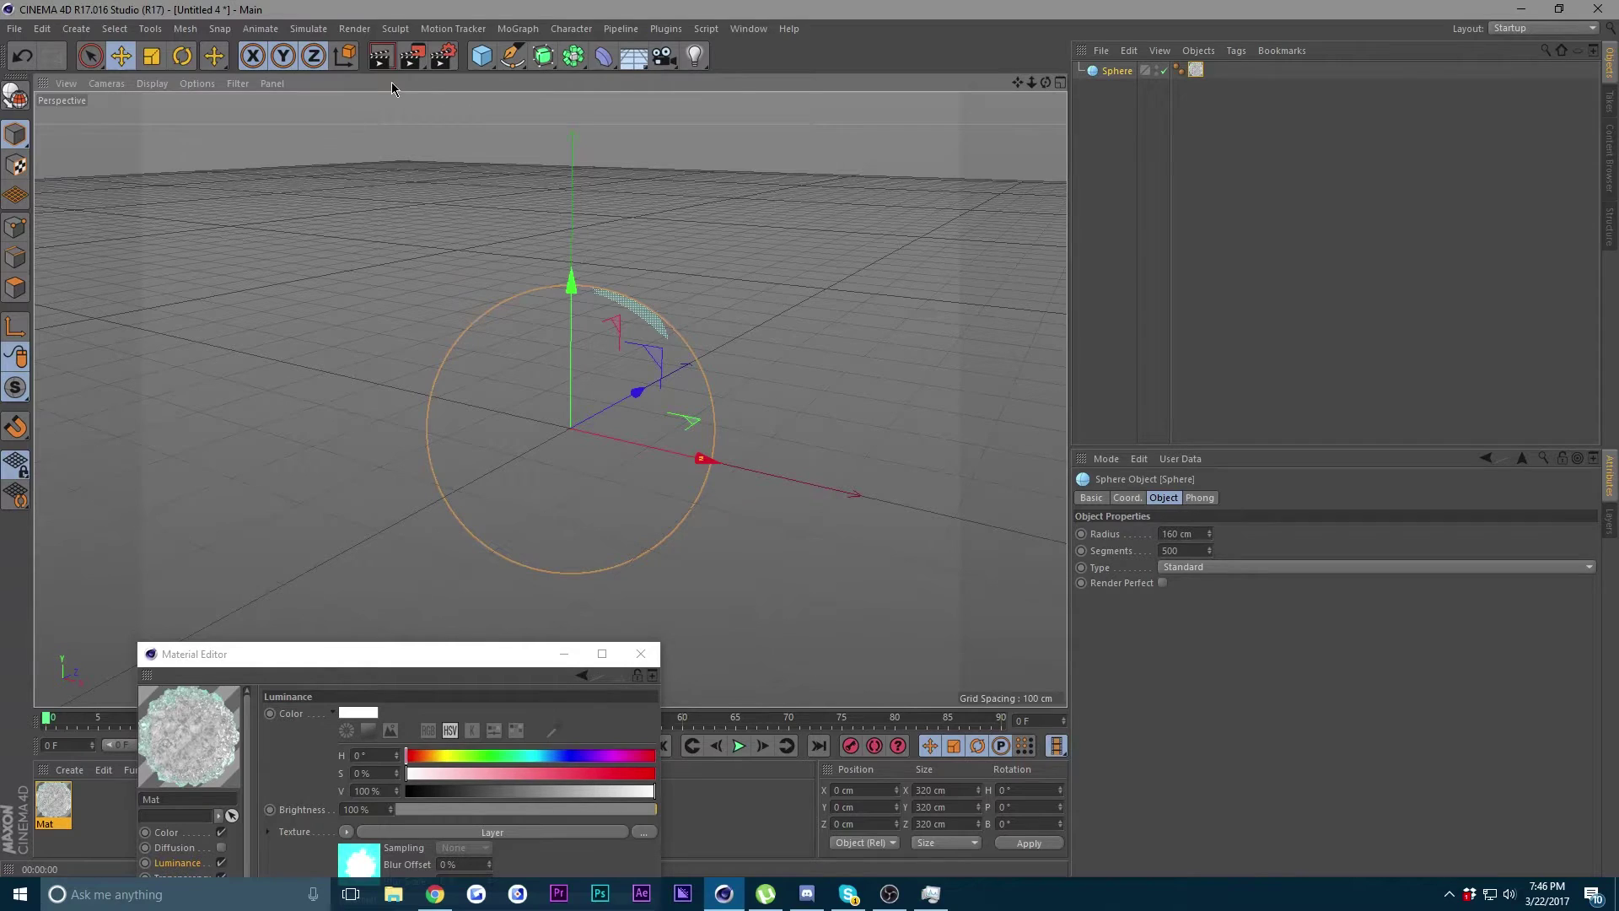
{"action": "key", "text": "ctrl+r"}
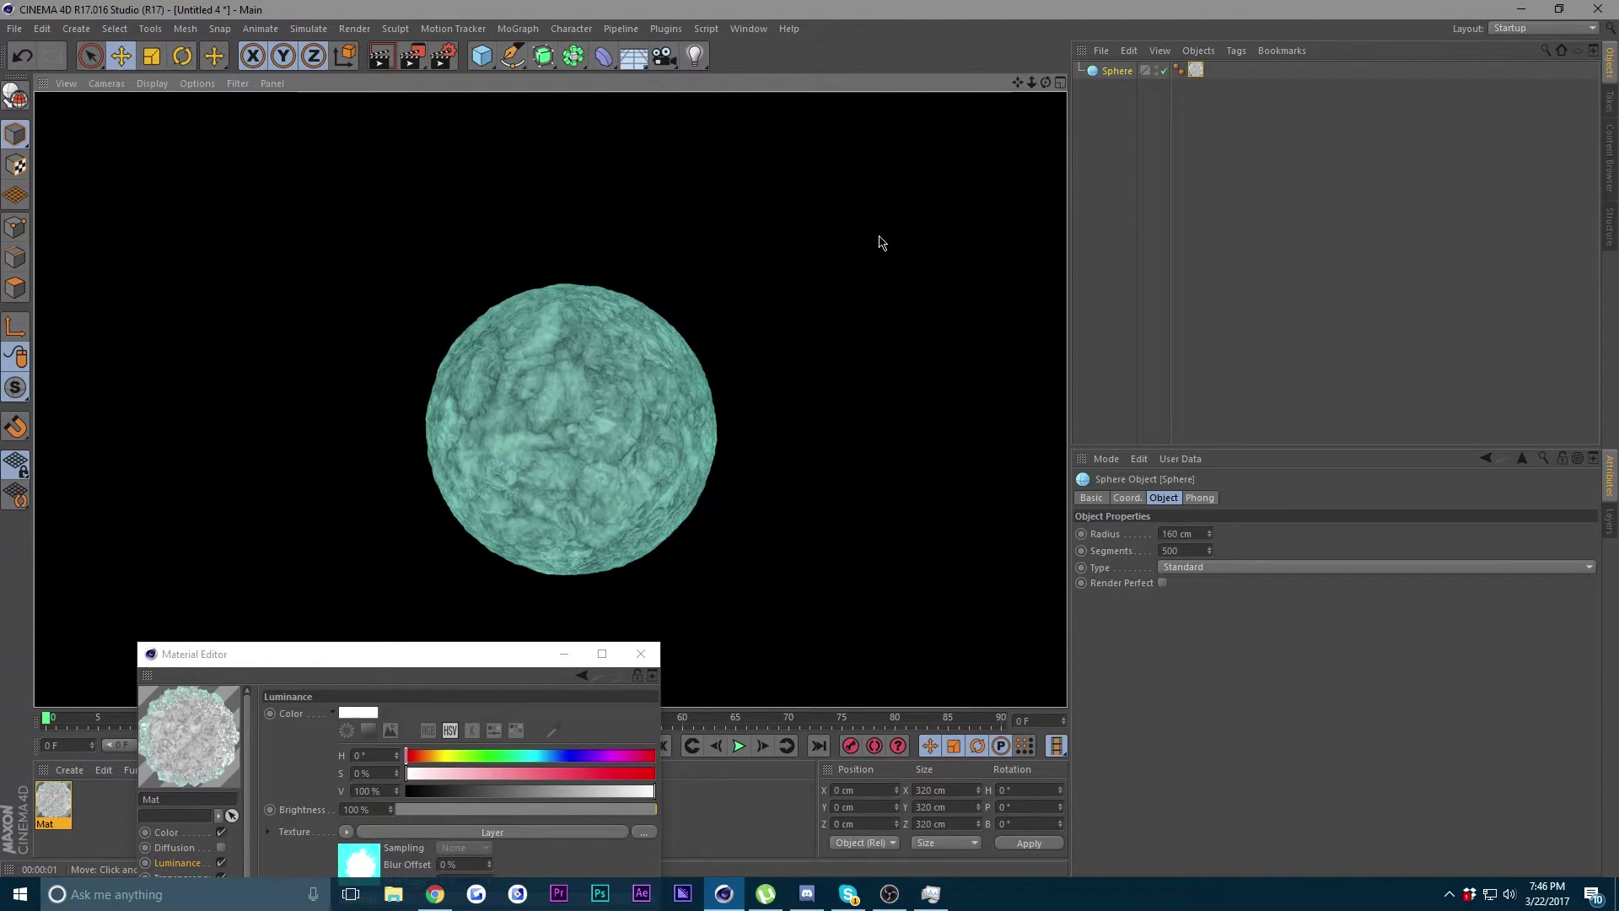
{"action": "left_click_drag", "start_coordinate": [348, 664], "coordinate": [1285, 206]}
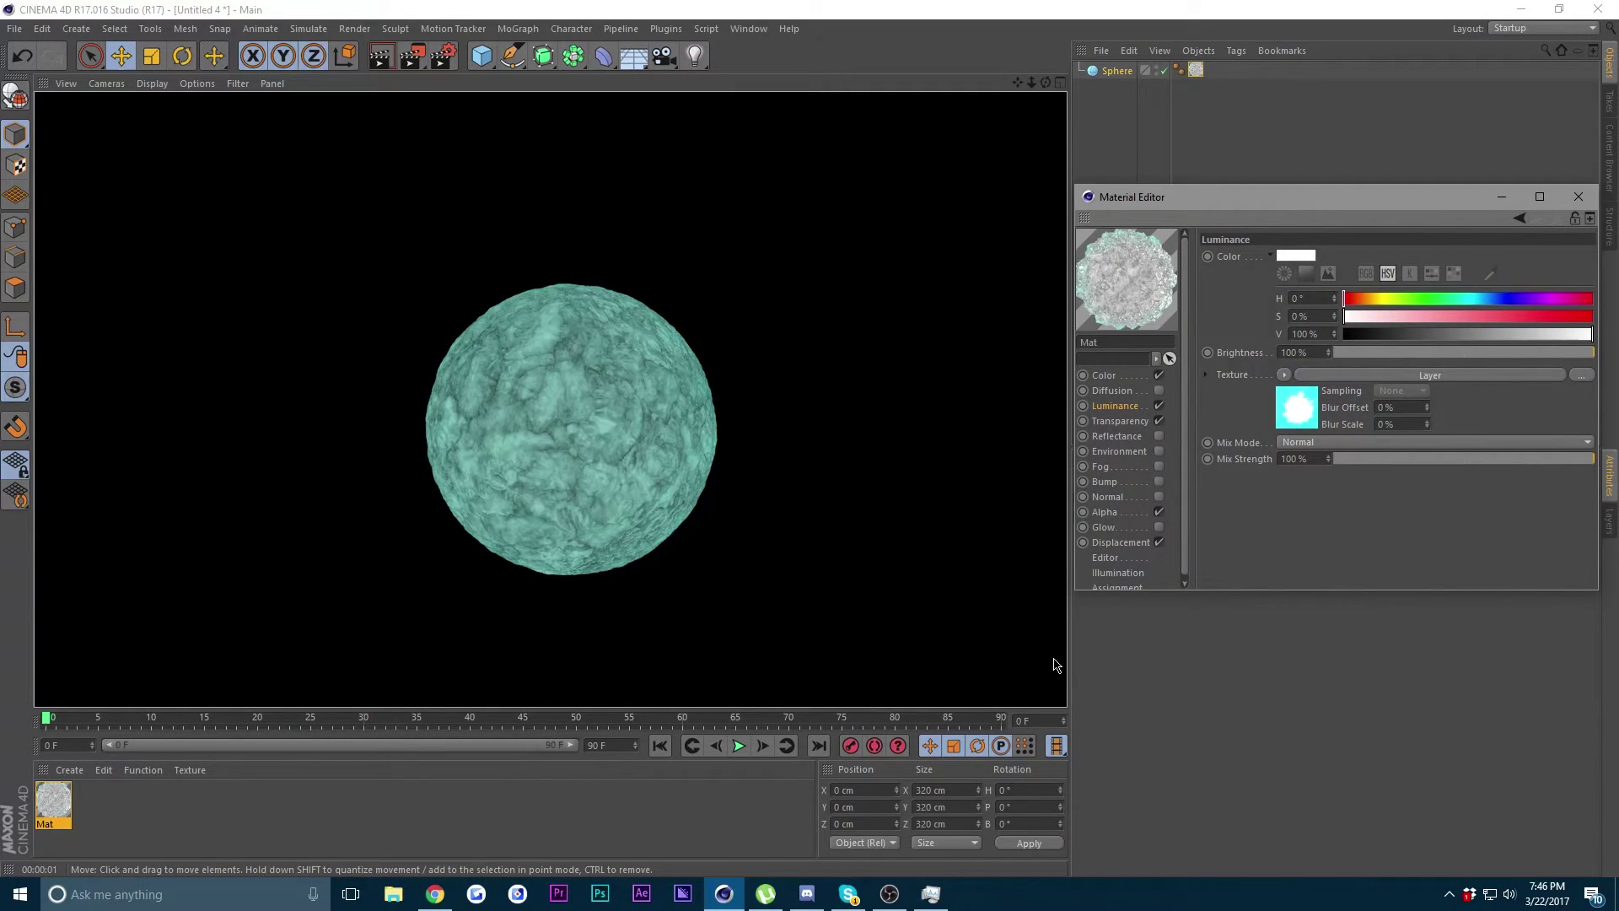
- Move the Material Editor aside, deselect the sphere, and add a second sphere from the primitives
{"action": "double_click", "coordinate": [1319, 192]}
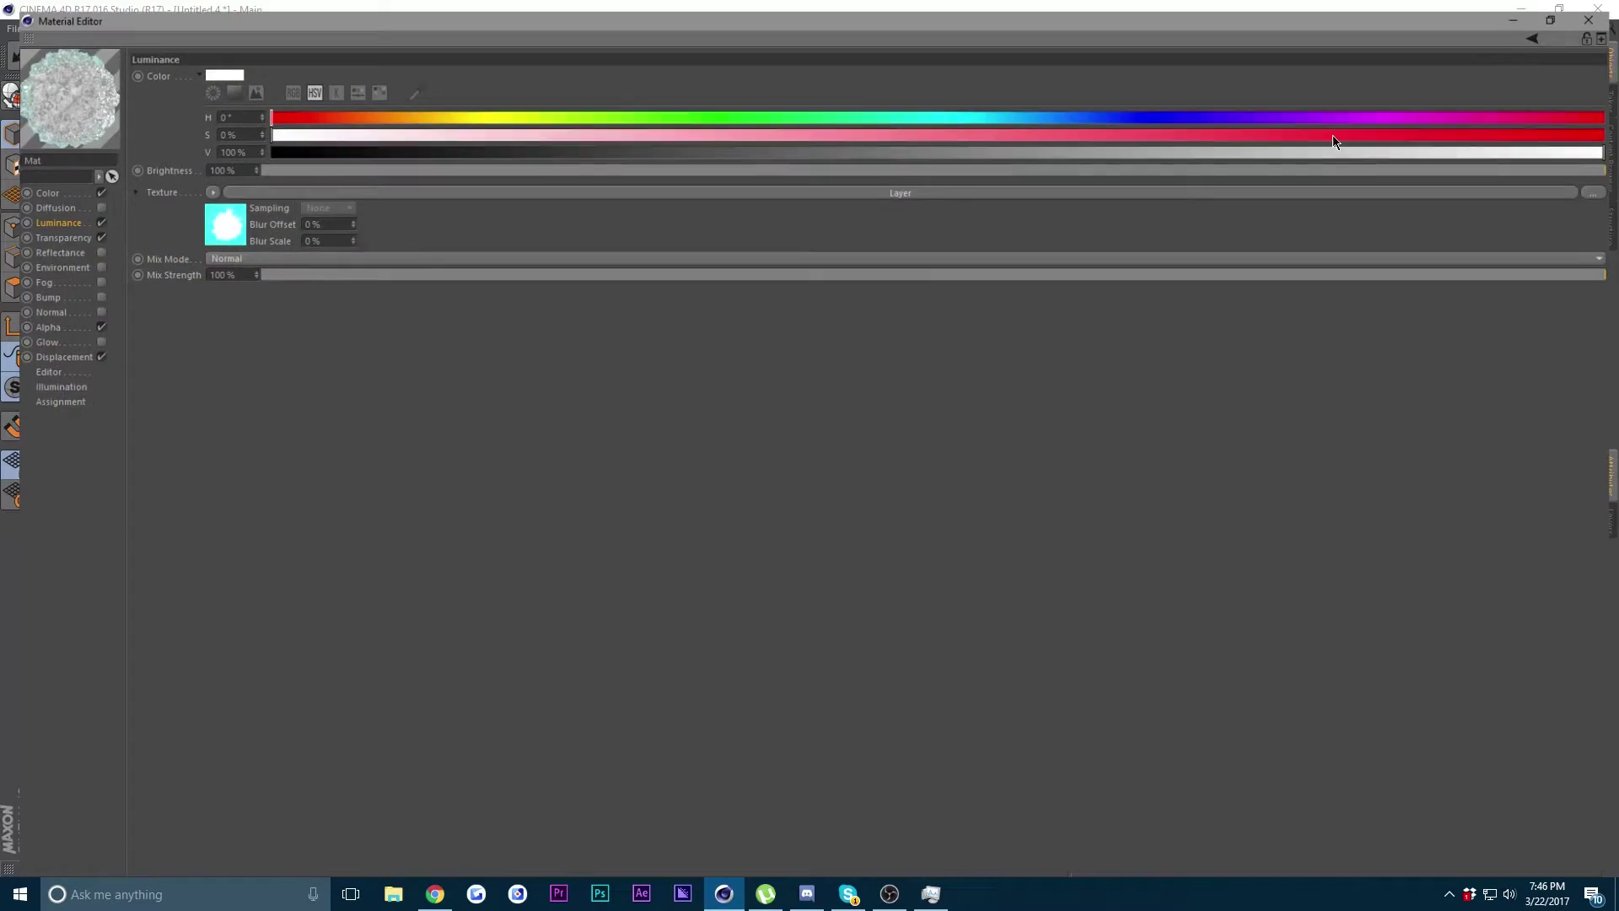
{"action": "left_click_drag", "start_coordinate": [1085, 209], "coordinate": [1154, 55]}
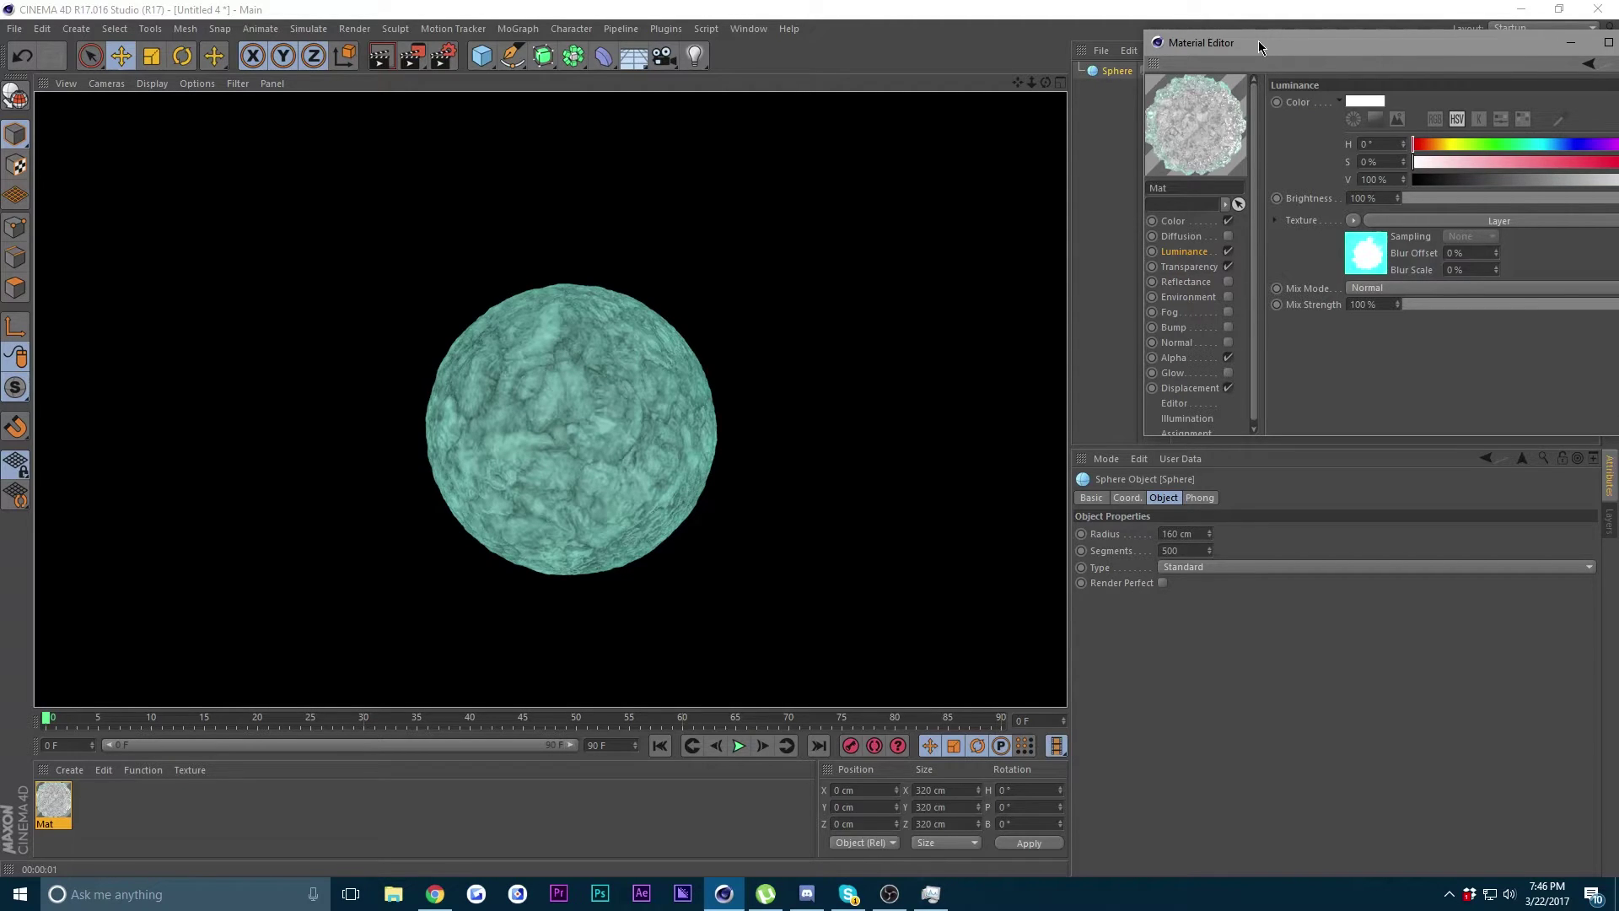
{"action": "left_click_drag", "start_coordinate": [1259, 46], "coordinate": [1299, 311]}
{"action": "left_click", "coordinate": [1123, 282]}
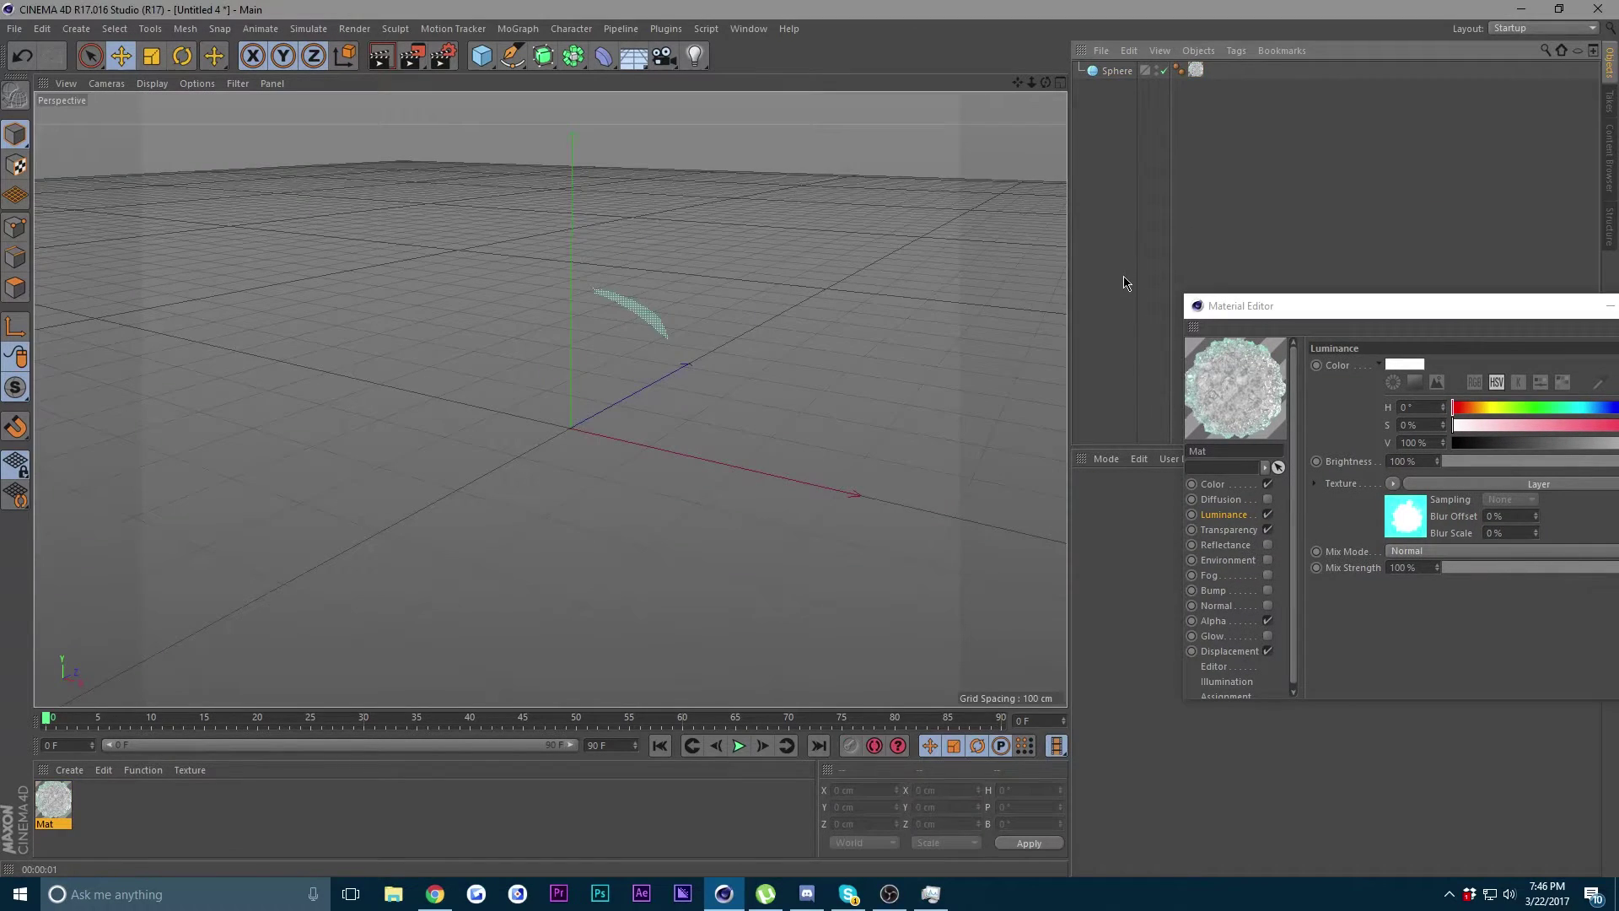
{"action": "left_click_drag", "start_coordinate": [486, 64], "coordinate": [804, 136]}
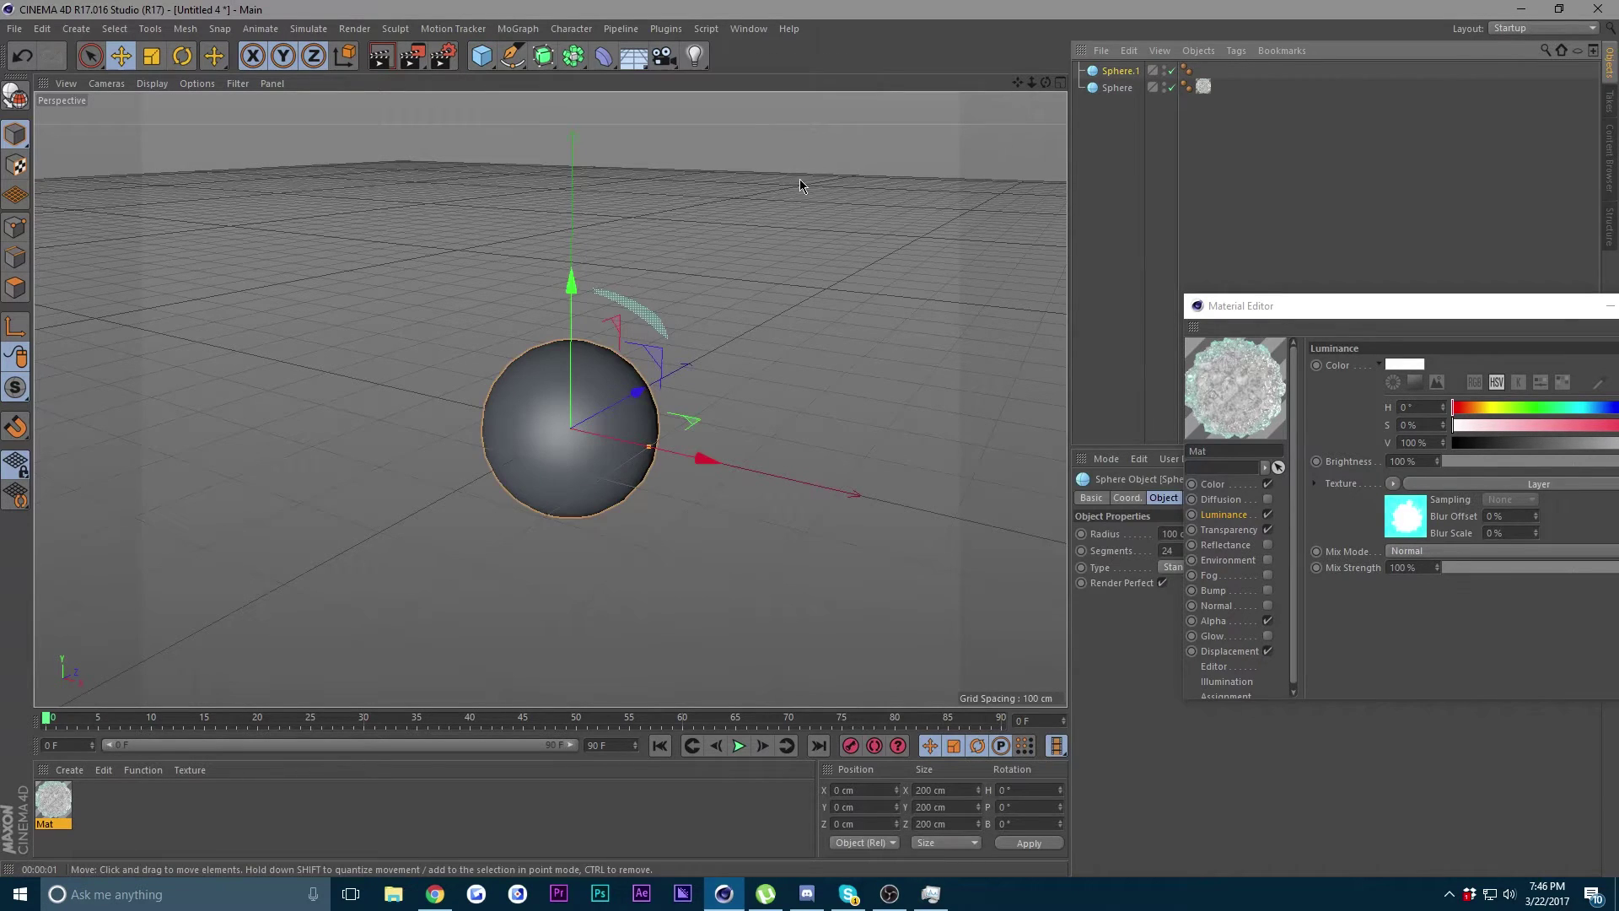
- Check the new sphere's placement inside the original in the four-view layout
{"action": "left_click_drag", "start_coordinate": [1051, 97], "coordinate": [1036, 115], "text": "alt"}
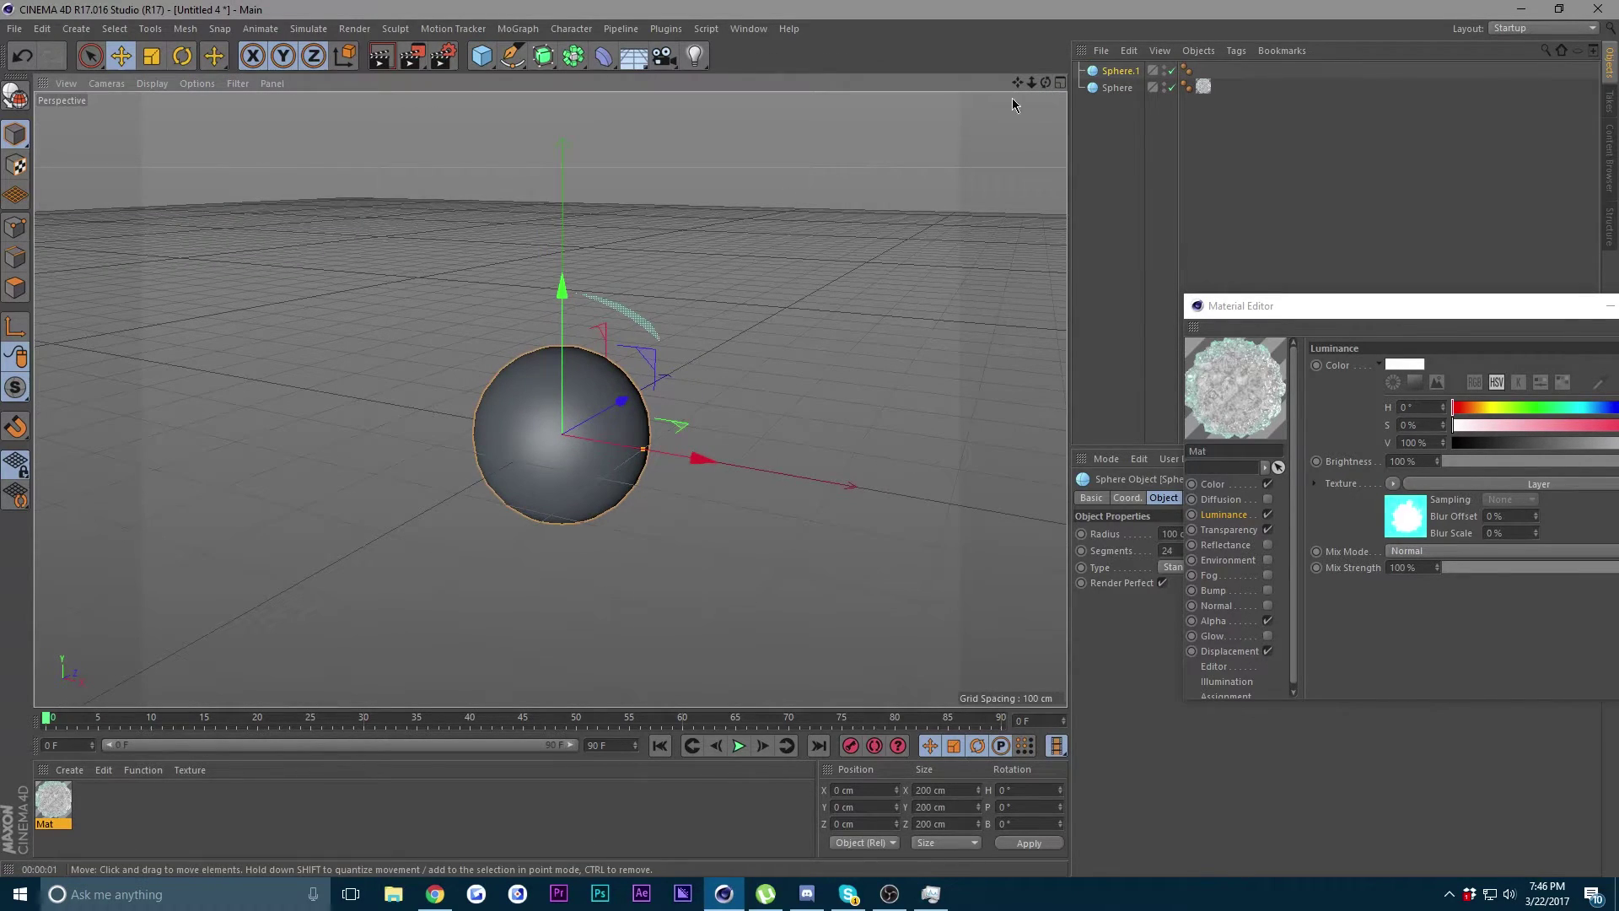
{"action": "left_click", "coordinate": [1059, 82]}
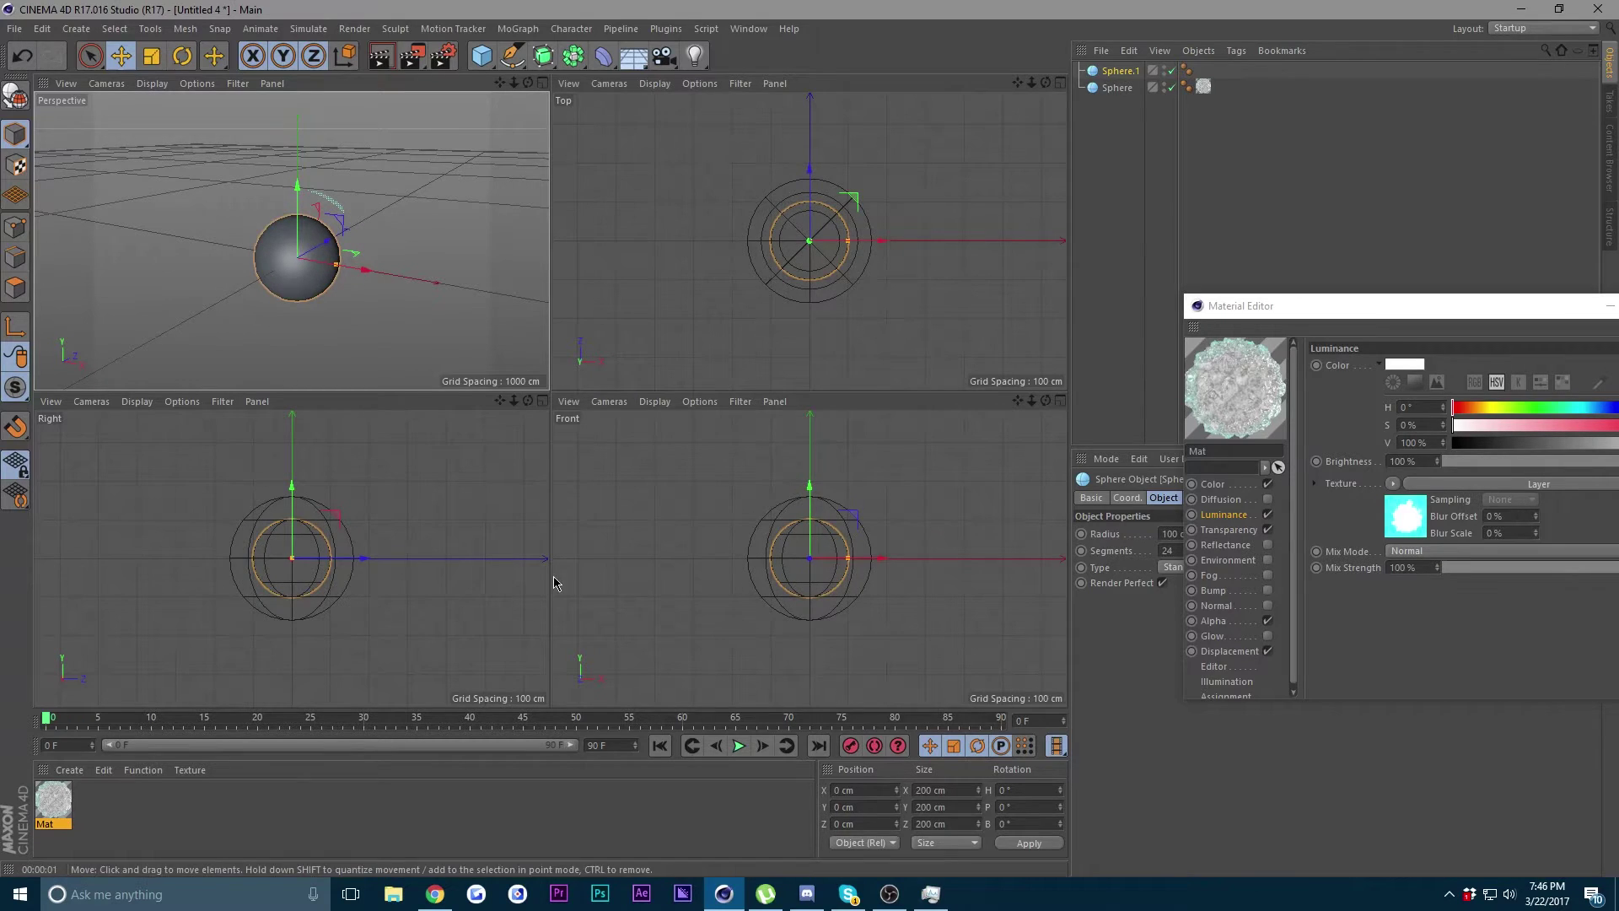
{"action": "left_click_drag", "start_coordinate": [1031, 83], "coordinate": [1104, 120]}
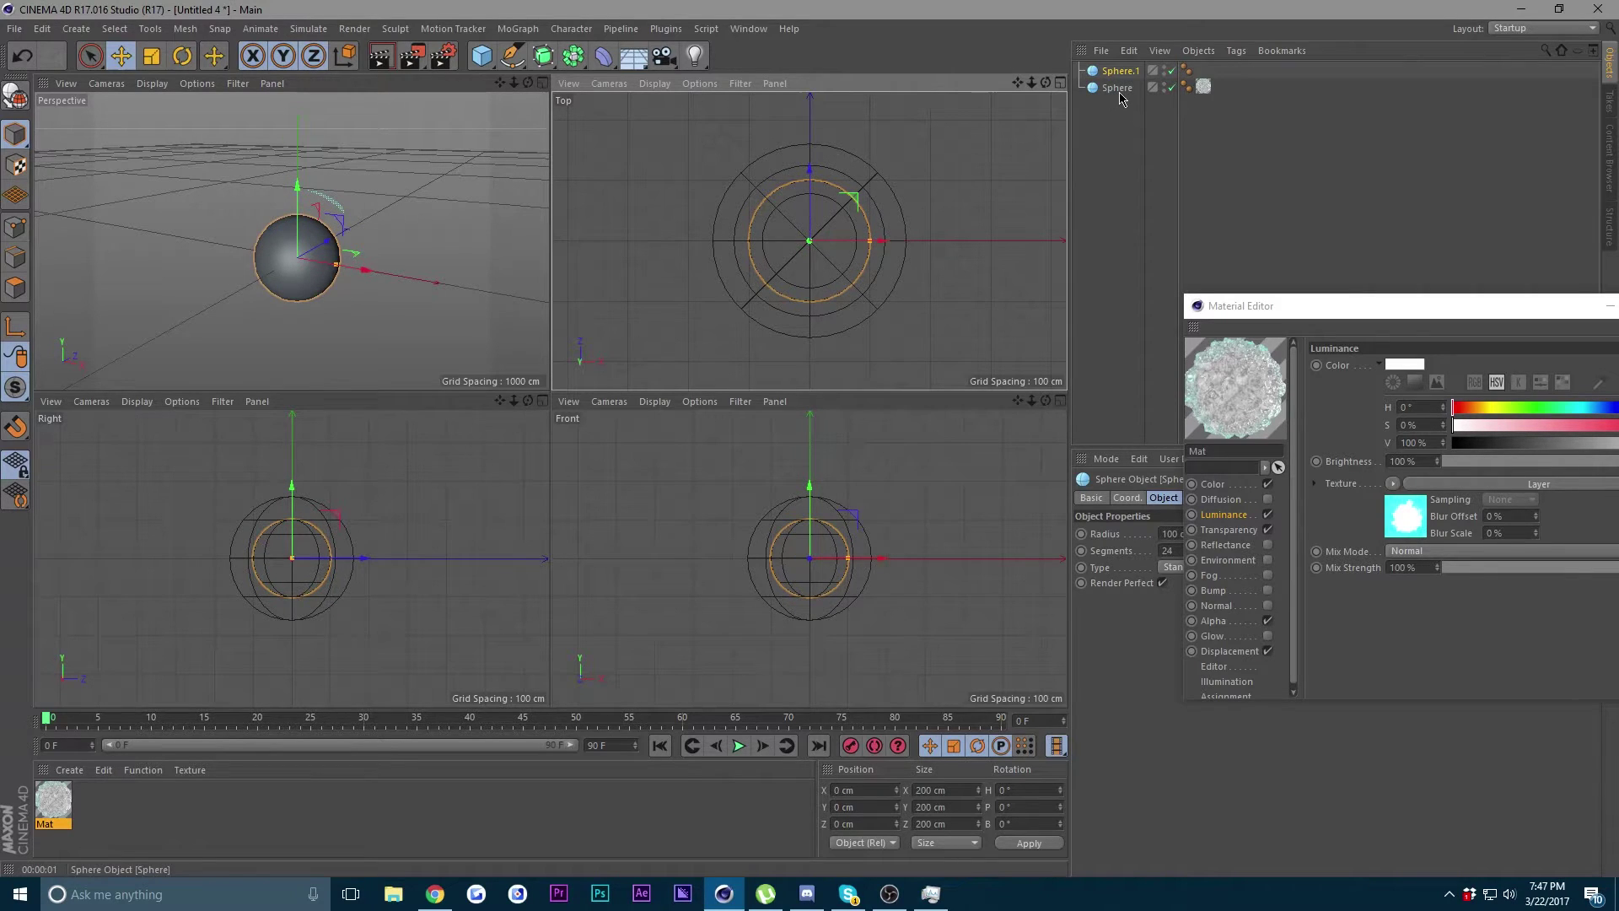
{"action": "key", "text": "F1"}
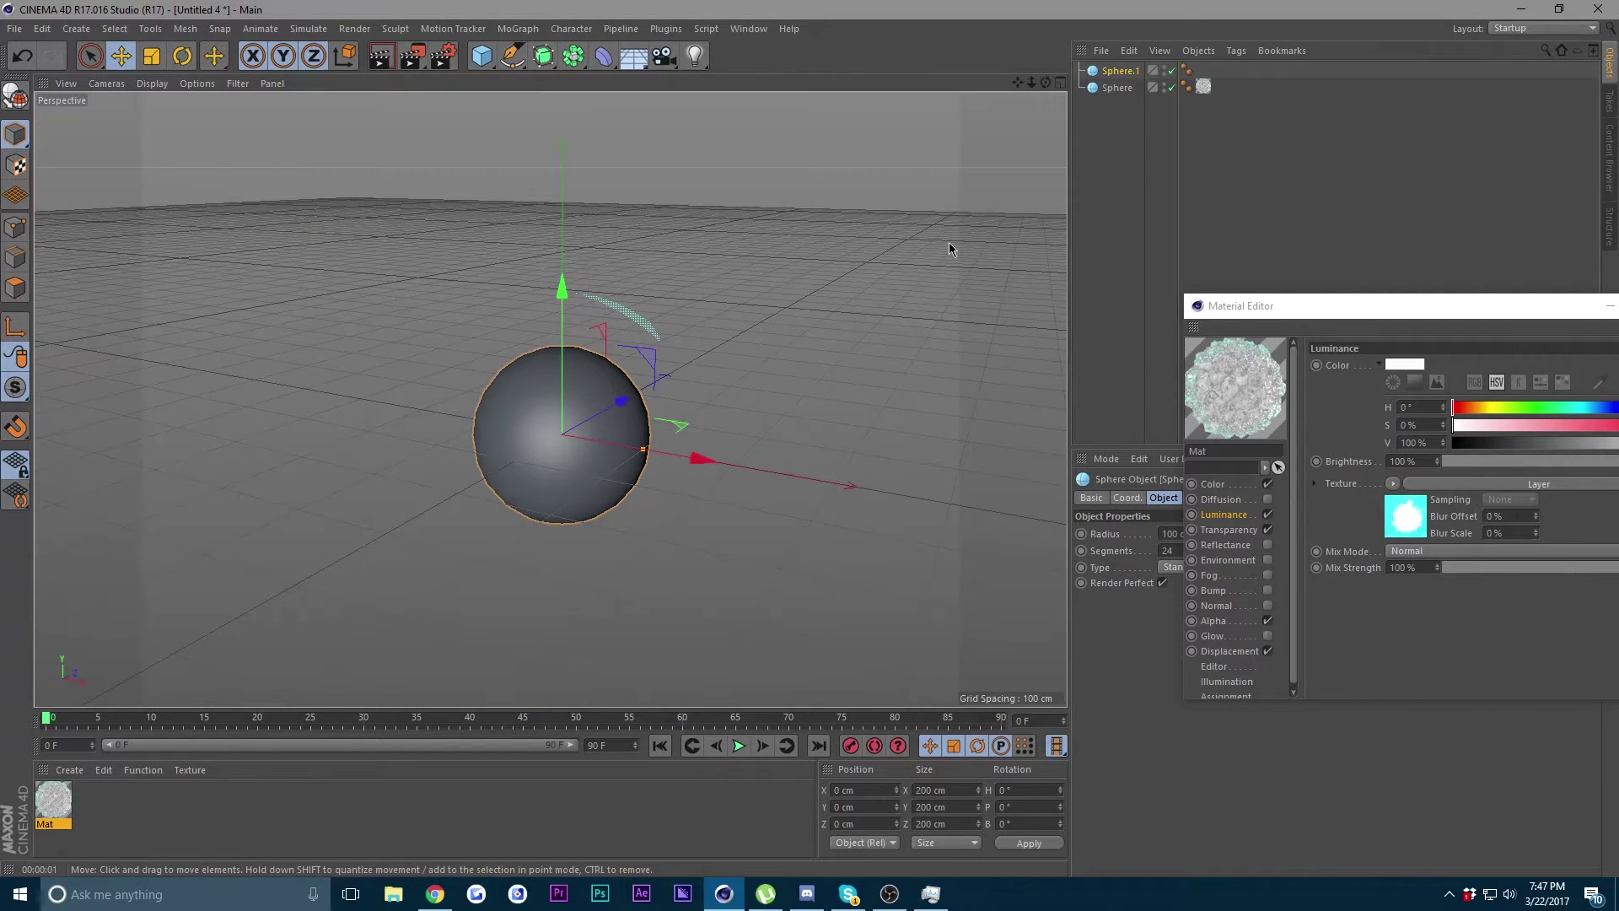
- Rename the new sphere 'inner core' and the original sphere 'outer core'
{"action": "double_click", "coordinate": [1112, 72]}
{"action": "type", "text": "inner c"}
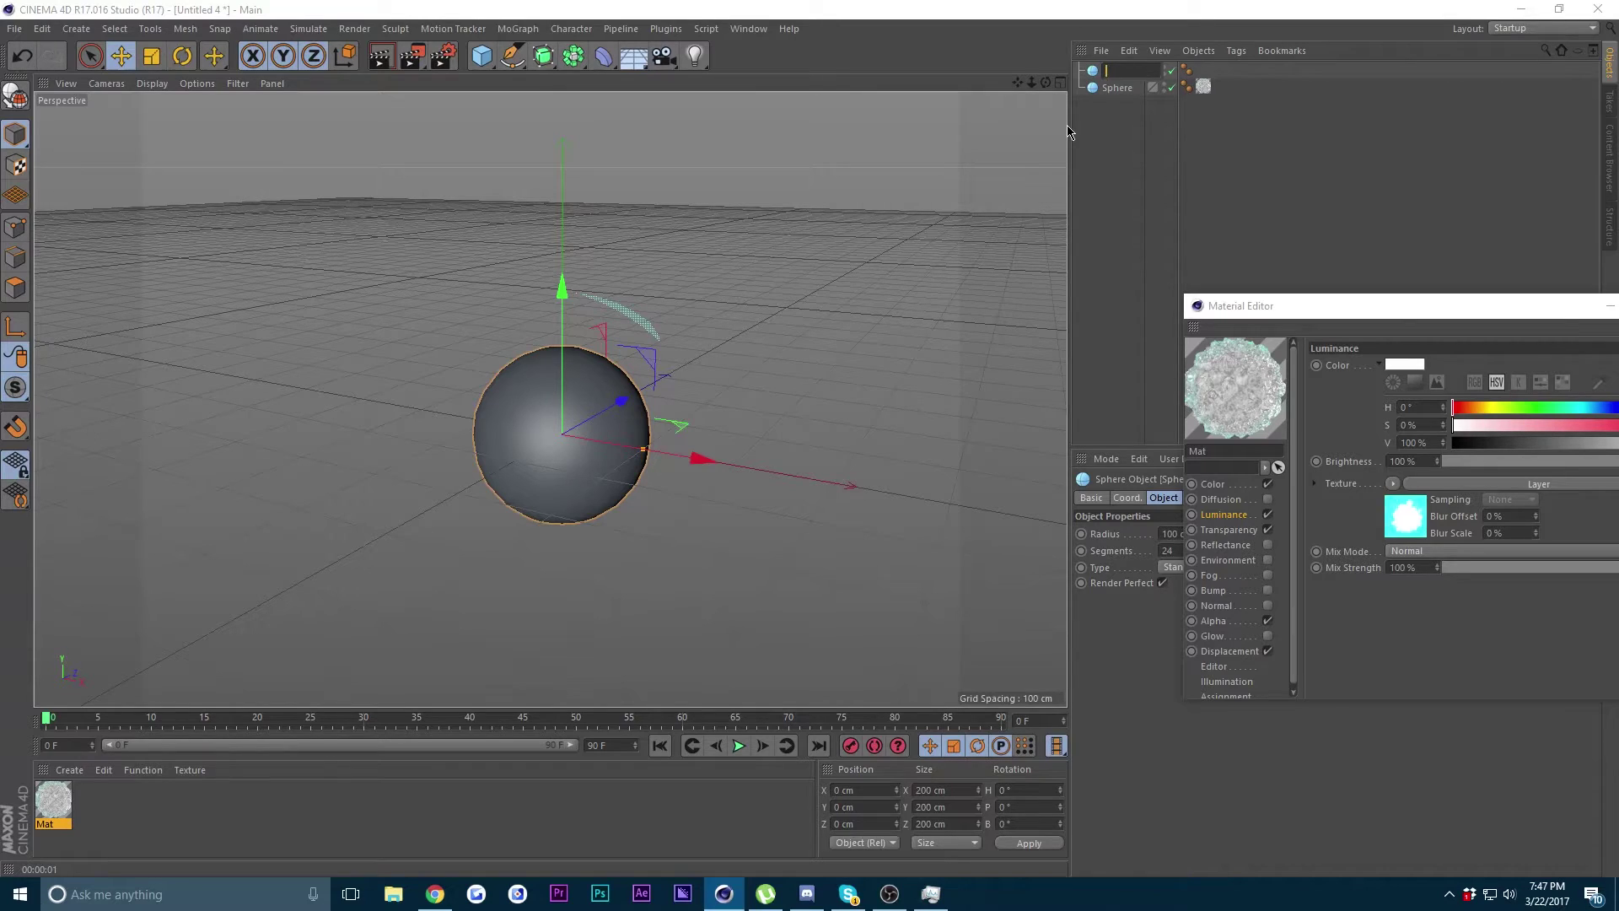
{"action": "type", "text": "ore"}
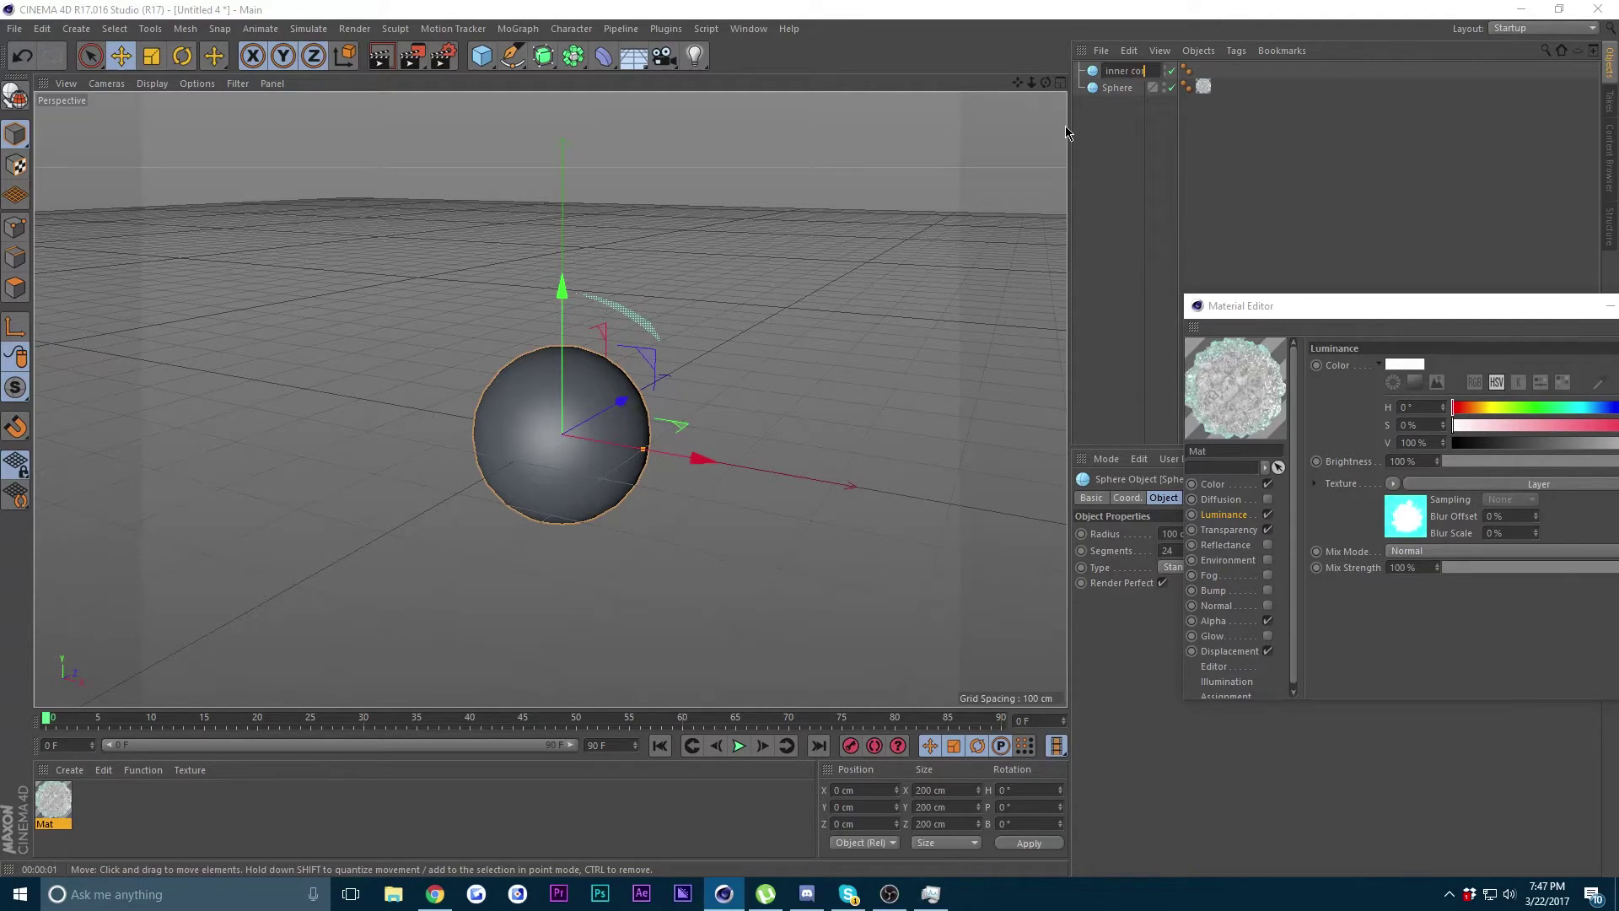
{"action": "key", "text": "Return"}
{"action": "double_click", "coordinate": [1115, 88]}
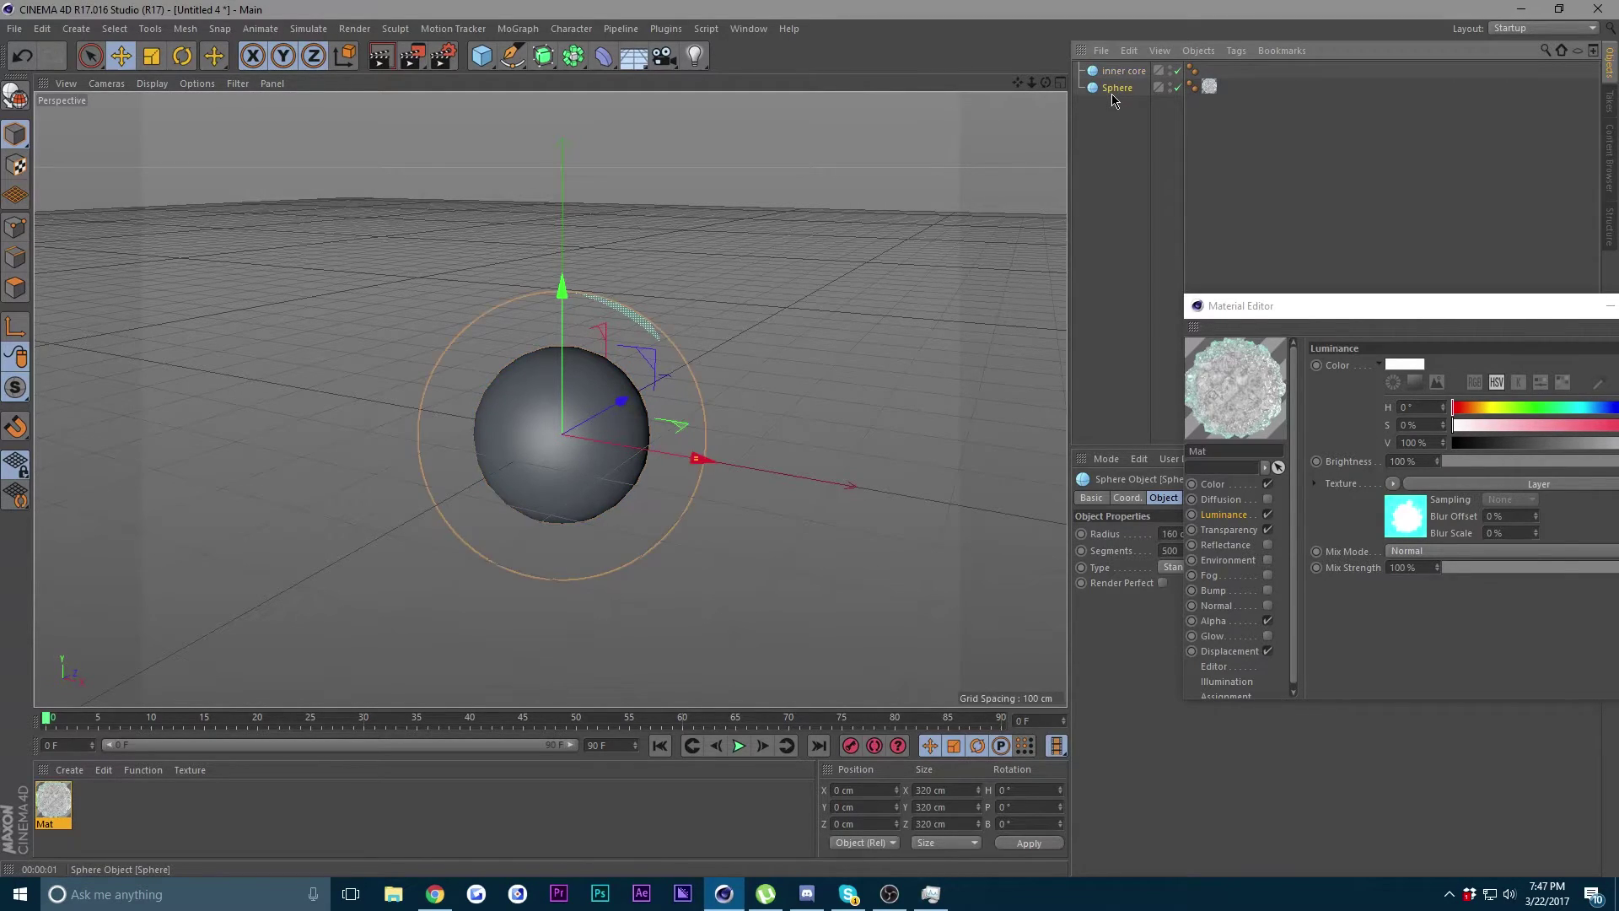
{"action": "key", "text": "BackSpace"}
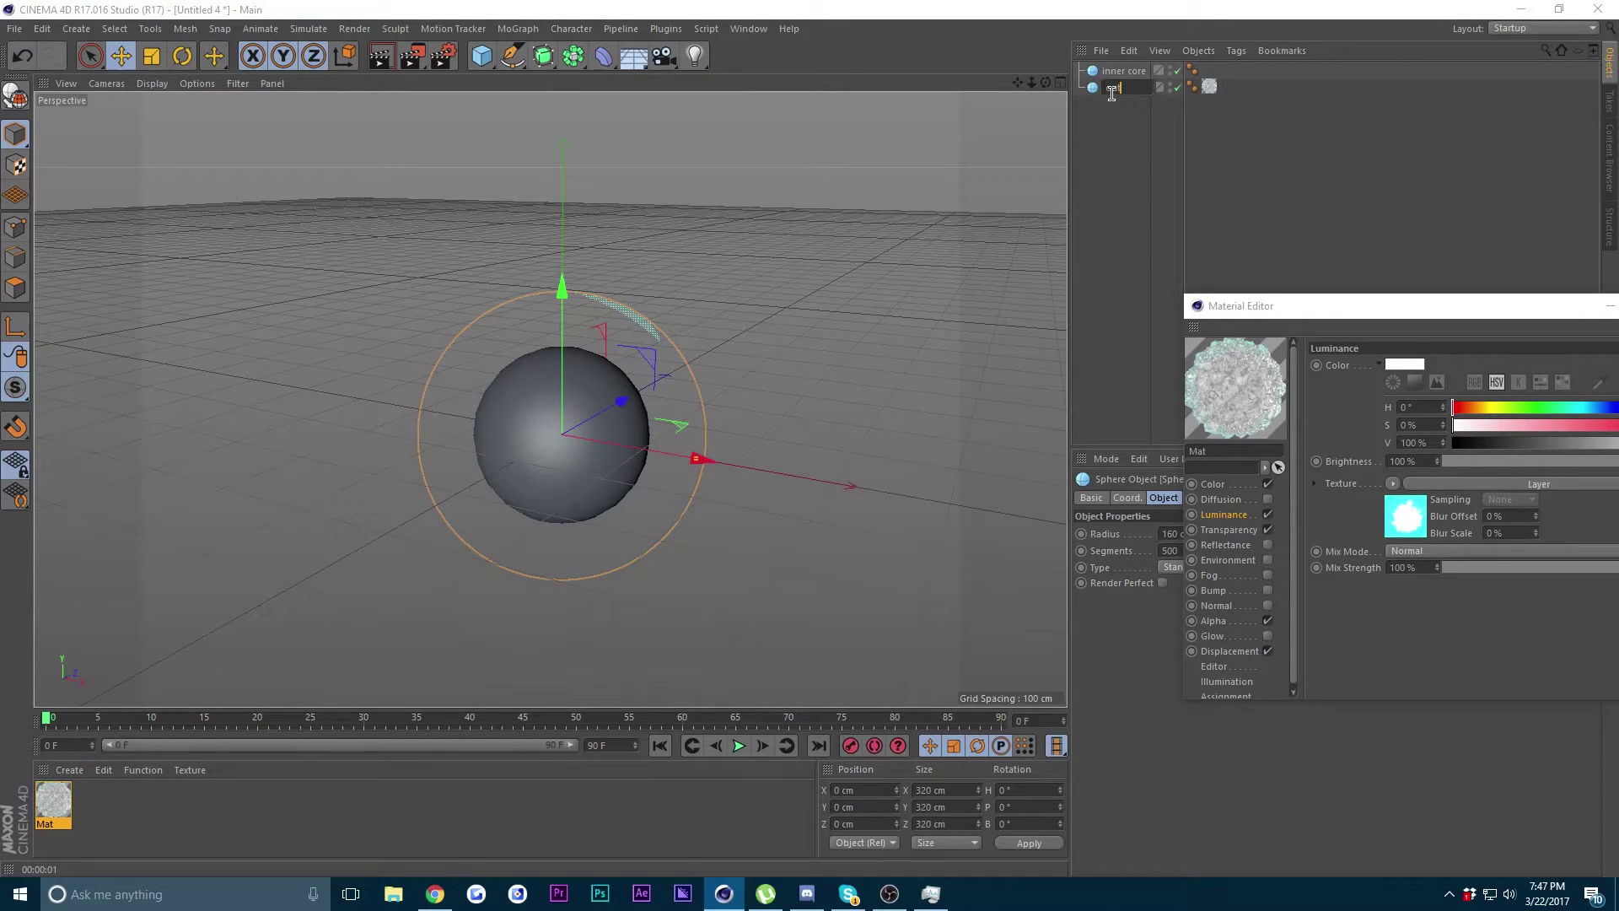
{"action": "key", "text": "Return"}
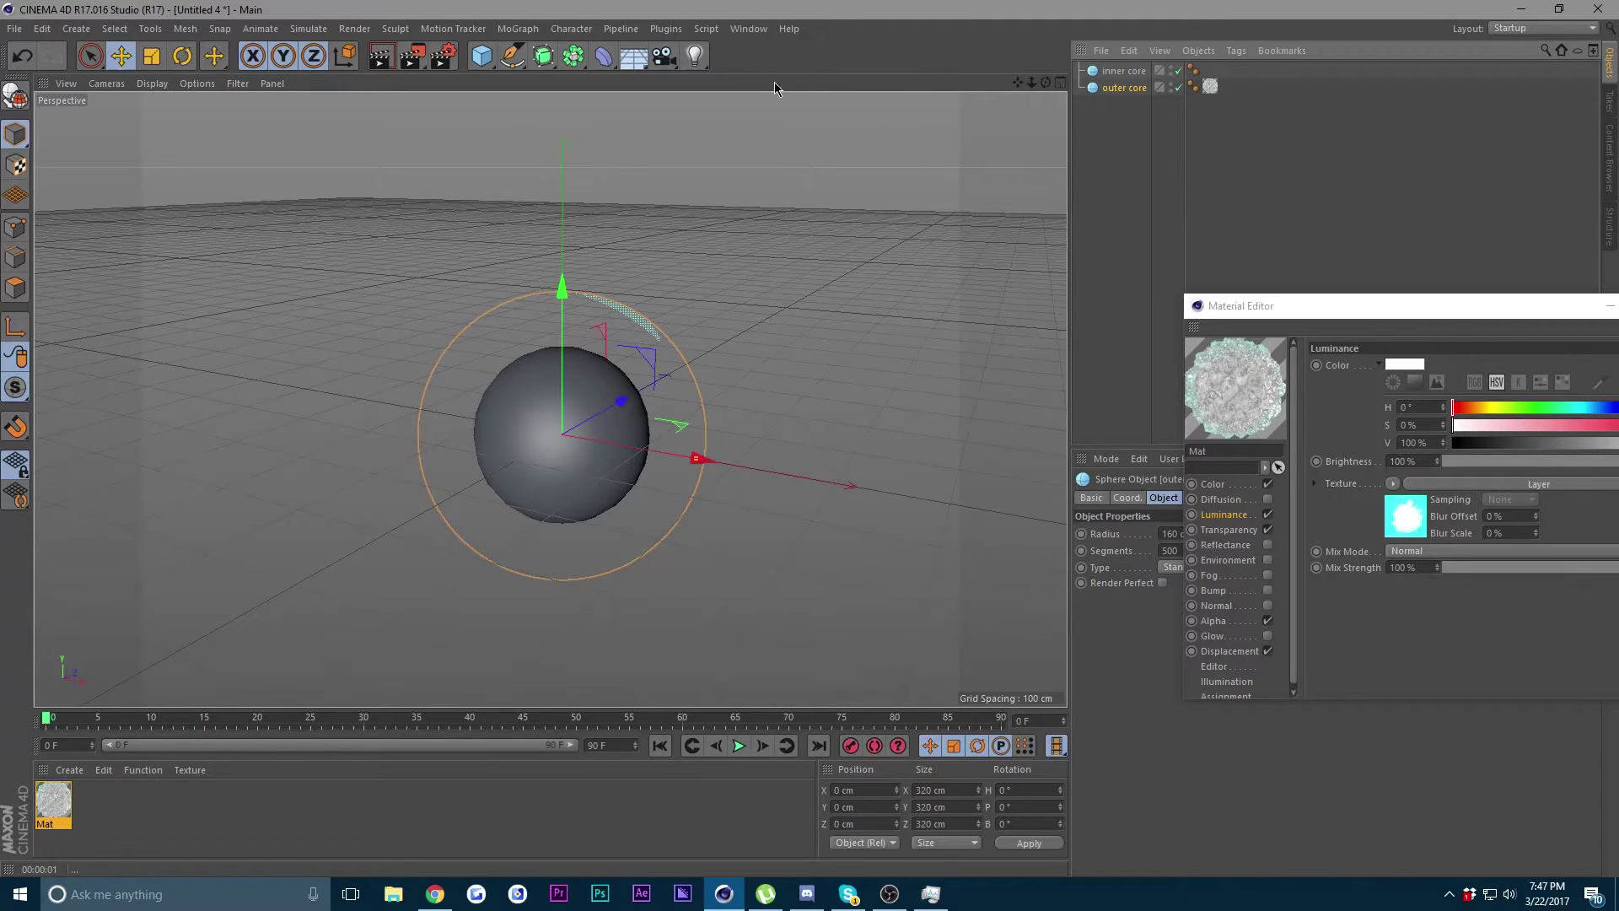
- Close Mat's editor and create a new default material, Mat.1
{"action": "left_click", "coordinate": [1128, 72]}
{"action": "left_click", "coordinate": [1130, 88]}
{"action": "left_click", "coordinate": [1128, 72]}
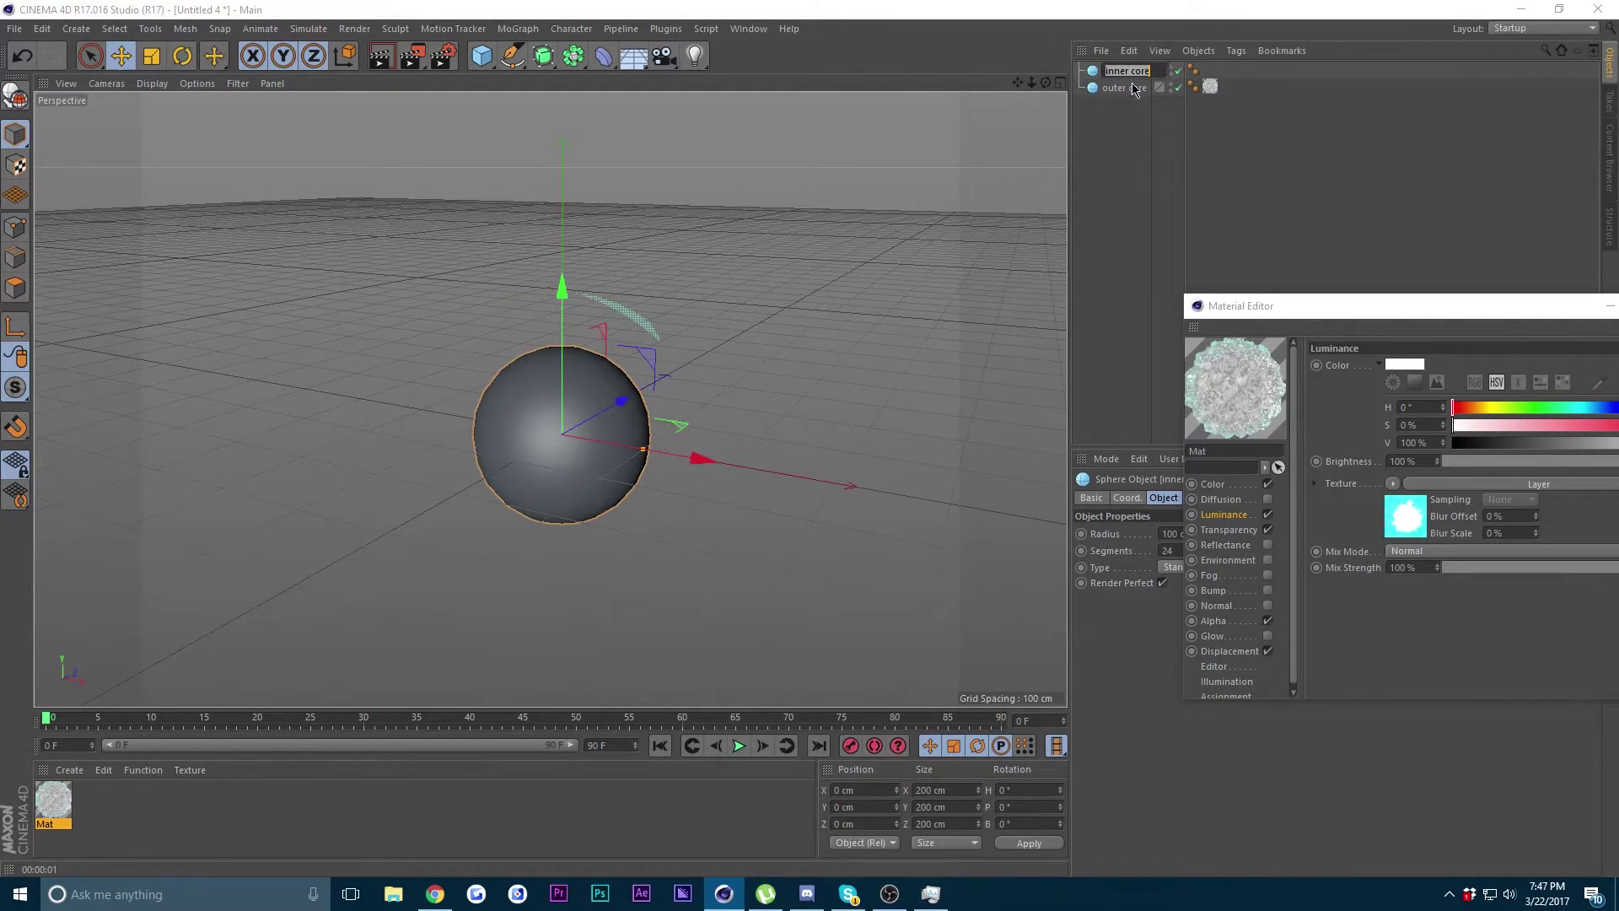
{"action": "left_click", "coordinate": [1127, 88]}
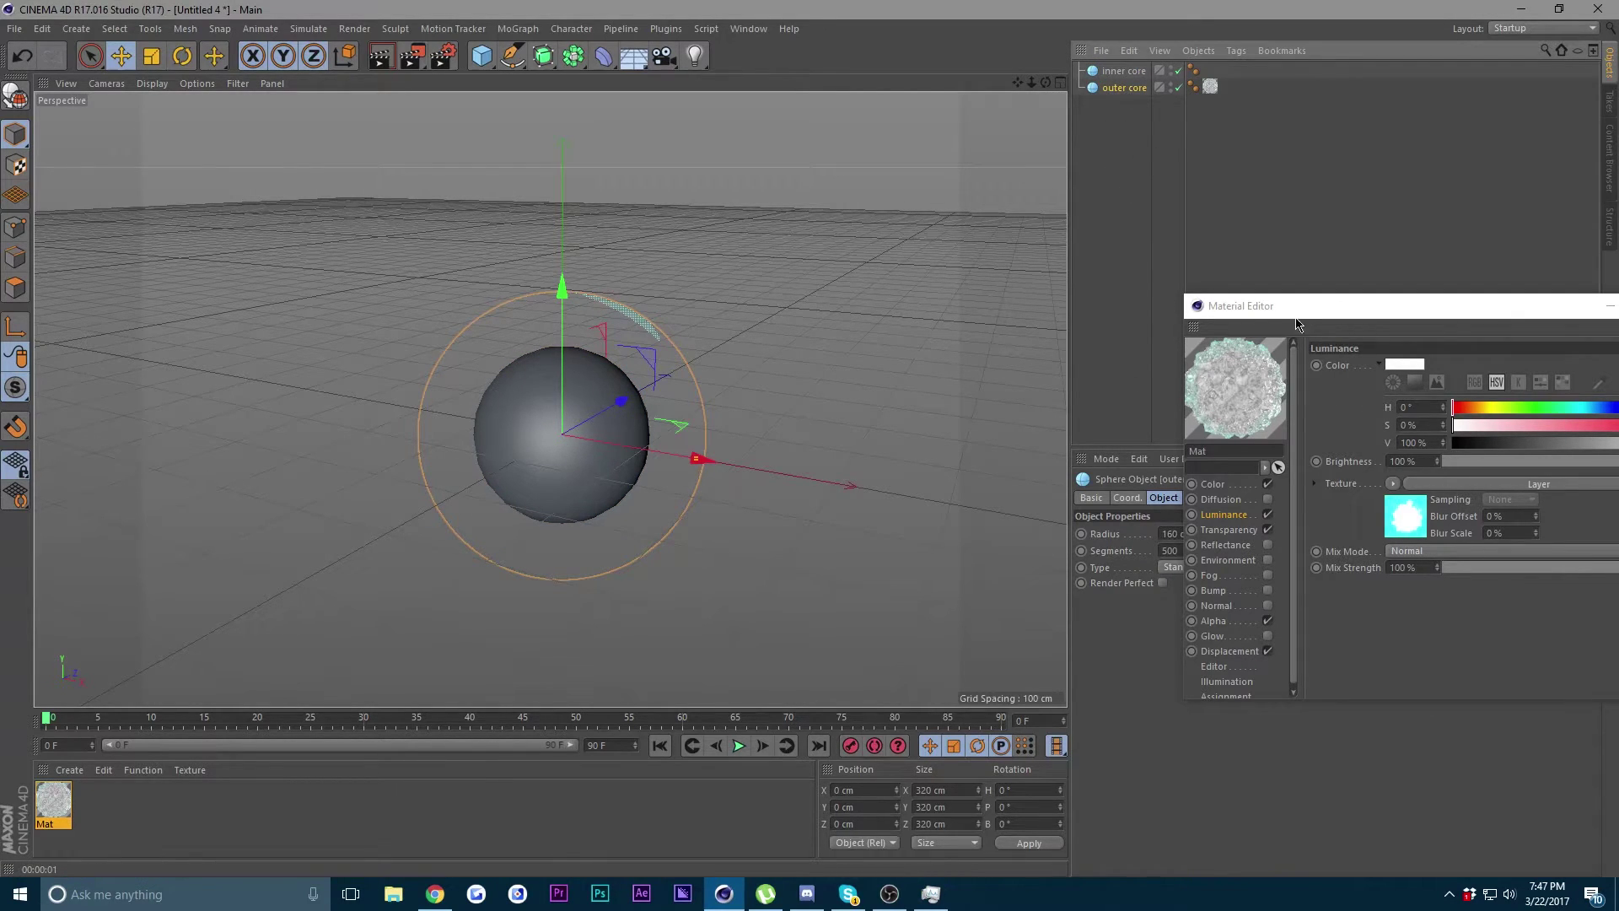
{"action": "left_click_drag", "start_coordinate": [1296, 310], "coordinate": [1005, 371]}
{"action": "left_click", "coordinate": [1397, 368]}
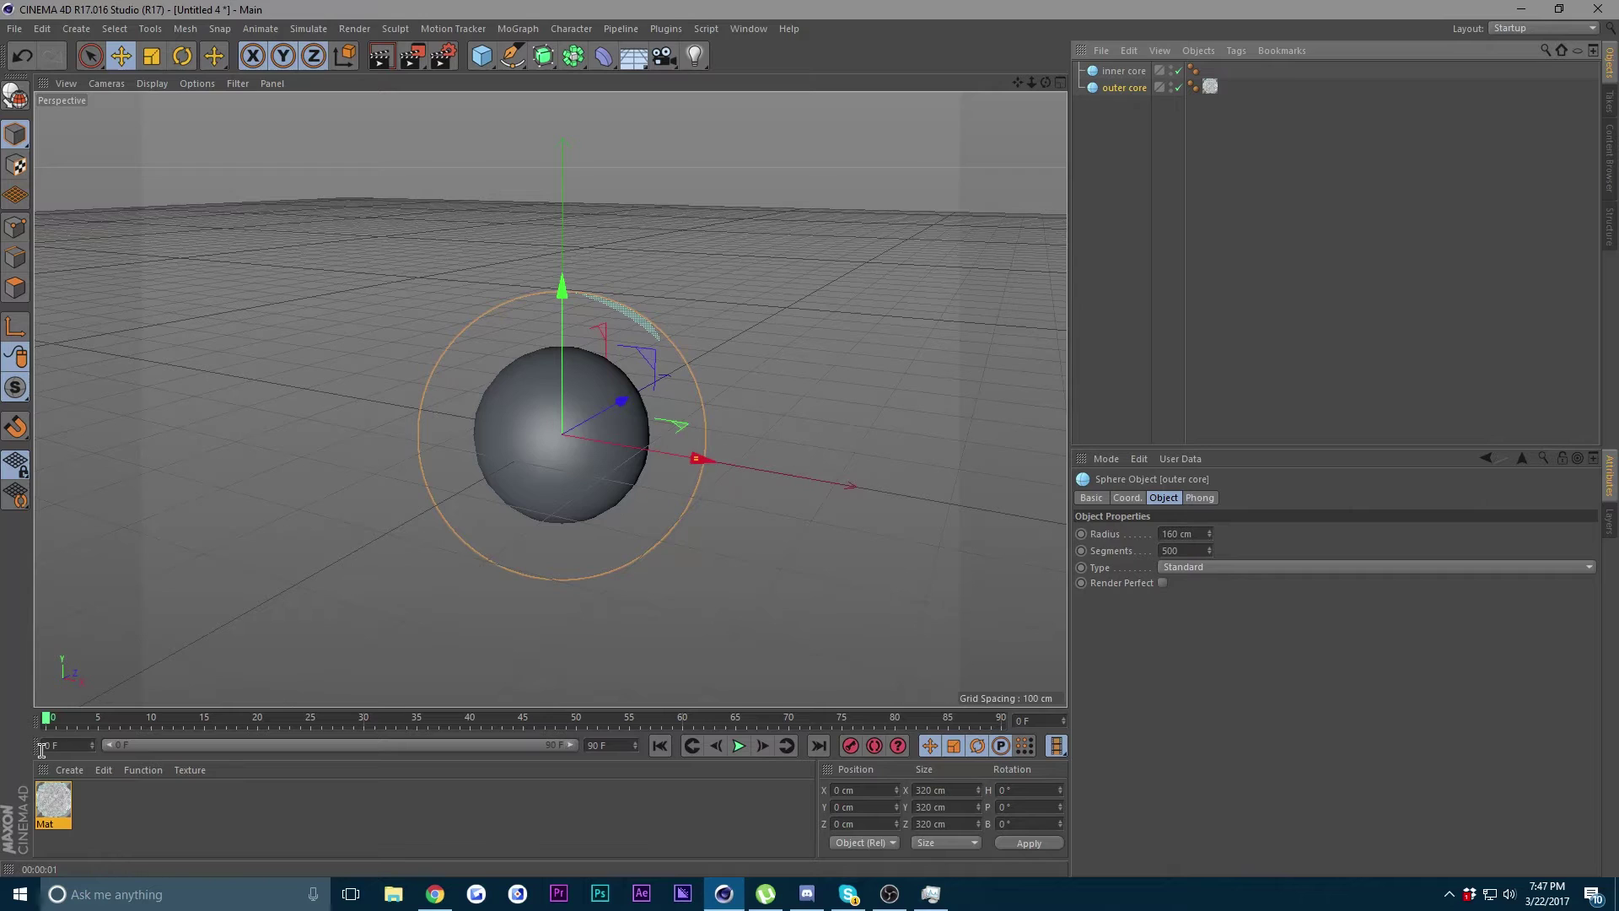
{"action": "right_click", "coordinate": [70, 789]}
{"action": "left_click", "coordinate": [93, 628]}
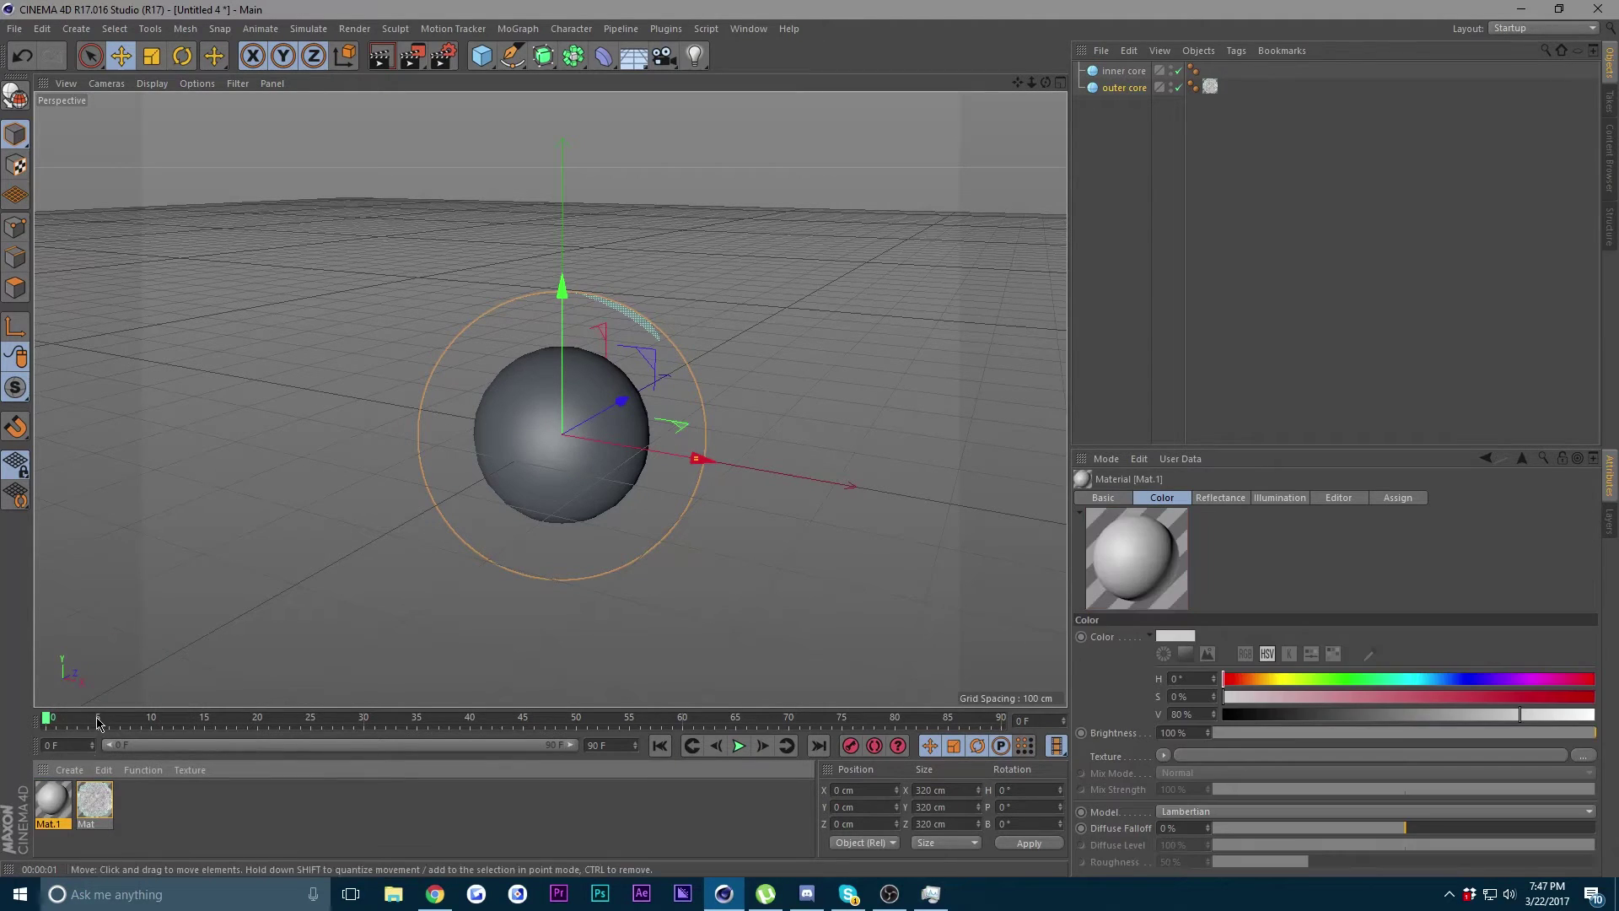
{"action": "double_click", "coordinate": [55, 798]}
{"action": "left_click", "coordinate": [756, 115]}
- Apply Mat.1 to the inner core and turn off its Render Perfect
{"action": "left_click_drag", "start_coordinate": [40, 805], "coordinate": [1135, 74]}
{"action": "left_click", "coordinate": [1124, 71]}
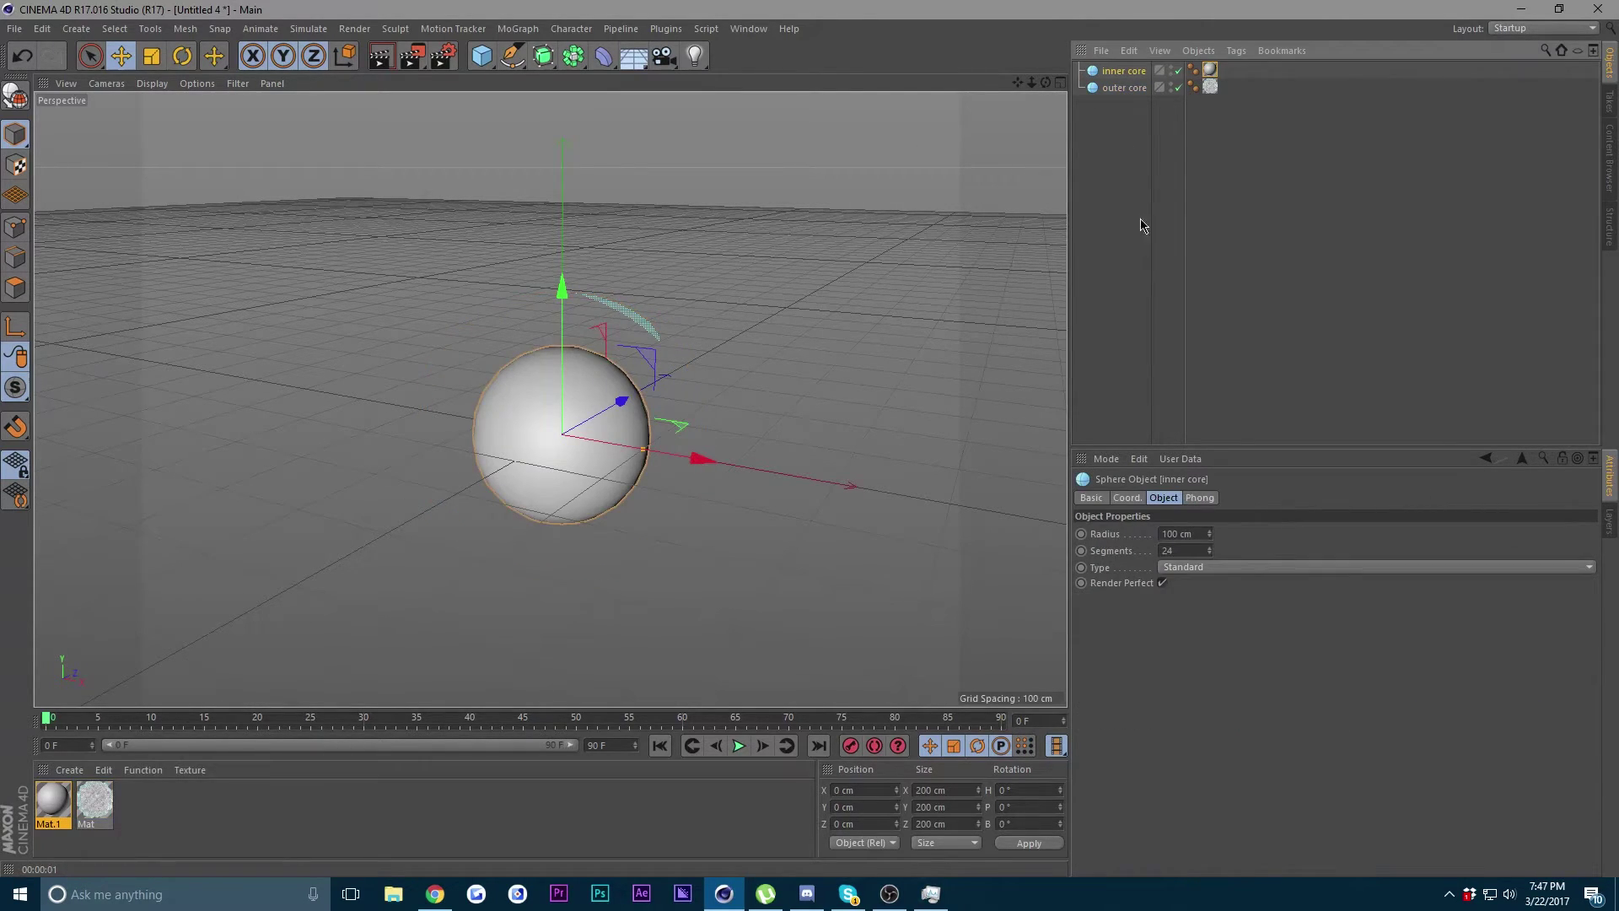
{"action": "left_click", "coordinate": [1162, 584]}
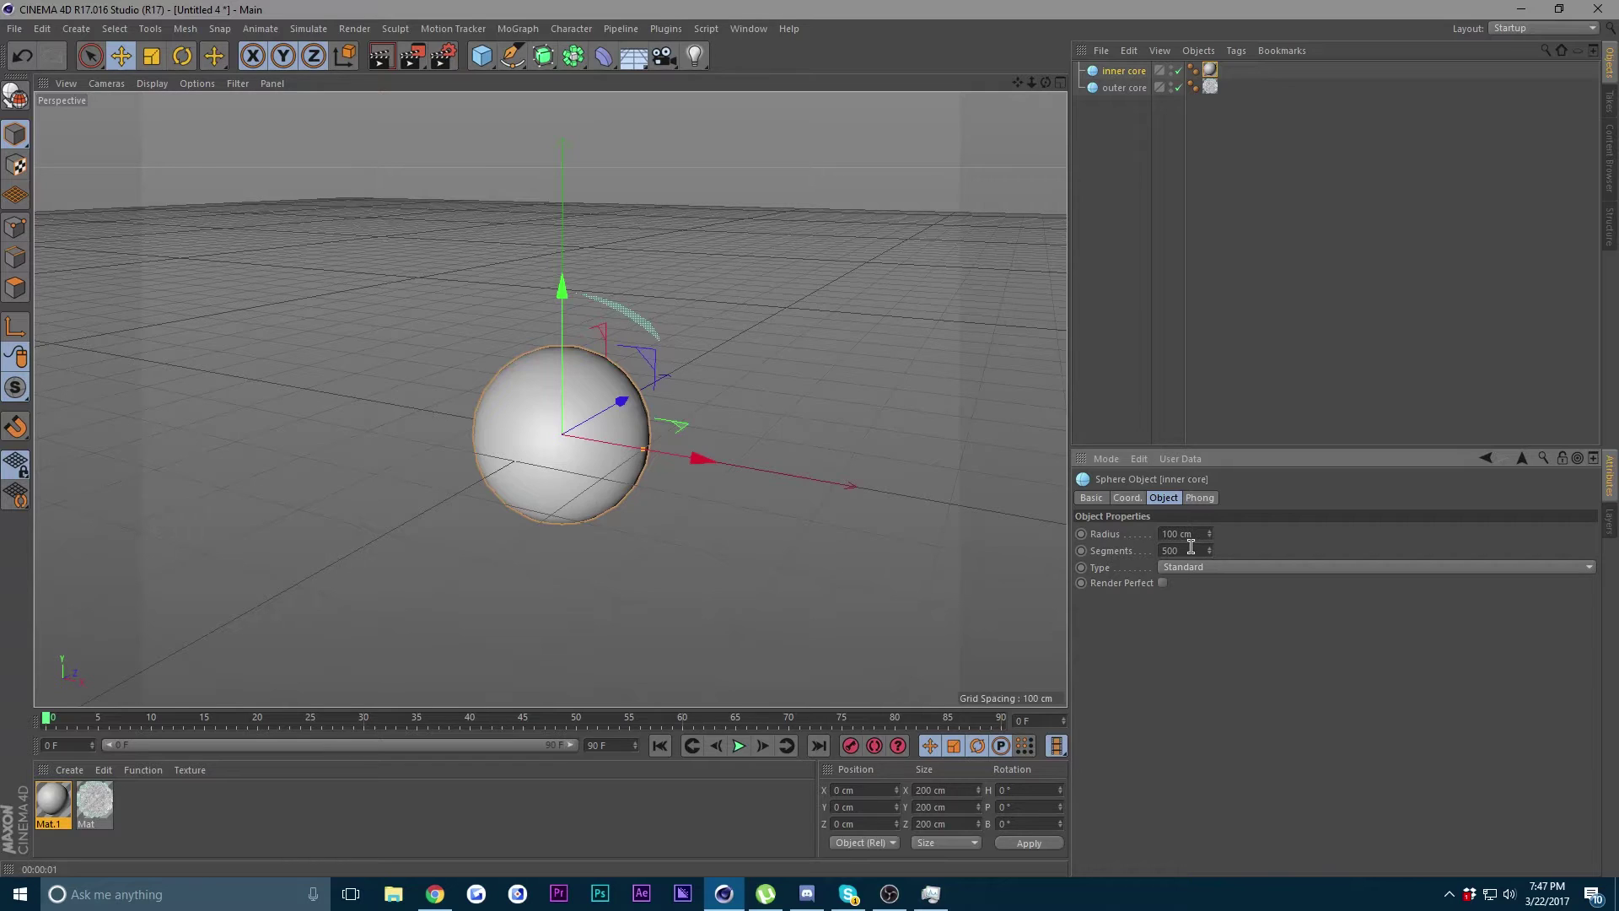
- Paste the copied channel as Mat's displacement texture
{"action": "double_click", "coordinate": [88, 810]}
{"action": "left_click_drag", "start_coordinate": [341, 108], "coordinate": [617, 48]}
{"action": "scroll", "coordinate": [637, 176], "scroll_direction": "down", "scroll_amount": 1}
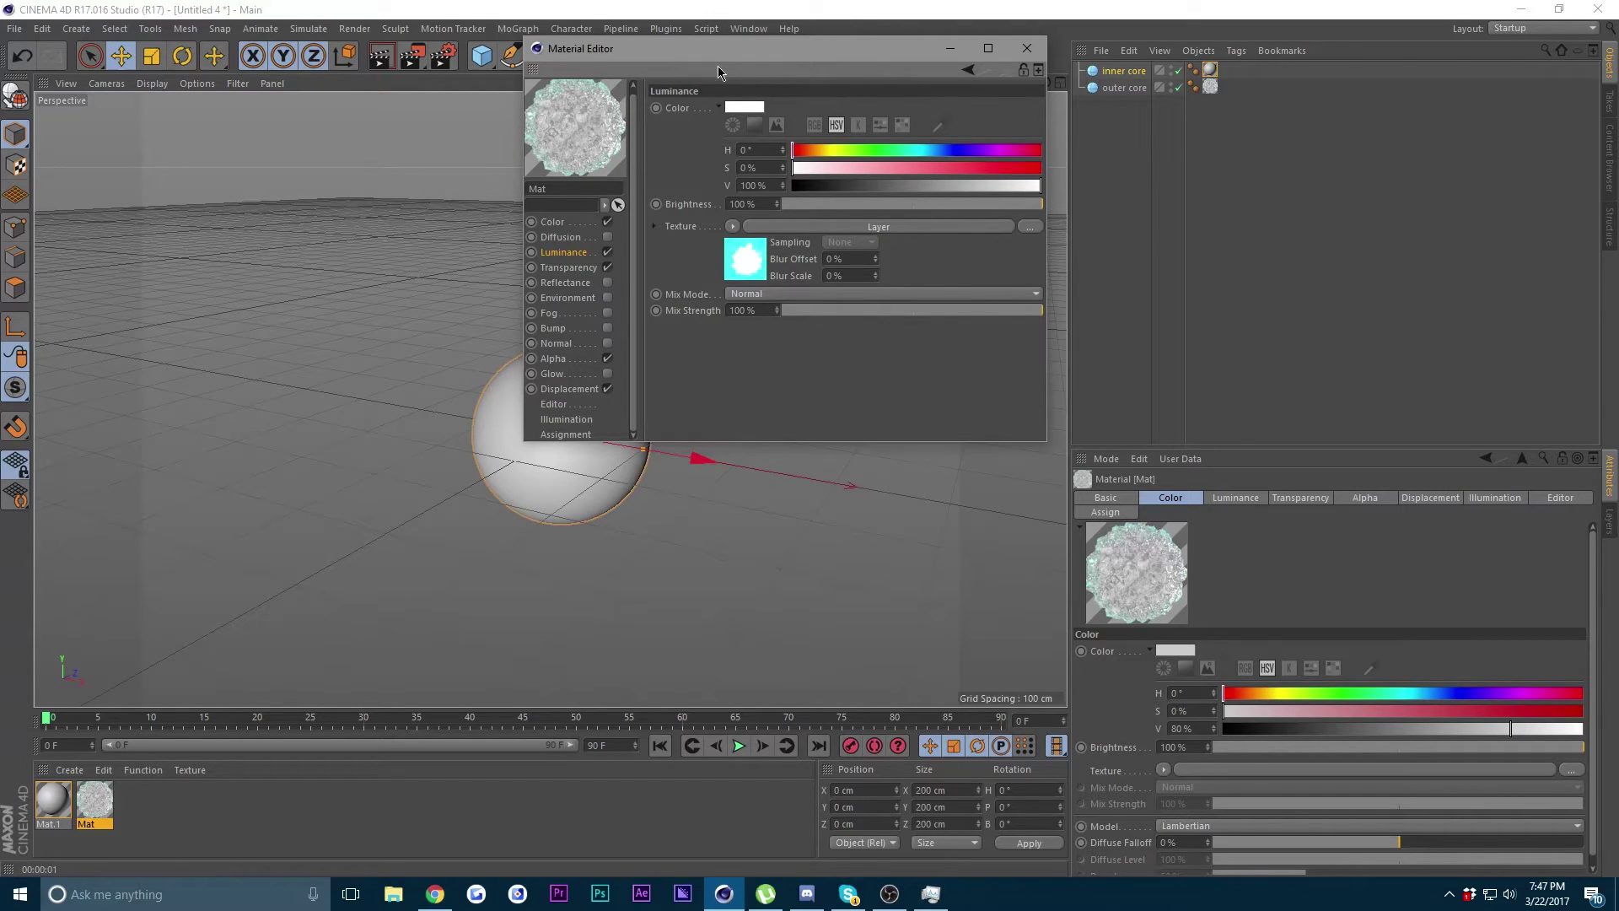
{"action": "left_click_drag", "start_coordinate": [787, 54], "coordinate": [843, 54]}
{"action": "left_click", "coordinate": [633, 390]}
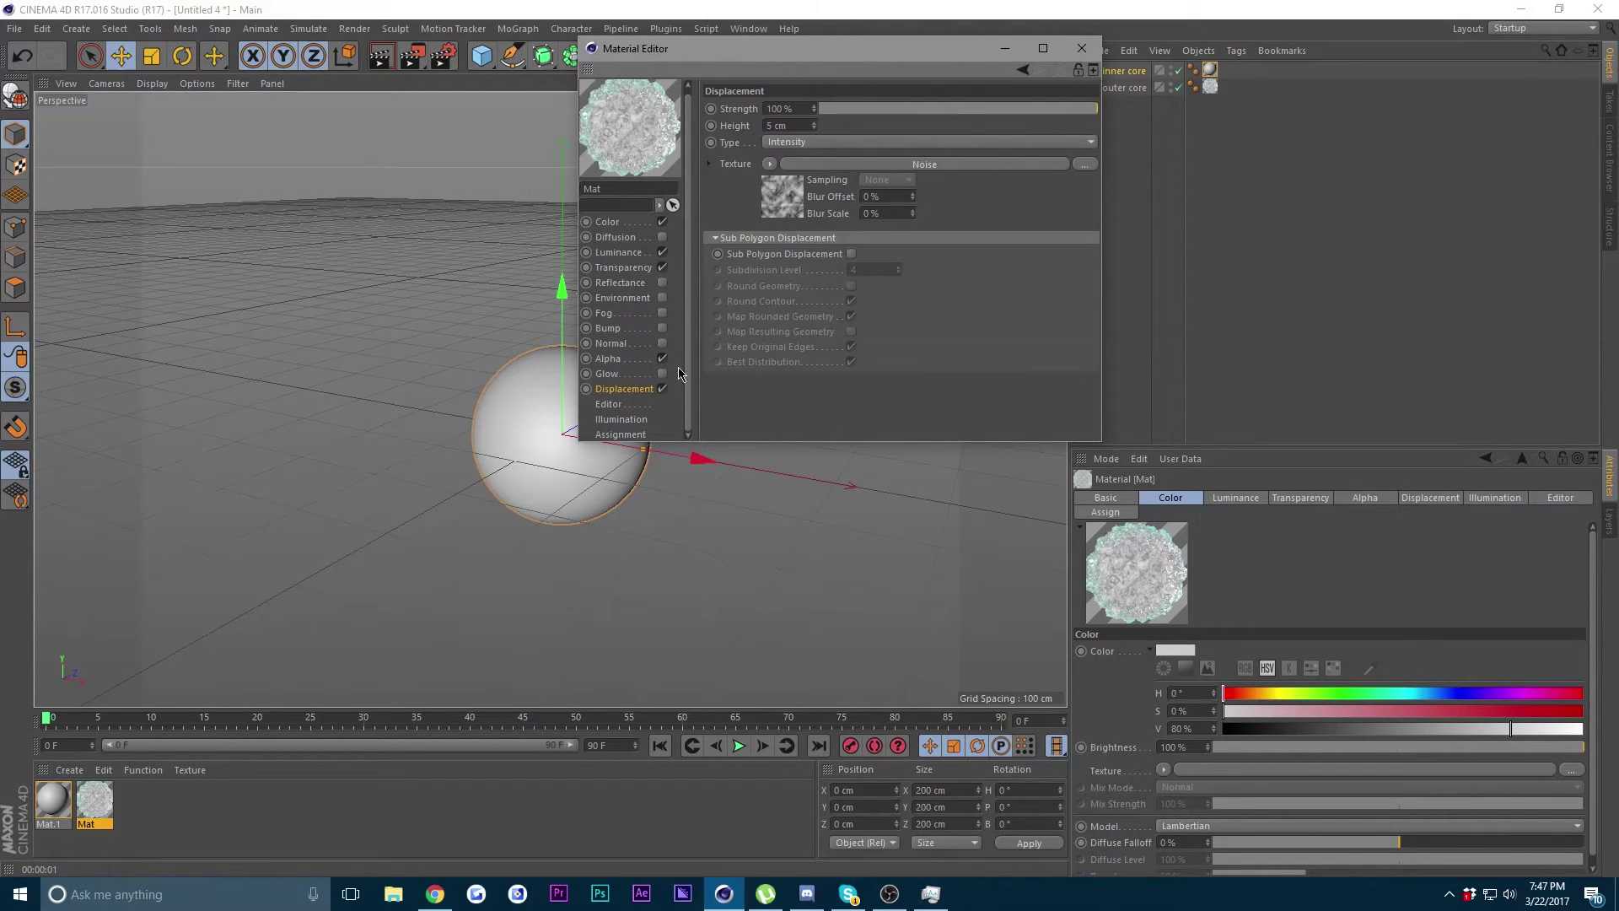
{"action": "scroll", "coordinate": [687, 372], "scroll_direction": "up", "scroll_amount": 1}
{"action": "left_click", "coordinate": [769, 164]}
{"action": "left_click", "coordinate": [817, 271]}
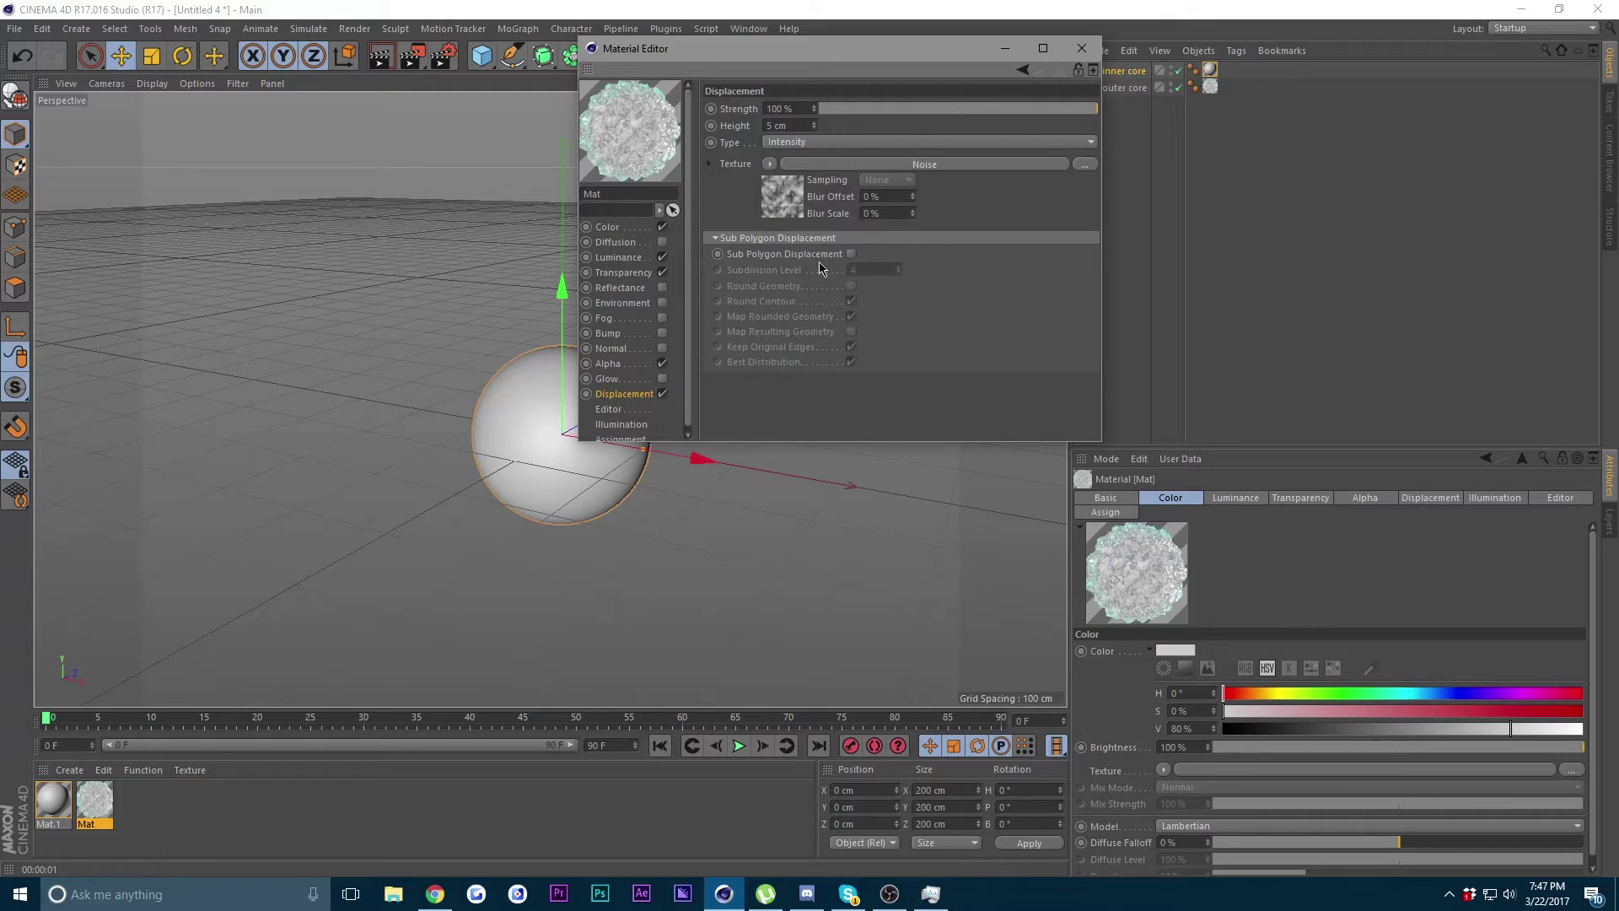
{"action": "left_click", "coordinate": [1081, 48]}
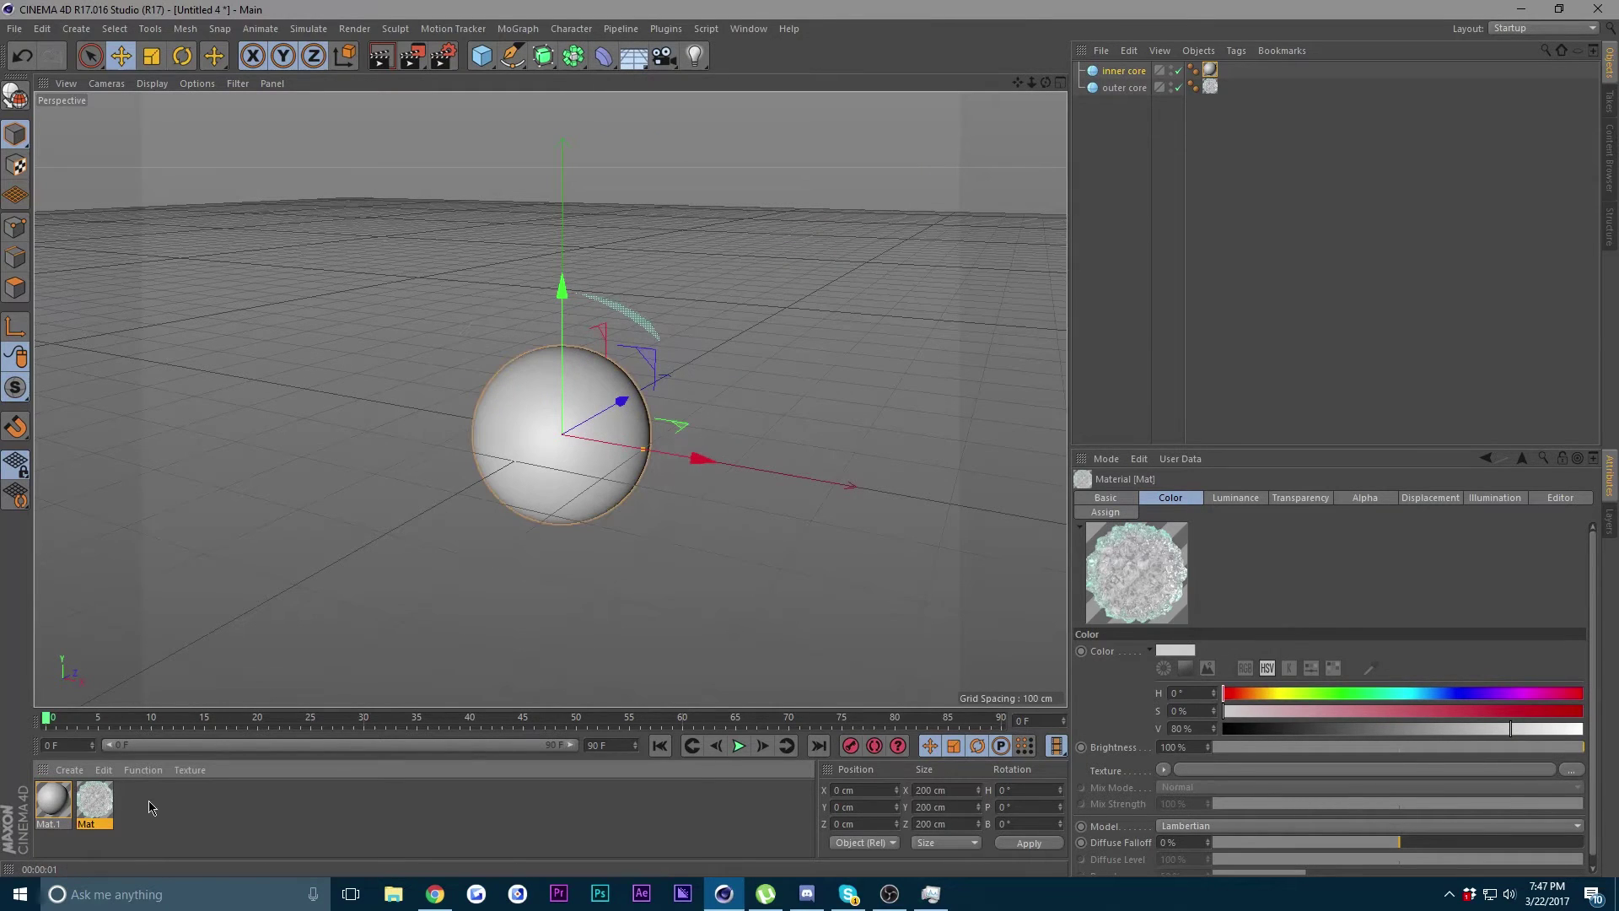
- Enable Noise displacement on Mat.1 with Type set to Intensity
{"action": "double_click", "coordinate": [52, 797]}
{"action": "left_click_drag", "start_coordinate": [429, 119], "coordinate": [1125, 111]}
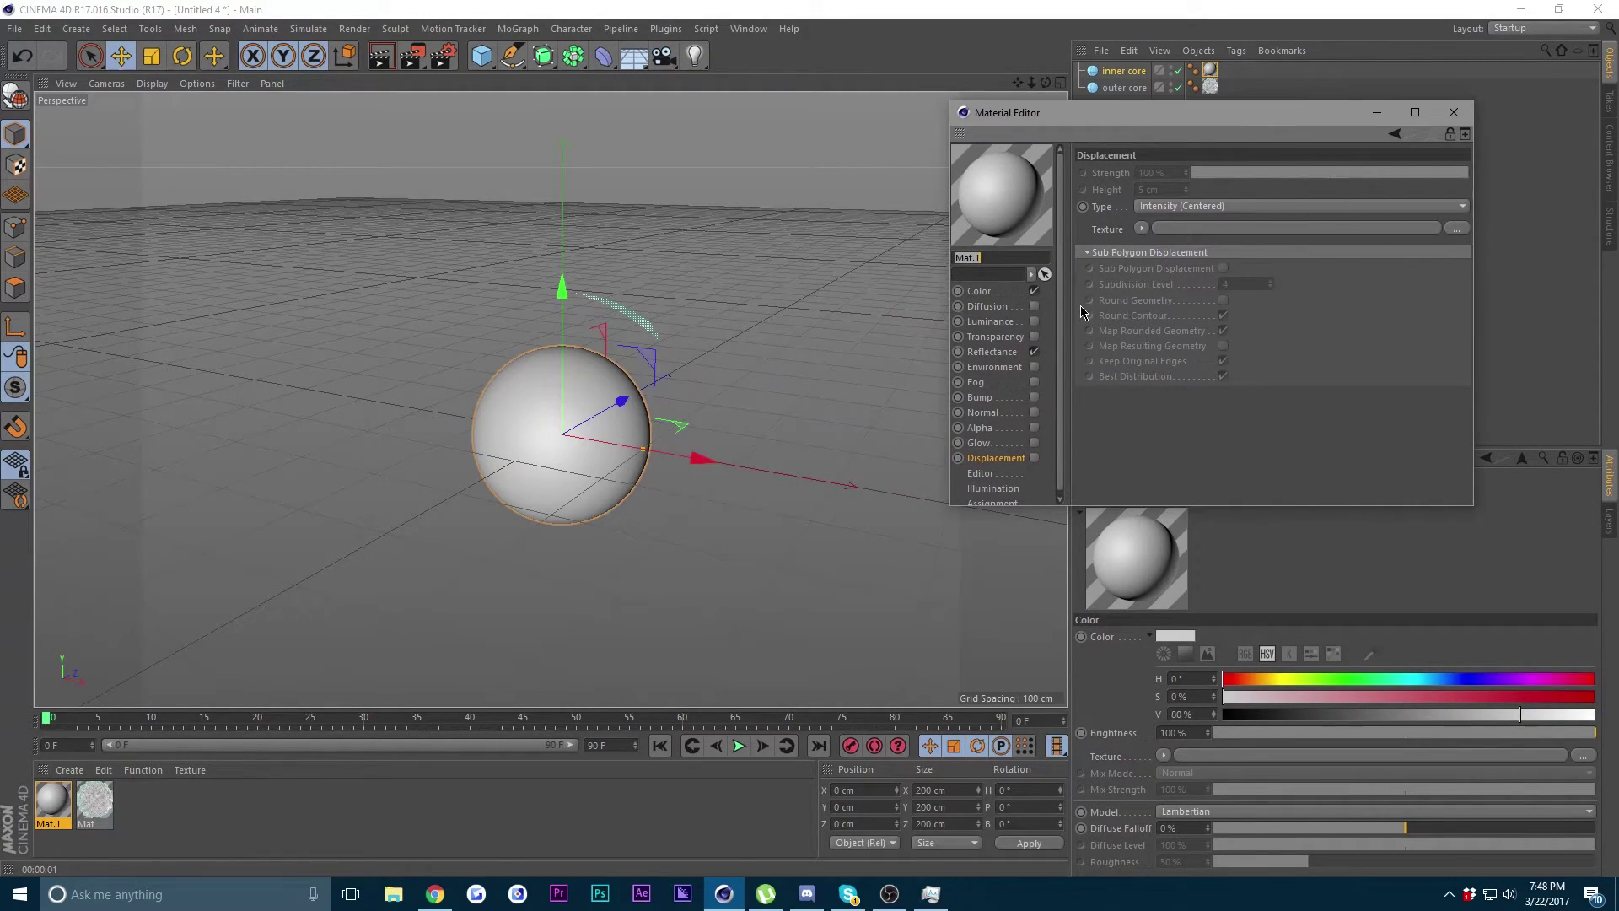
{"action": "scroll", "coordinate": [1054, 337], "scroll_direction": "down", "scroll_amount": 1}
{"action": "left_click", "coordinate": [1034, 452]}
{"action": "left_click", "coordinate": [1143, 229]}
{"action": "left_click", "coordinate": [1181, 313]}
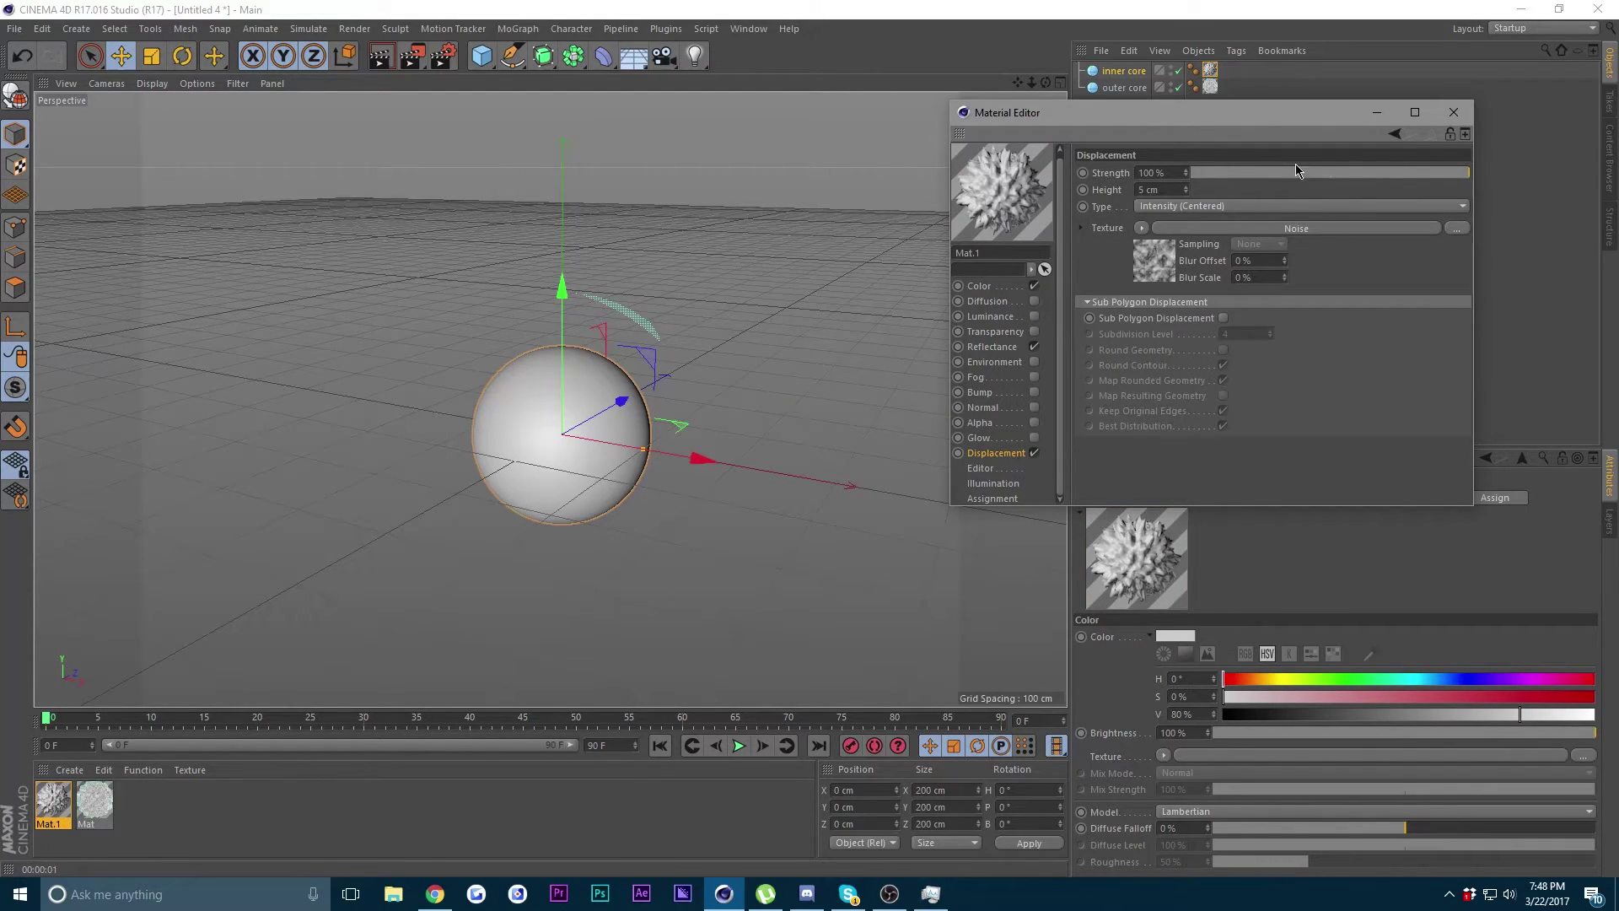
{"action": "left_click", "coordinate": [1263, 202]}
{"action": "left_click", "coordinate": [1194, 223]}
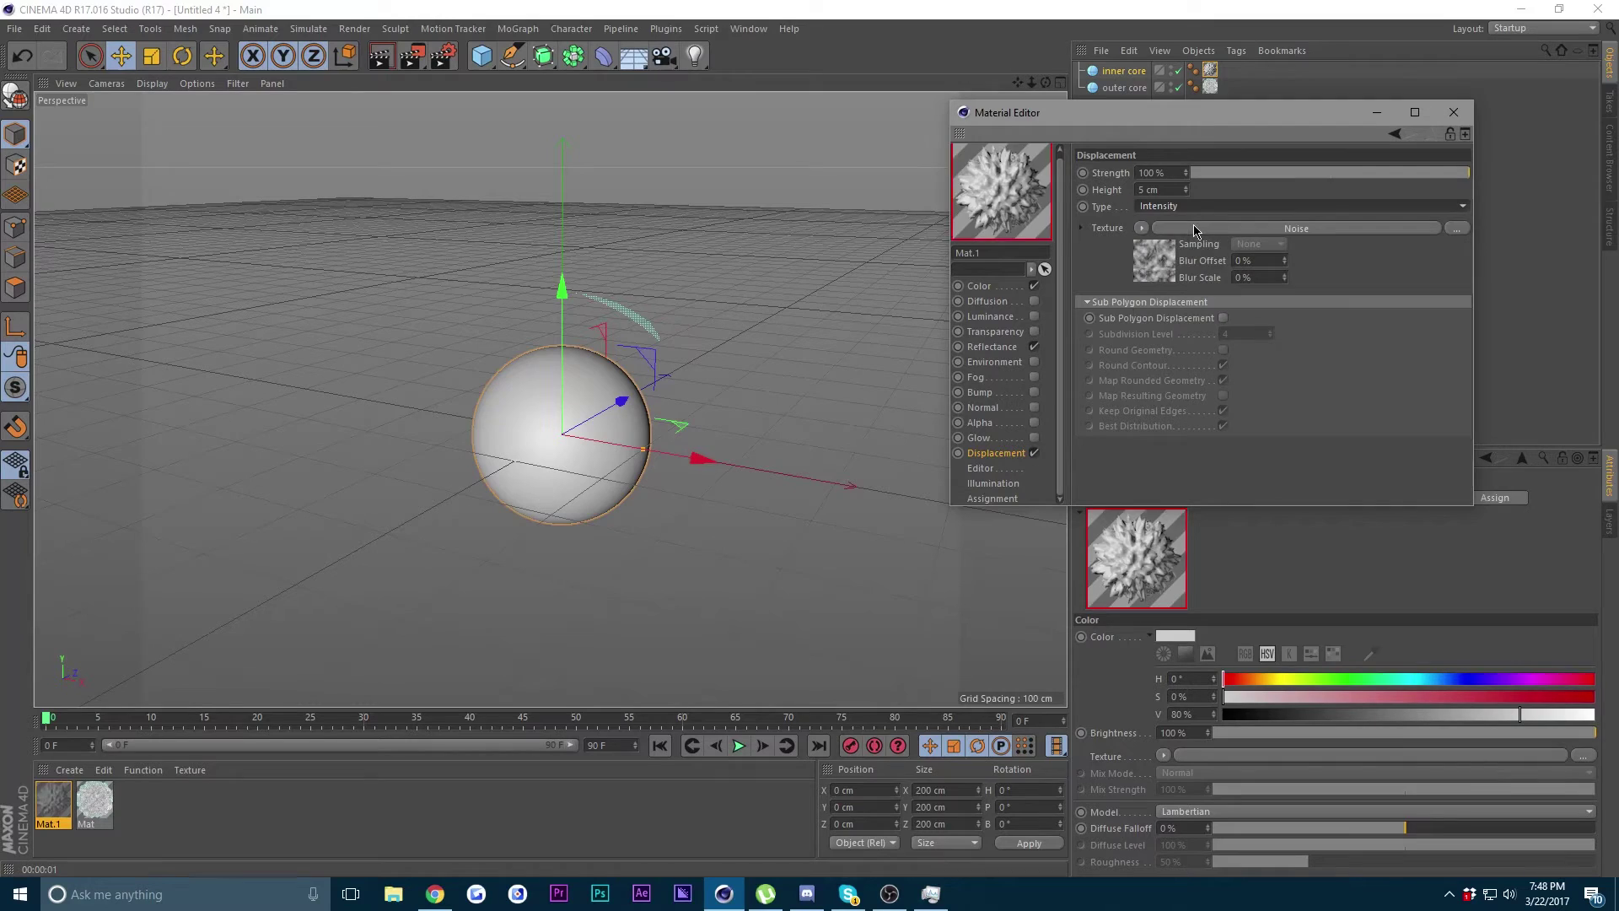
- Turn on Mat.1's Luminance and Transparency at 92% brightness, then render the view
{"action": "left_click", "coordinate": [1034, 317]}
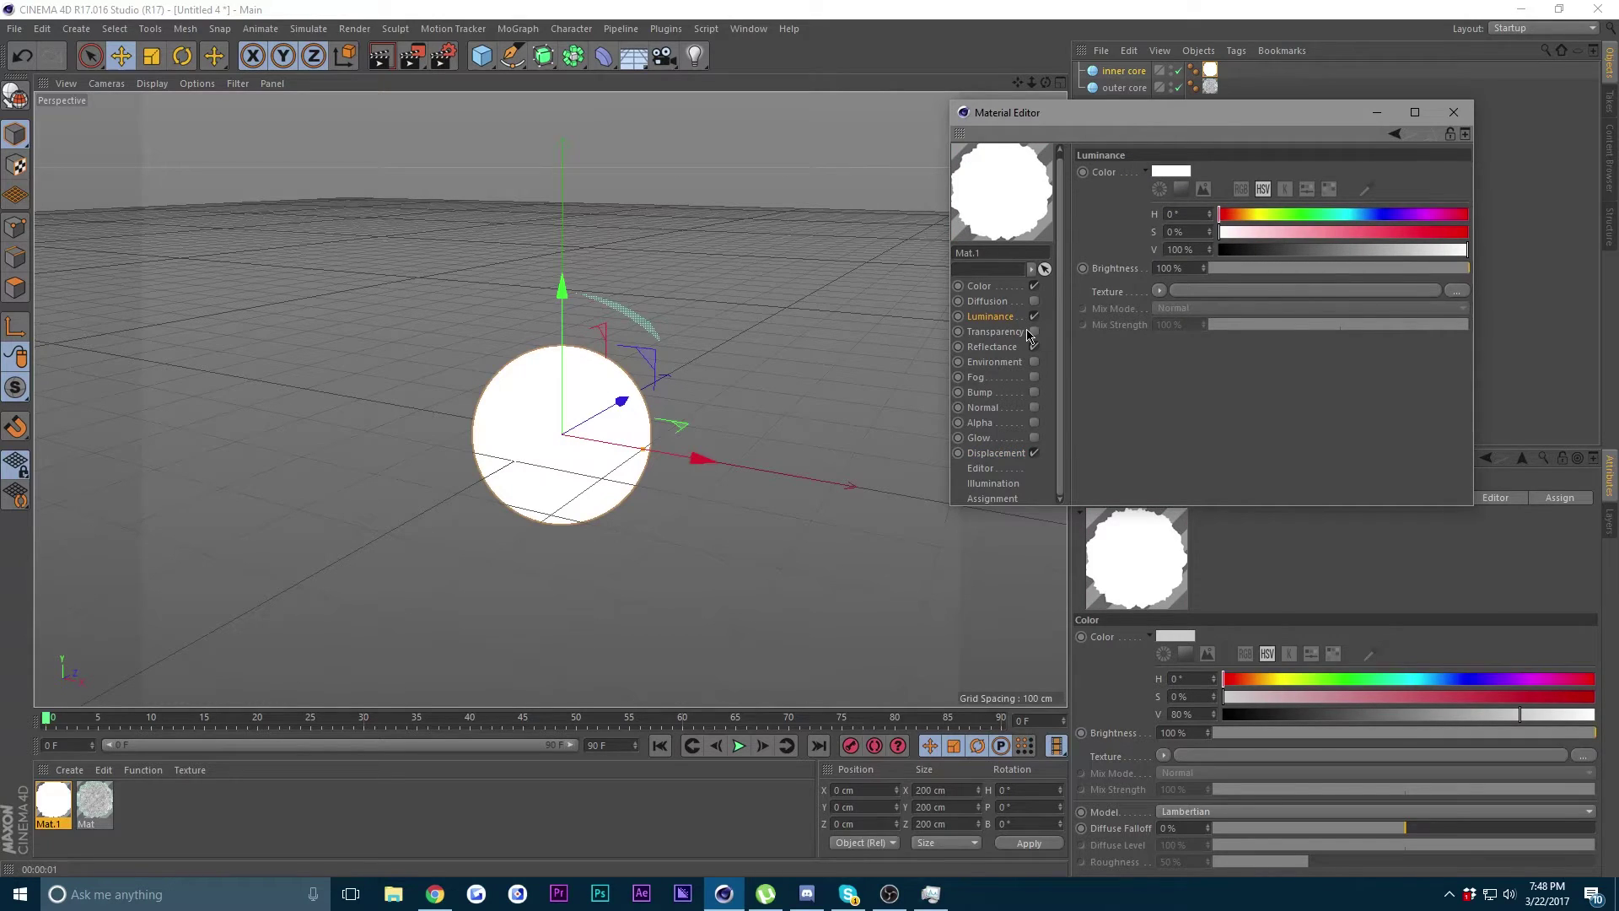
{"action": "left_click", "coordinate": [1033, 332]}
{"action": "left_click_drag", "start_coordinate": [1423, 270], "coordinate": [1444, 272]}
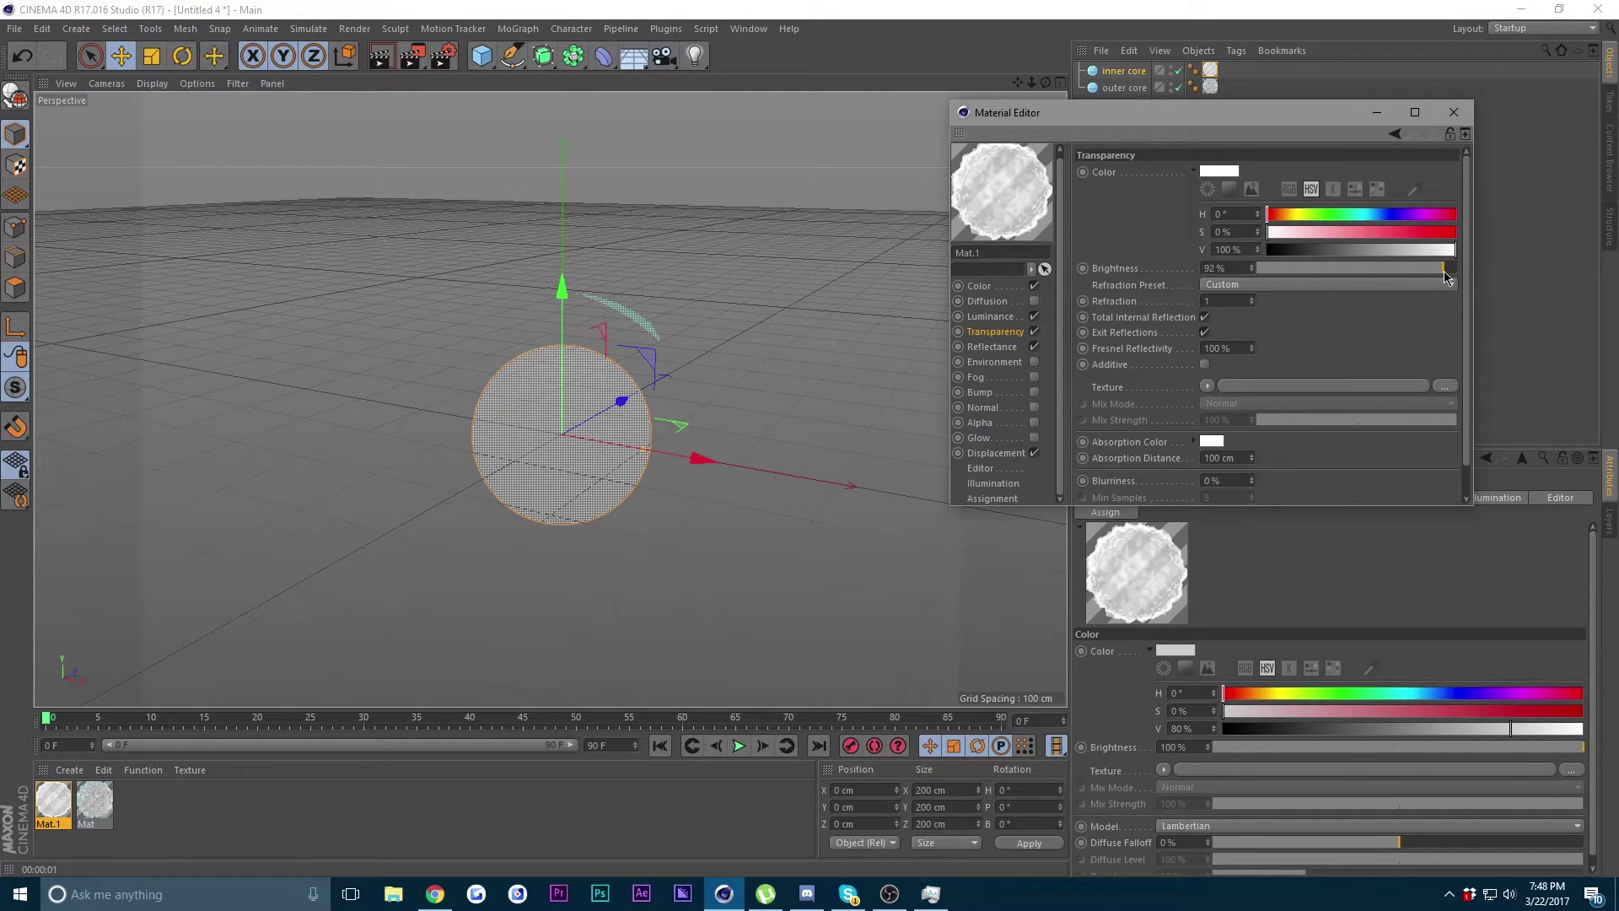
{"action": "left_click", "coordinate": [386, 56]}
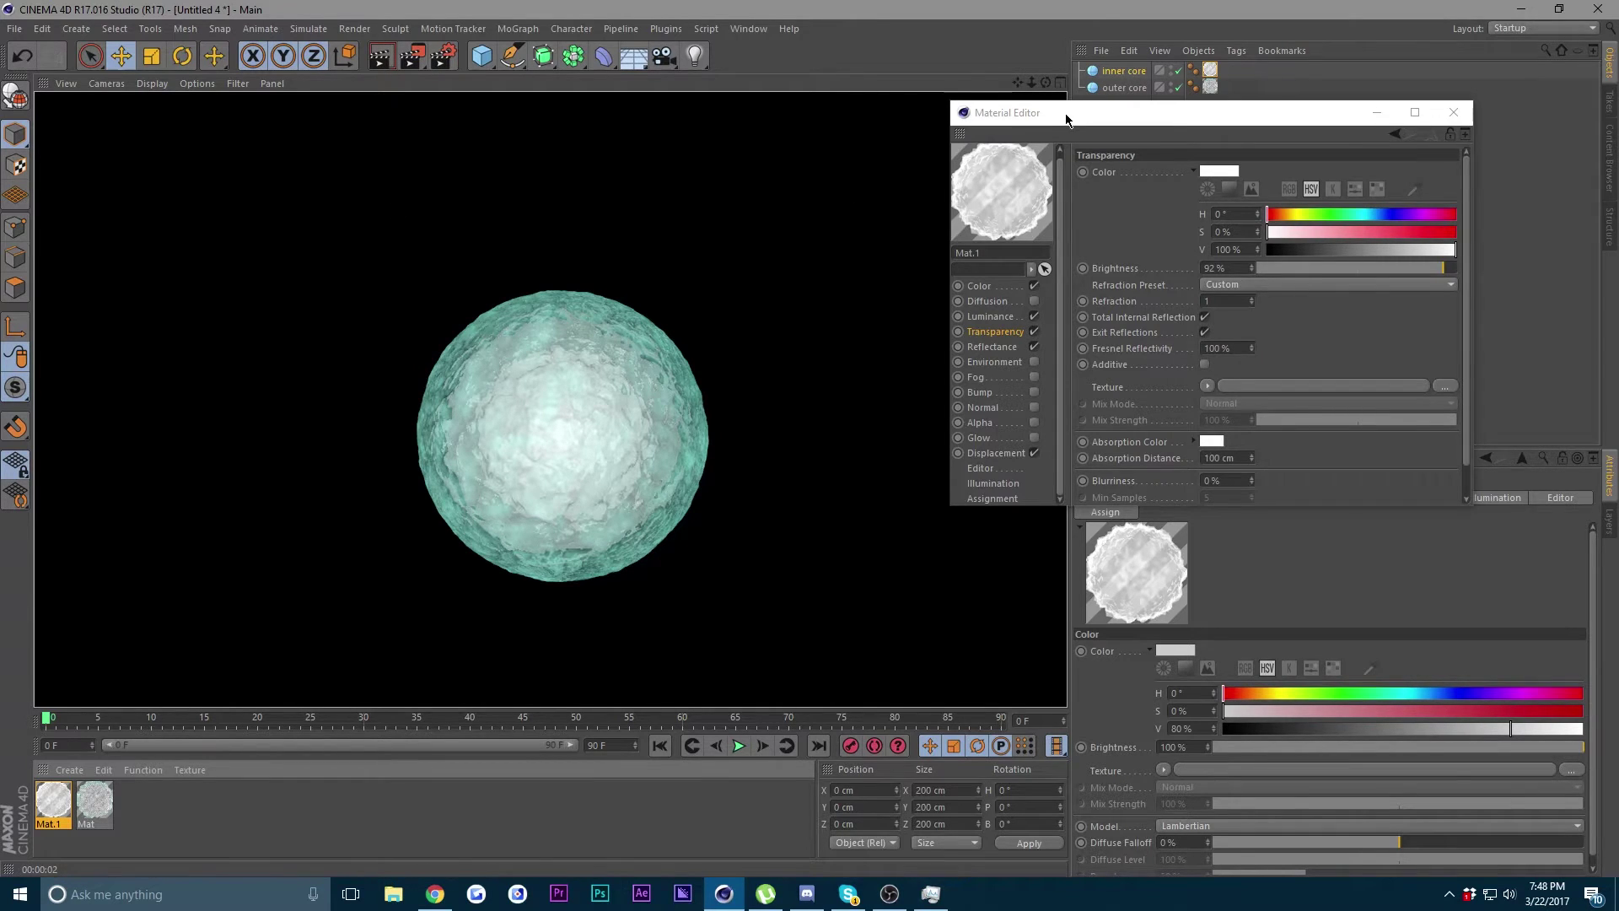
- Add a Glow post effect in Render Settings, keeping its default 5% size and 10% intensity
{"action": "left_click_drag", "start_coordinate": [1069, 114], "coordinate": [1054, 281]}
{"action": "left_click", "coordinate": [799, 242]}
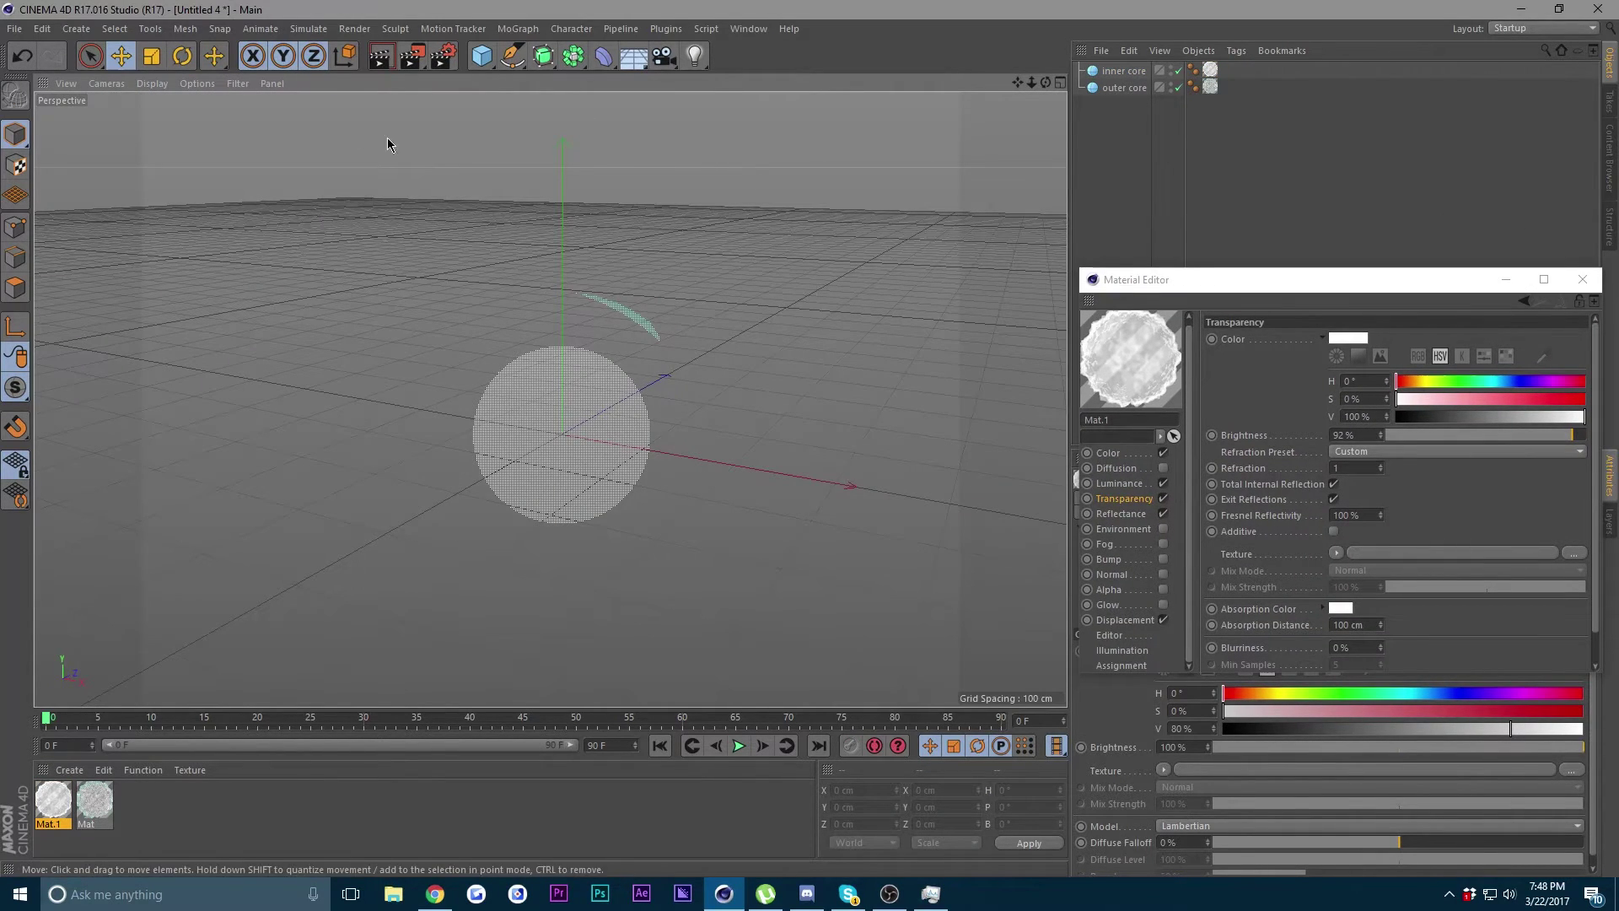
{"action": "left_click", "coordinate": [446, 65]}
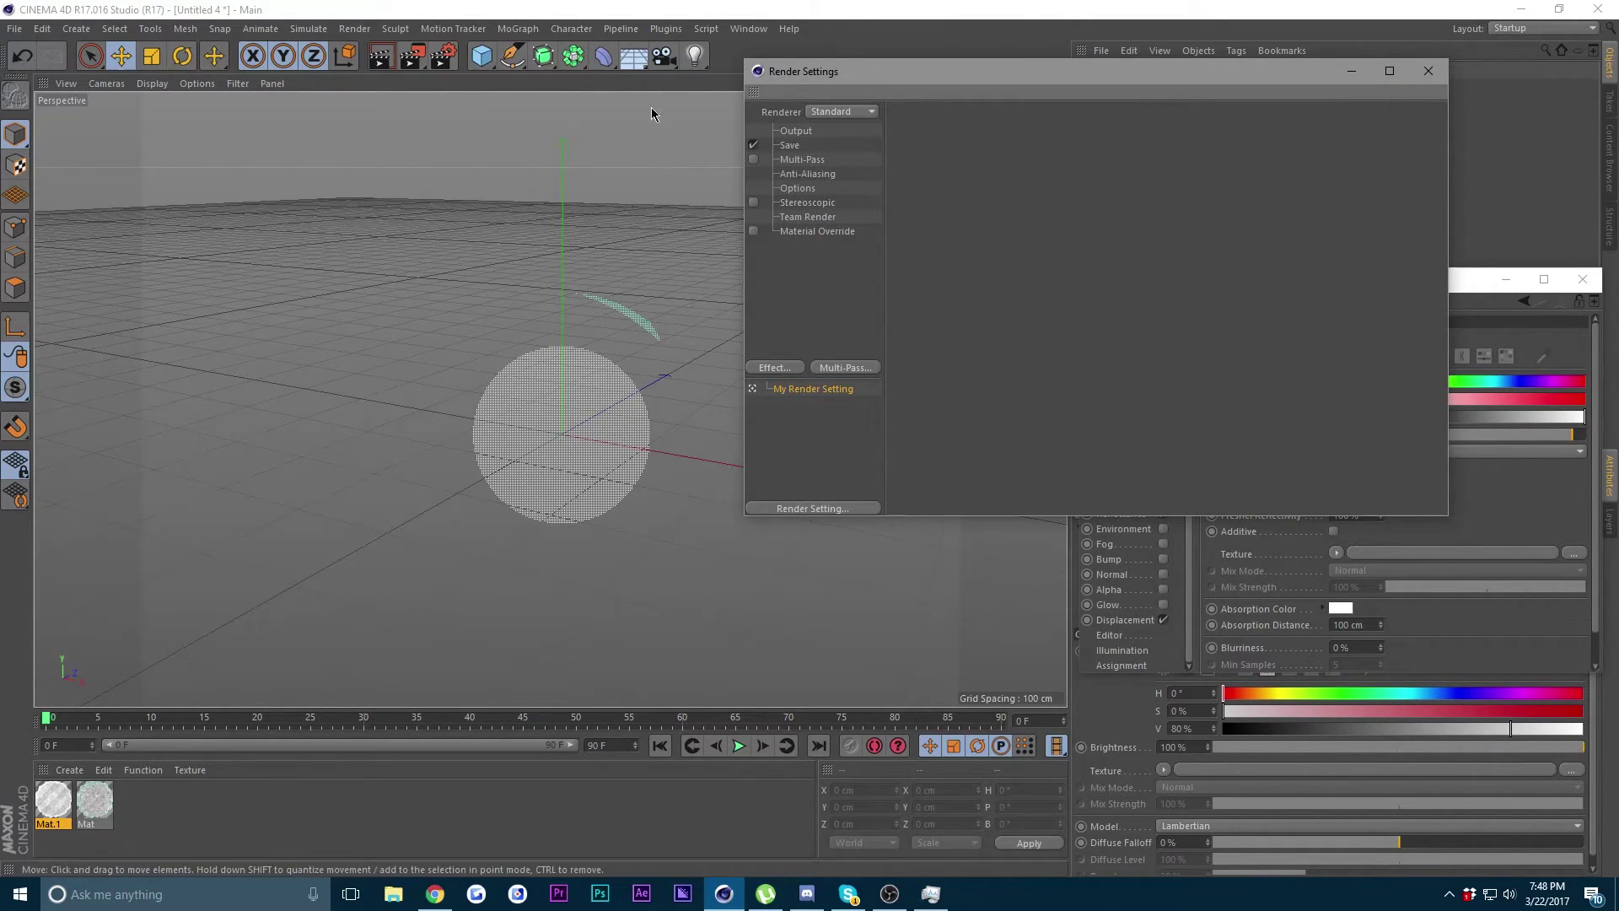
{"action": "left_click", "coordinate": [774, 368]}
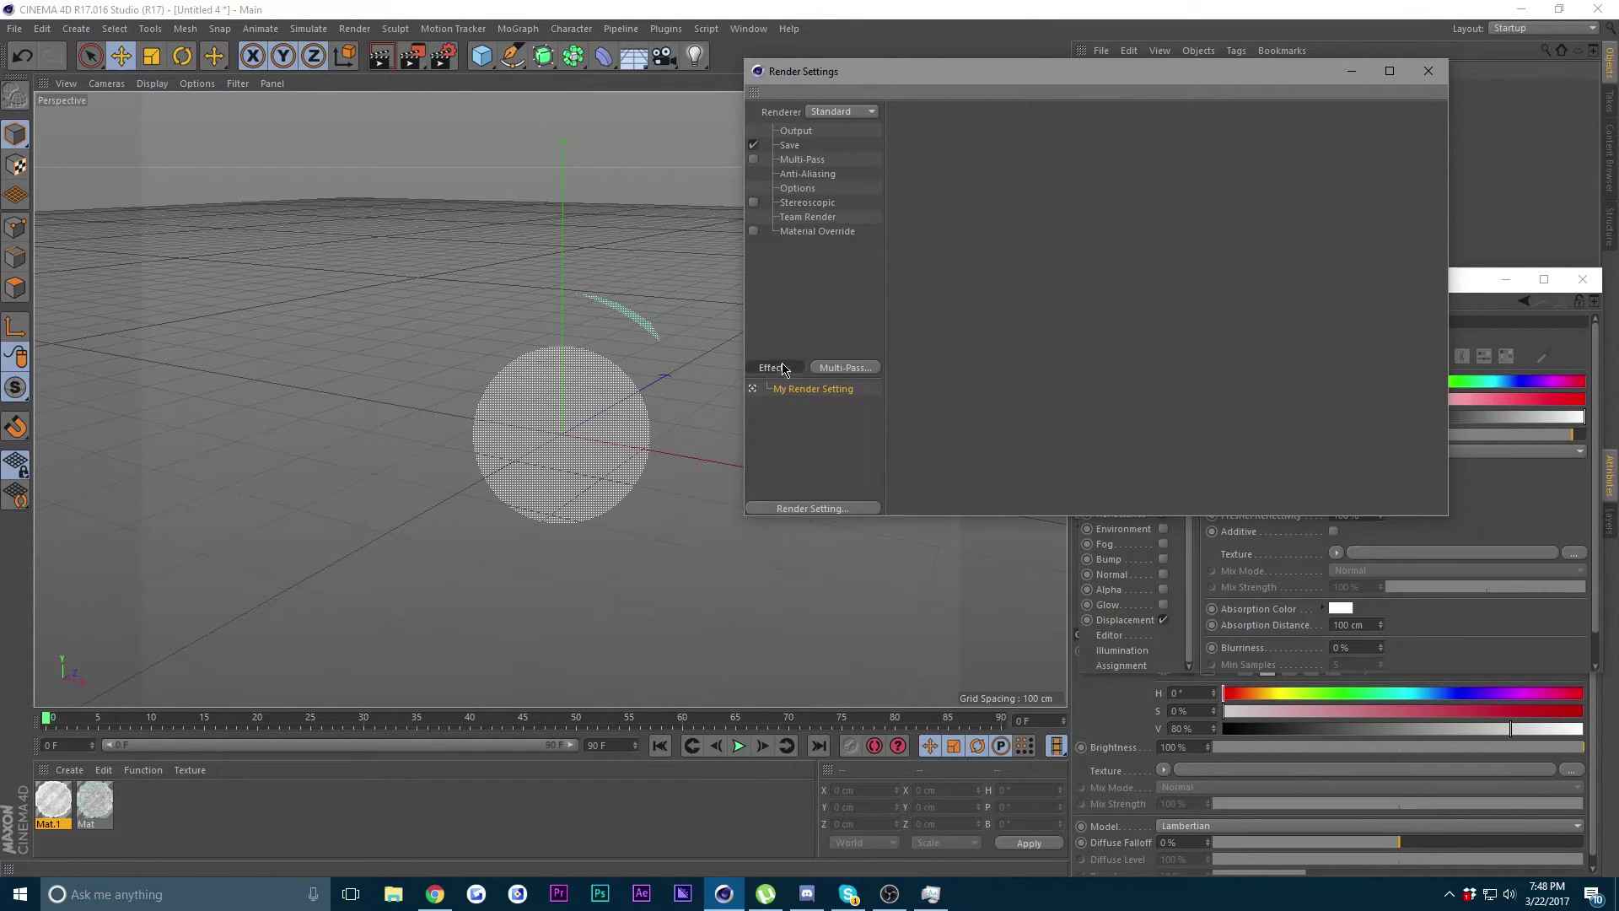
{"action": "left_click", "coordinate": [880, 598]}
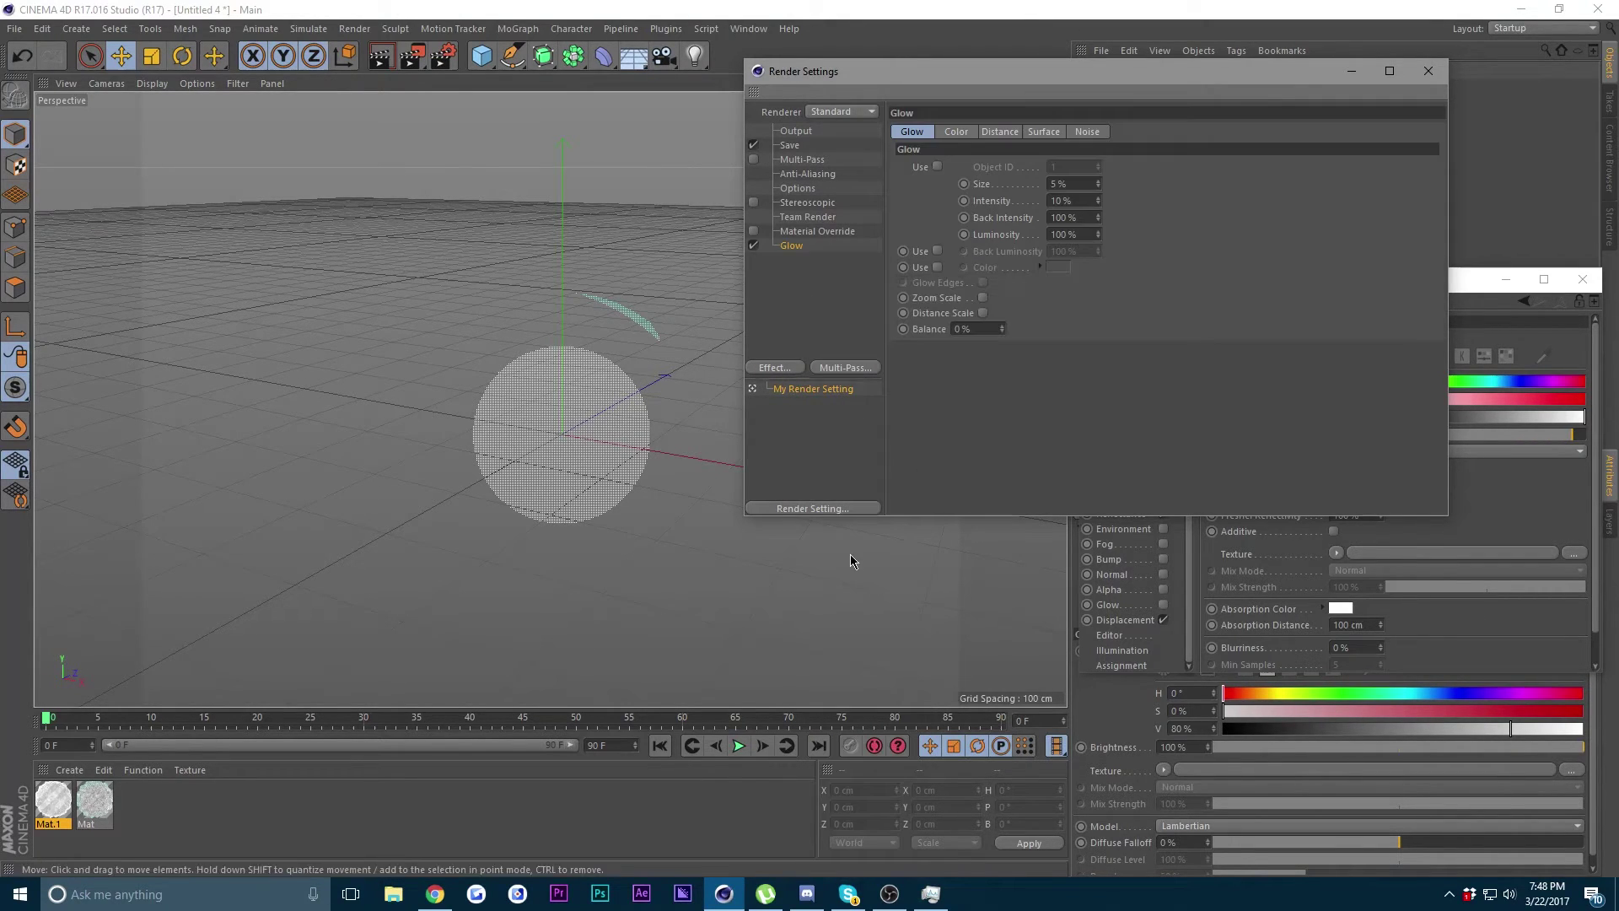
{"action": "left_click", "coordinate": [804, 265]}
{"action": "left_click", "coordinate": [1431, 70]}
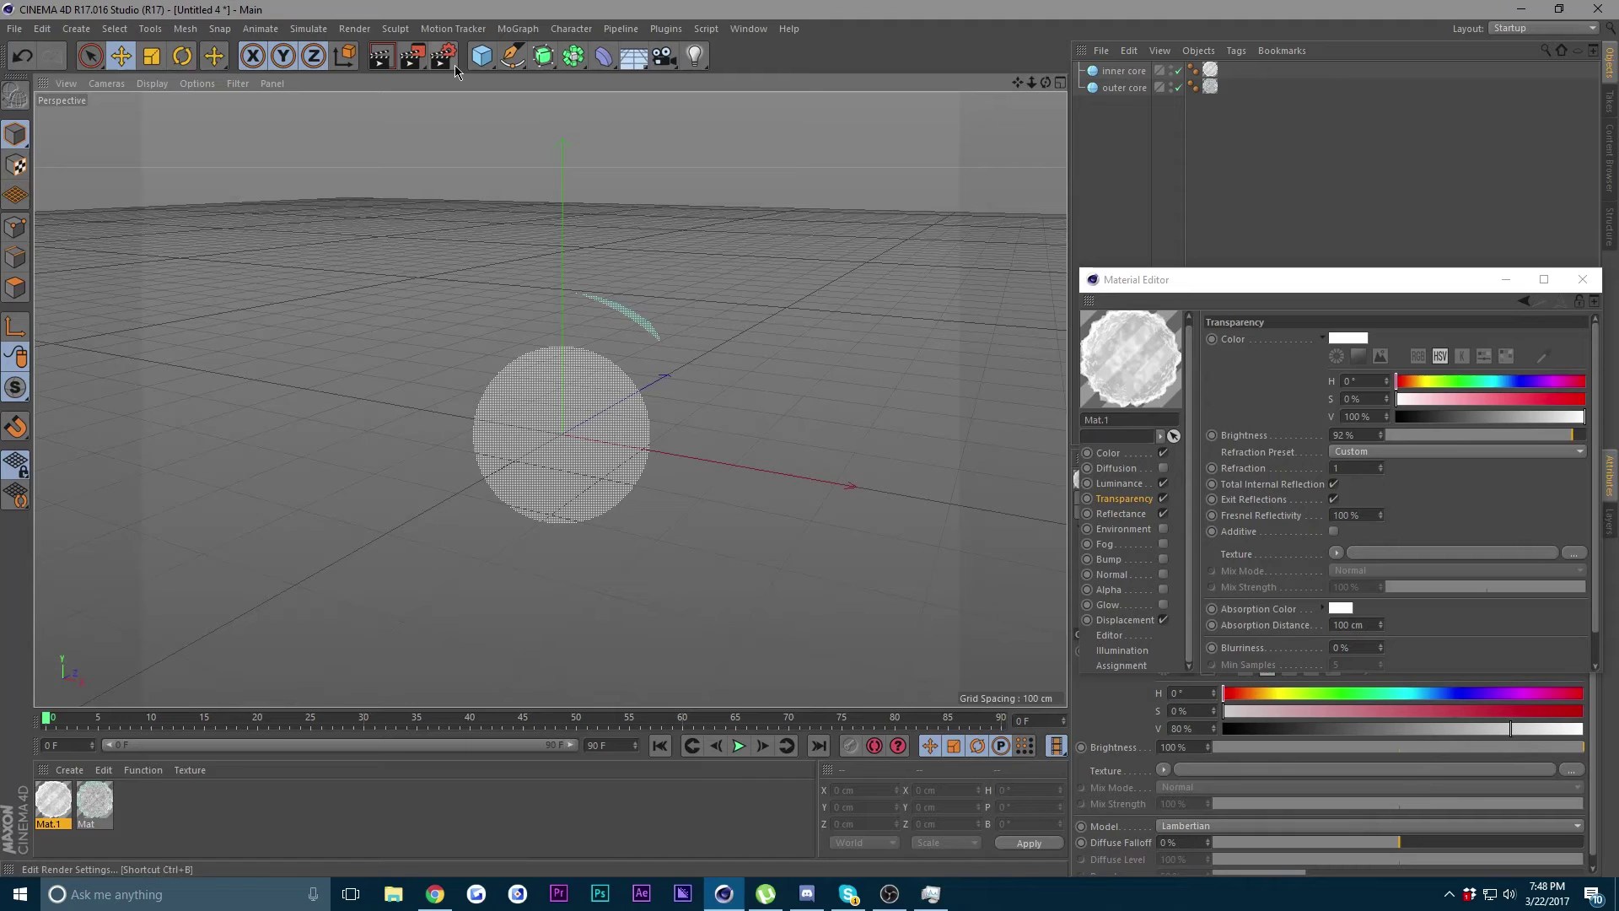
{"action": "left_click", "coordinate": [391, 56]}
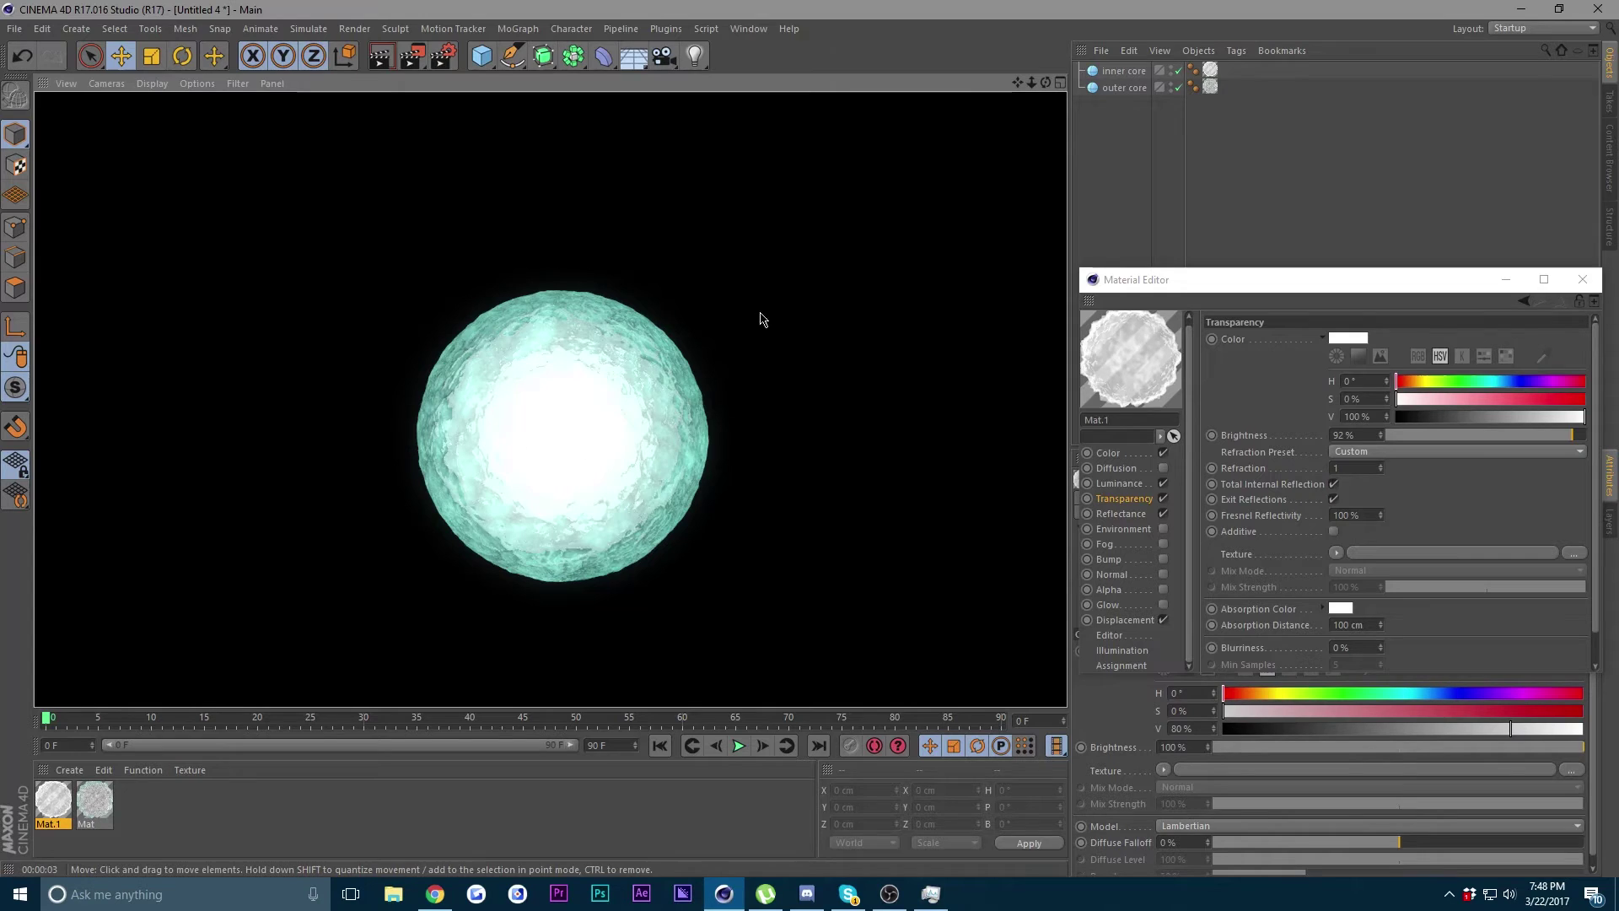
{"action": "left_click", "coordinate": [869, 242]}
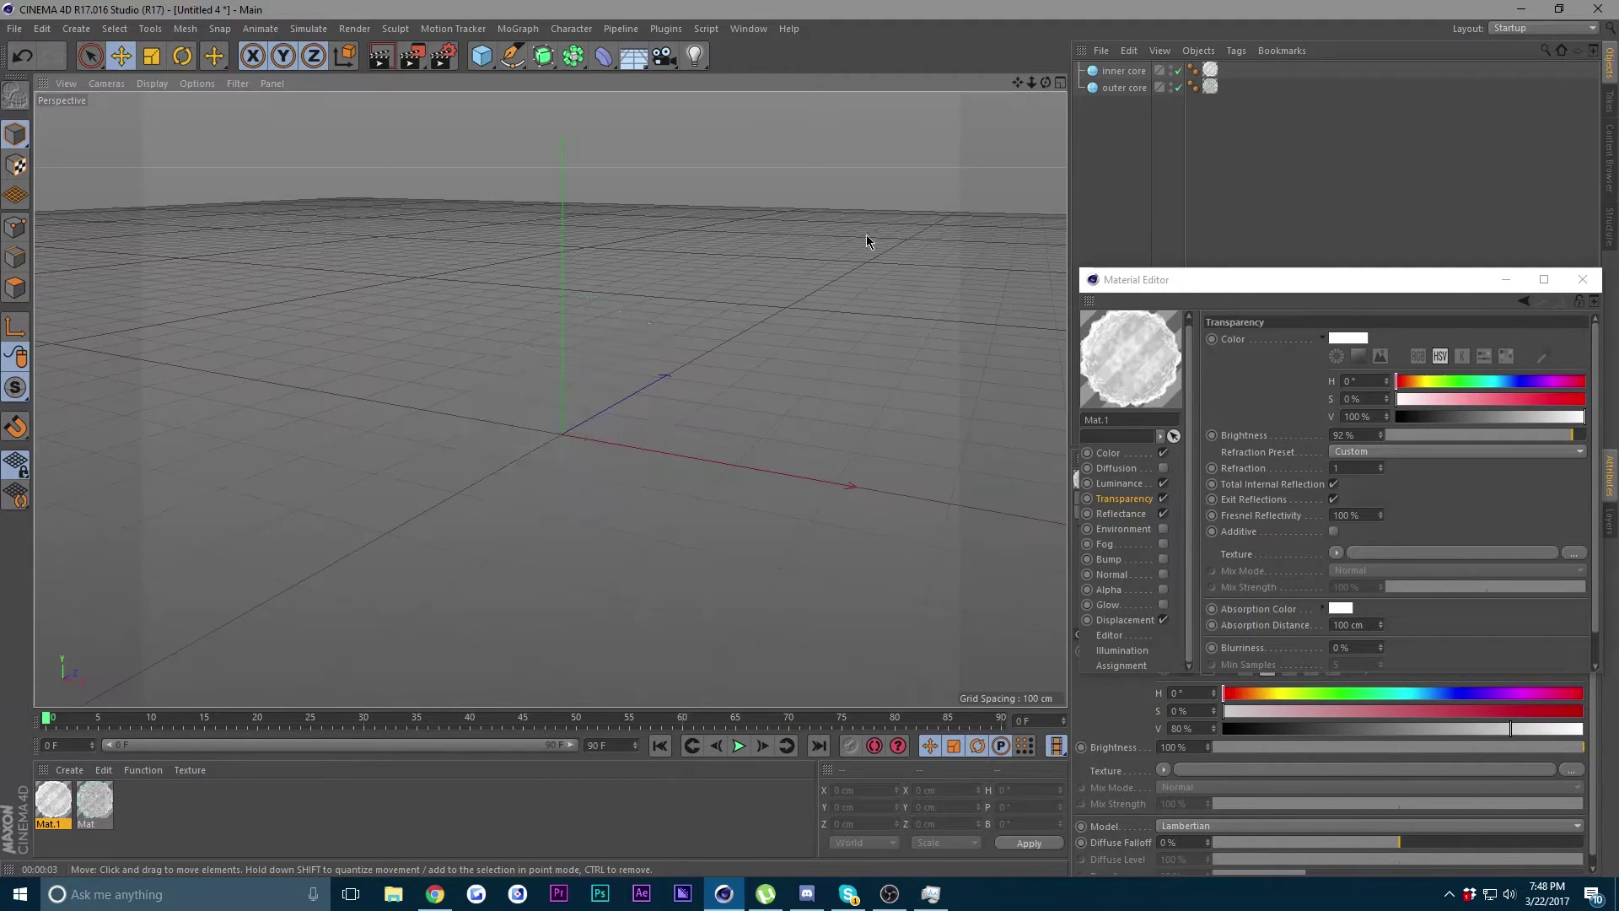
{"action": "left_click", "coordinate": [1123, 71]}
{"action": "left_click_drag", "start_coordinate": [647, 448], "coordinate": [674, 453]}
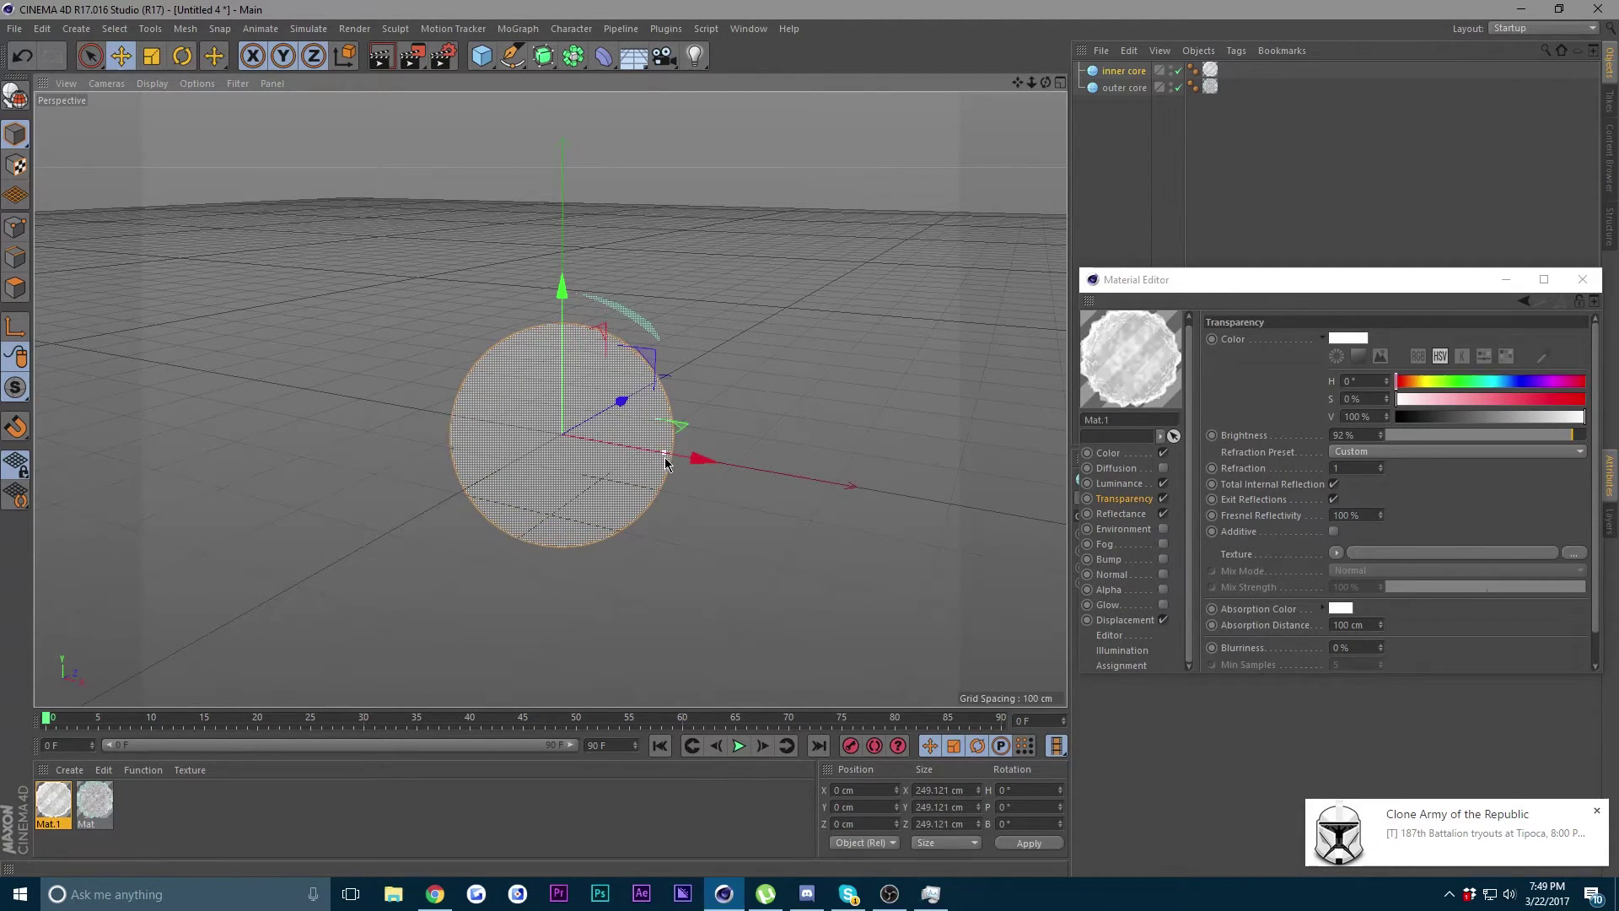
{"action": "left_click", "coordinate": [381, 57]}
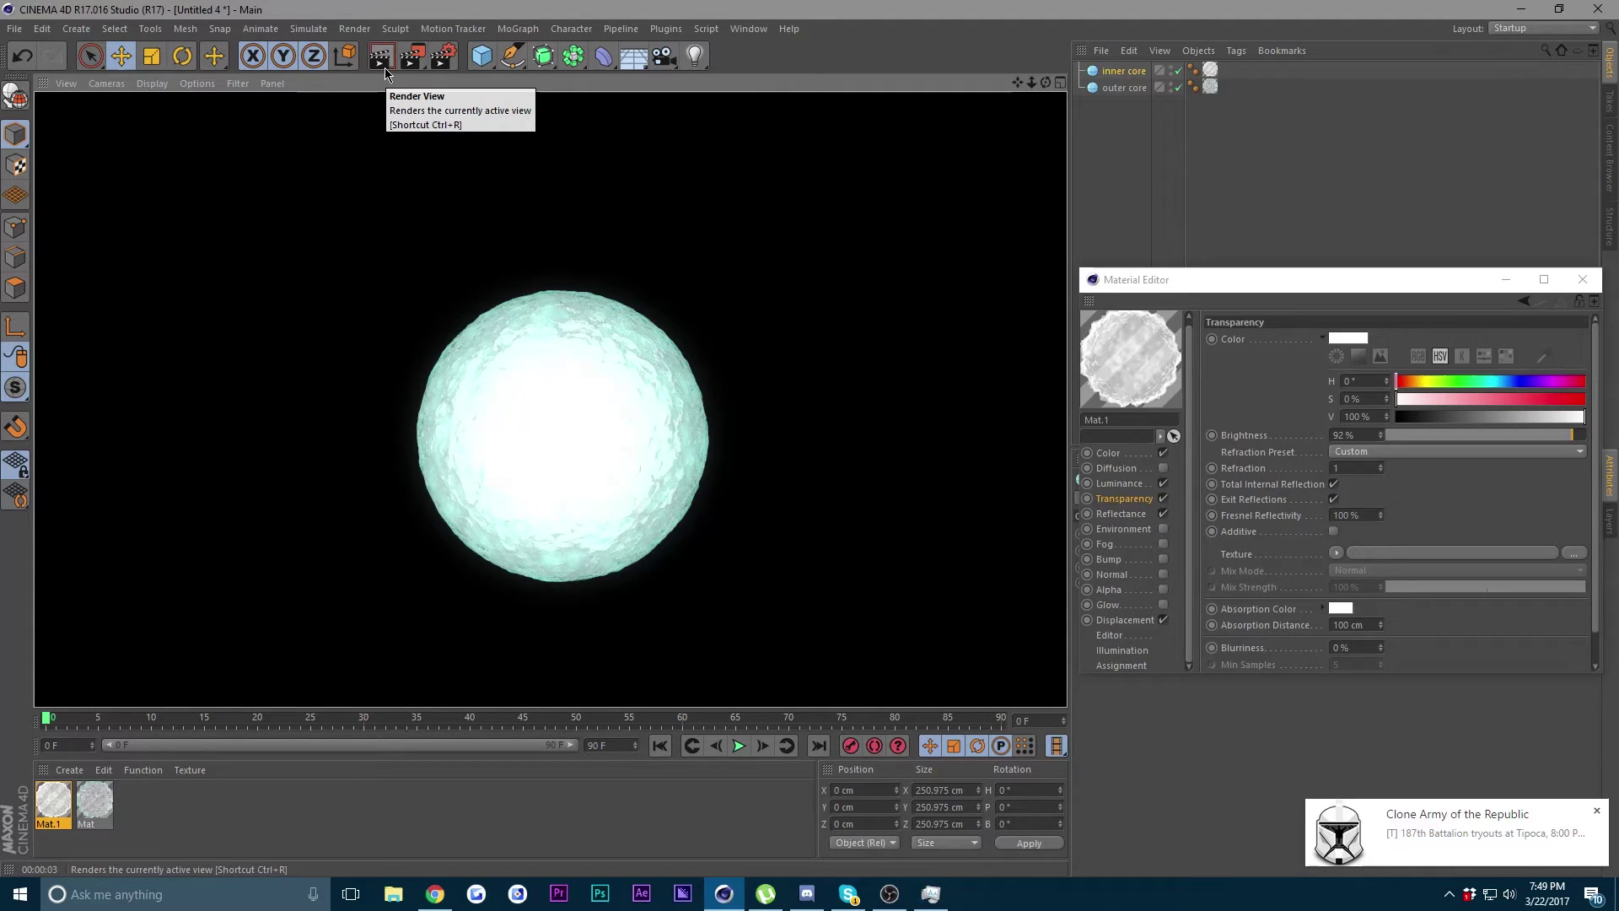
{"action": "left_click", "coordinate": [605, 287]}
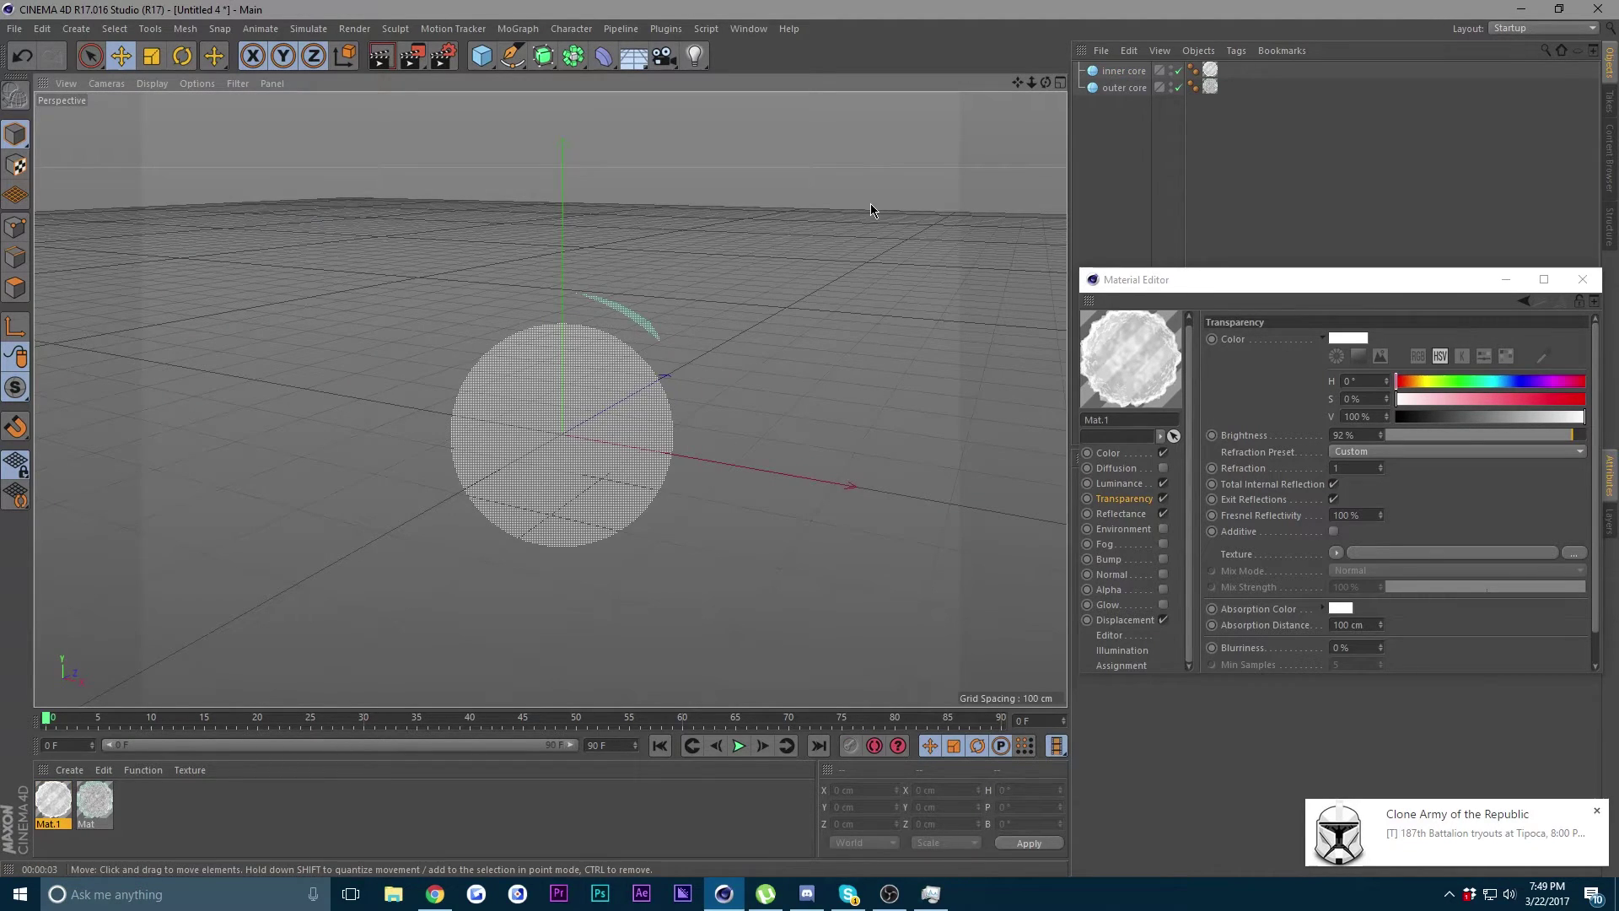
{"action": "key", "text": "ctrl+z"}
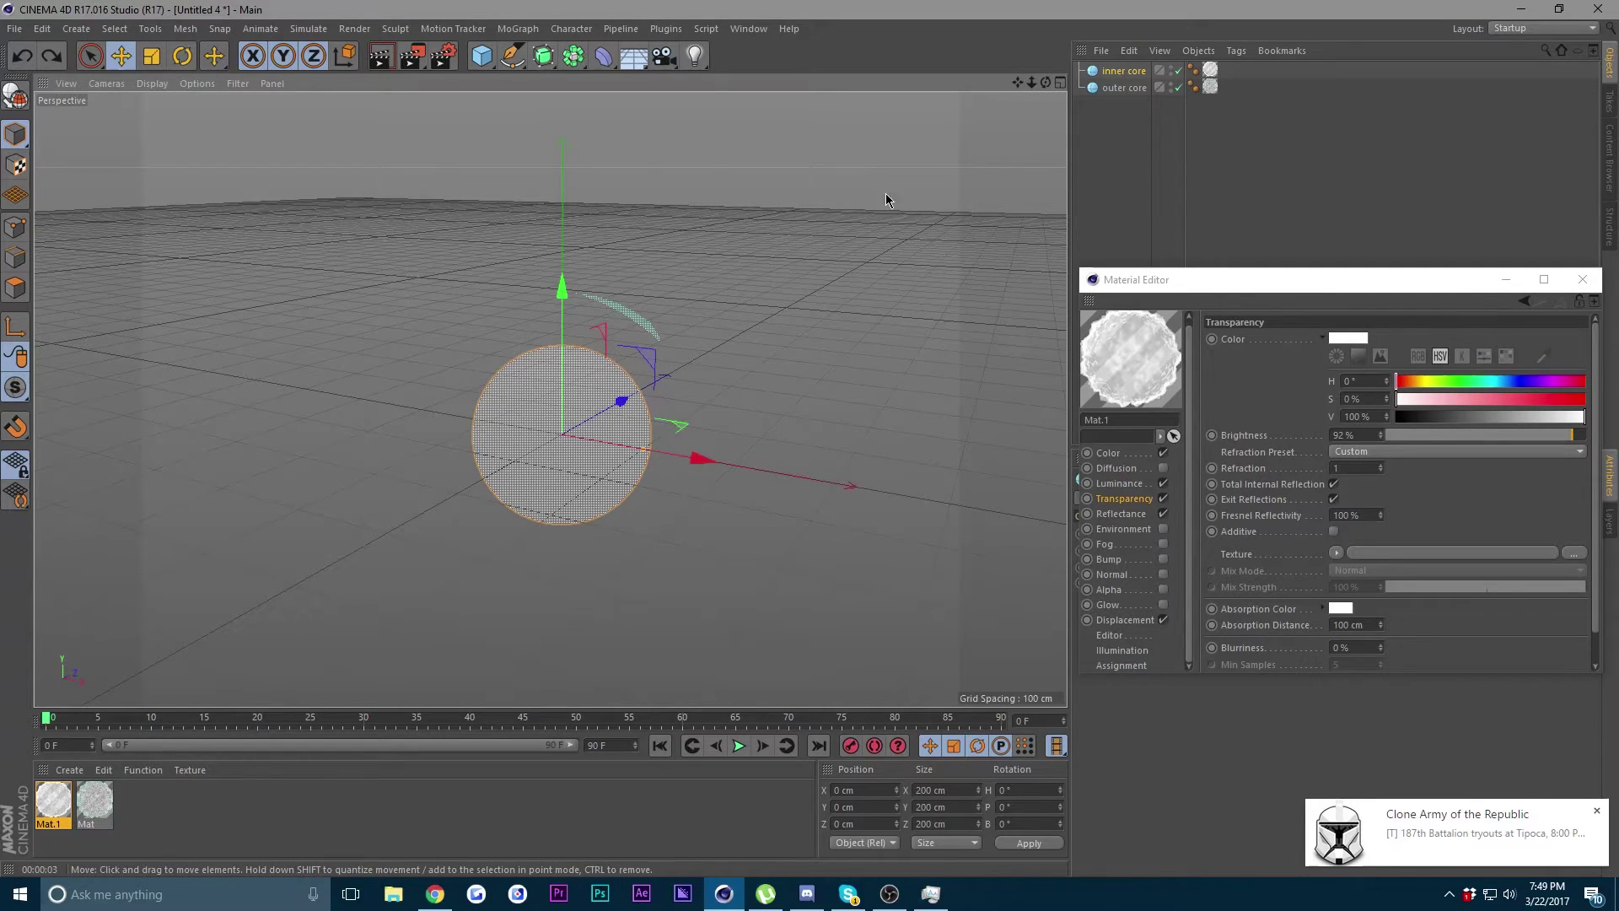
{"action": "left_click", "coordinate": [380, 57]}
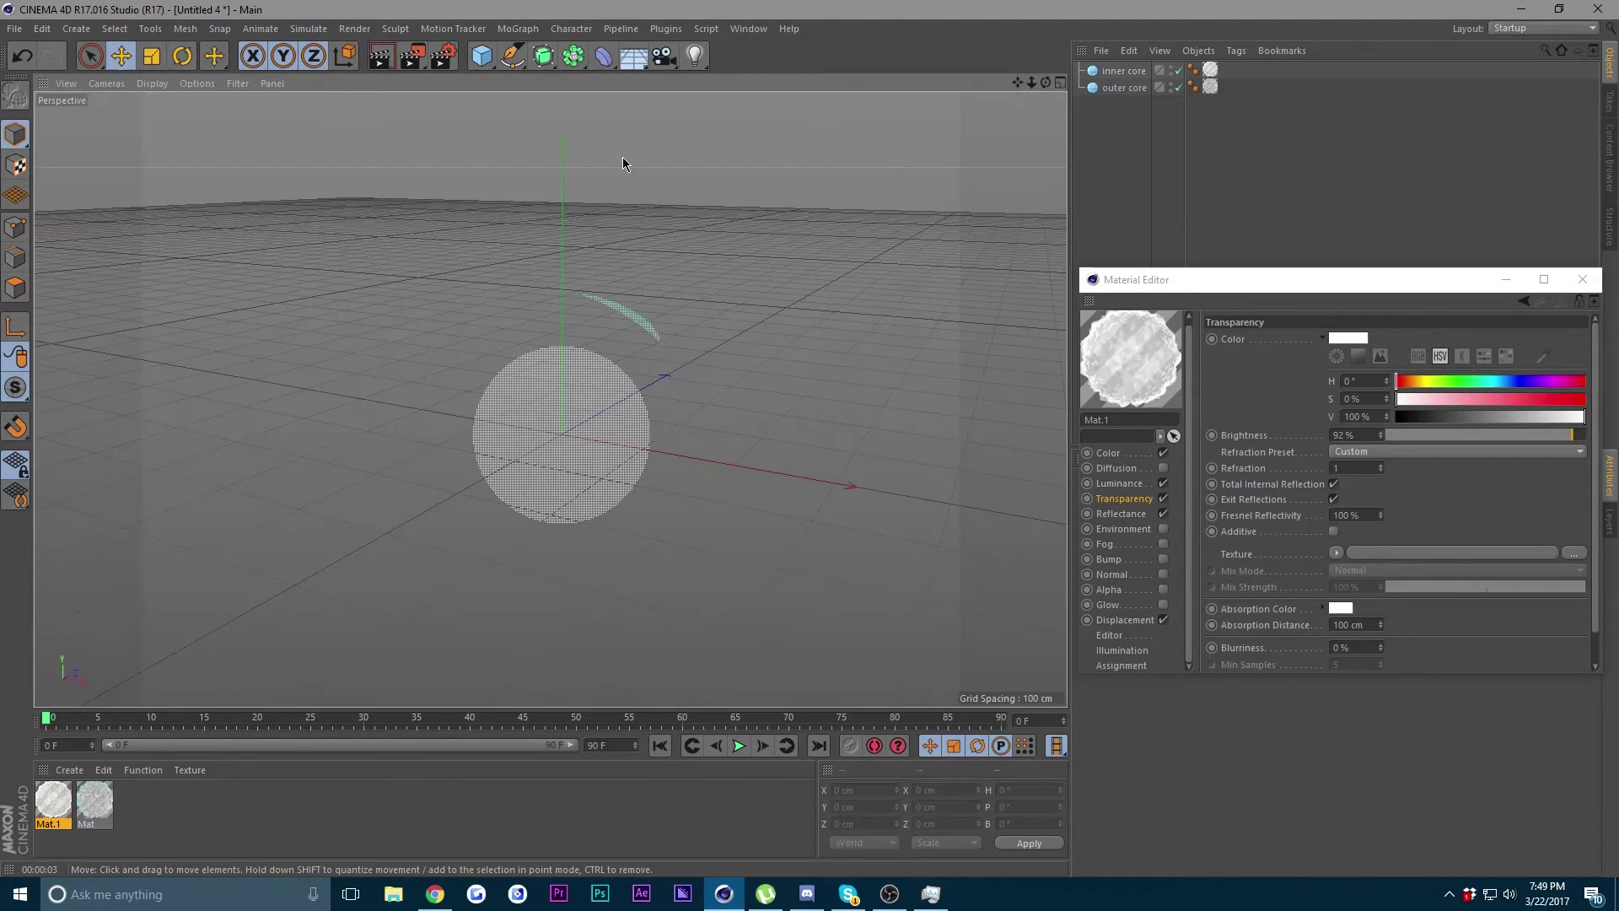
{"action": "left_click", "coordinate": [621, 160]}
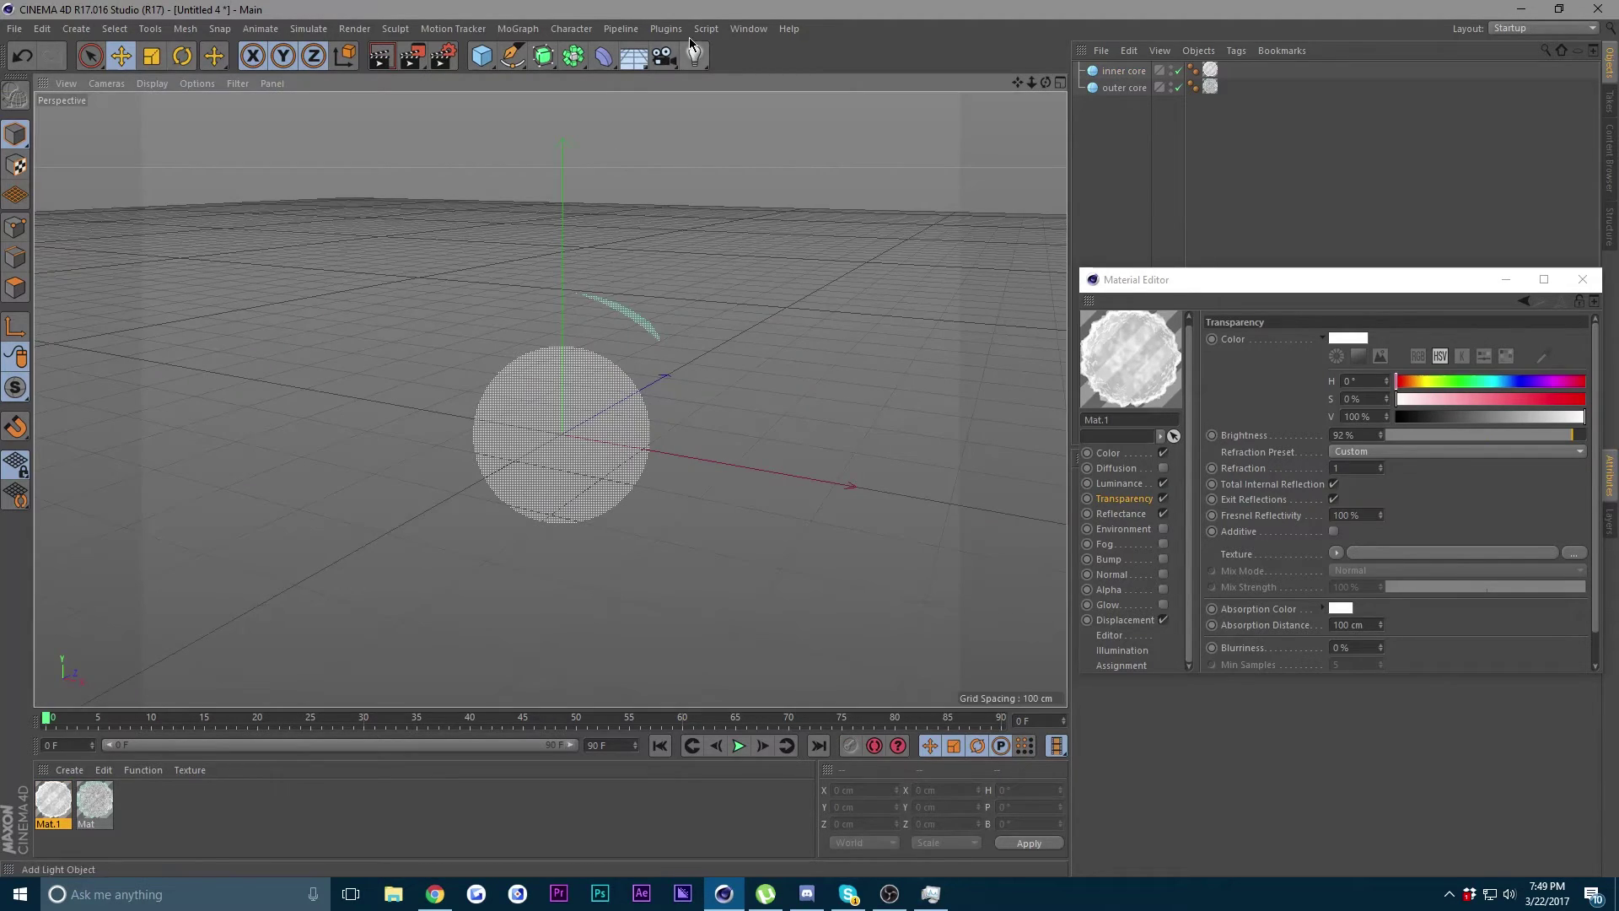
- Switch to the Untitled 1 scene and render the character holding the glowing orb
{"action": "left_click", "coordinate": [748, 29]}
{"action": "left_click", "coordinate": [794, 467]}
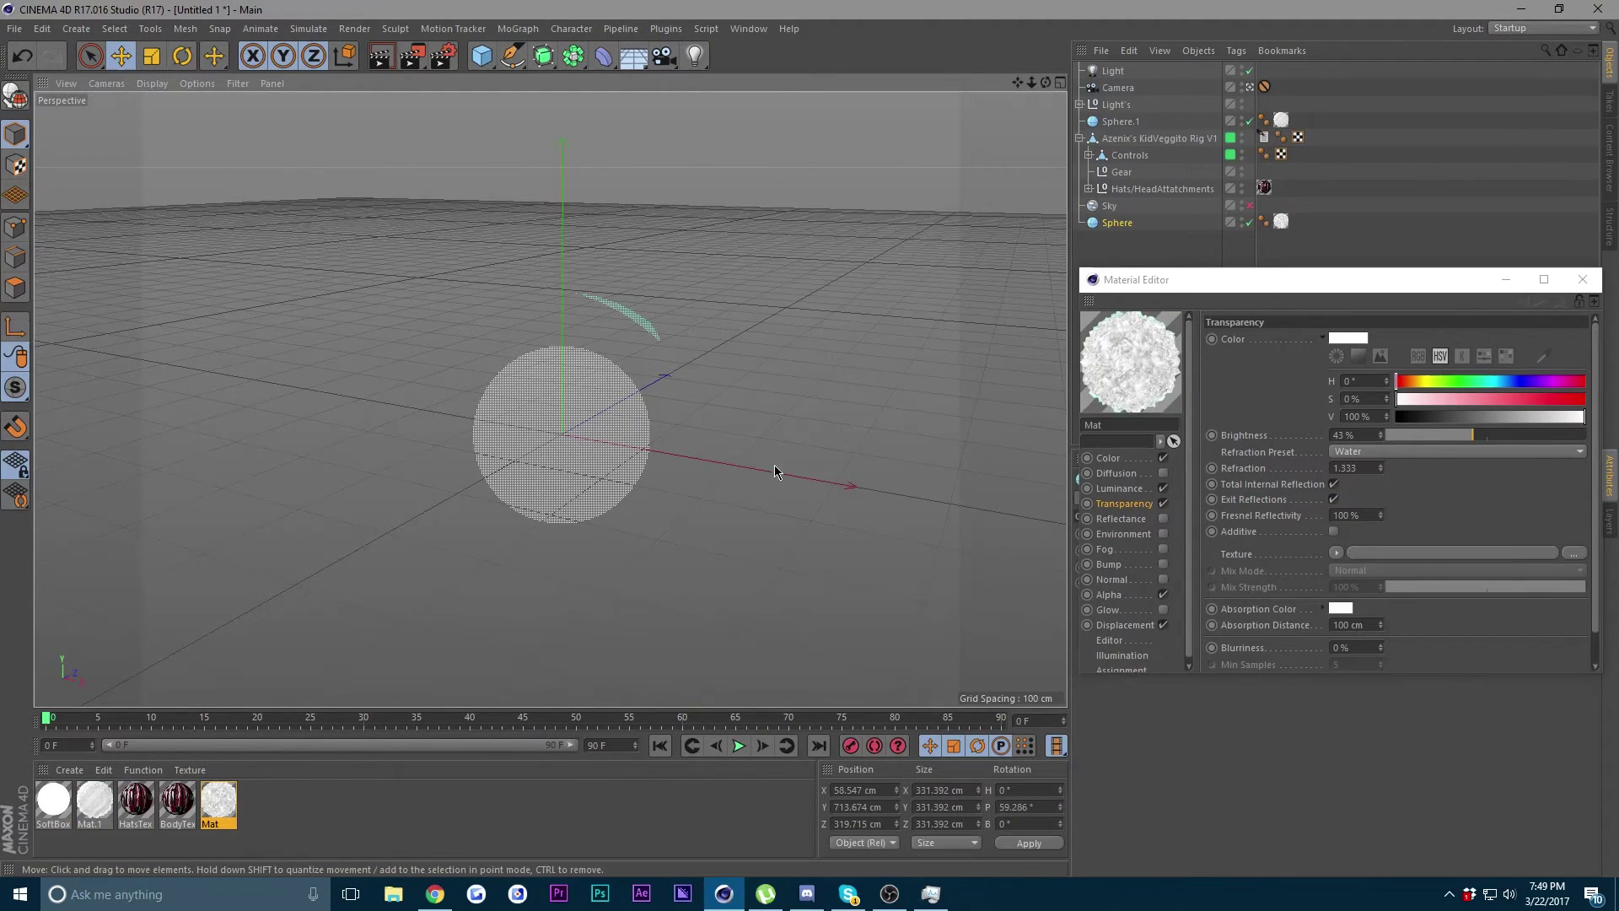
{"action": "left_click", "coordinate": [383, 56]}
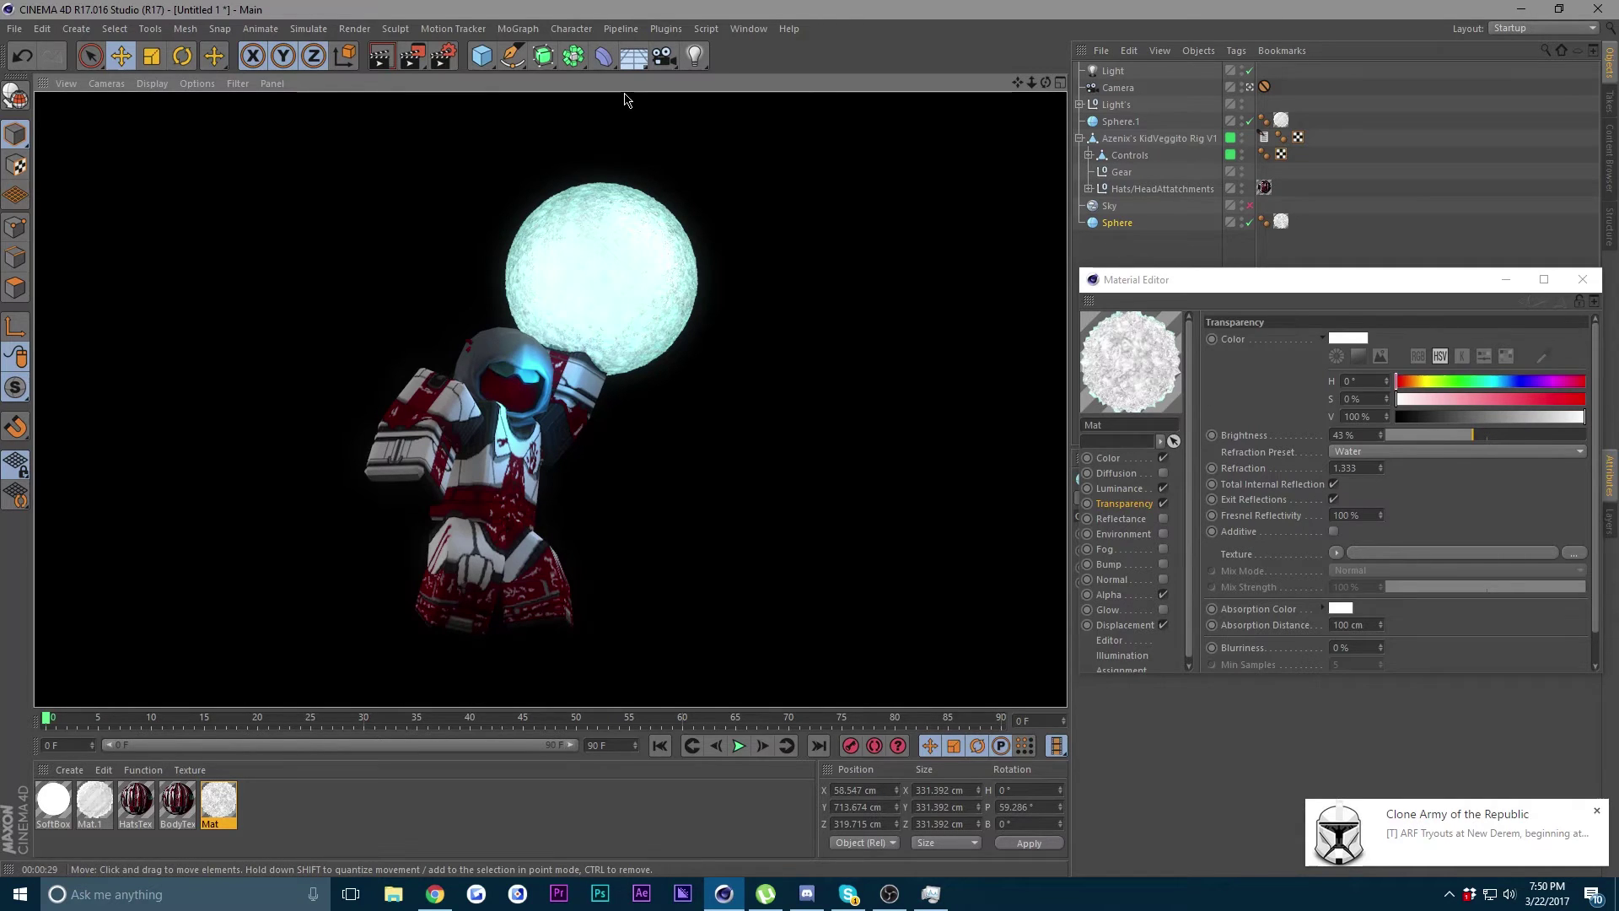
- Clear the render and close the floating Material Editor
{"action": "left_click", "coordinate": [952, 264]}
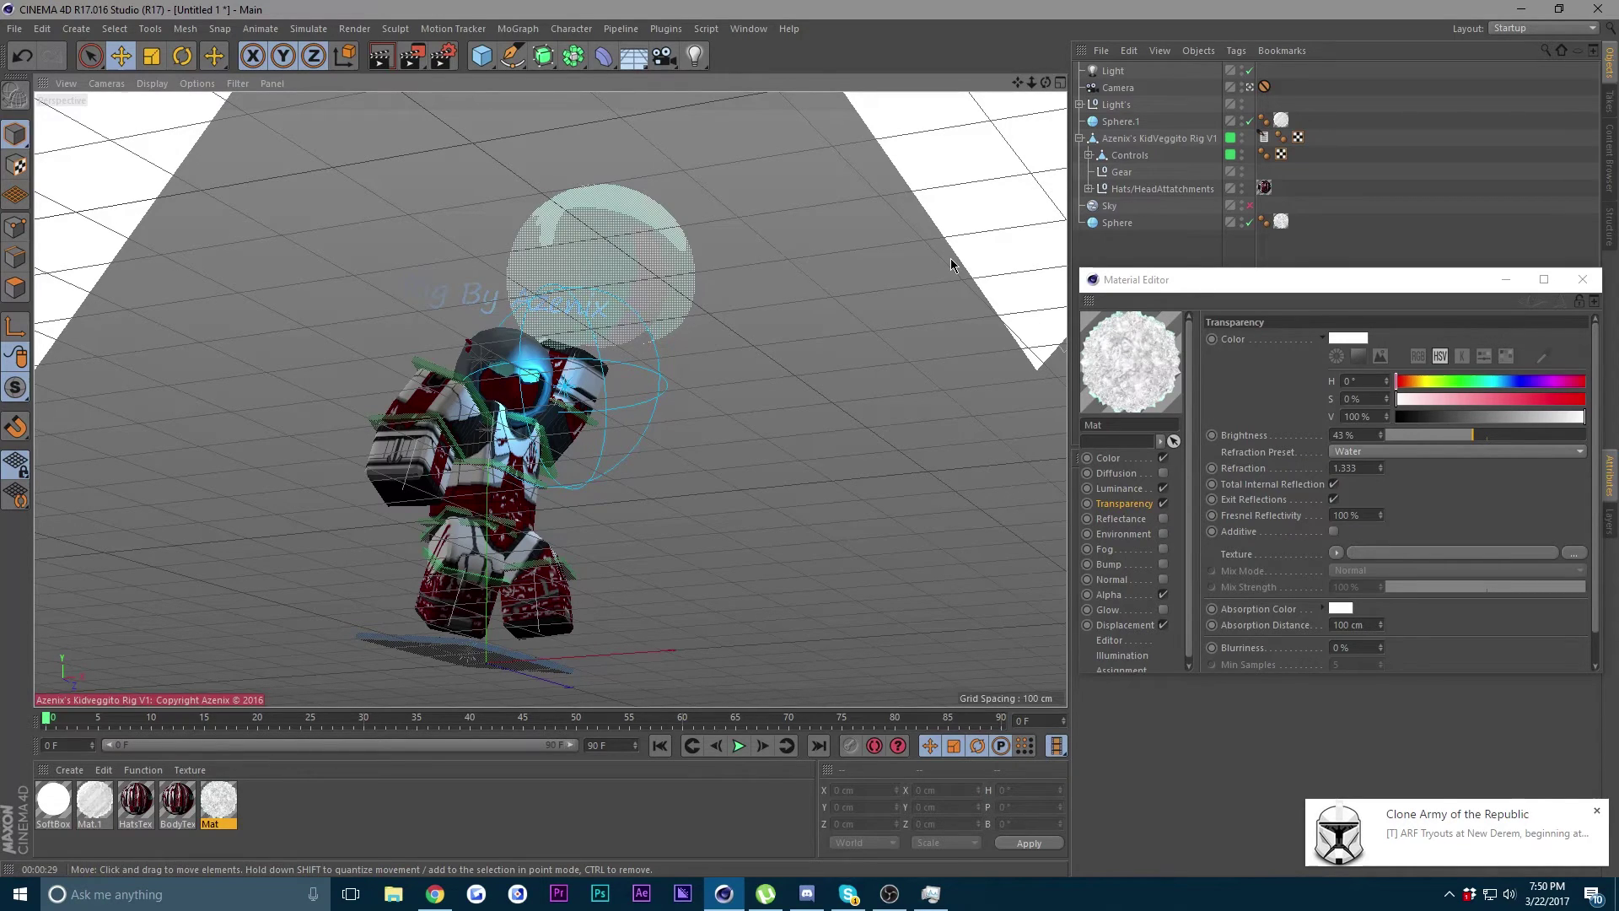
{"action": "left_click_drag", "start_coordinate": [1262, 284], "coordinate": [1131, 251]}
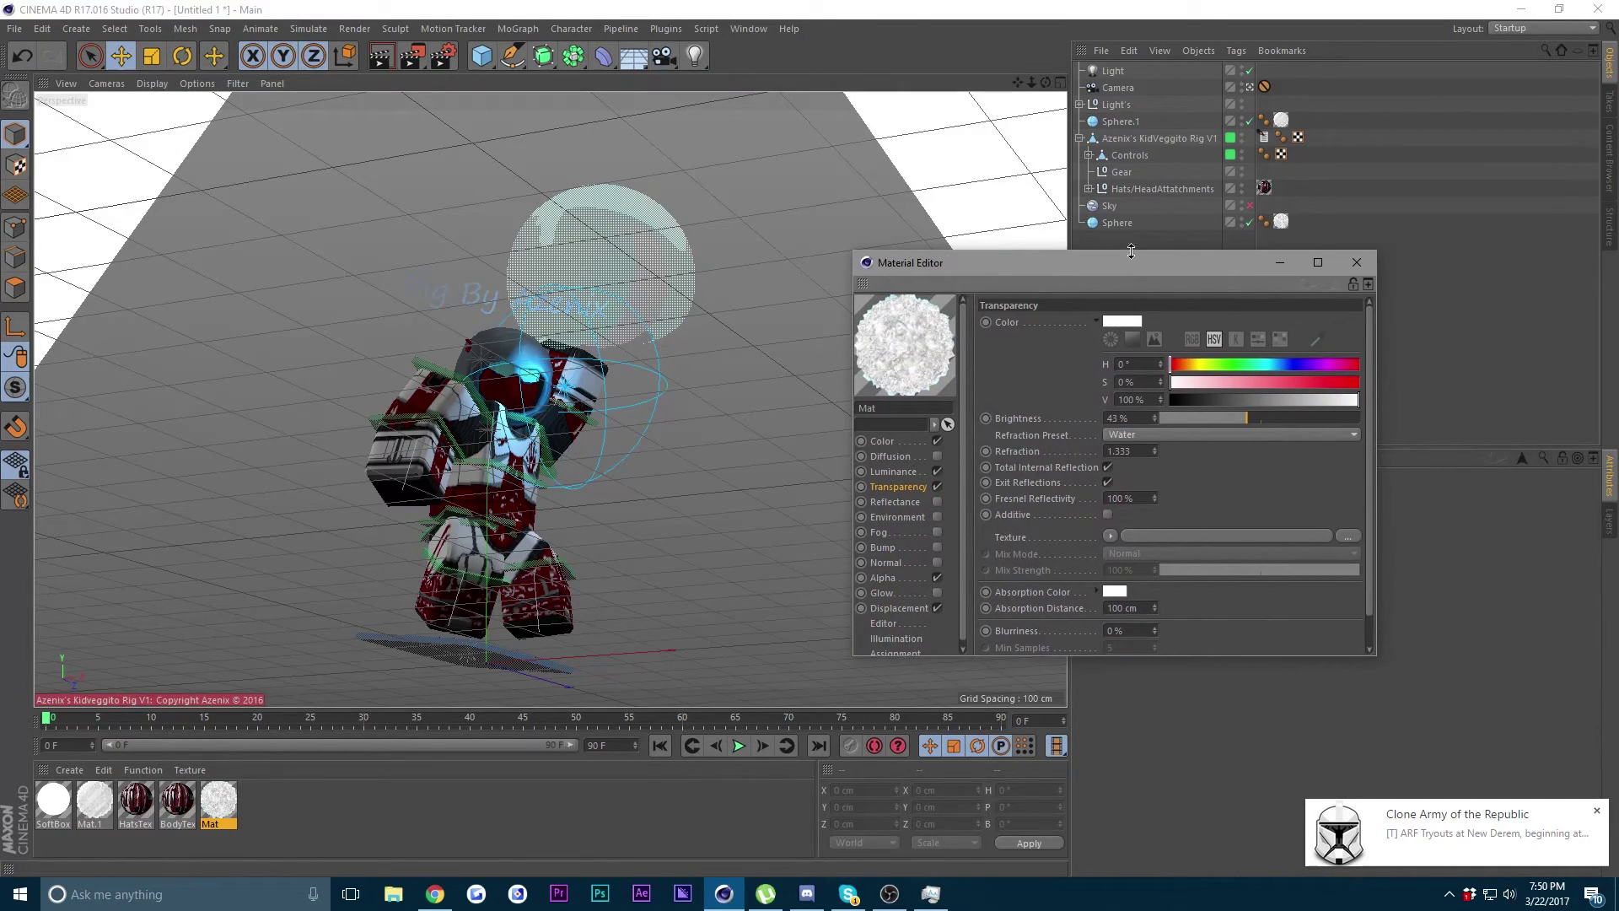
{"action": "left_click", "coordinate": [1355, 263]}
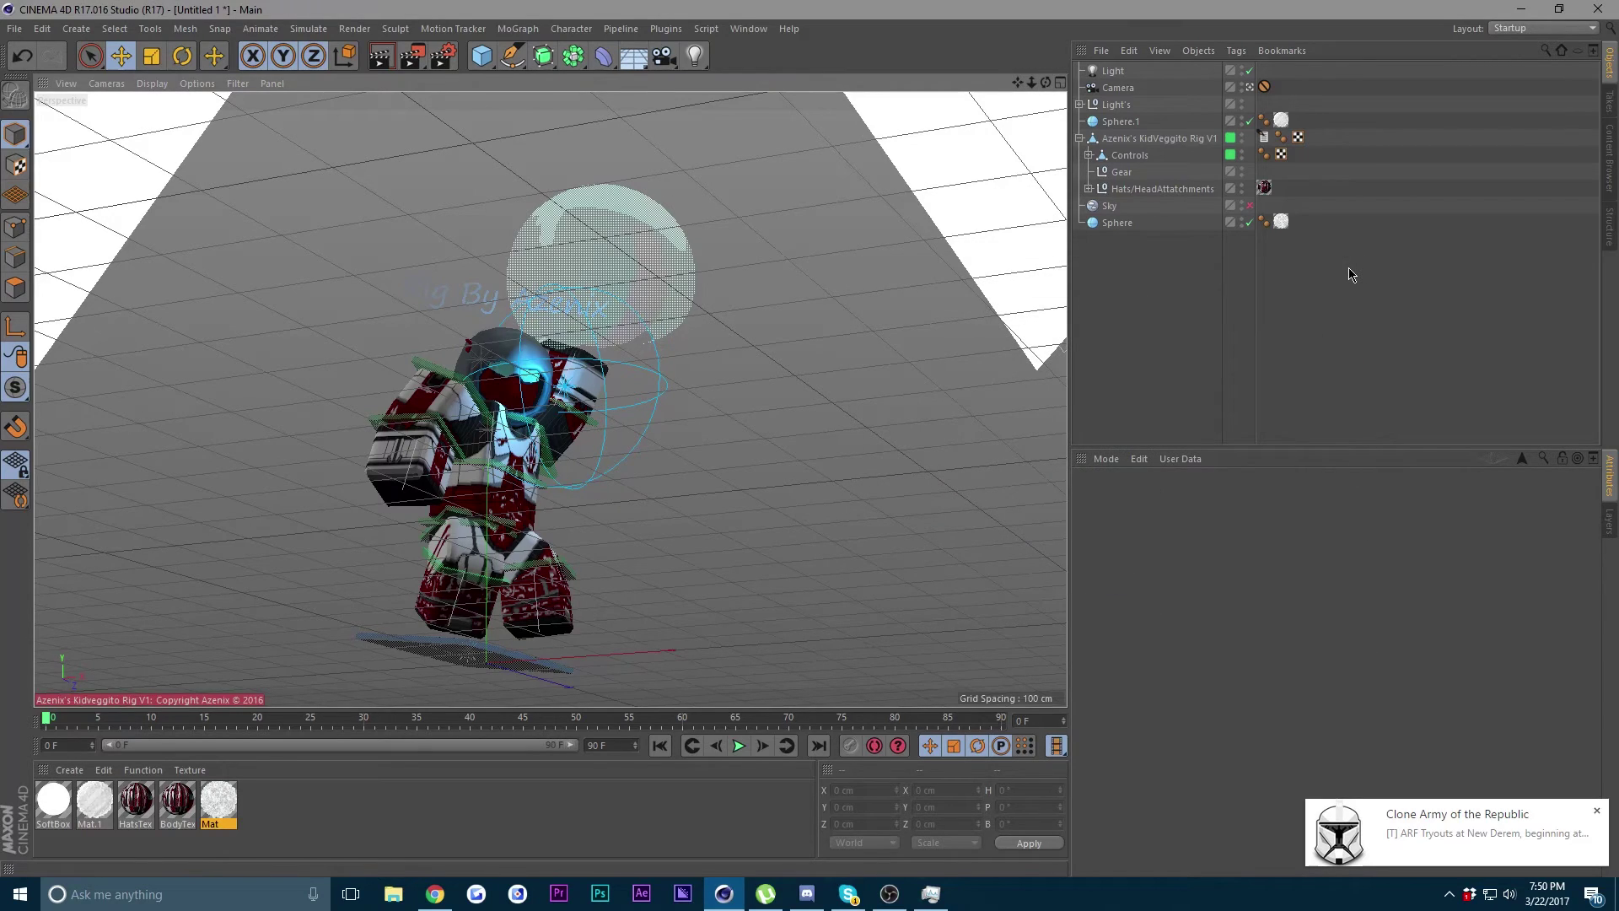